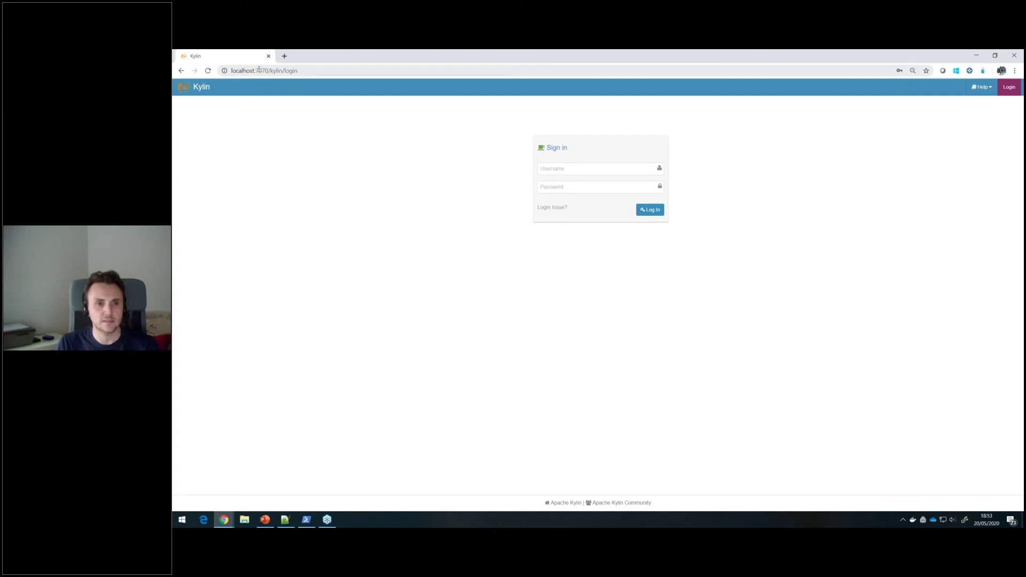
# Sign in to Kylin with the ADMIN username and the account password
pyautogui.moveTo(256, 70); pyautogui.dragTo(268, 70)
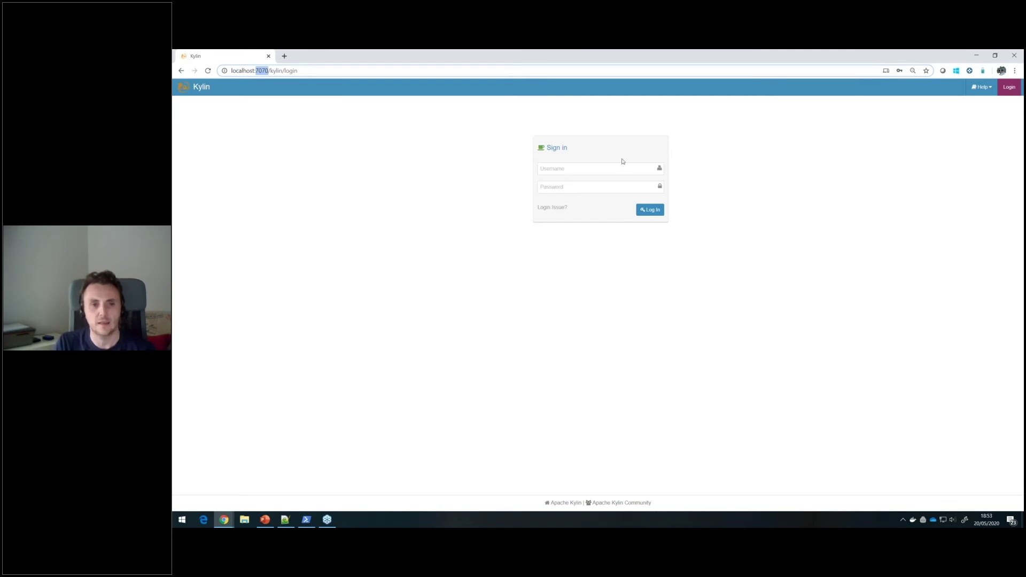
pyautogui.click(571, 172)
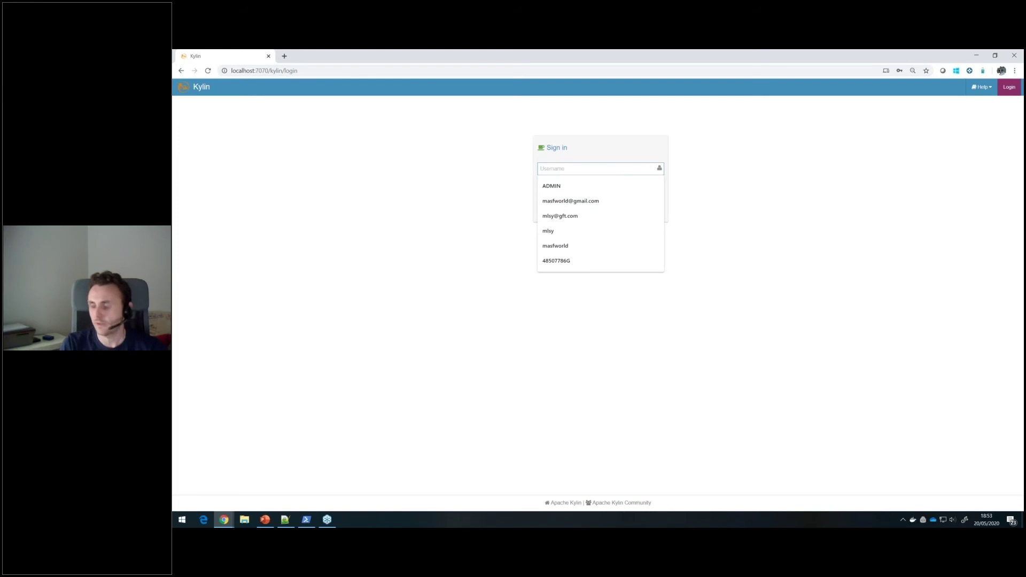
pyautogui.write('ADMIN')
pyautogui.press('Down')
pyautogui.press('Return')
pyautogui.press('Tab')
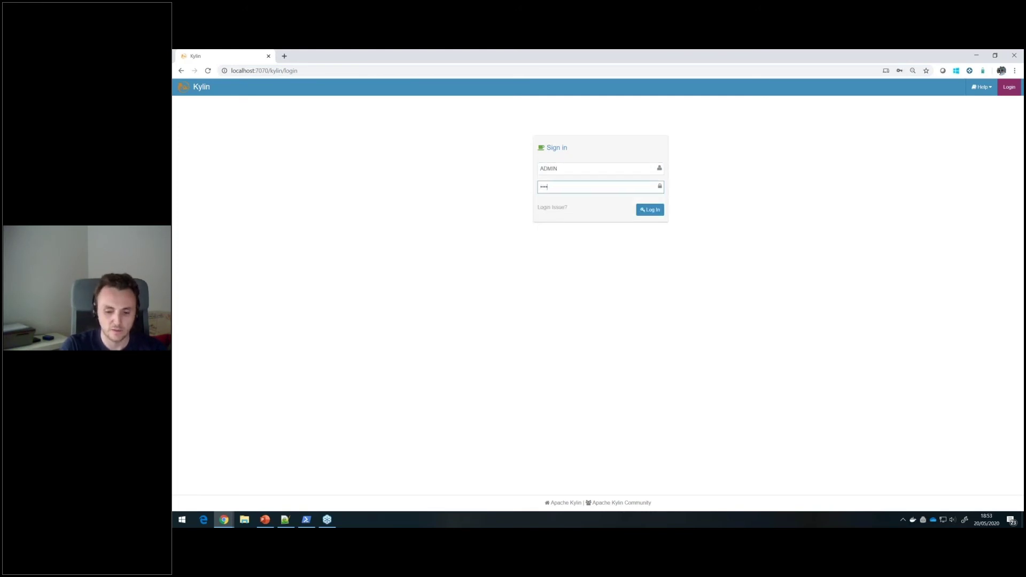
pyautogui.press('Return')
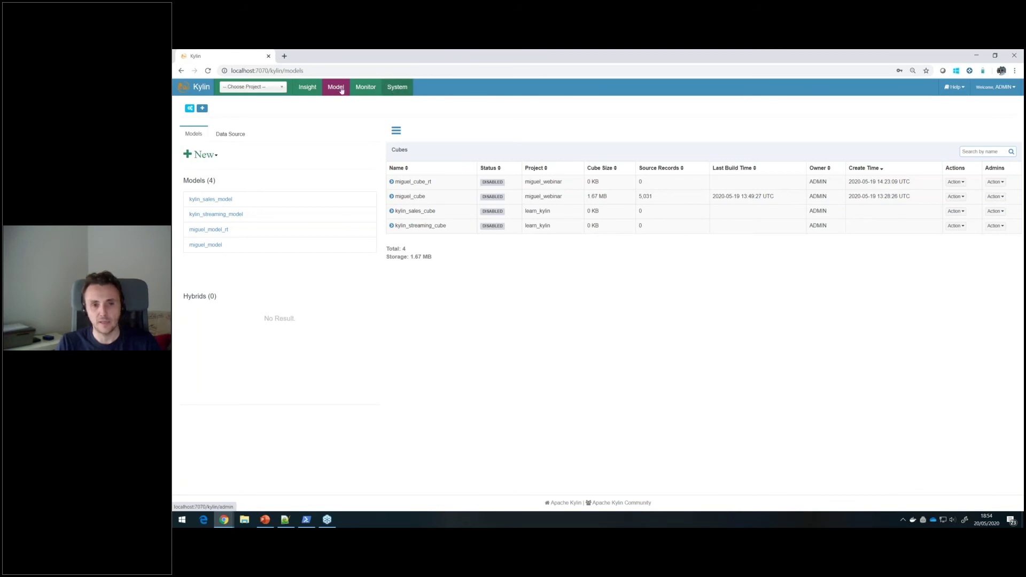
# Review the Insight and Model pages and examine the details and duration of the c_batch build job under Monitor
pyautogui.click(308, 89)
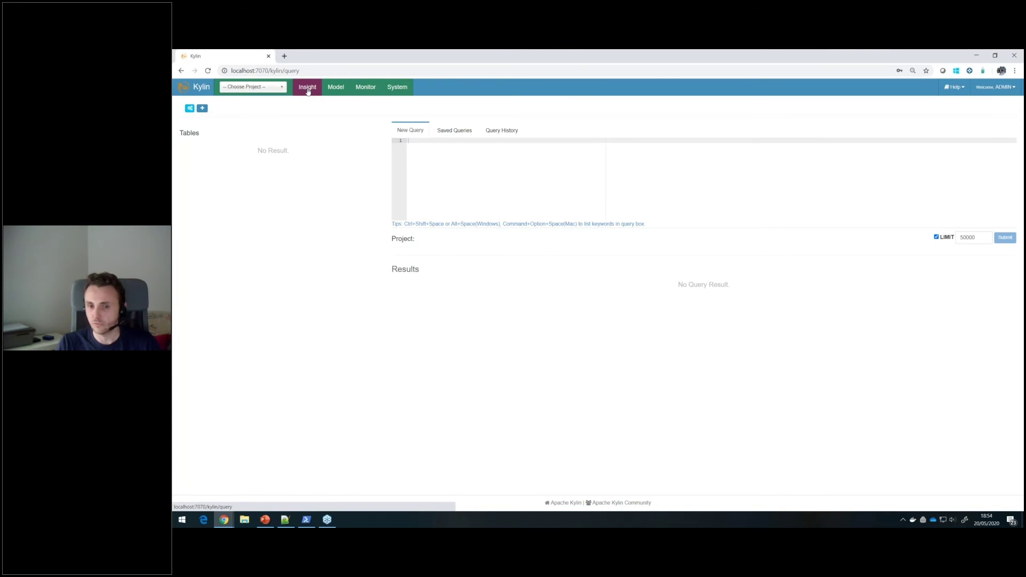
pyautogui.click(337, 90)
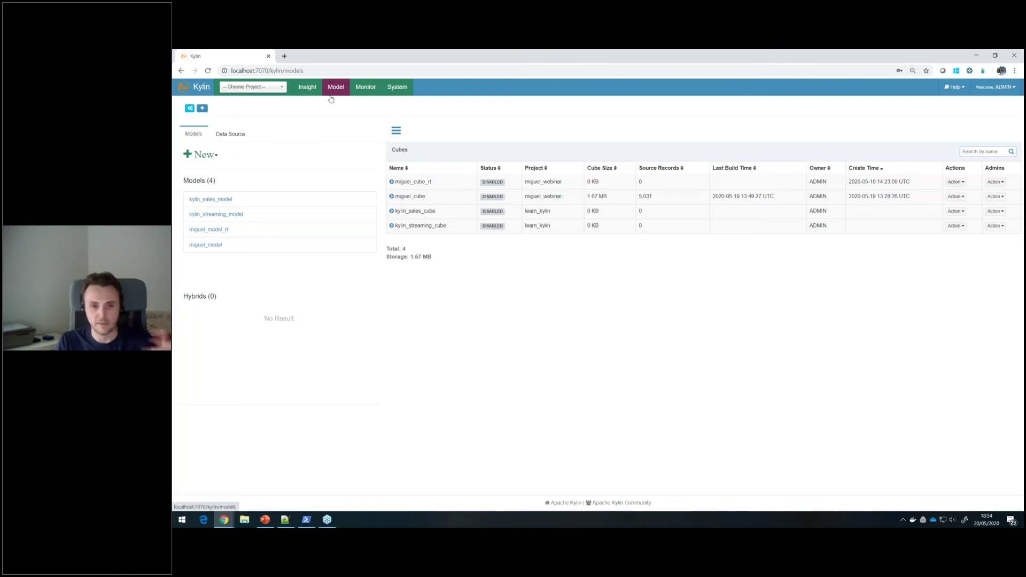
pyautogui.click(358, 93)
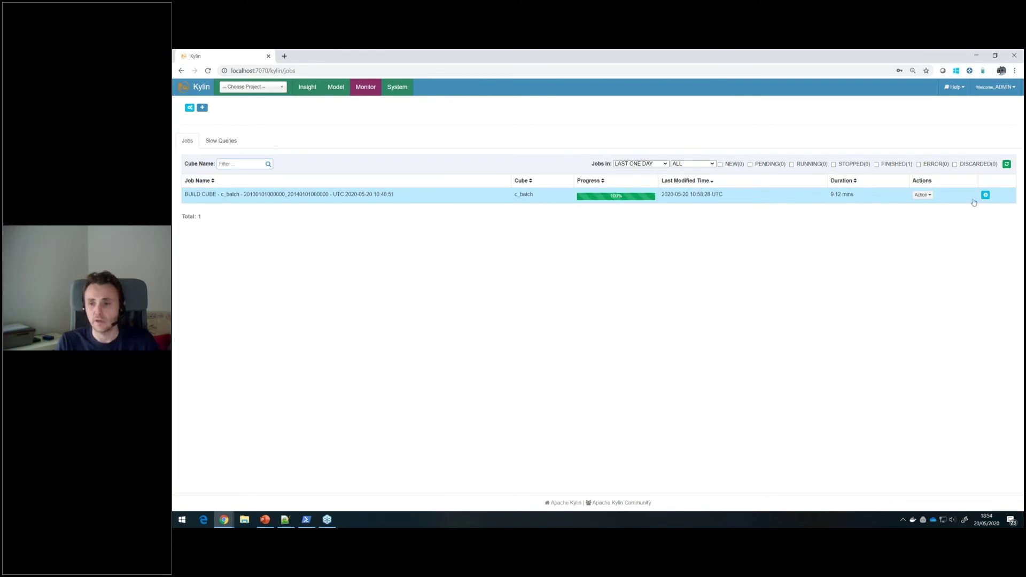
pyautogui.click(407, 197)
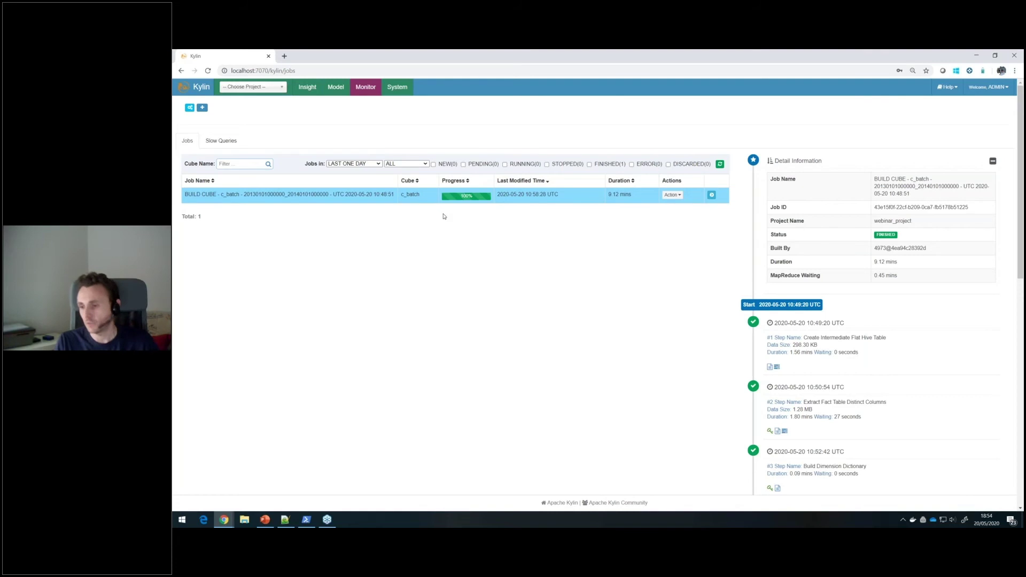
pyautogui.moveTo(636, 196); pyautogui.dragTo(608, 204)
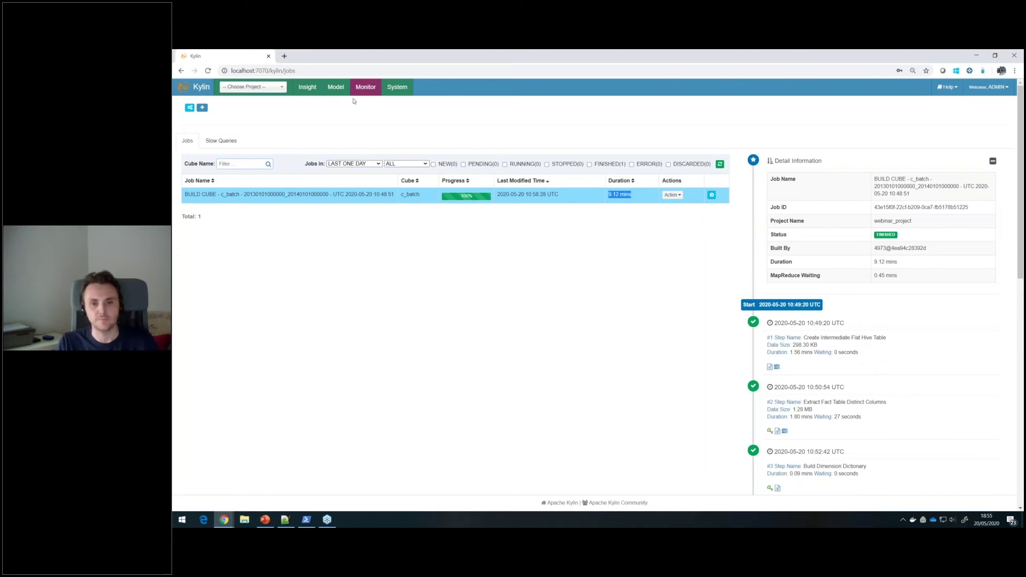
# Look over the System configuration page, then check the list of existing projects from the Insight page
pyautogui.click(402, 90)
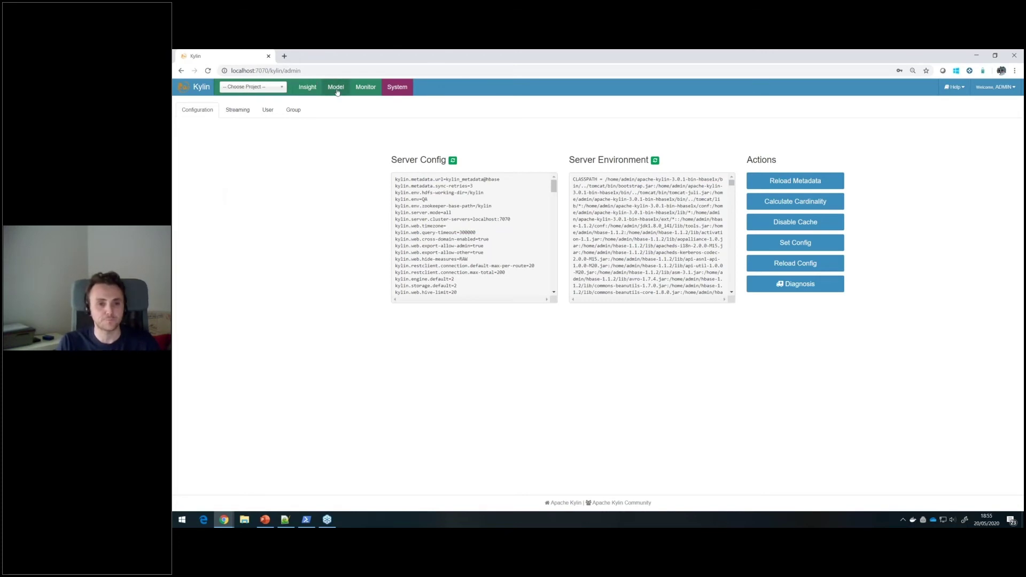
pyautogui.click(313, 89)
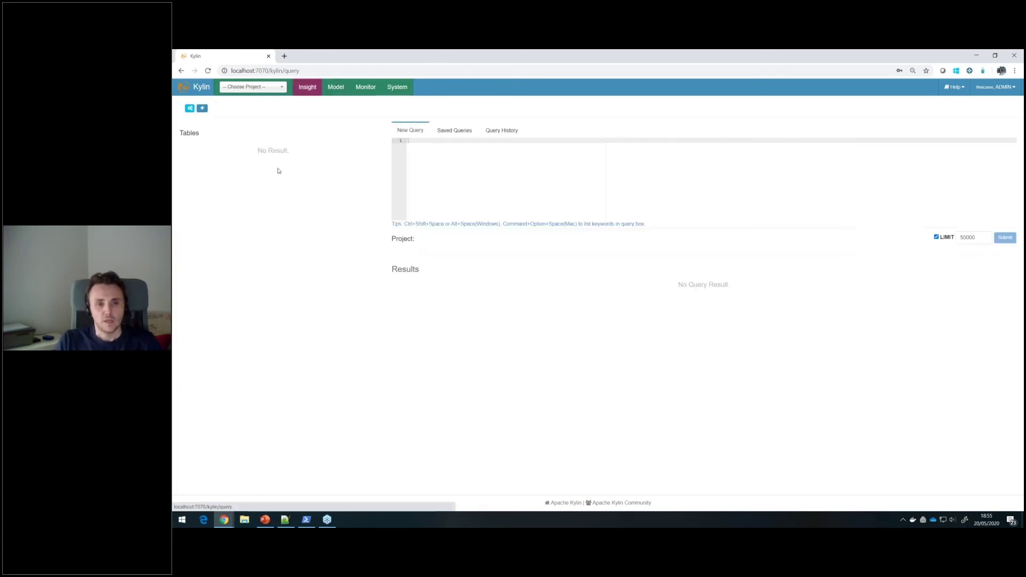
pyautogui.click(281, 85)
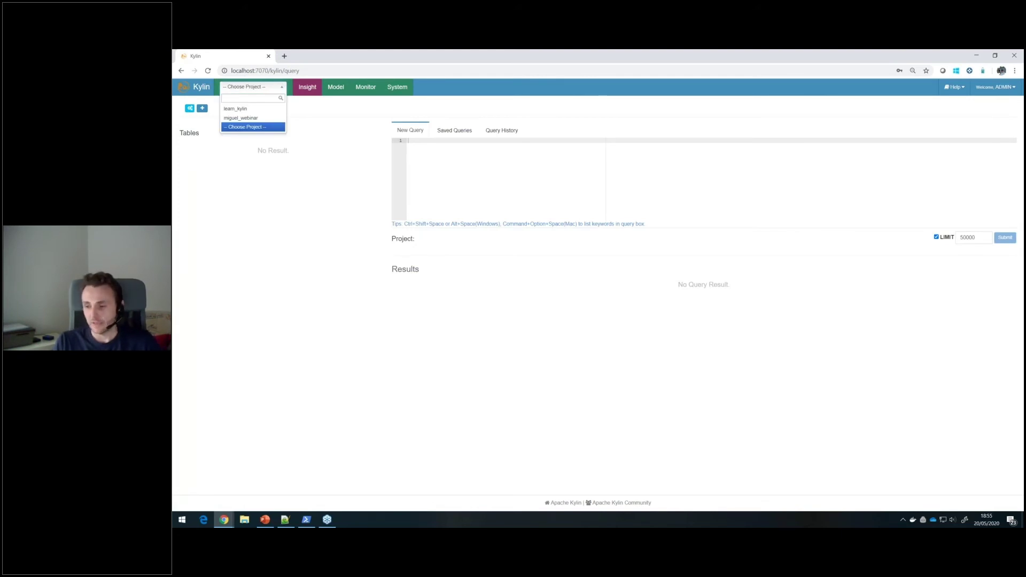
pyautogui.click(266, 191)
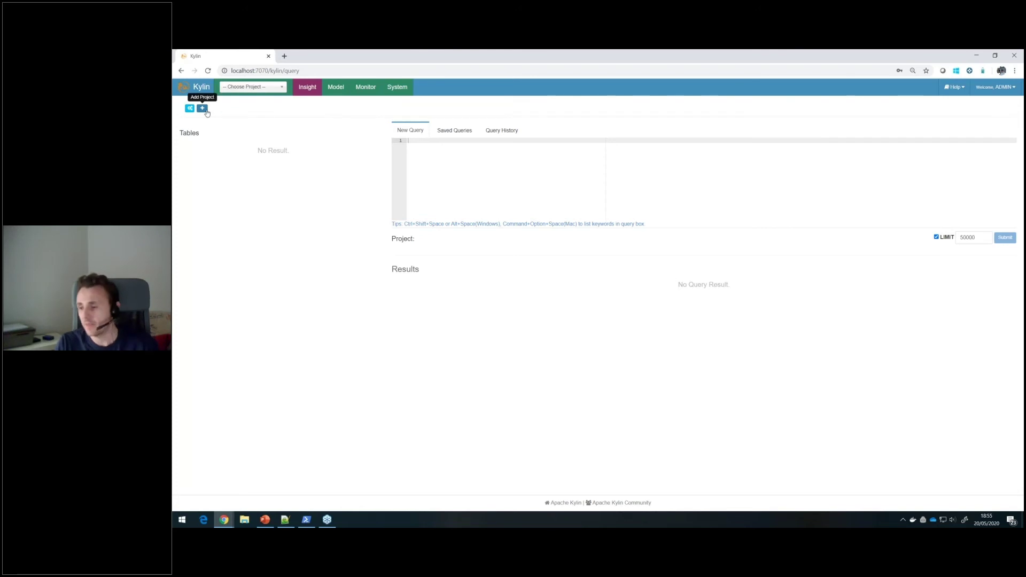
# Create a new project named webinar_may_kylin
pyautogui.click(203, 108)
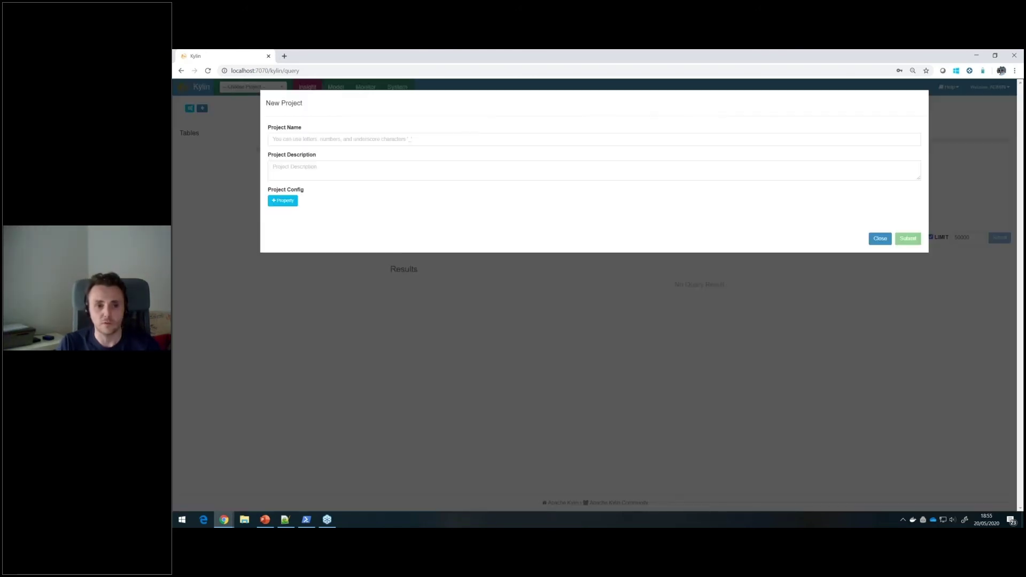
pyautogui.click(251, 144)
pyautogui.hotkey('ctrl', '+')
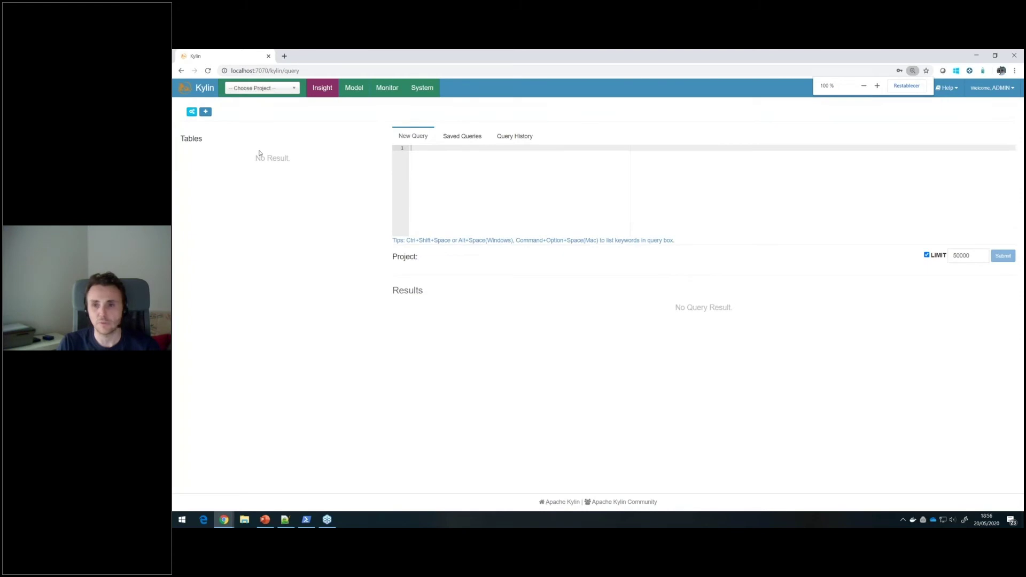
pyautogui.hotkey('ctrl', '+')
pyautogui.hotkey('ctrl', '+')
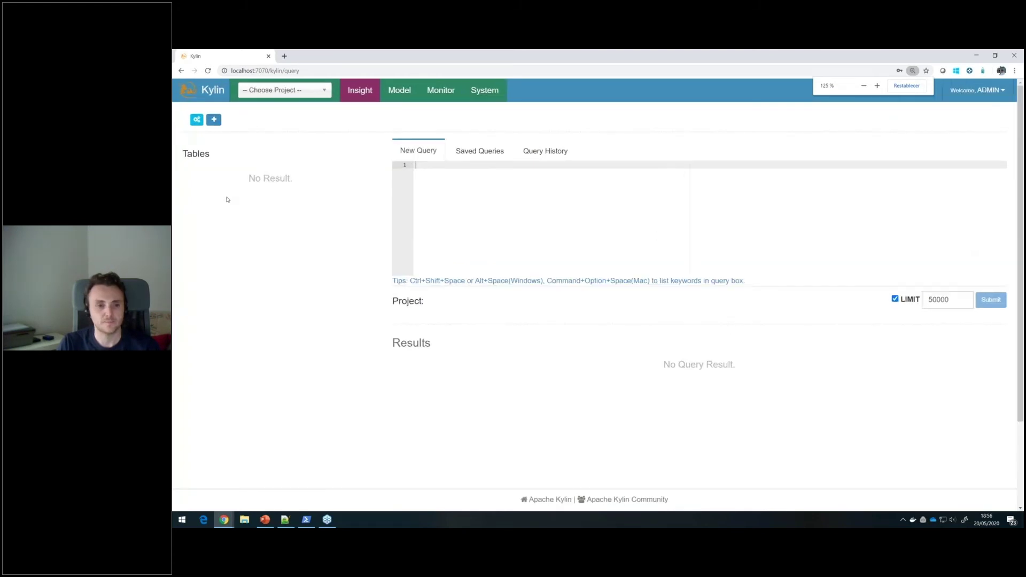
pyautogui.click(215, 120)
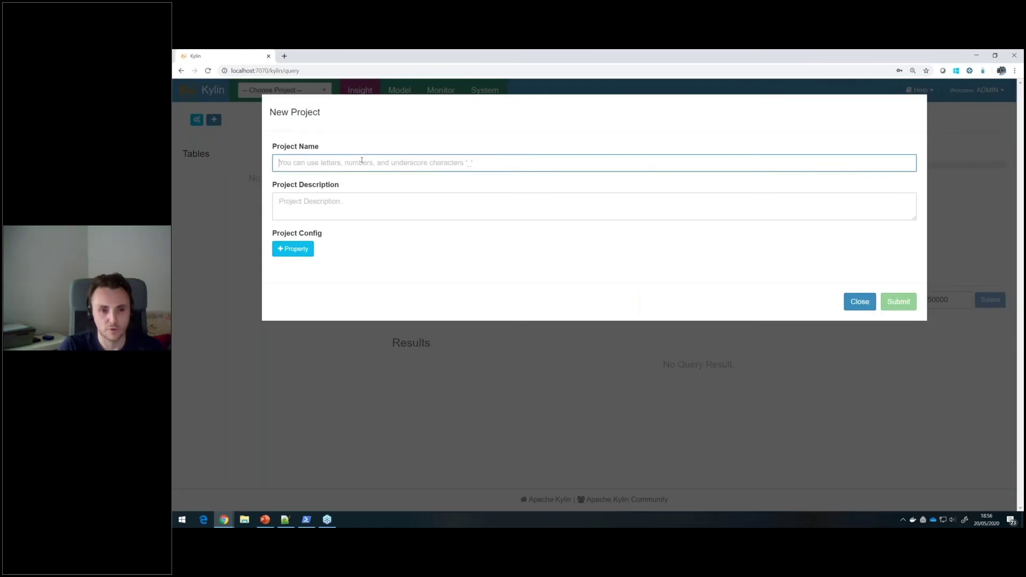
pyautogui.write('webinar_may')
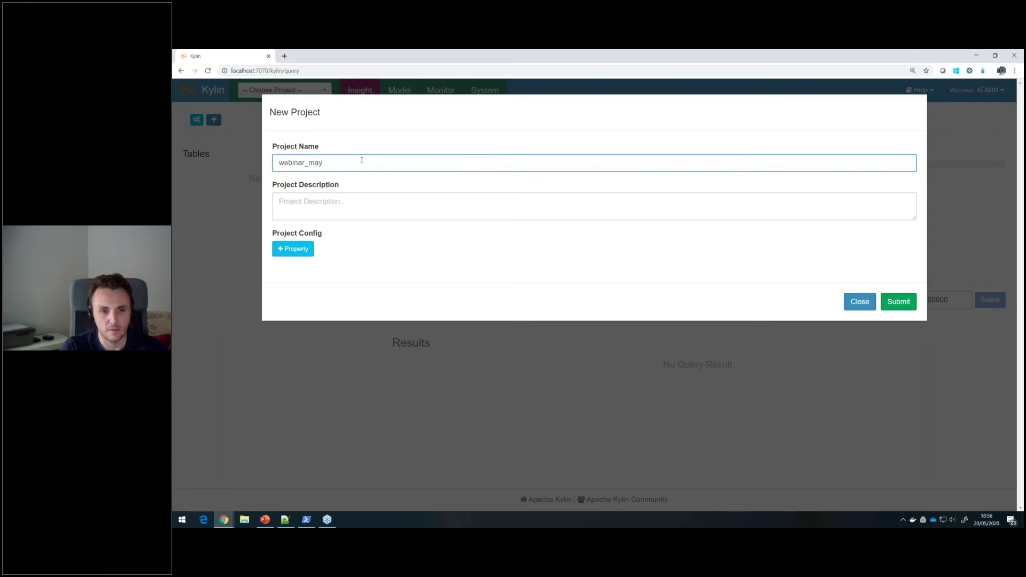
pyautogui.write('_kylin')
pyautogui.click(896, 301)
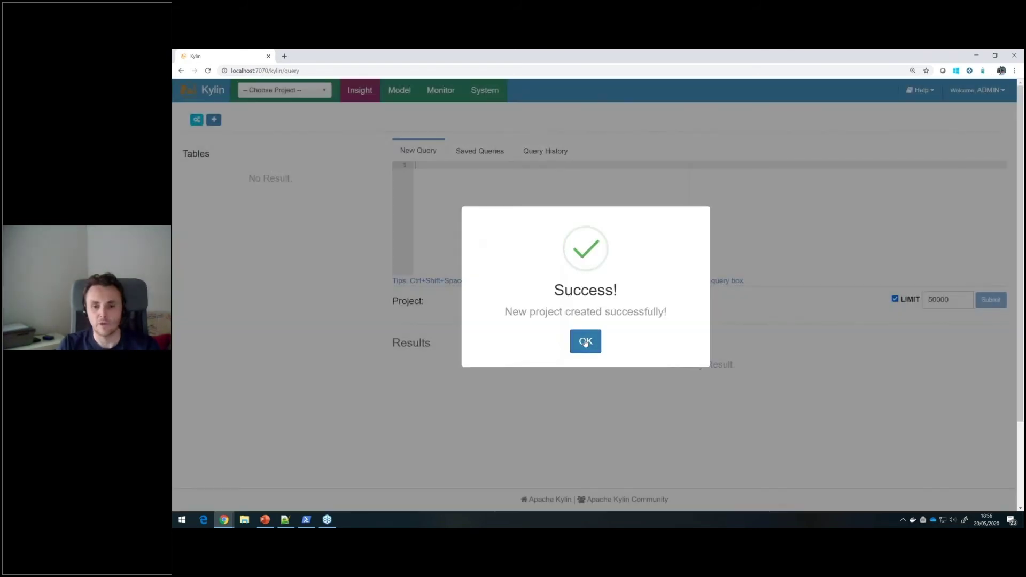
pyautogui.click(586, 342)
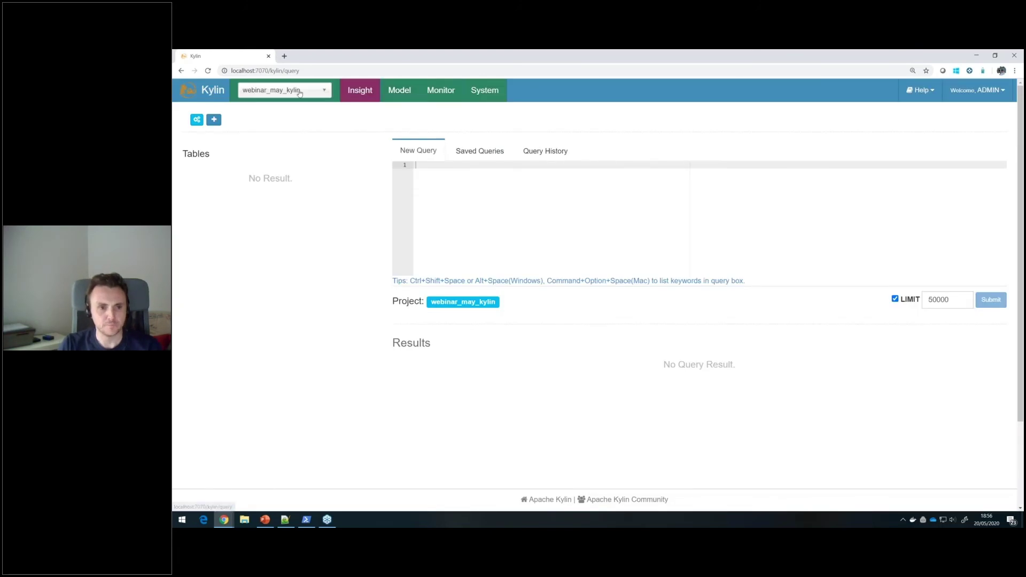
# Keep webinar_may_kylin as the active project and show its models and cubes
pyautogui.click(283, 90)
pyautogui.click(280, 146)
pyautogui.click(402, 92)
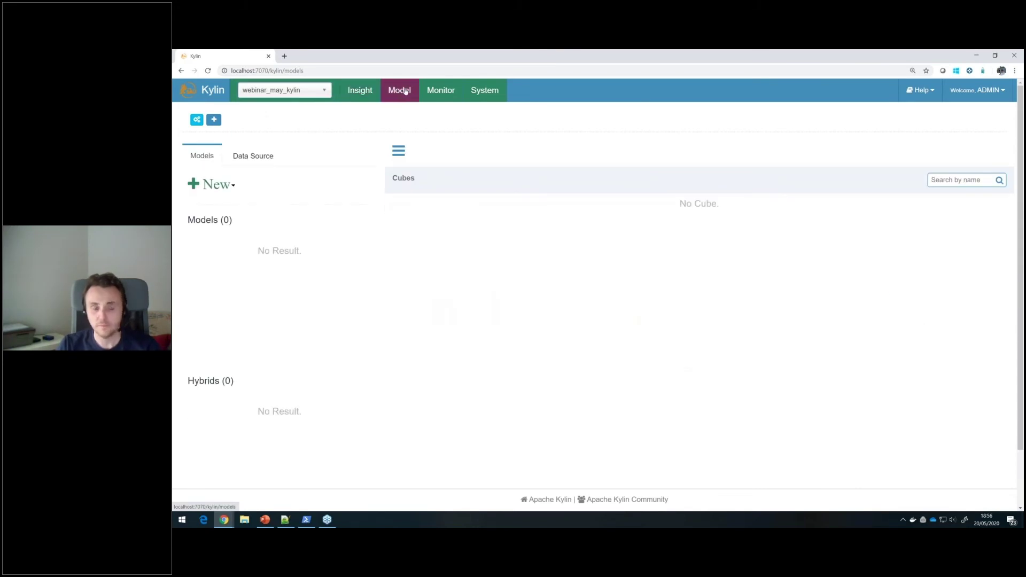
# Load the default tables kylin_sales, kylin_account and kylin_country as data sources with column cardinality calculated, and expand the DEFAULT database
pyautogui.click(254, 157)
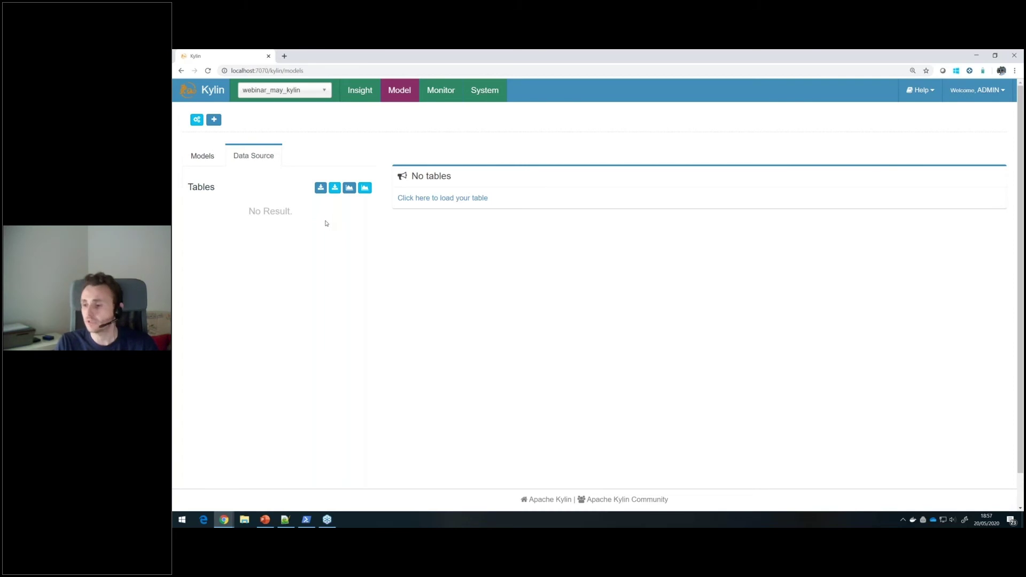
pyautogui.click(335, 188)
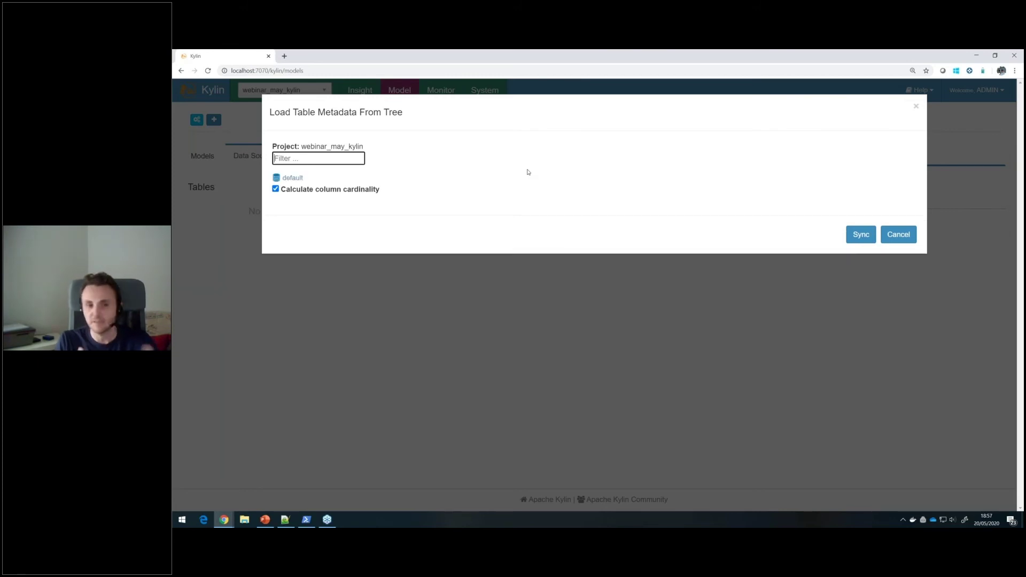
pyautogui.click(294, 179)
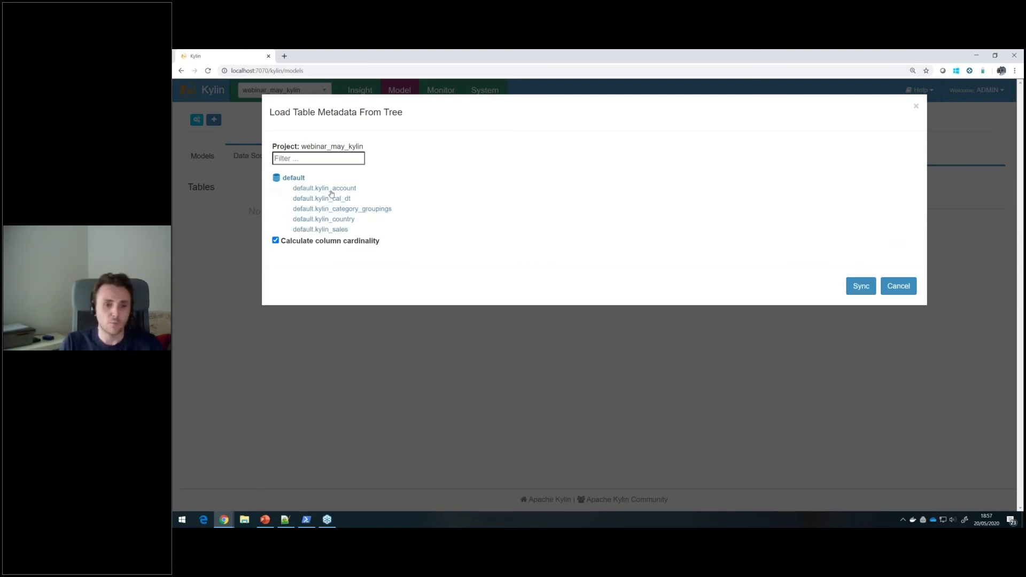
pyautogui.click(331, 229)
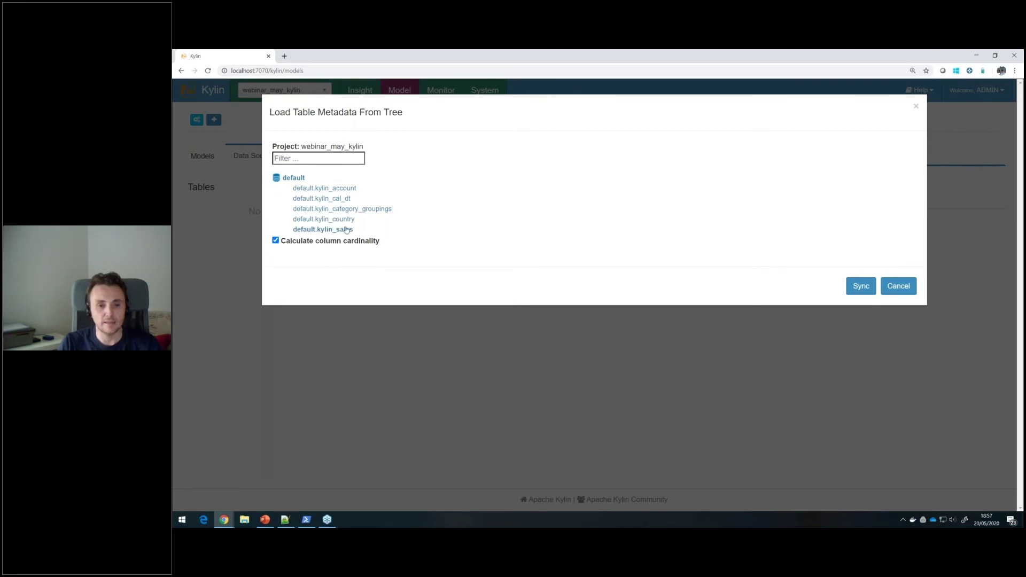
pyautogui.click(346, 190)
pyautogui.click(347, 220)
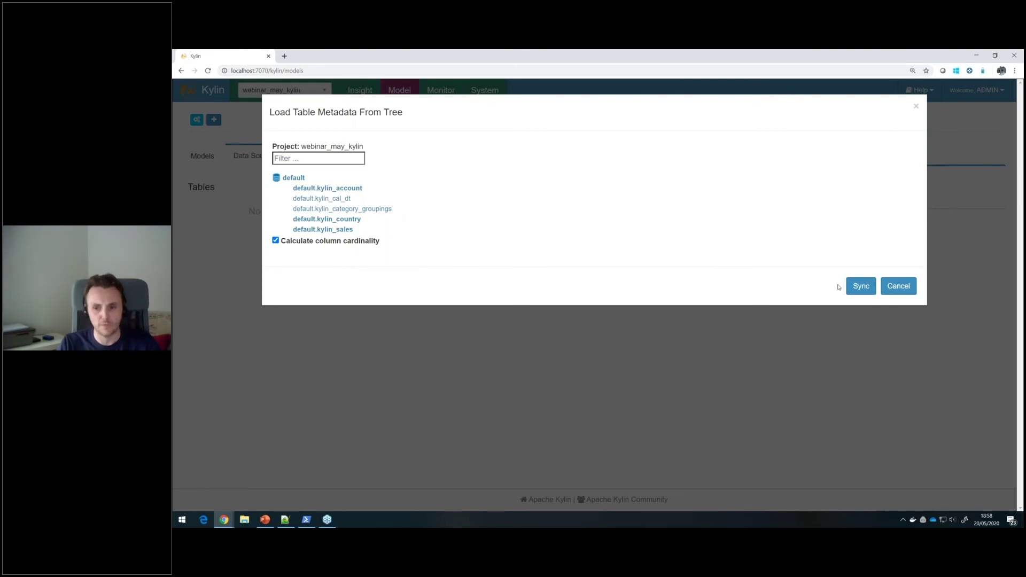
pyautogui.click(858, 287)
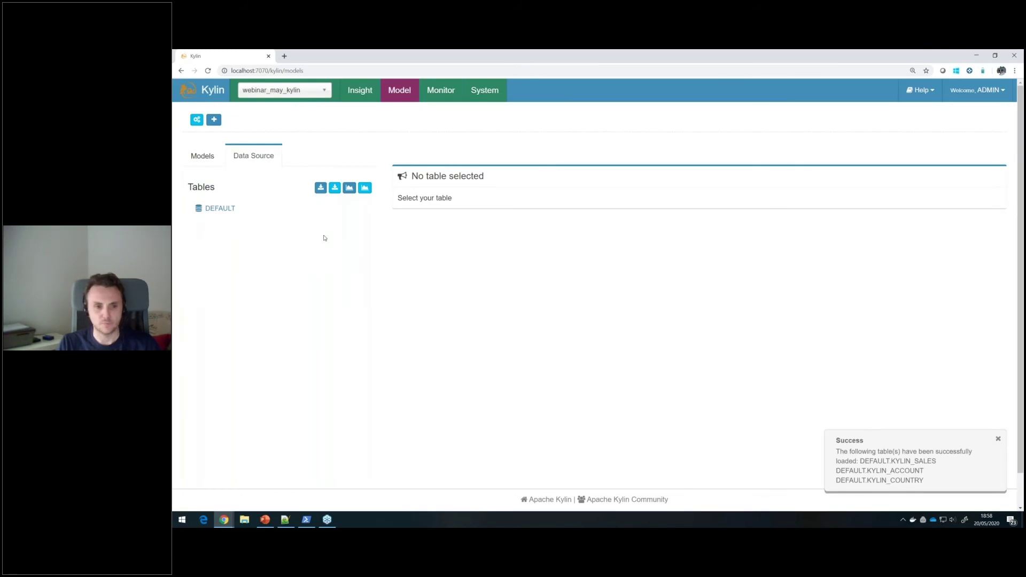
pyautogui.click(216, 210)
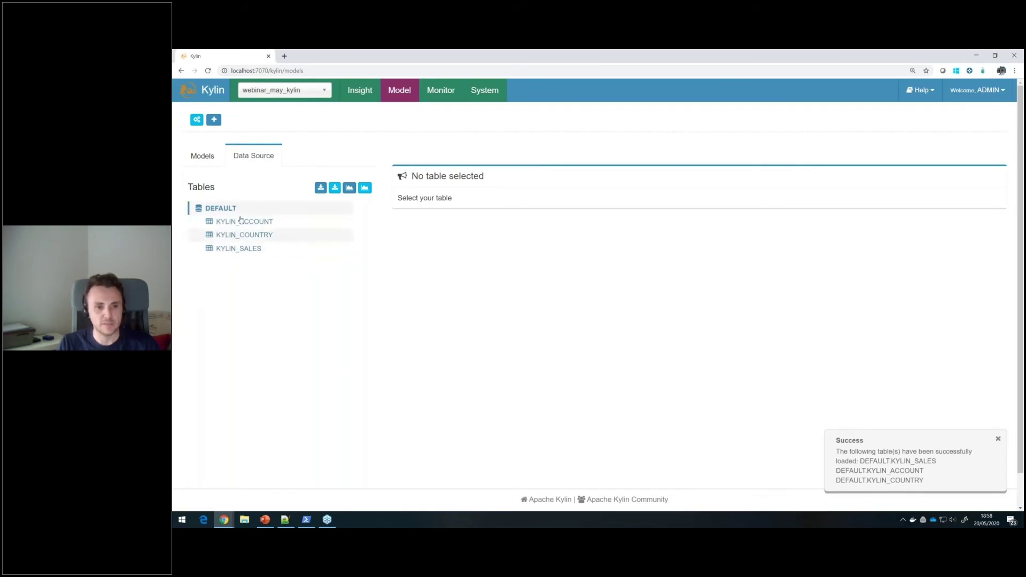
pyautogui.click(998, 439)
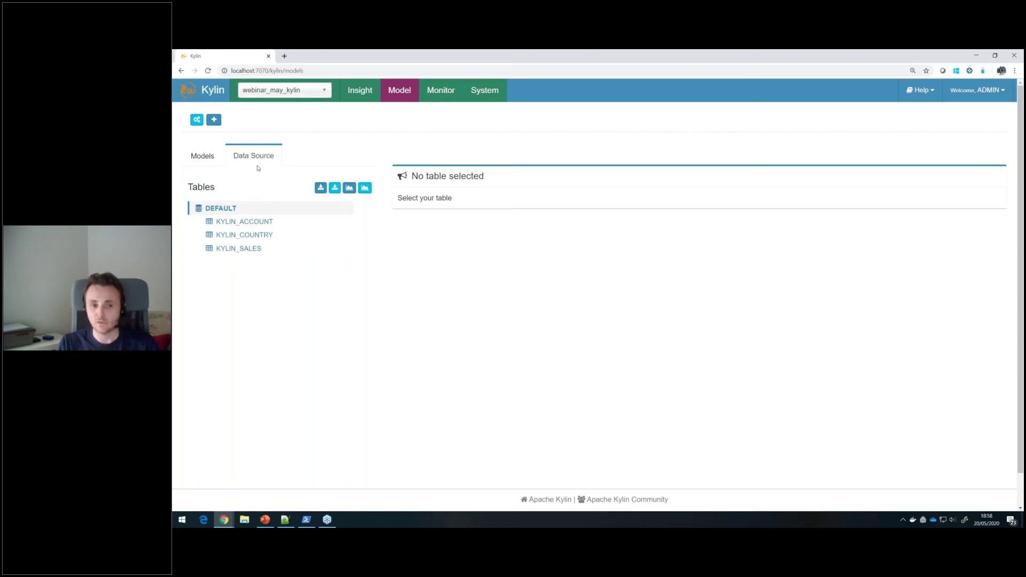
# Start a new model named model_webinar_batch and continue to its data model definition
pyautogui.click(216, 159)
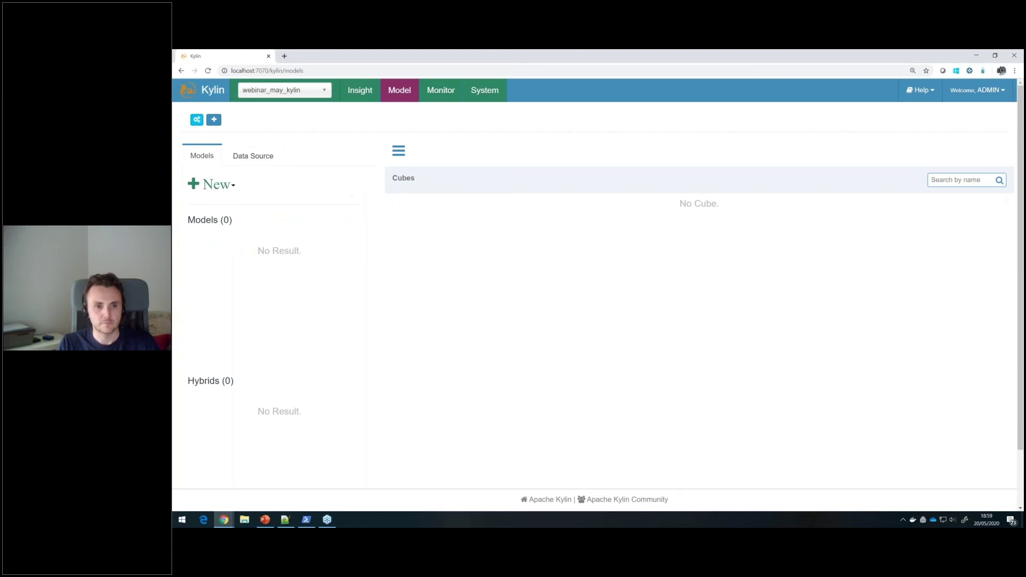
pyautogui.click(233, 187)
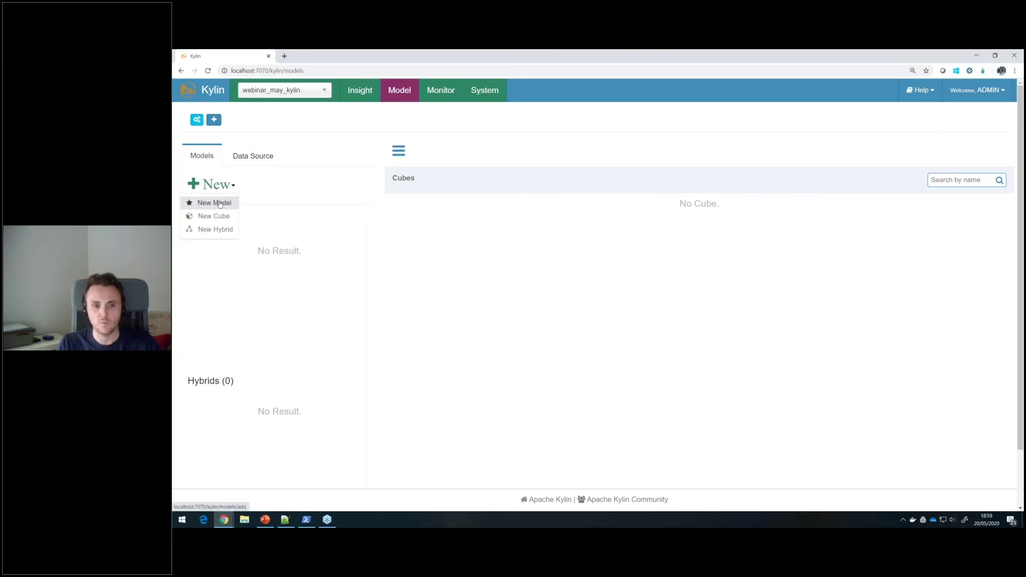
pyautogui.click(220, 203)
pyautogui.click(462, 208)
pyautogui.write('model')
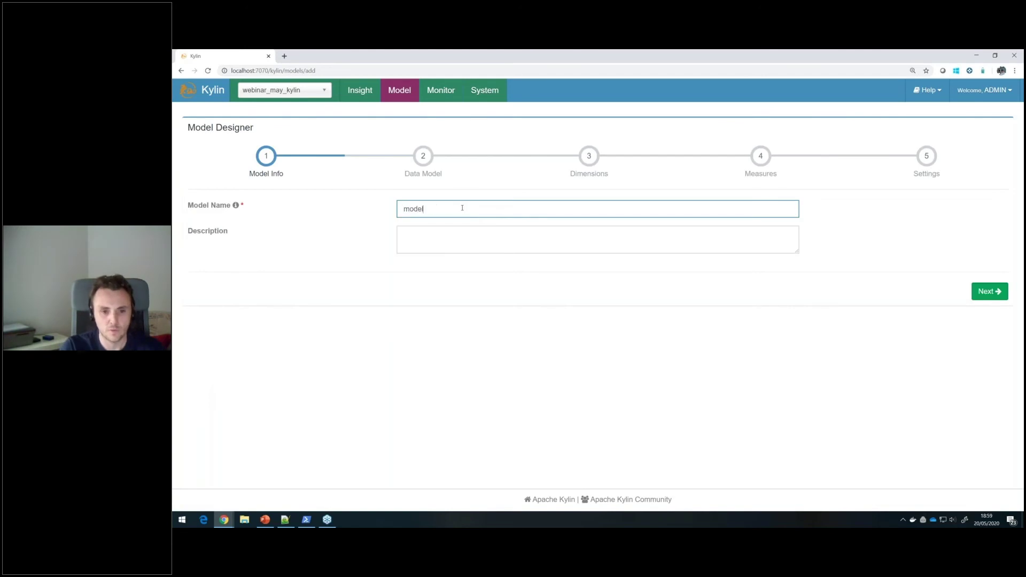
pyautogui.write('_webinar_batch')
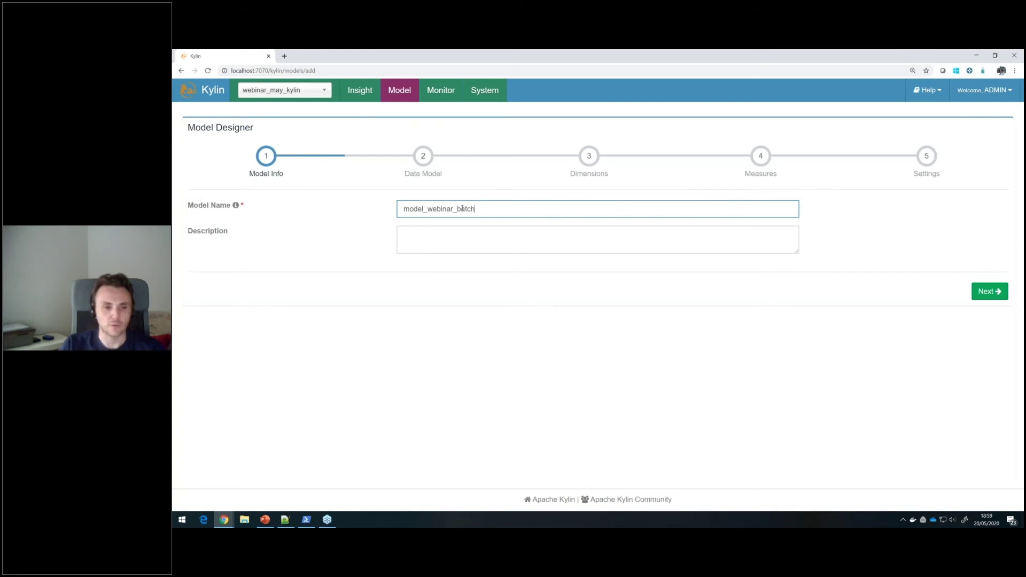
pyautogui.click(990, 292)
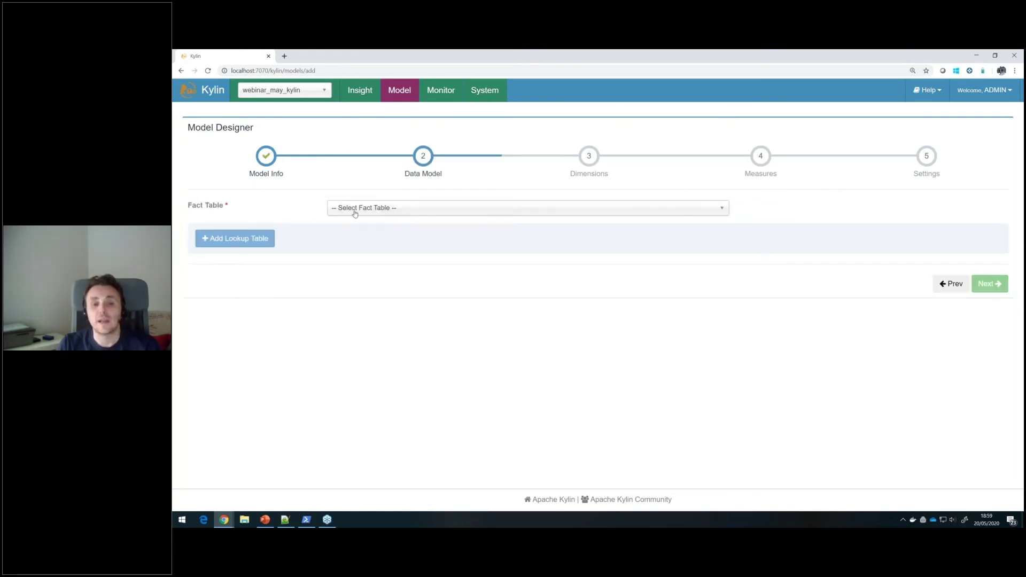
# Choose the fact table for the model's data model
pyautogui.click(407, 214)
pyautogui.click(394, 277)
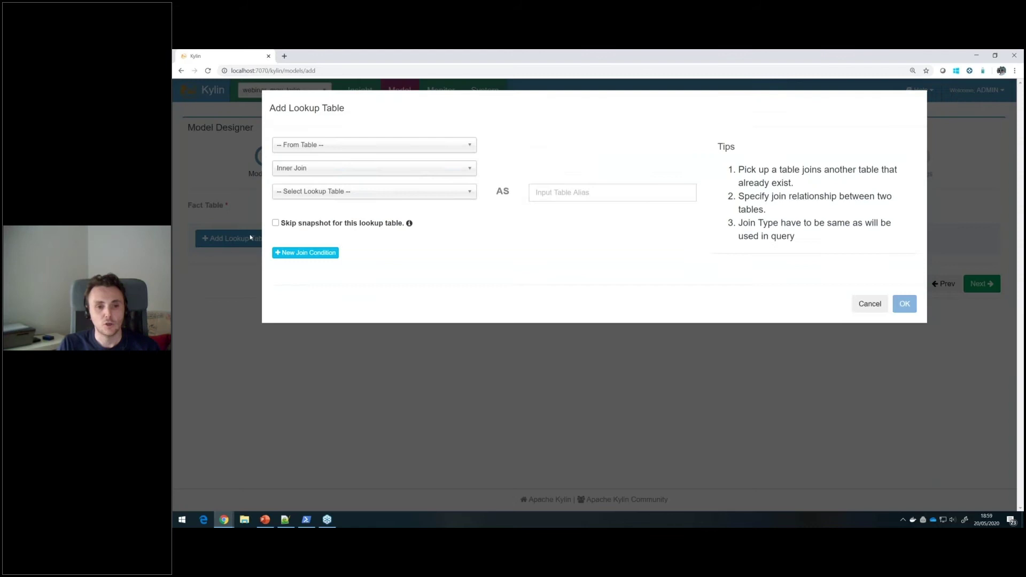
# Begin a lookup table for the model that joins KYLIN_SALES to KYLIN_ACCOUNT
pyautogui.click(243, 241)
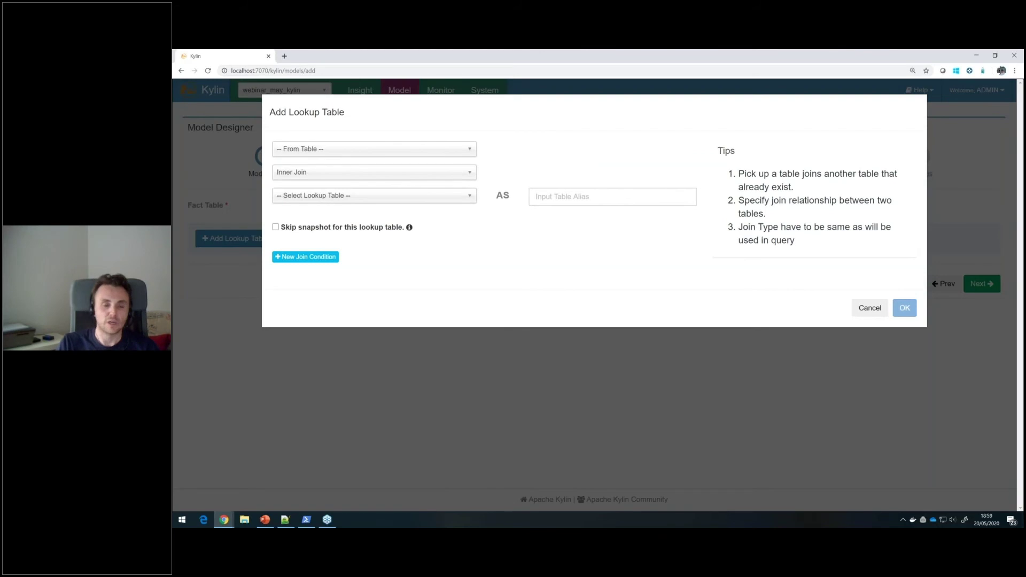
pyautogui.click(396, 151)
pyautogui.click(342, 193)
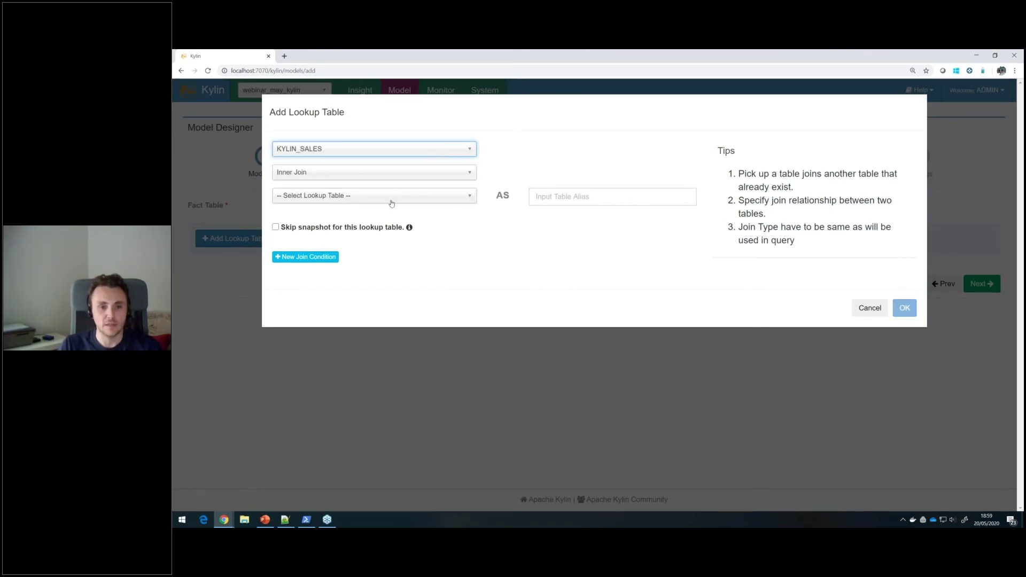
pyautogui.click(394, 196)
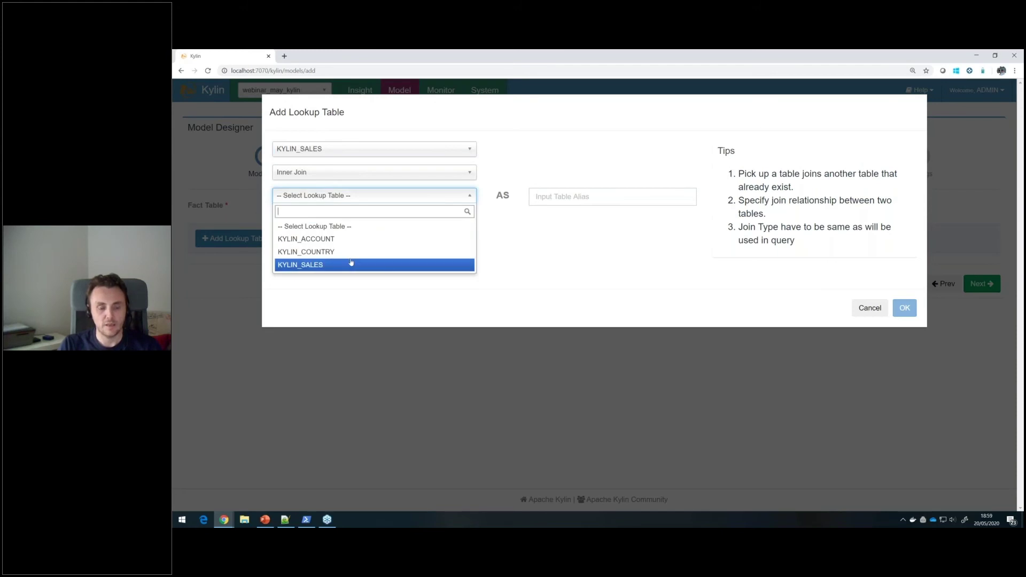
pyautogui.click(347, 239)
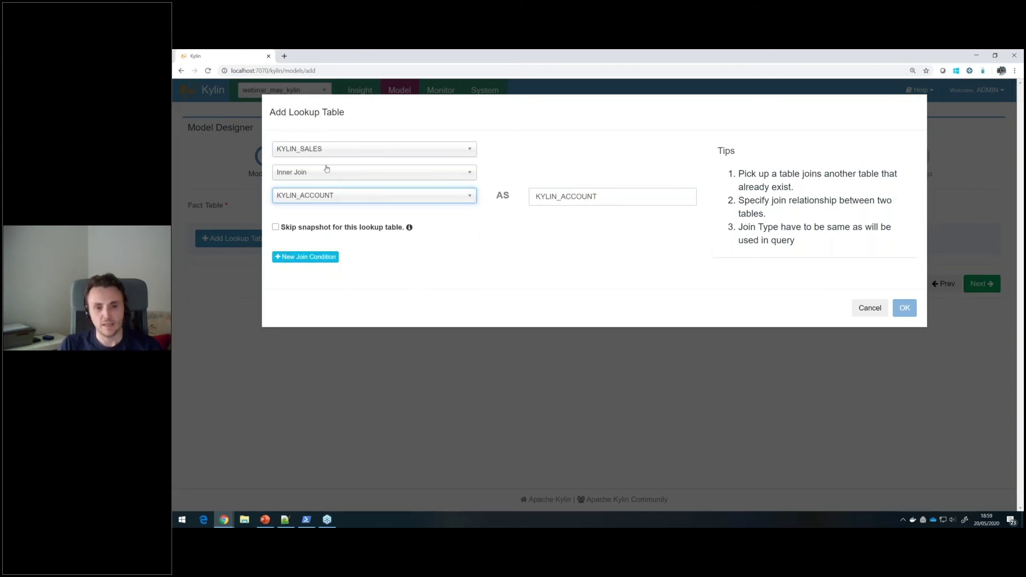
# Add a join condition matching the BUYER_ID sales column to the ACCOUNT_ID account column
pyautogui.click(308, 257)
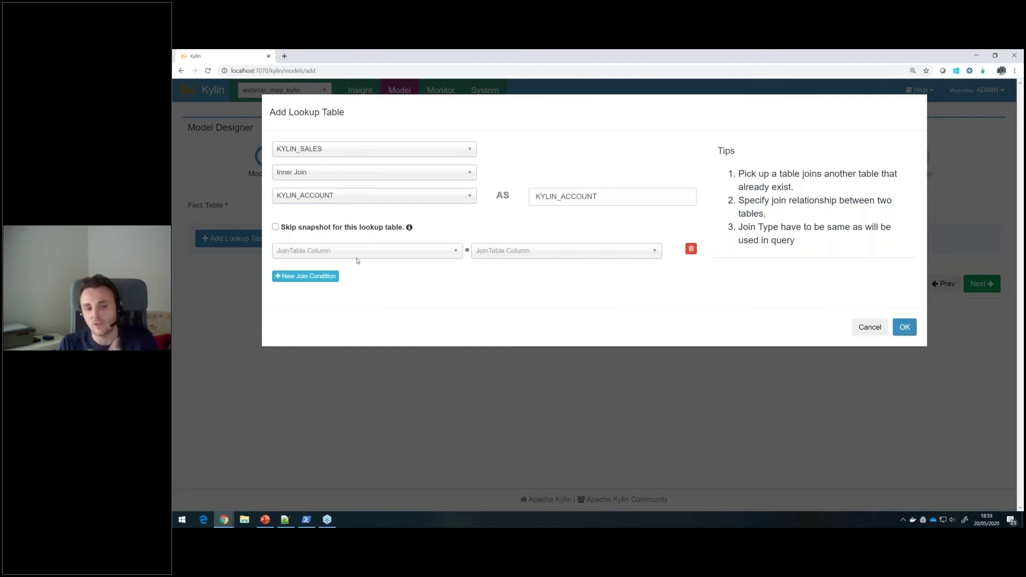
pyautogui.click(358, 252)
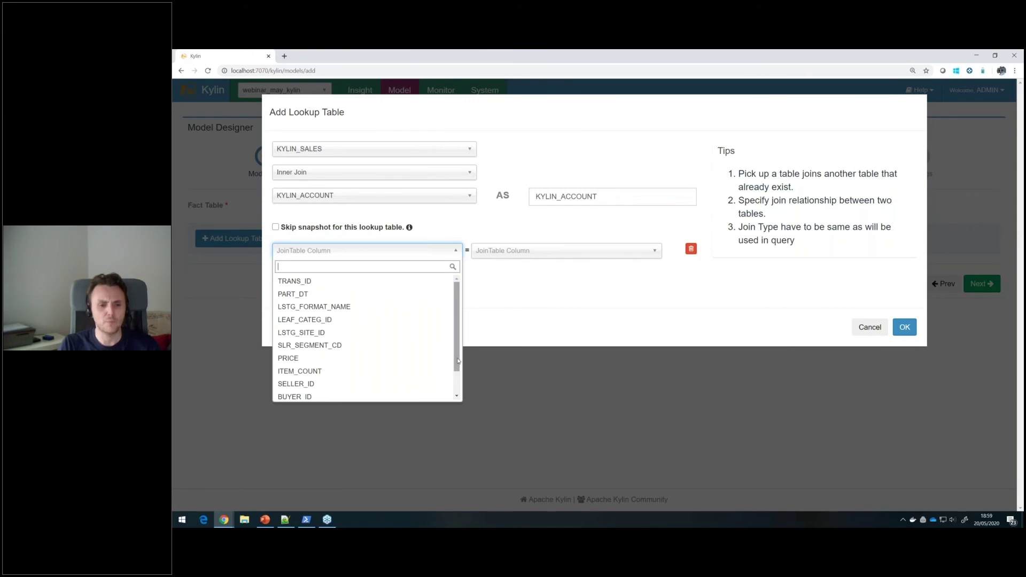
pyautogui.moveTo(457, 361); pyautogui.dragTo(458, 382)
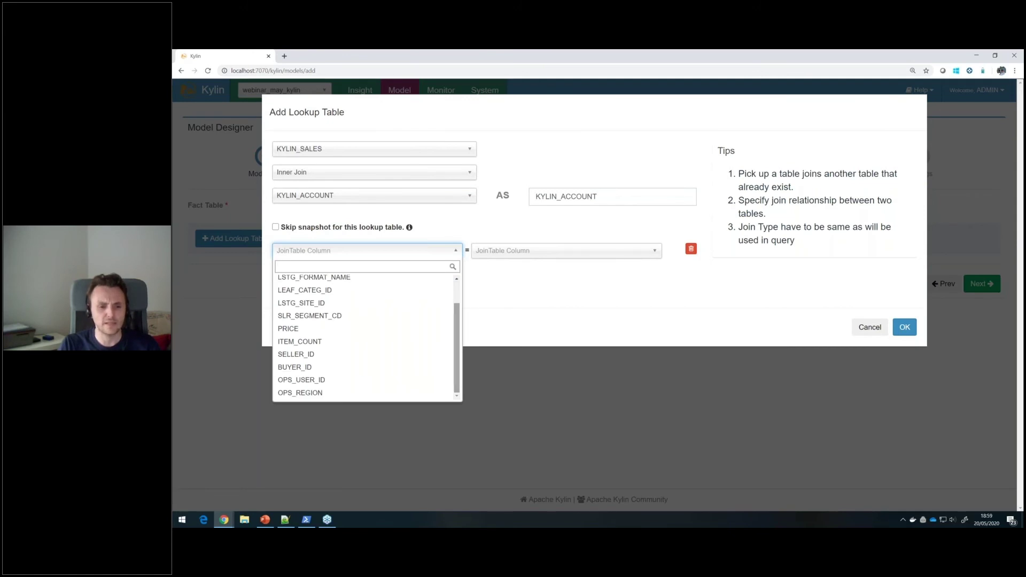
pyautogui.click(357, 369)
pyautogui.click(577, 254)
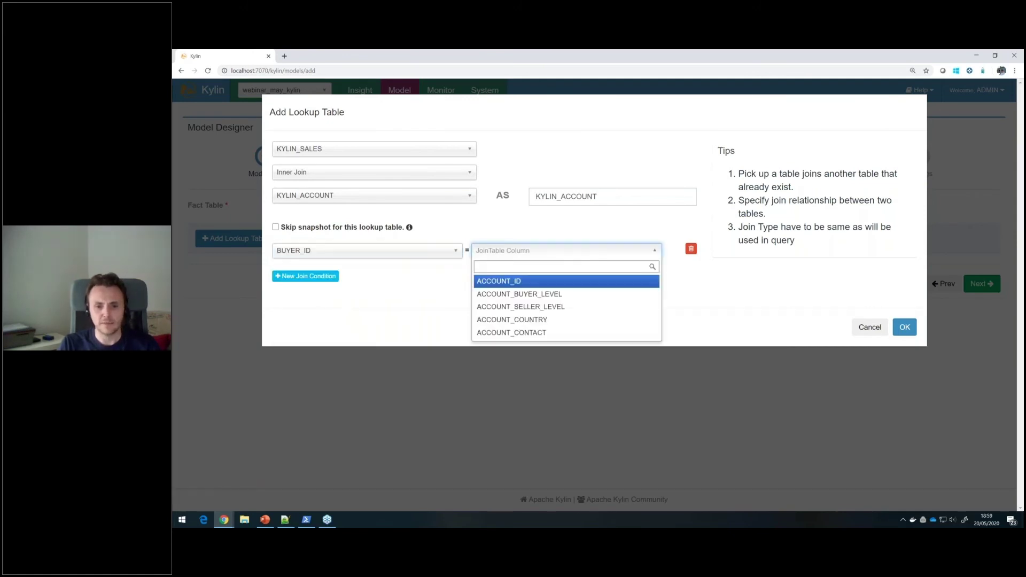
pyautogui.click(508, 283)
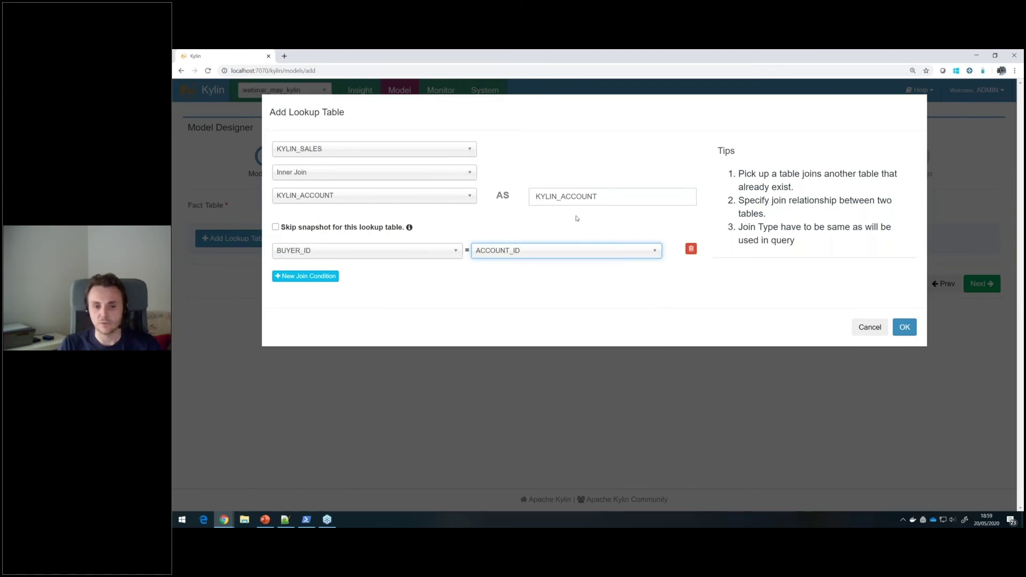
# Set the lookup table's alias to KYLIN_ACCOUNT_BUYER and save the lookup table
pyautogui.click(605, 194)
pyautogui.write('_BUYES')
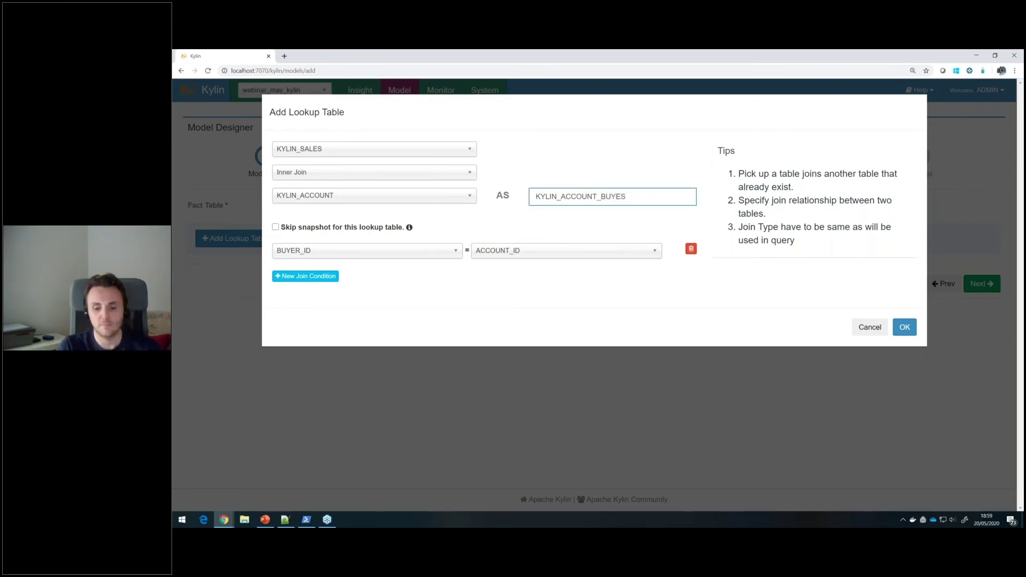
pyautogui.press('BackSpace')
pyautogui.write('R')
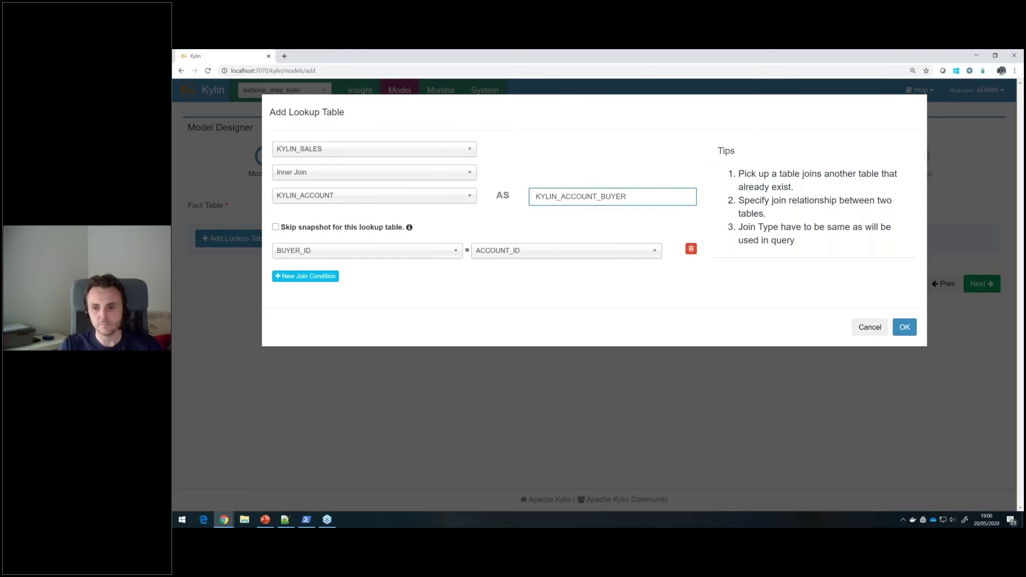
pyautogui.click(909, 328)
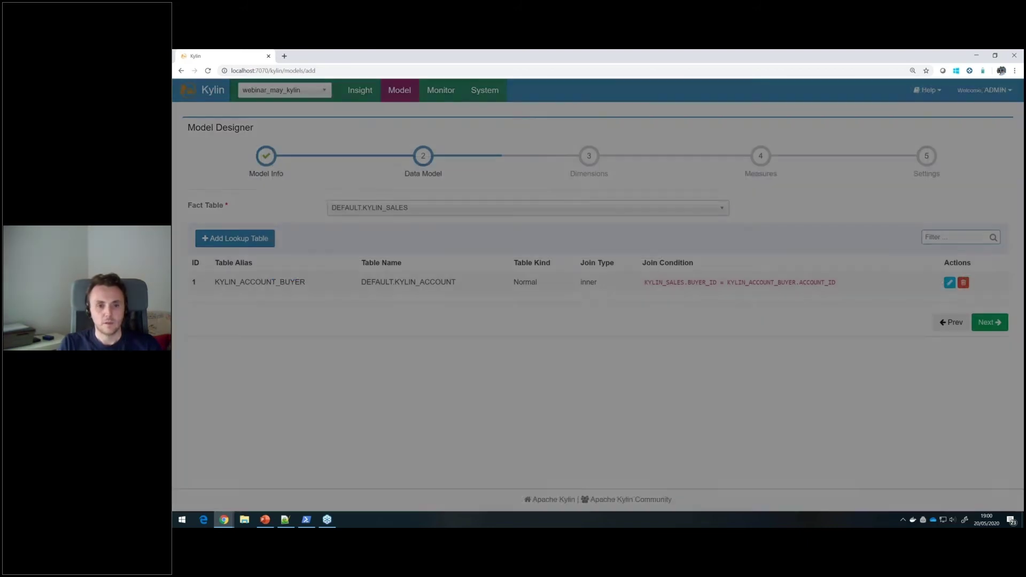
# Begin a second lookup table that again joins KYLIN_SALES to KYLIN_ACCOUNT
pyautogui.click(234, 238)
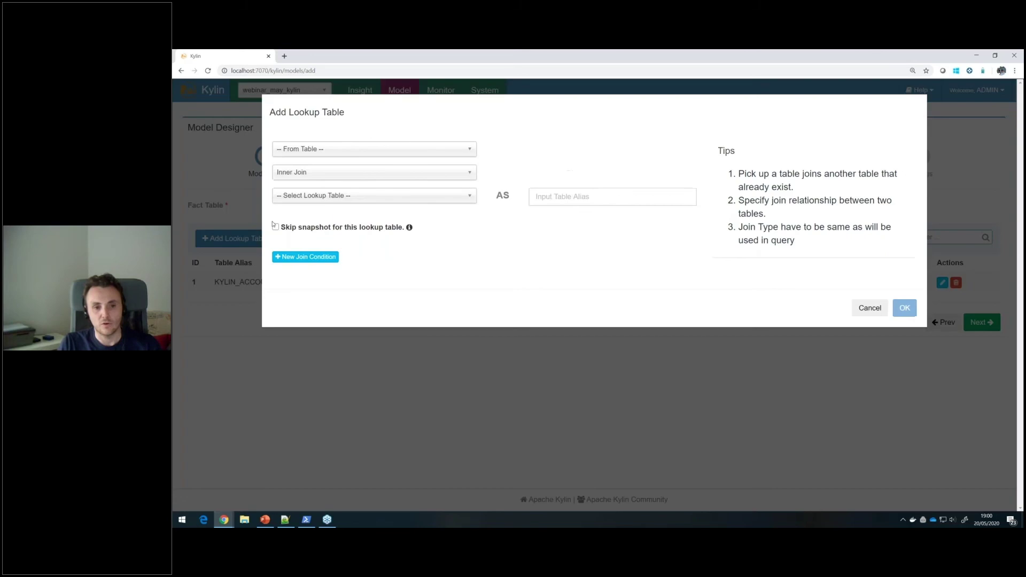
pyautogui.click(406, 149)
pyautogui.click(347, 193)
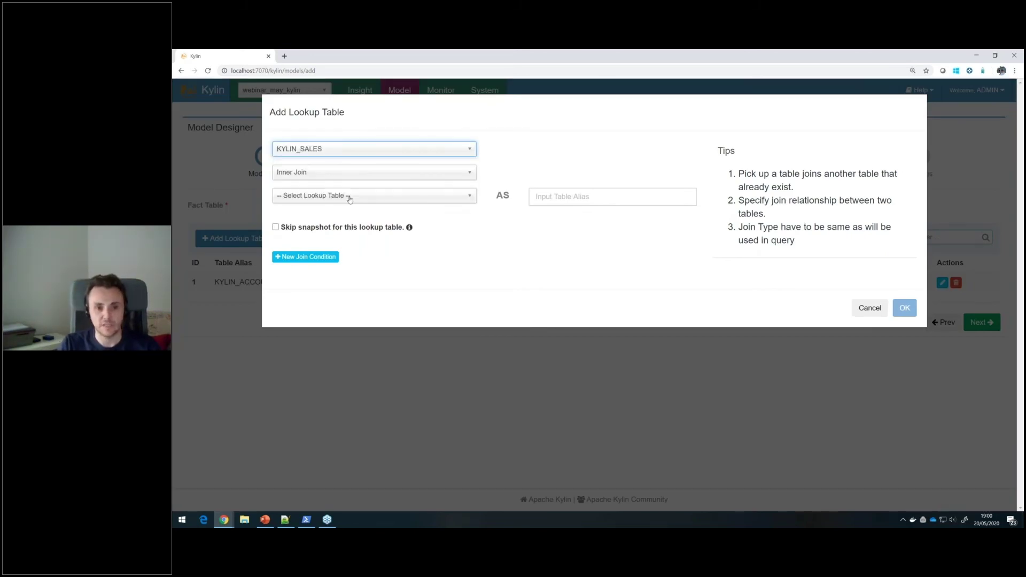
pyautogui.click(349, 197)
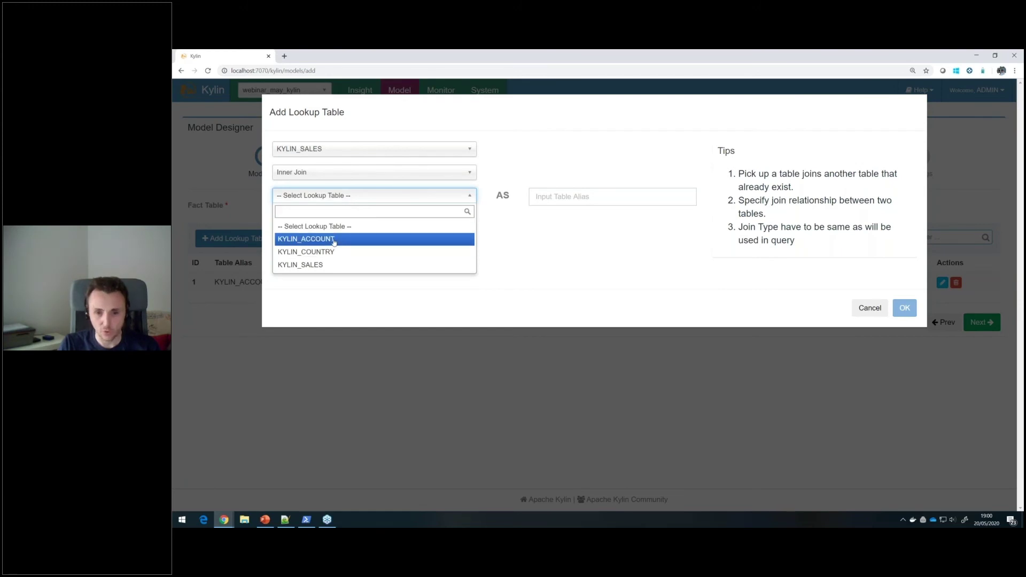
pyautogui.click(334, 240)
# Add a join condition matching the SELLER_ID sales column to the ACCOUNT_ID account column
pyautogui.click(320, 255)
pyautogui.click(365, 255)
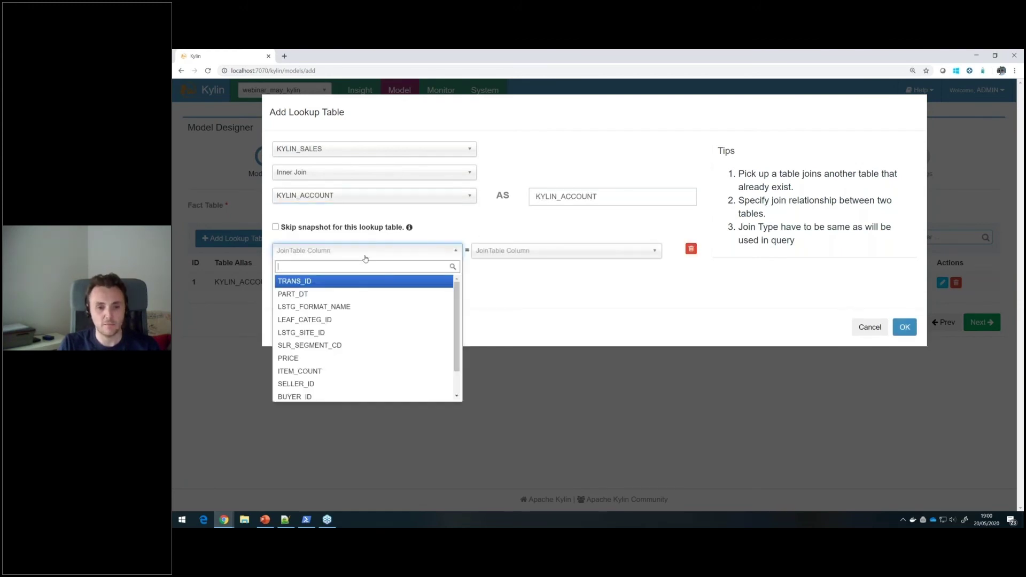
pyautogui.click(323, 384)
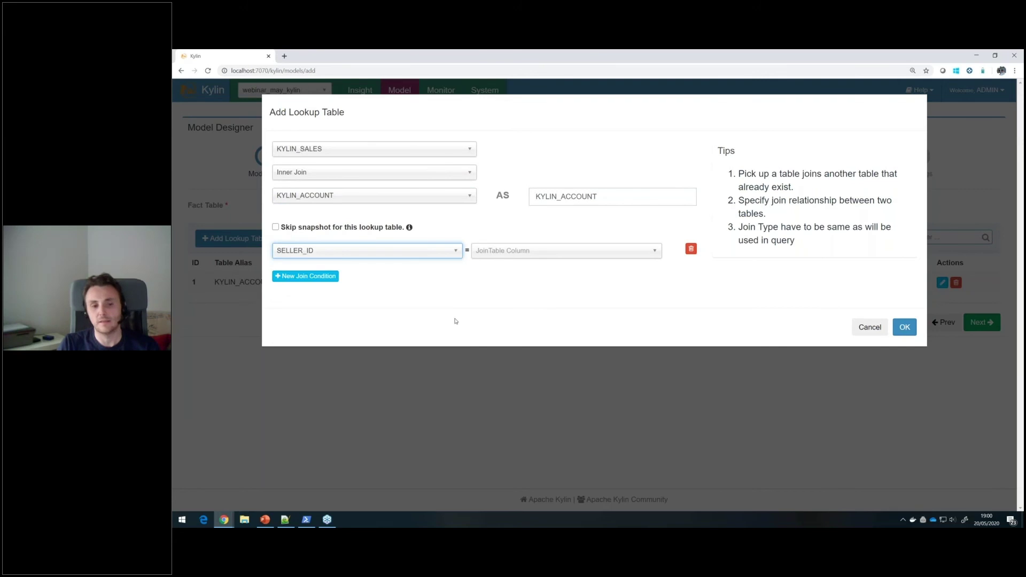
pyautogui.click(556, 251)
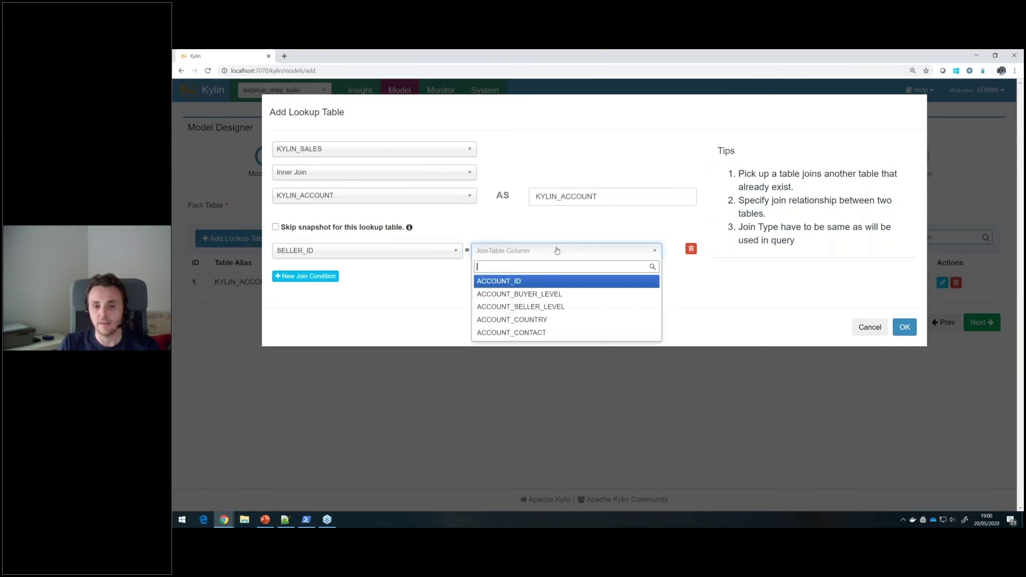
pyautogui.click(515, 282)
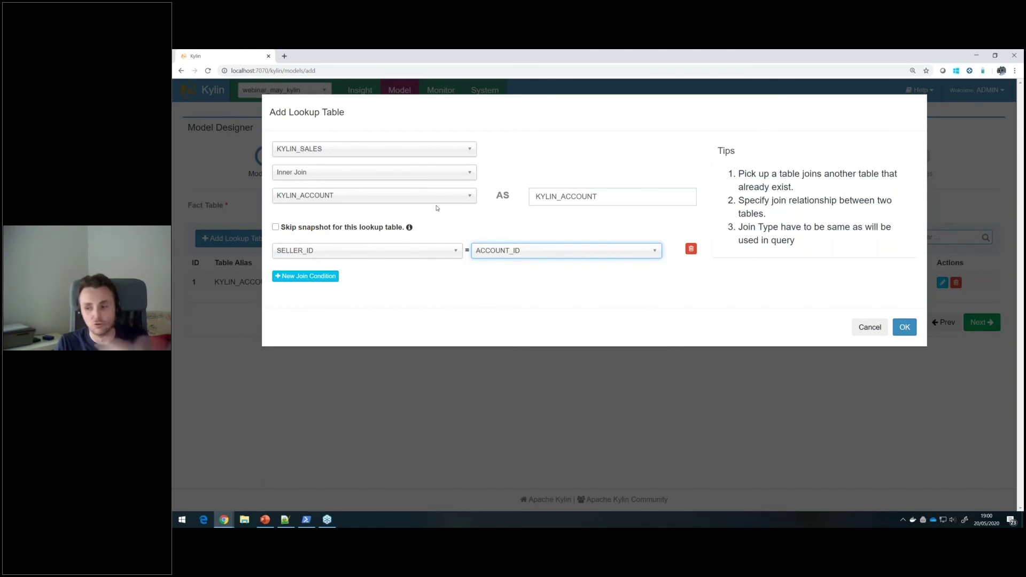
# Set the second lookup table's alias to KYLIN_ACCOUNT_SELLER and save the lookup table
pyautogui.click(639, 197)
pyautogui.write('_SELLER')
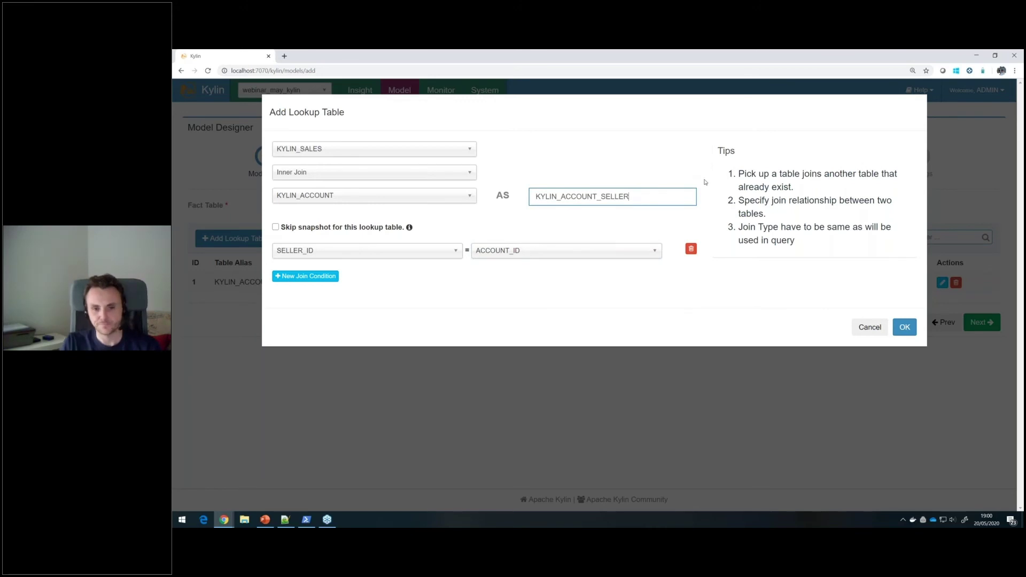
pyautogui.click(905, 328)
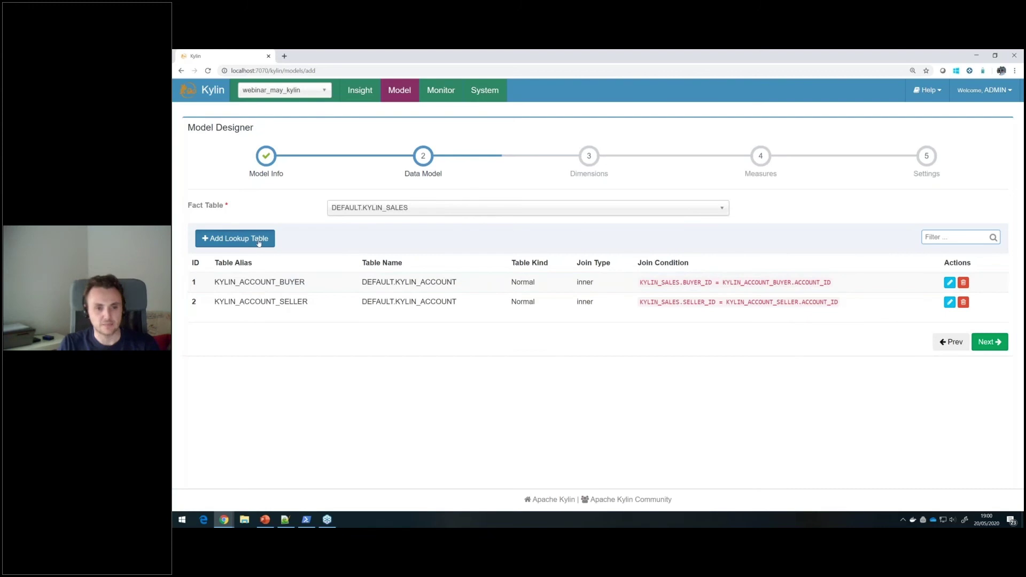
# Begin a third lookup table that joins KYLIN_ACCOUNT_BUYER to KYLIN_COUNTRY
pyautogui.click(259, 241)
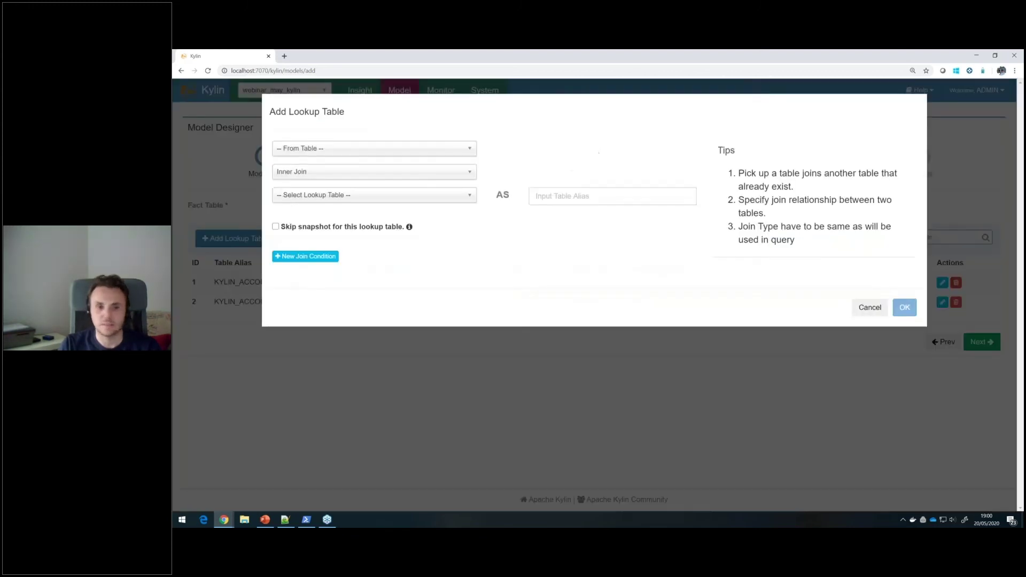
pyautogui.click(366, 150)
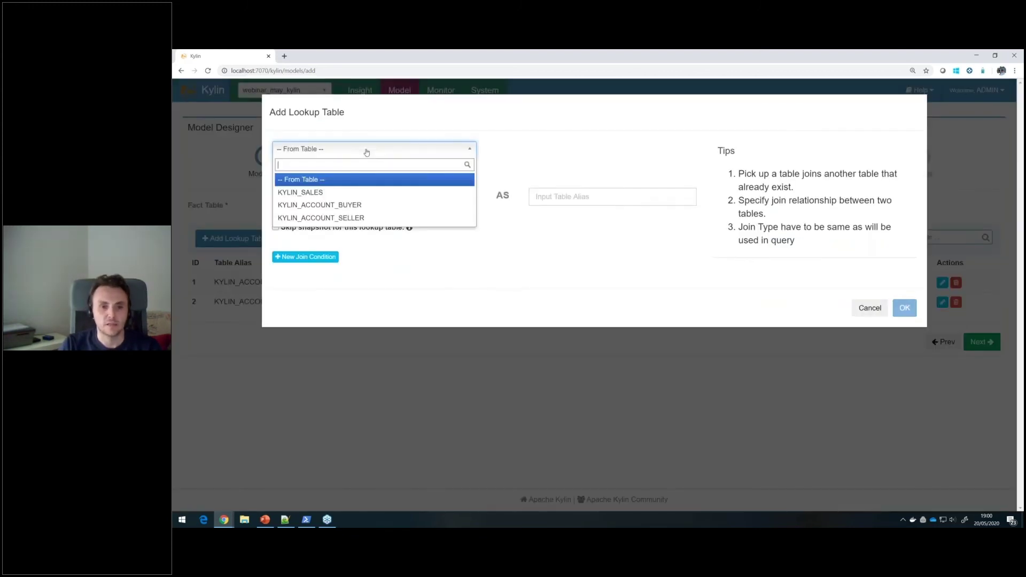
pyautogui.click(351, 207)
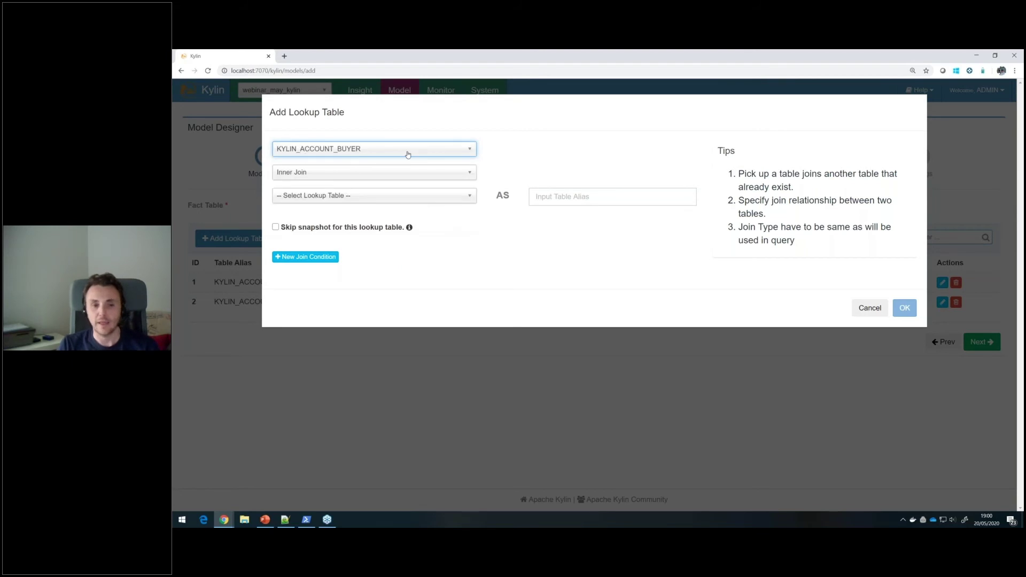
pyautogui.click(390, 195)
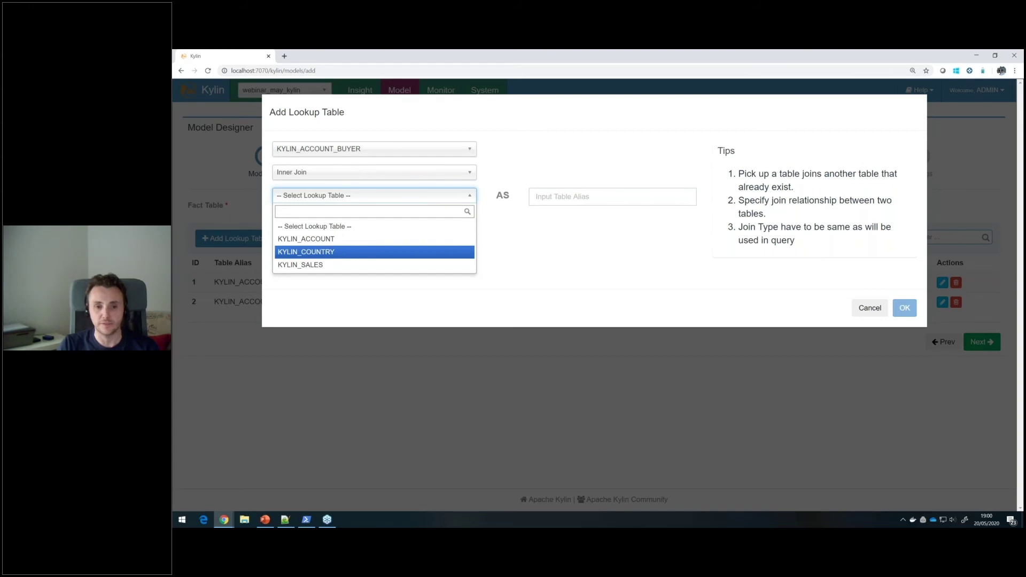
pyautogui.click(342, 253)
# Add a join condition matching the buyer's ACCOUNT_COUNTRY column to COUNTRY and save the lookup table
pyautogui.click(315, 258)
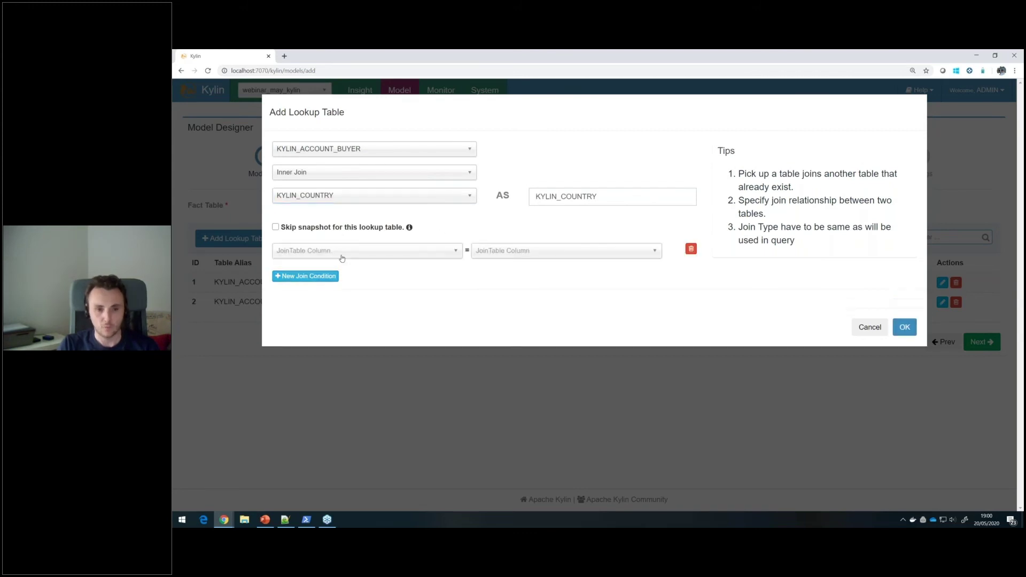
pyautogui.click(347, 251)
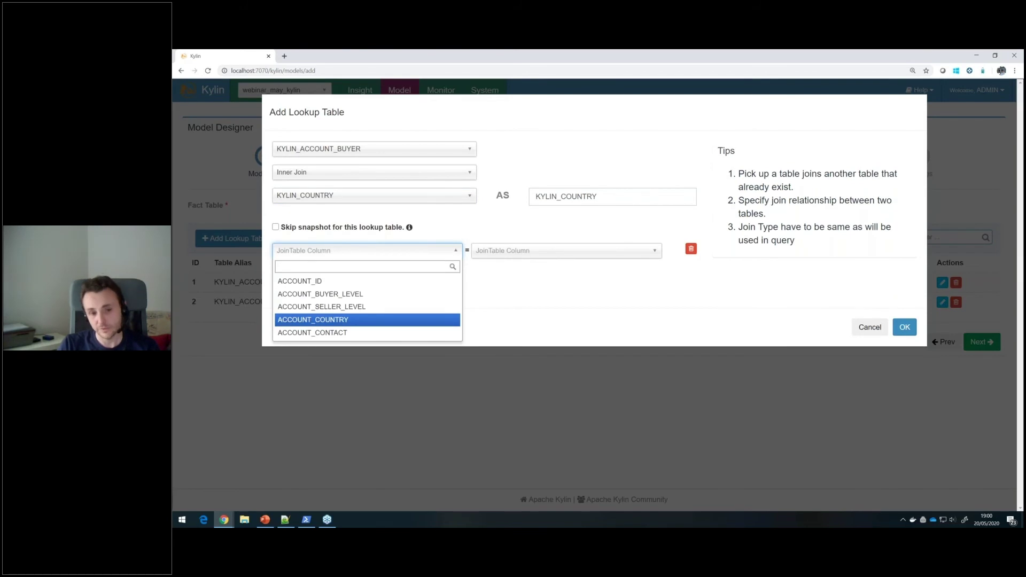
pyautogui.click(318, 320)
pyautogui.click(541, 255)
pyautogui.click(512, 281)
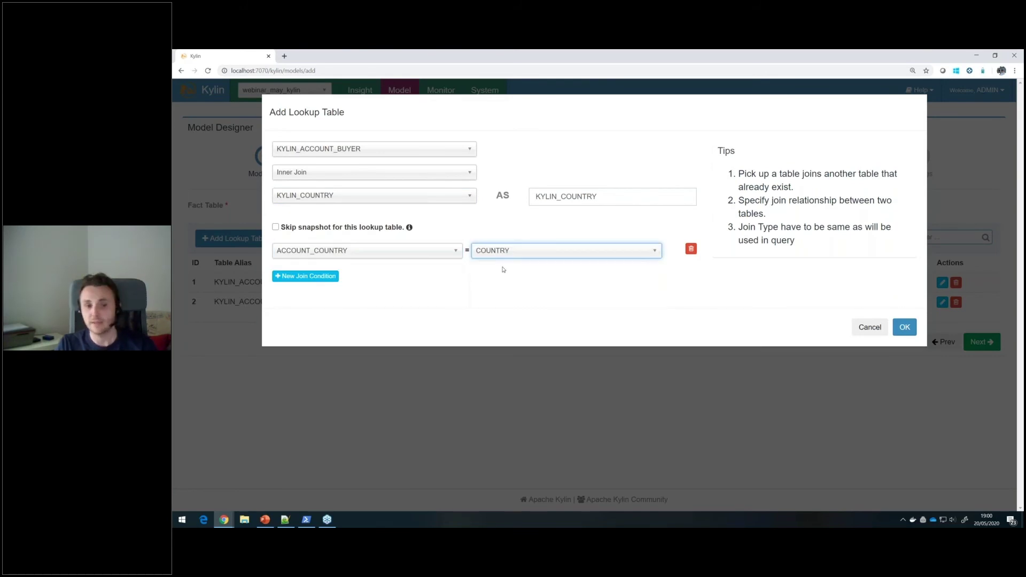
pyautogui.click(905, 328)
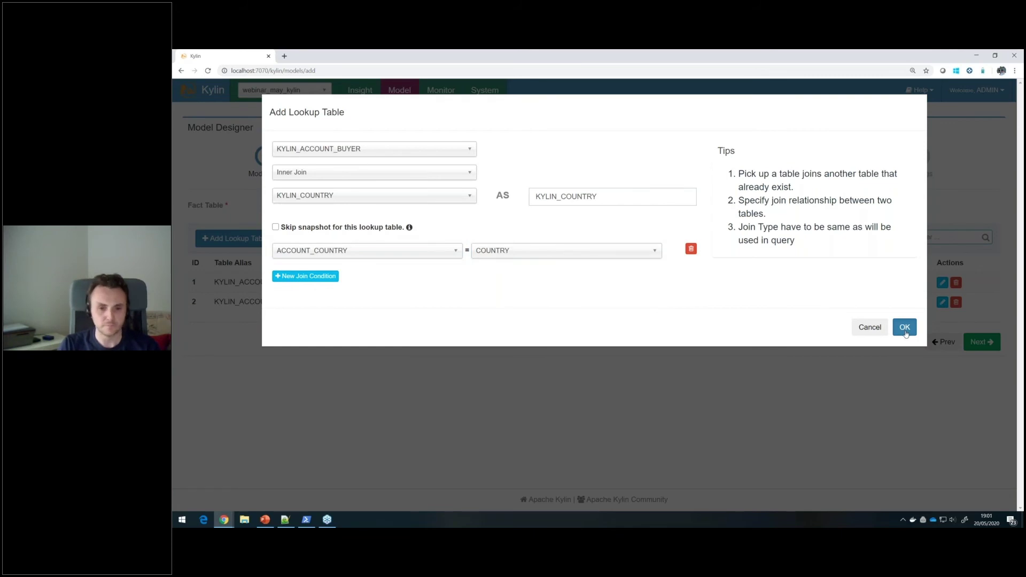
pyautogui.click(905, 328)
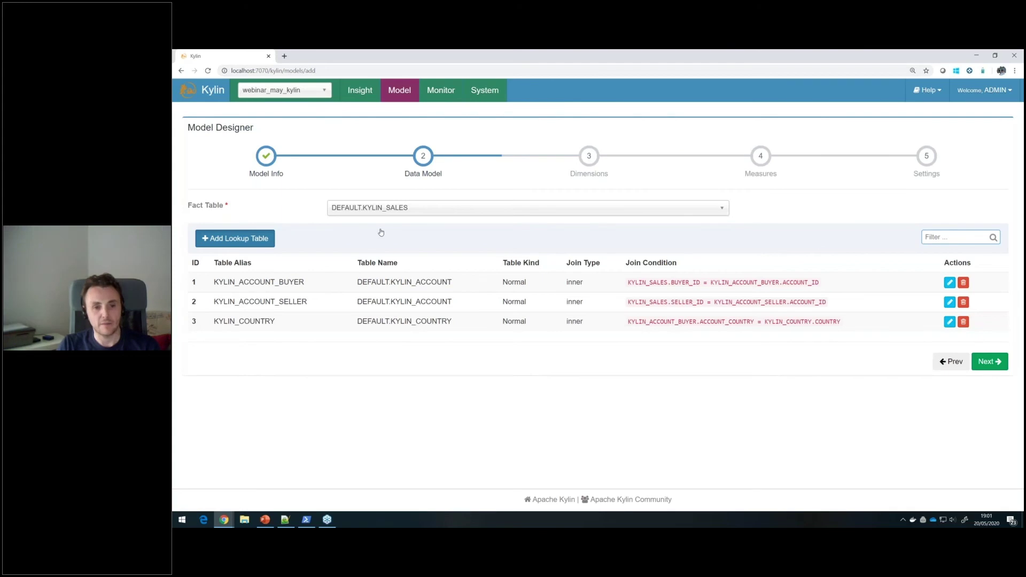
# Begin a fourth lookup table that joins KYLIN_ACCOUNT_SELLER to KYLIN_COUNTRY
pyautogui.click(239, 239)
pyautogui.click(374, 149)
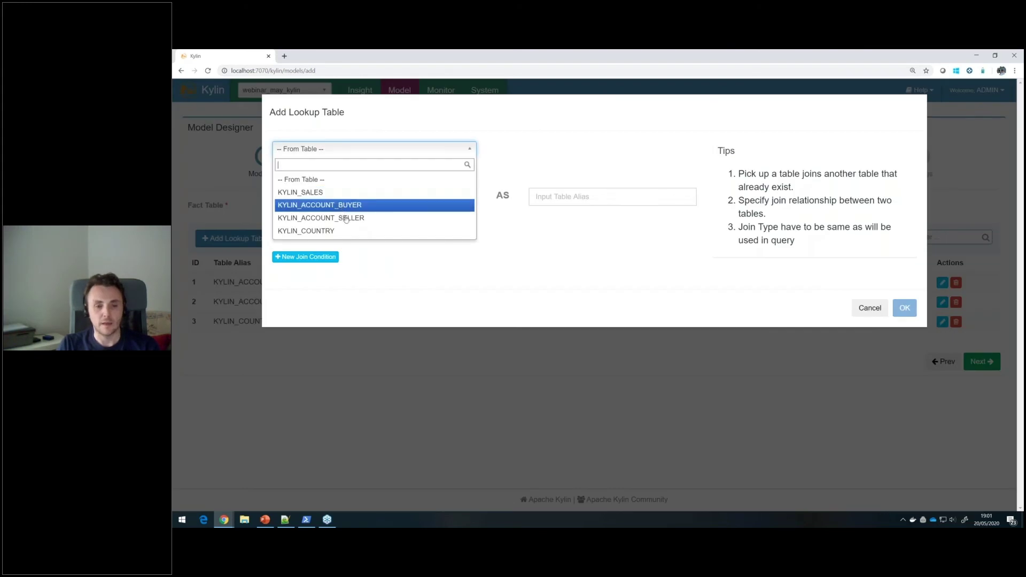
pyautogui.click(348, 219)
pyautogui.click(355, 196)
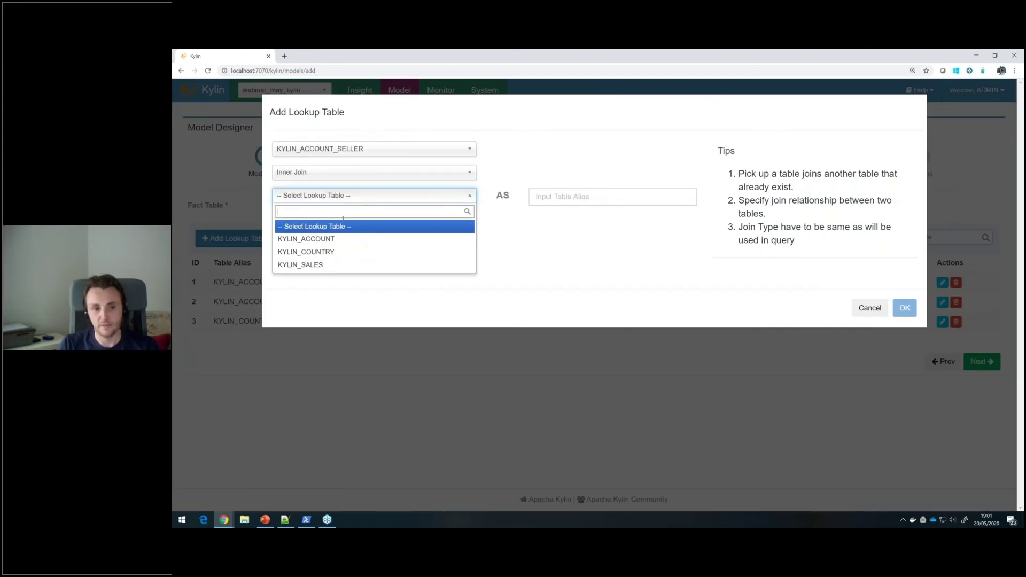
pyautogui.click(330, 251)
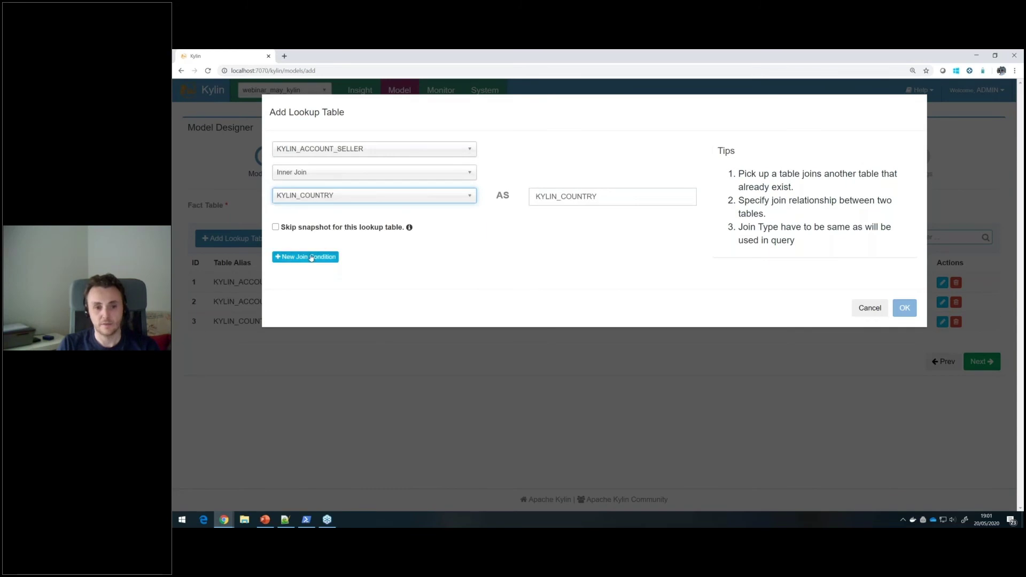
# Add a join condition to the fourth lookup table matching the seller's ACCOUNT_COUNTRY column to COUNTRY
pyautogui.click(322, 257)
pyautogui.click(322, 256)
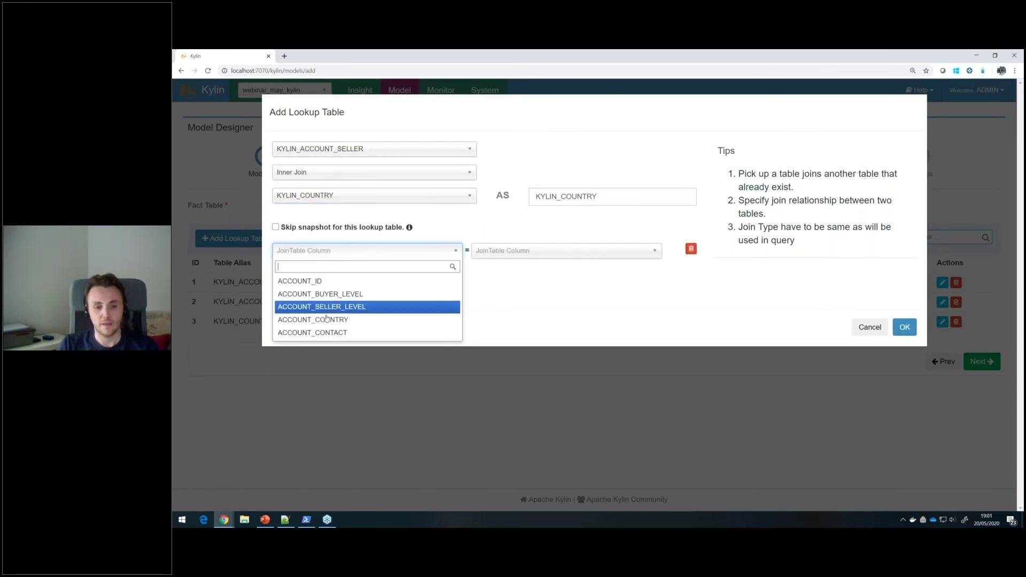
pyautogui.click(321, 319)
pyautogui.click(587, 249)
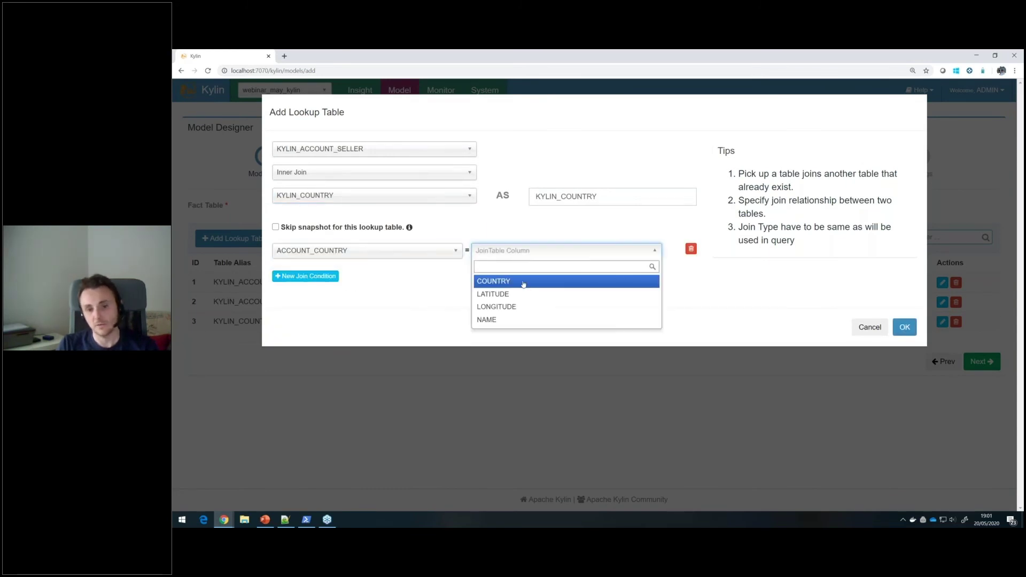
pyautogui.click(523, 284)
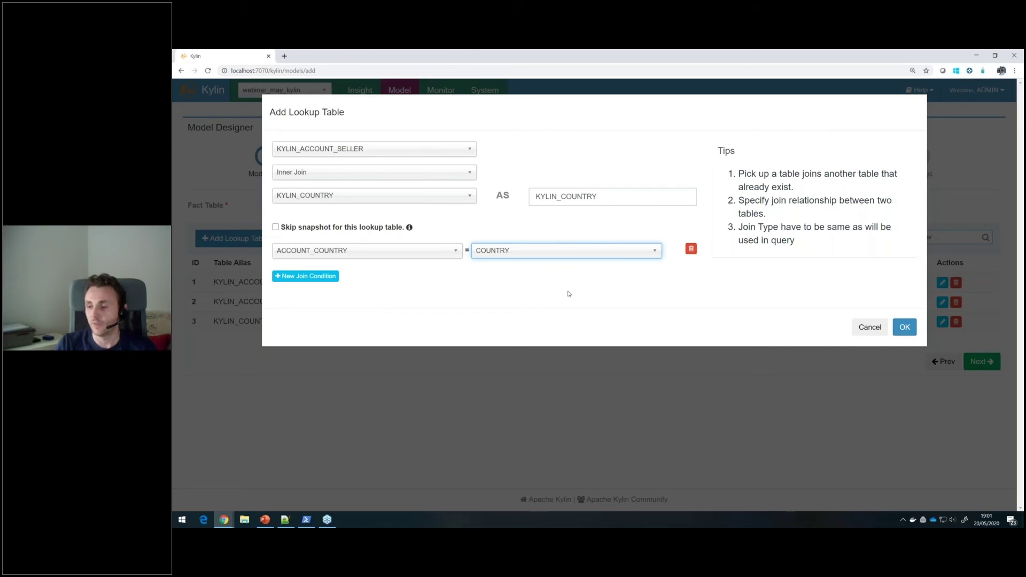
# Set the fourth lookup table's alias to KYLIN_COUNTRY_SELLER and save the lookup table
pyautogui.click(913, 327)
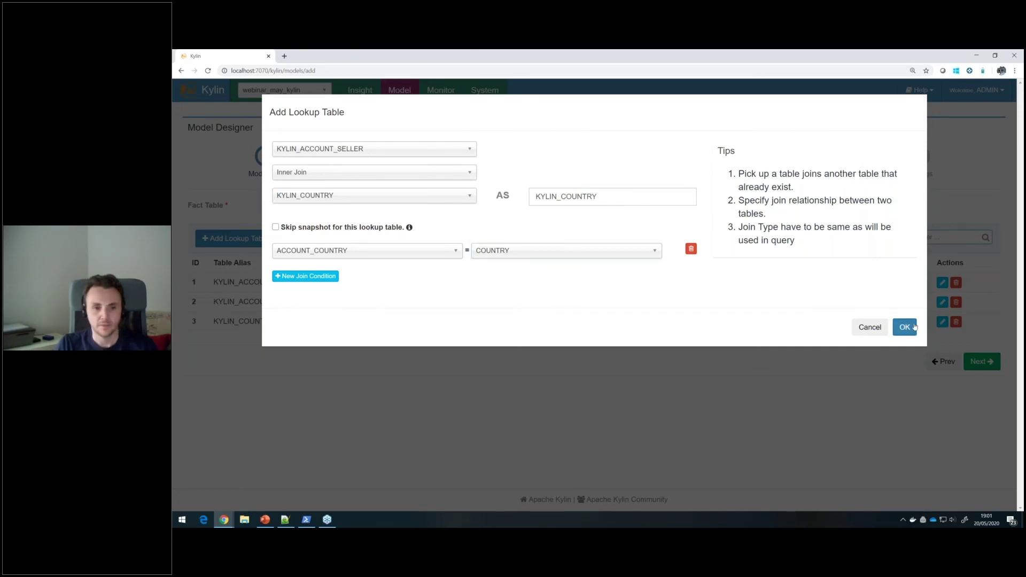
pyautogui.click(630, 201)
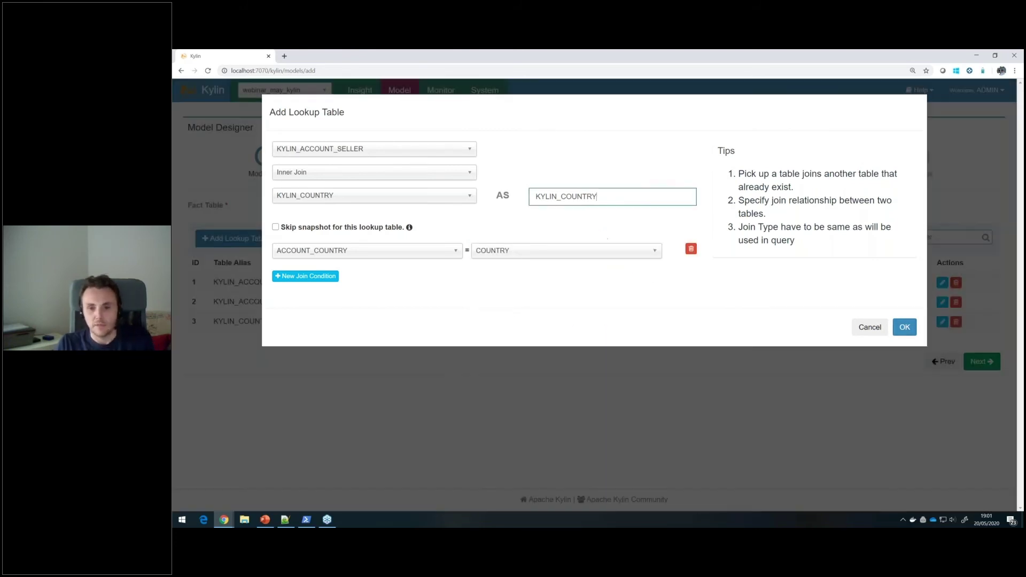
pyautogui.write('_SELLER')
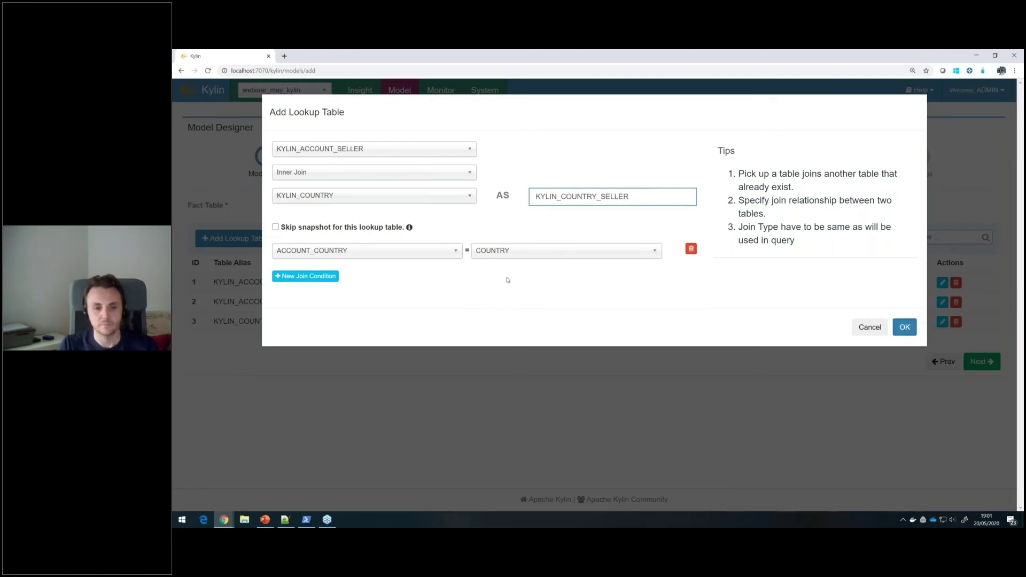
pyautogui.press('Return')
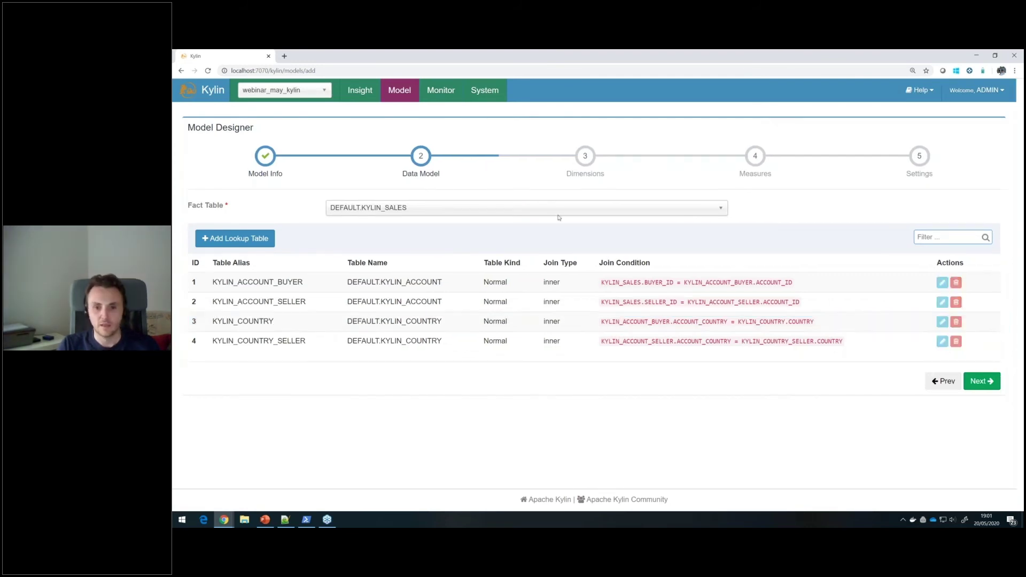
# Edit the buyer's country lookup table to use the alias KYLIN_COUNTRY_BUYER and save it
pyautogui.click(949, 322)
pyautogui.write('_COUNTRY_')
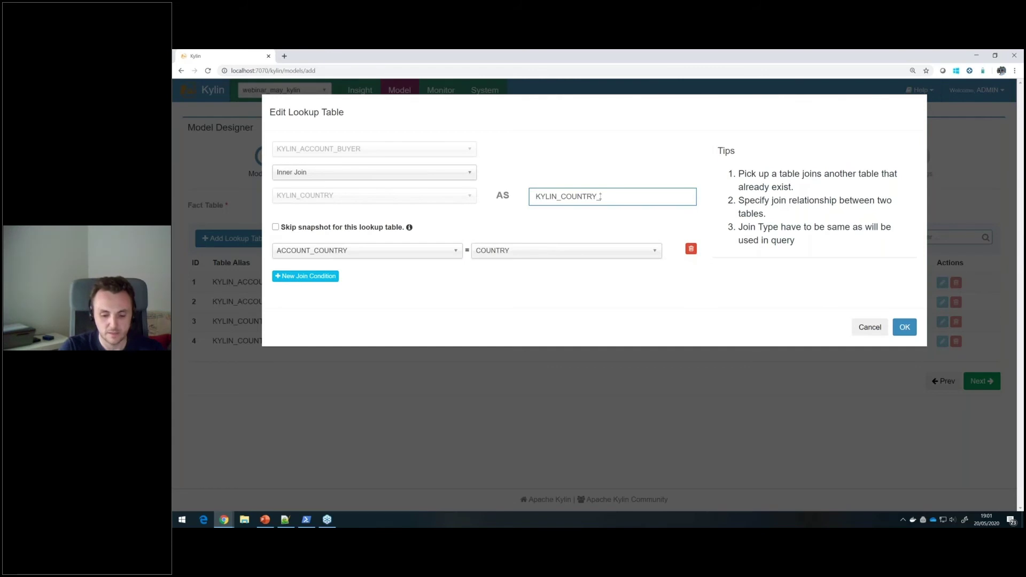
pyautogui.write('BUYER')
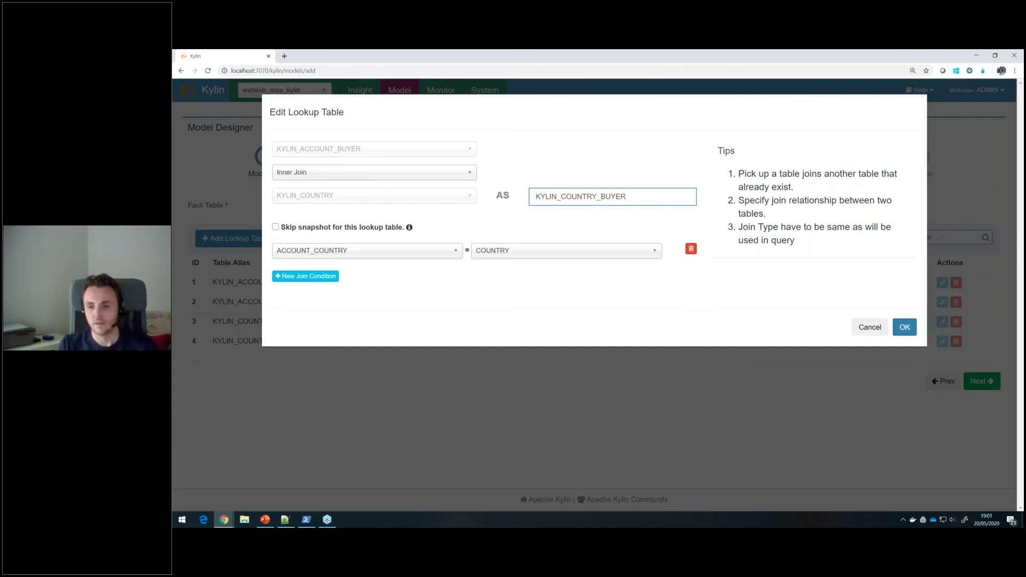
pyautogui.click(905, 328)
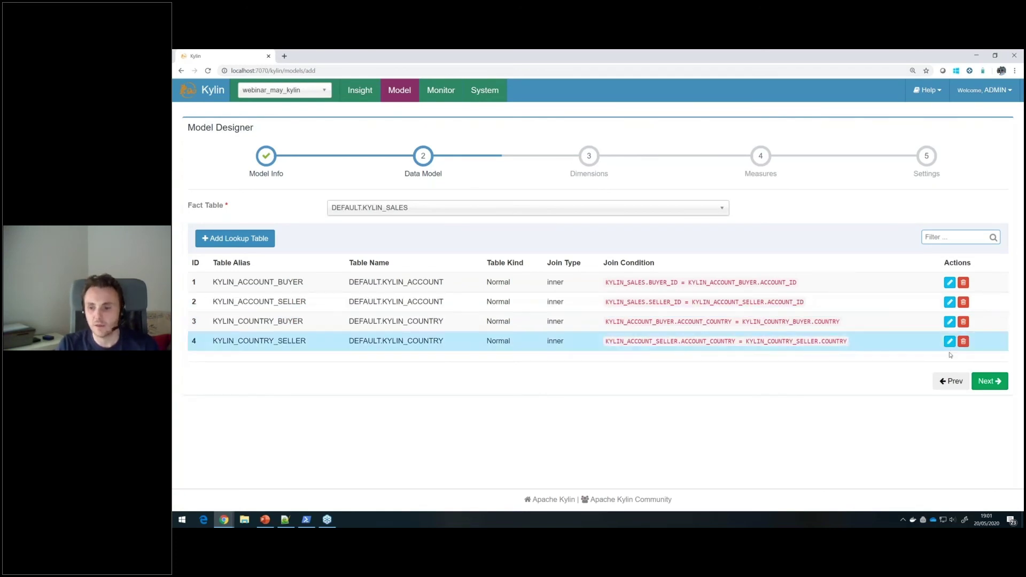
# Proceed to the model's dimensions and add PART_DT as a dimension column for KYLIN_SALES
pyautogui.click(989, 381)
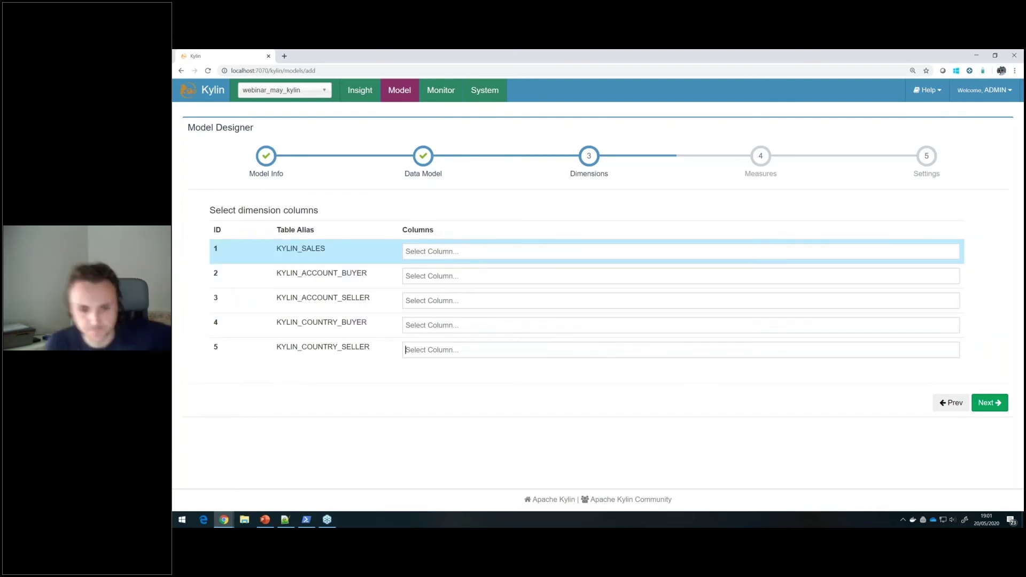
pyautogui.click(431, 251)
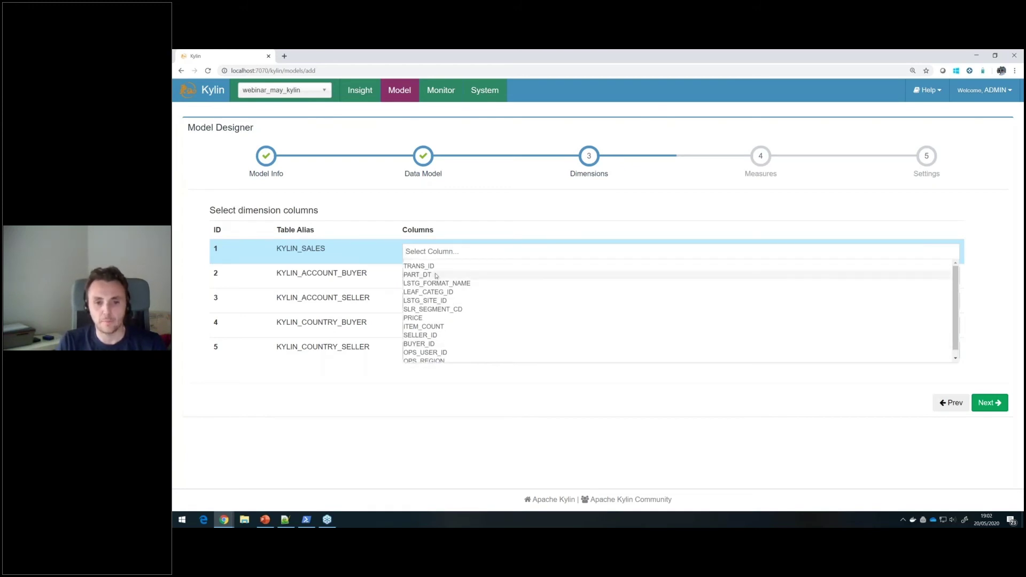
pyautogui.click(418, 275)
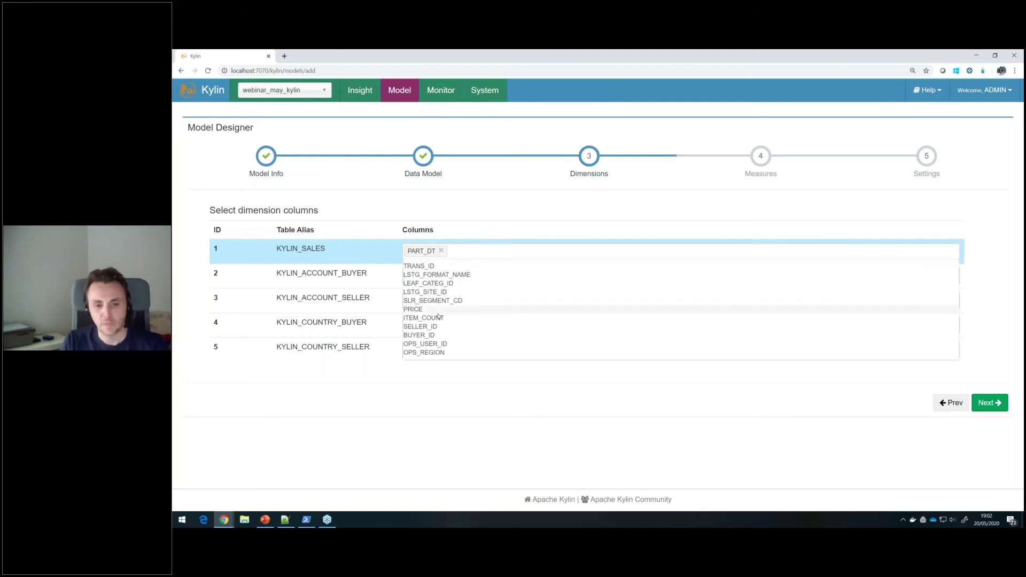
pyautogui.click(448, 415)
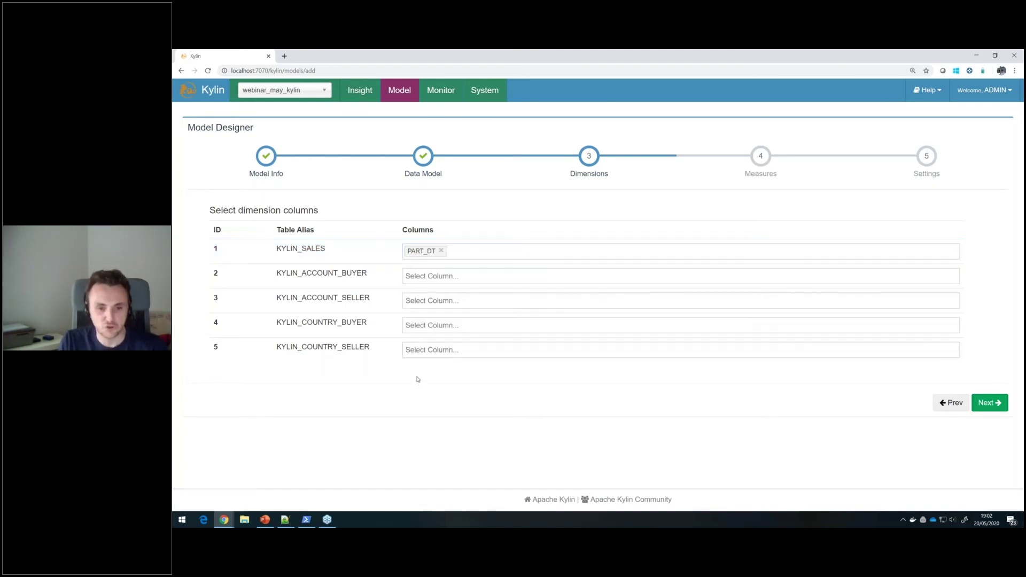
# Add COUNTRY, LATITUDE, LONGITUDE and NAME as dimension columns for KYLIN_COUNTRY_BUYER
pyautogui.click(428, 327)
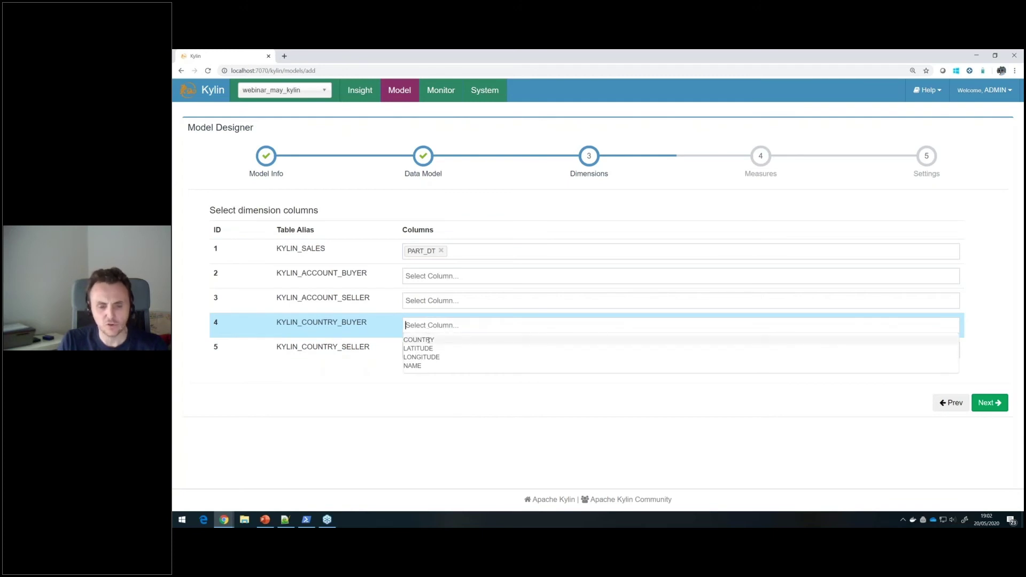
pyautogui.click(428, 340)
pyautogui.click(431, 340)
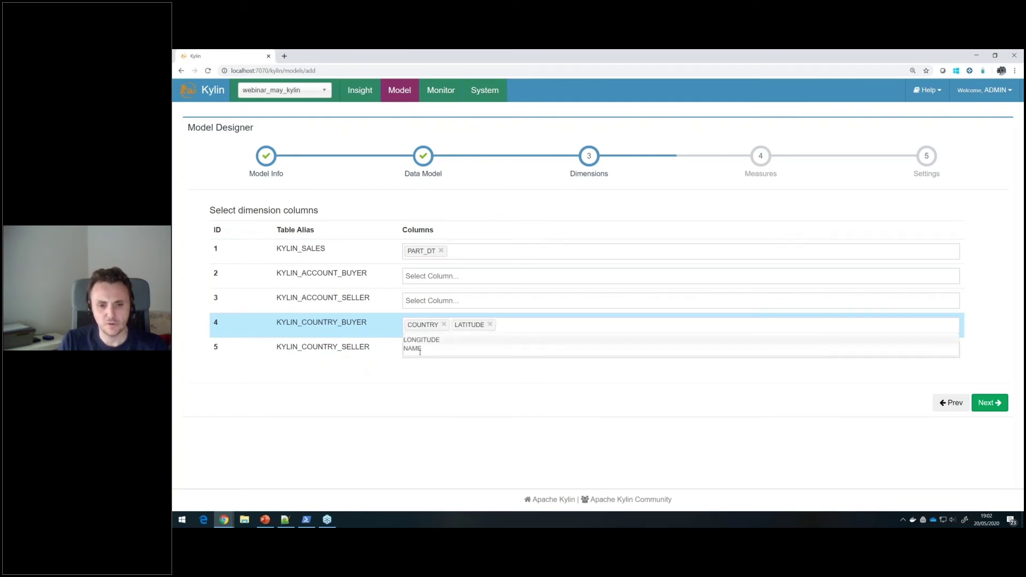
pyautogui.click(422, 341)
pyautogui.click(421, 341)
# Add COUNTRY, LATITUDE, LONGITUDE and NAME as dimension columns for KYLIN_COUNTRY_SELLER
pyautogui.click(420, 351)
pyautogui.click(419, 365)
pyautogui.click(420, 365)
pyautogui.click(420, 365)
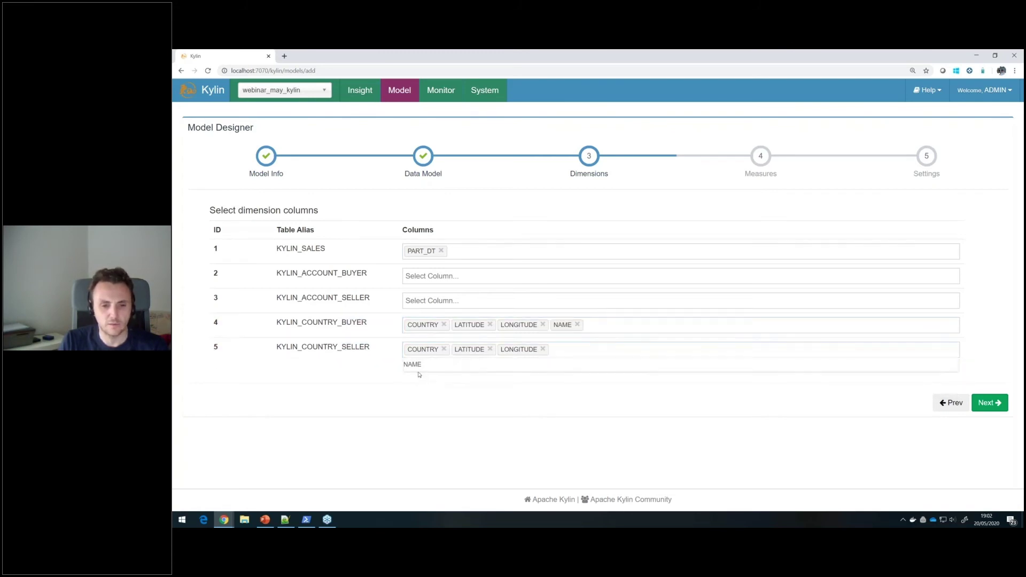
pyautogui.click(420, 365)
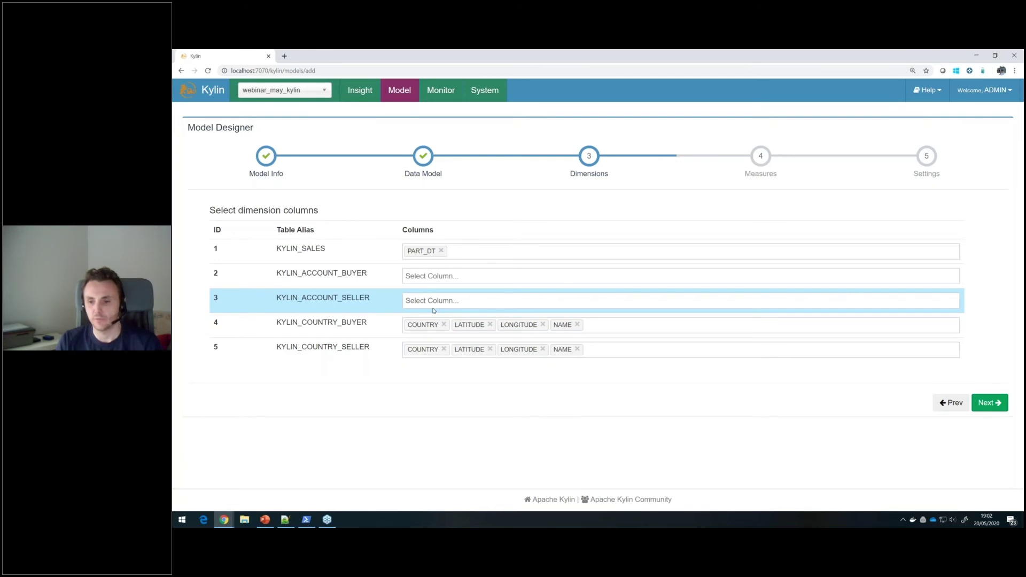
# Proceed to the model's measures and add PRICE and ITEM_COUNT as measure columns for KYLIN_SALES
pyautogui.click(986, 408)
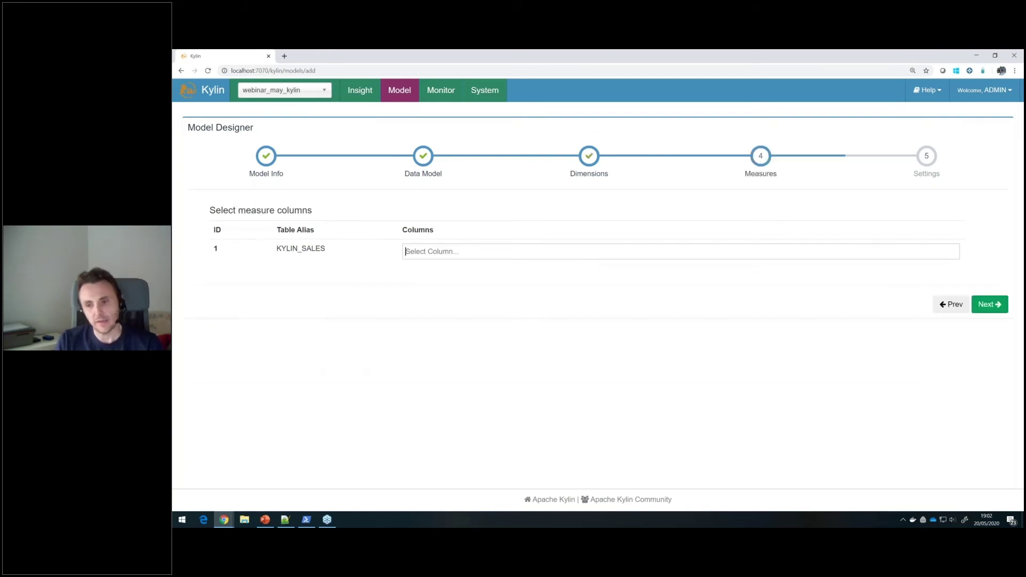
pyautogui.click(445, 253)
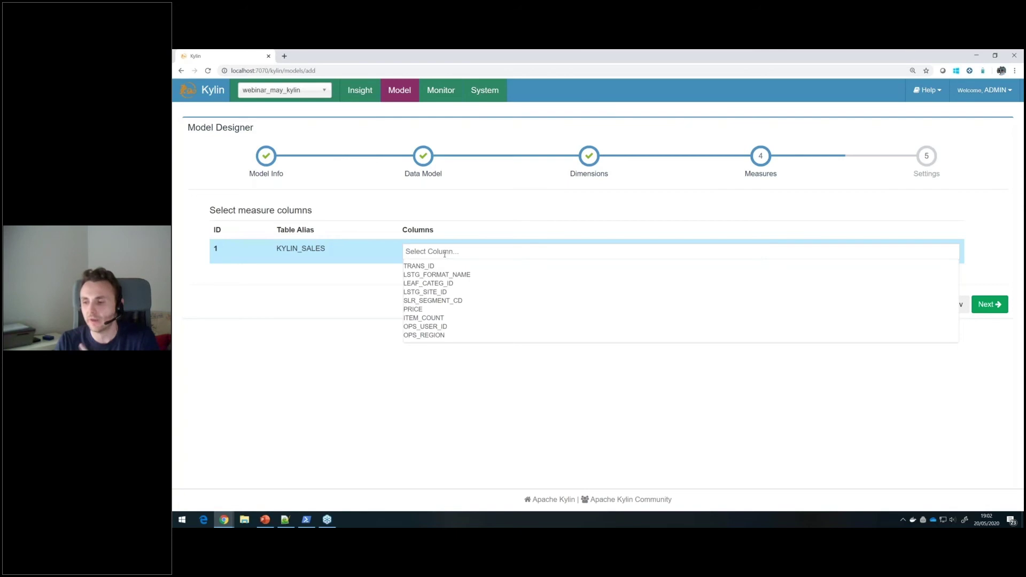
pyautogui.click(420, 309)
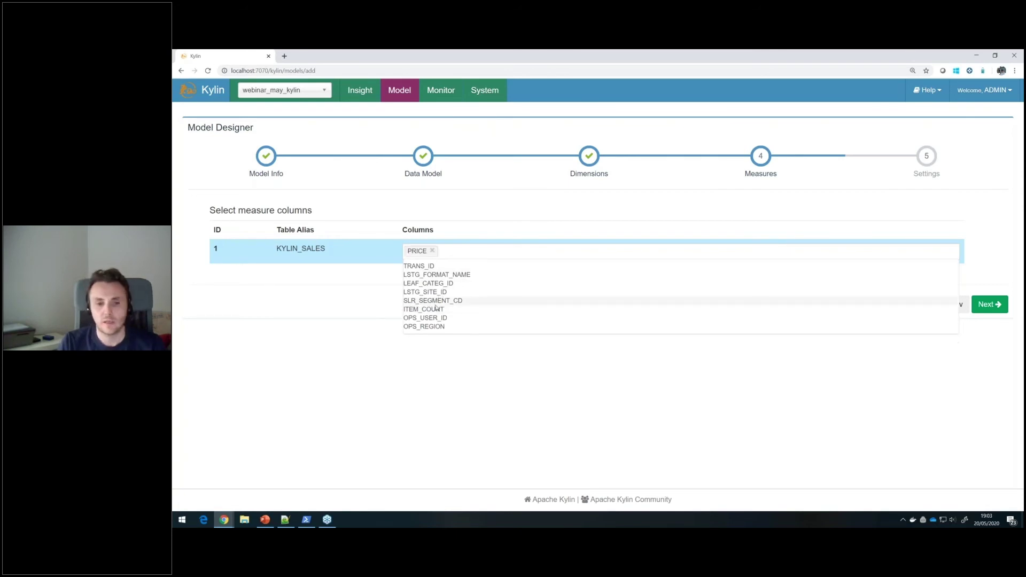
pyautogui.click(431, 310)
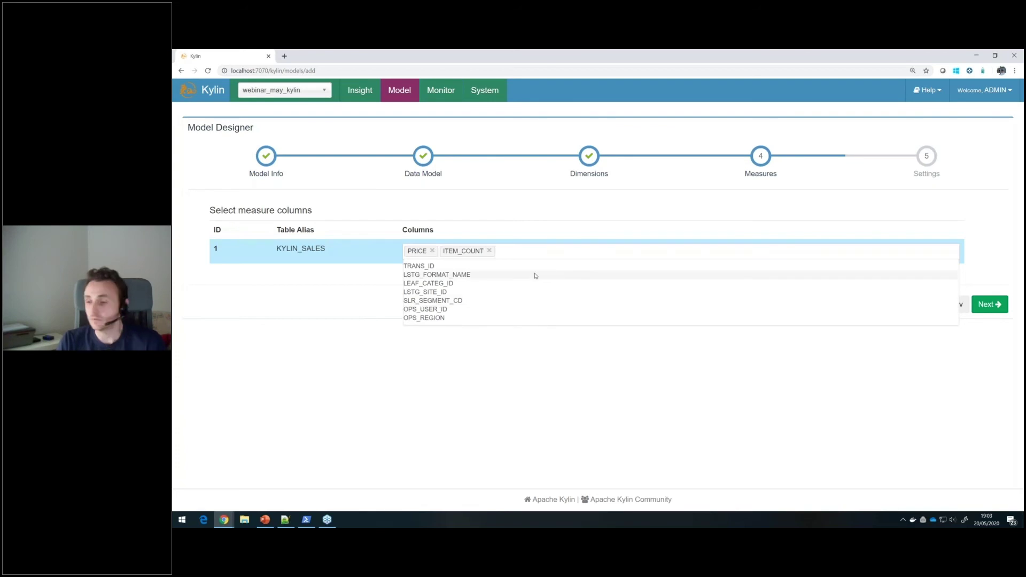
pyautogui.click(772, 402)
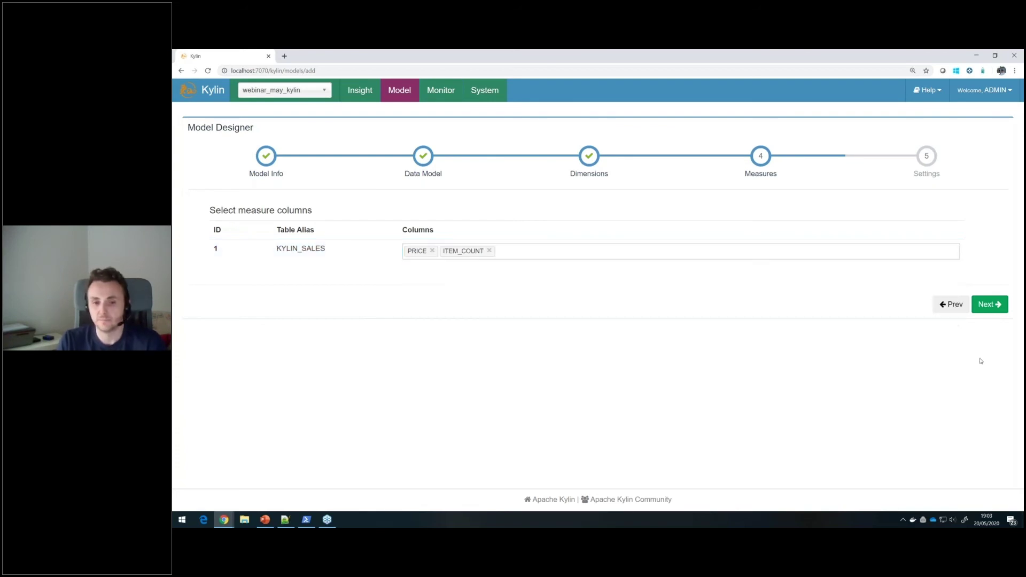
# Proceed to the model settings and partition by the PART_DT column of KYLIN_SALES, keeping the yyyy-MM-dd date format
pyautogui.click(990, 304)
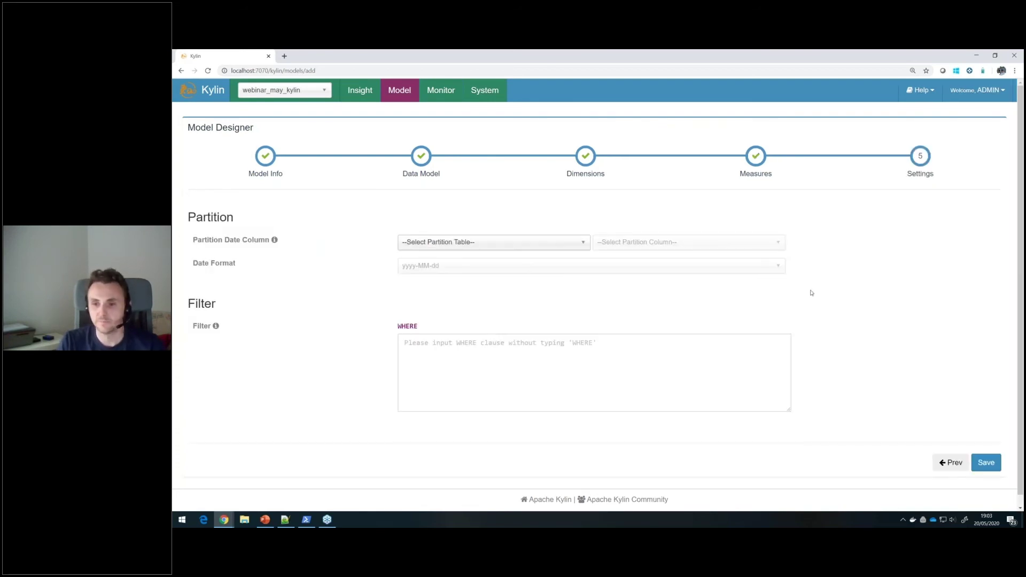
pyautogui.click(496, 245)
pyautogui.click(444, 287)
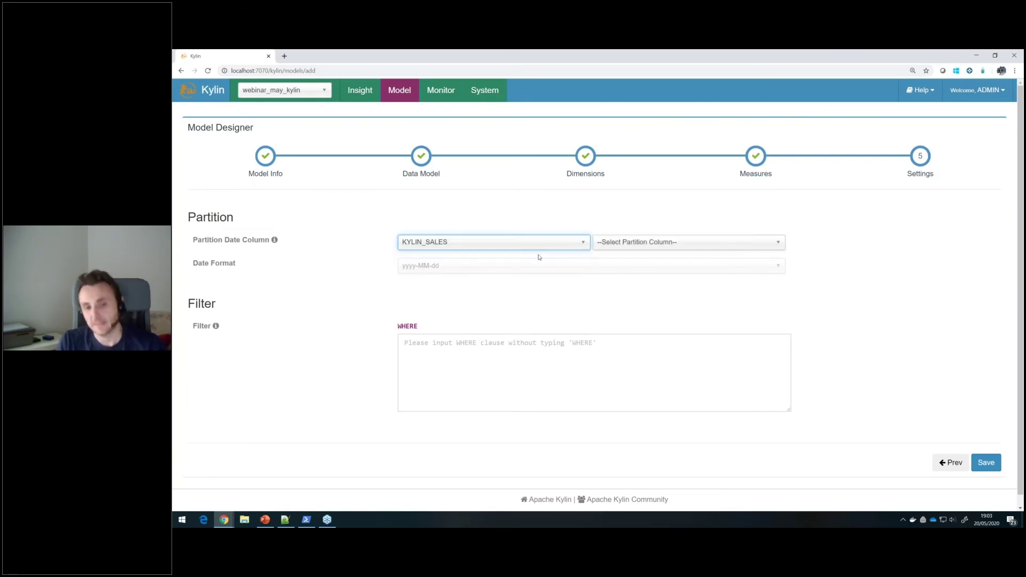
pyautogui.click(651, 244)
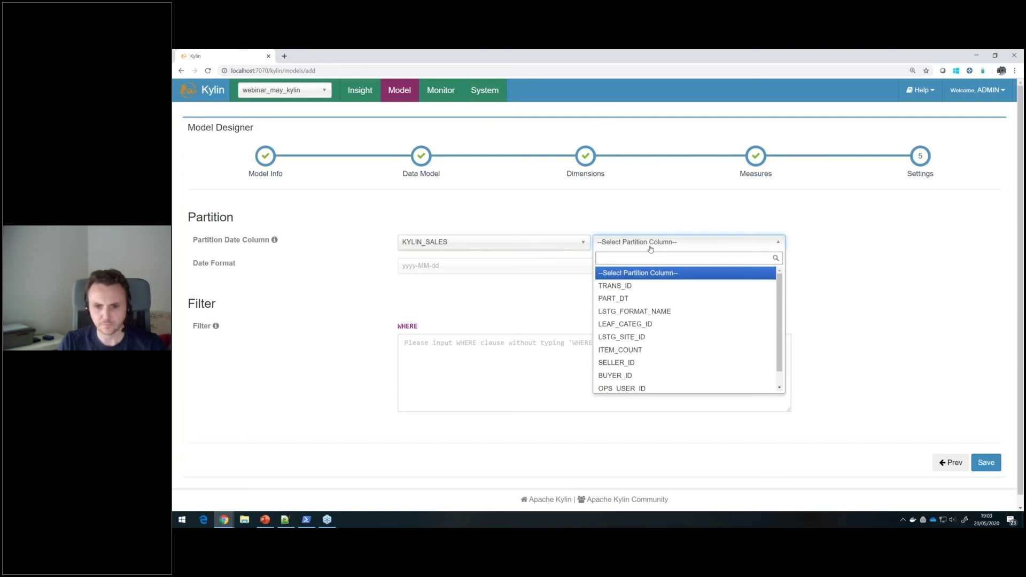
pyautogui.click(631, 295)
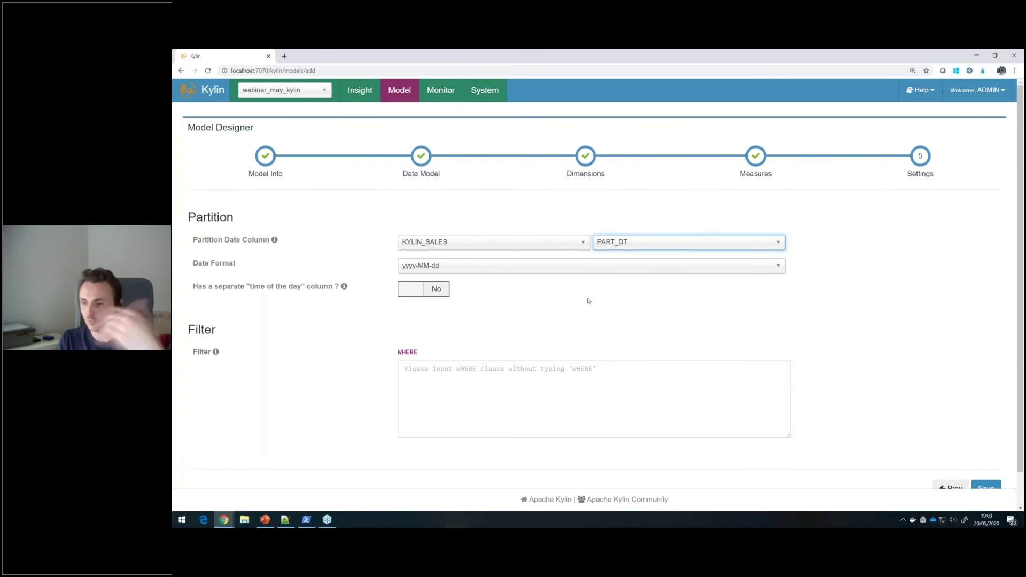
pyautogui.click(531, 270)
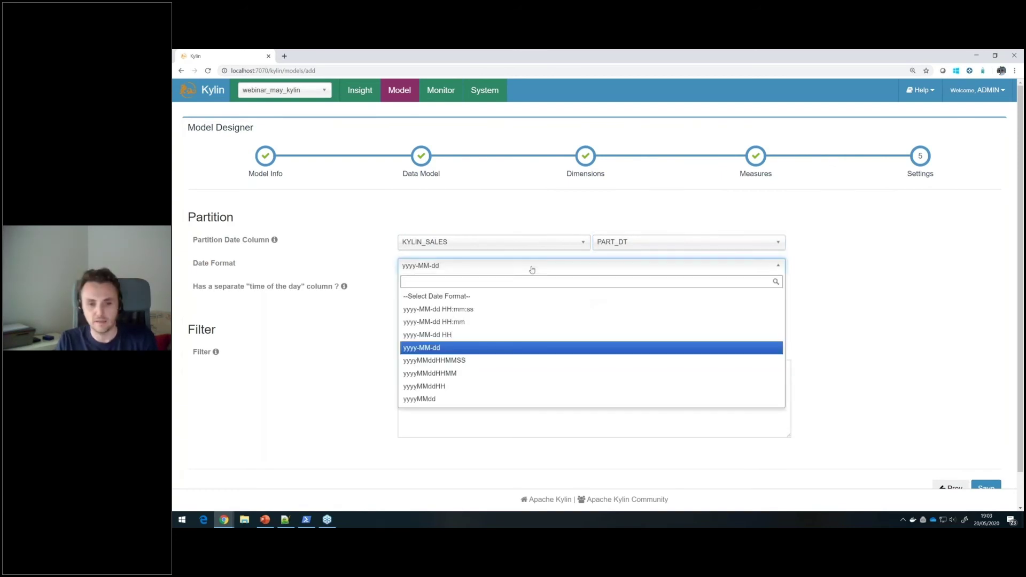
pyautogui.click(949, 343)
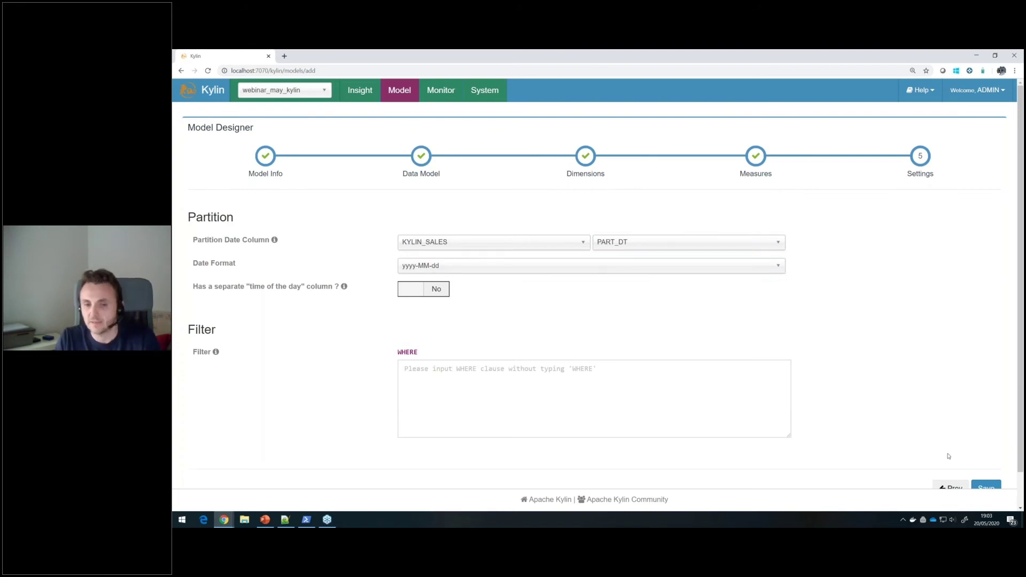
# Save the model and confirm the save
pyautogui.scroll(-1, 982, 465)
pyautogui.click(985, 452)
pyautogui.press('Return')
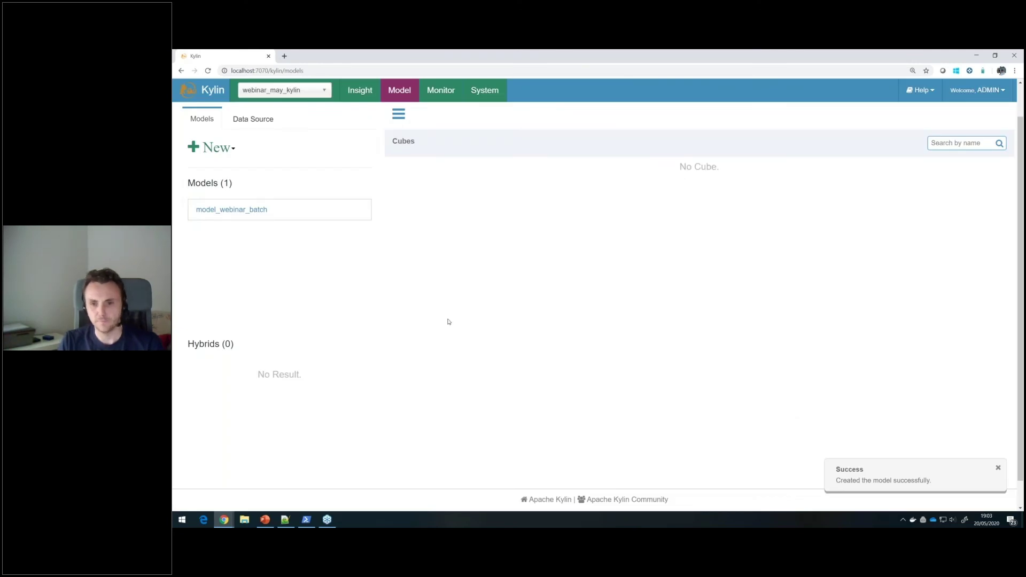
# Start a new cube based on model_webinar_batch
pyautogui.moveTo(240, 246)
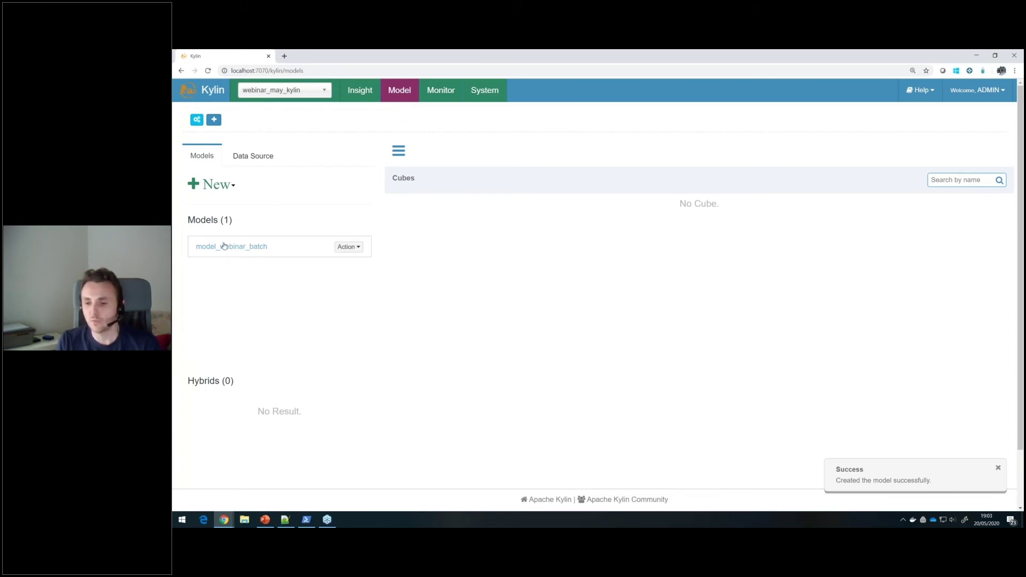
pyautogui.click(230, 186)
pyautogui.click(224, 216)
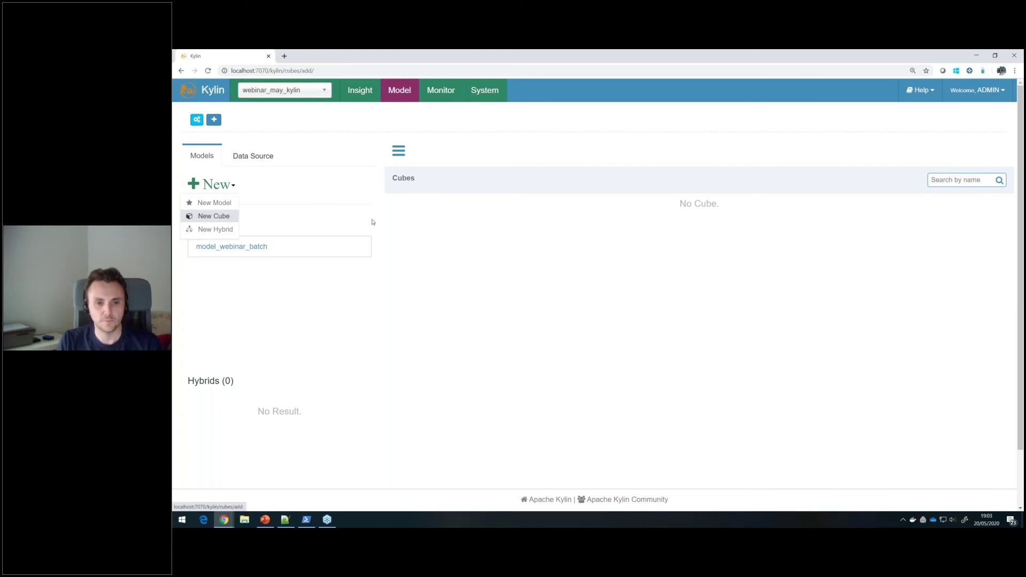
pyautogui.click(629, 209)
pyautogui.click(606, 250)
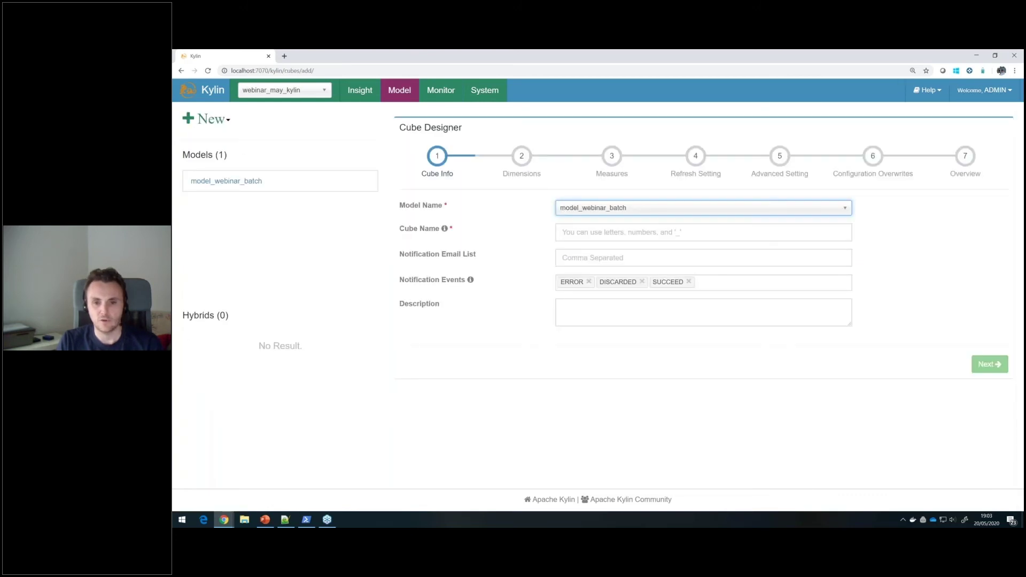
# Name the cube batch_cube and proceed to its dimensions
pyautogui.click(592, 234)
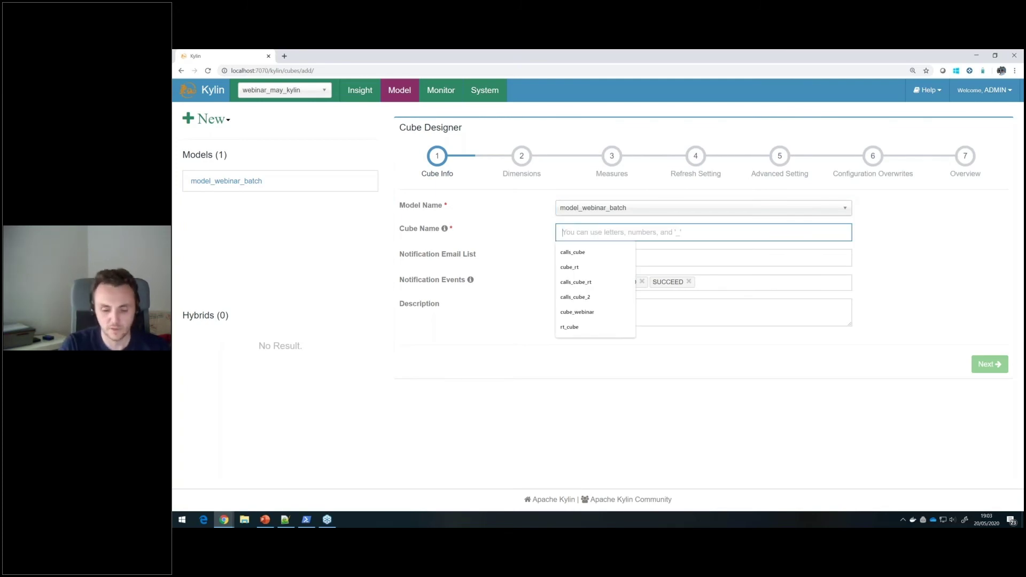
pyautogui.write('batch_')
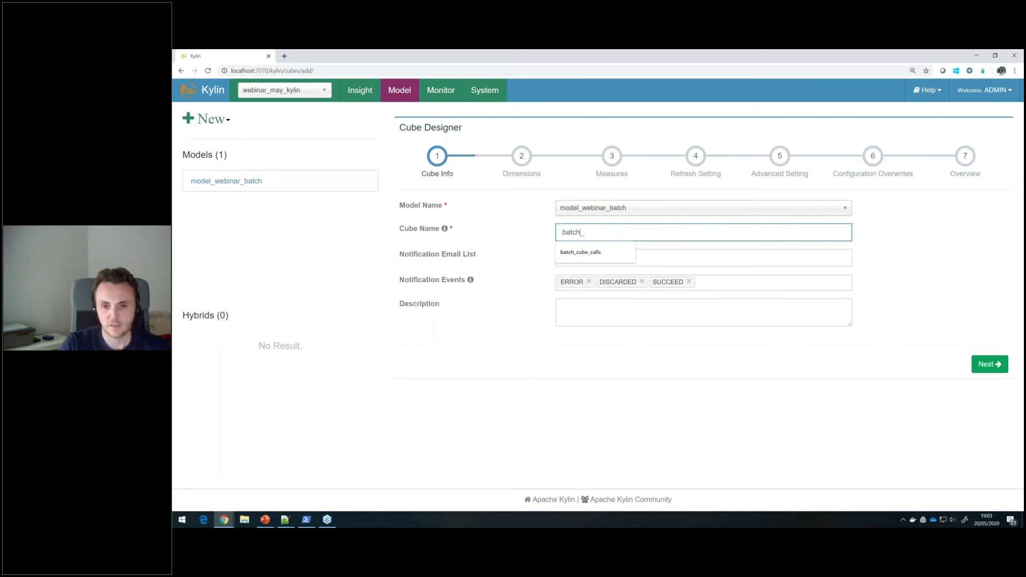
pyautogui.press('Down')
pyautogui.press('Up')
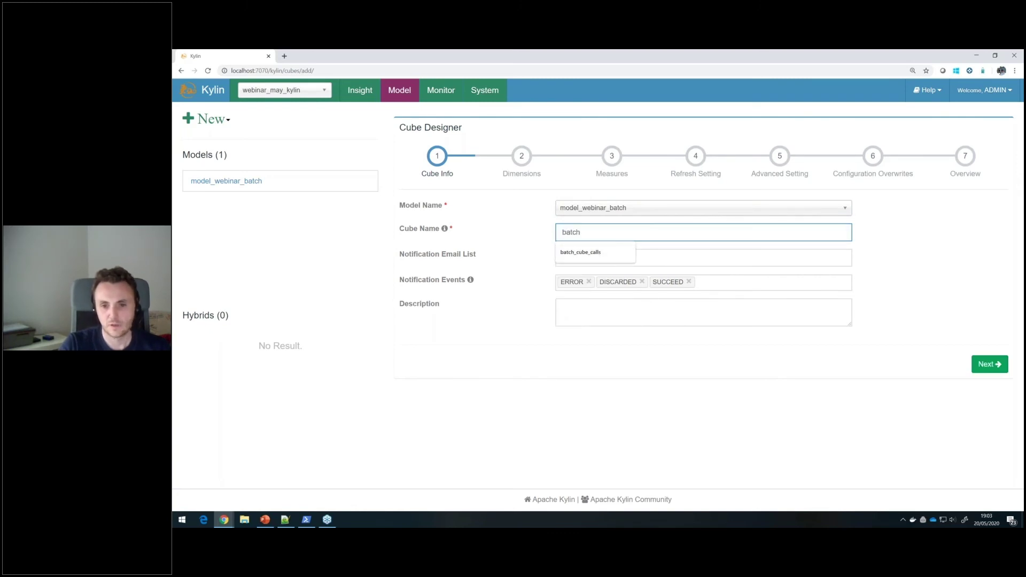
pyautogui.write('_cube')
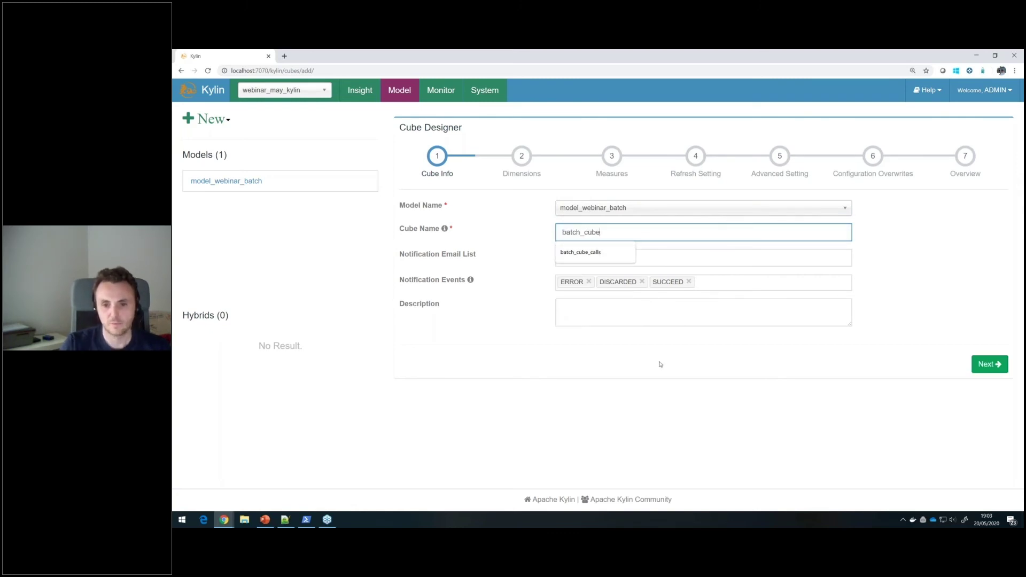
pyautogui.click(993, 367)
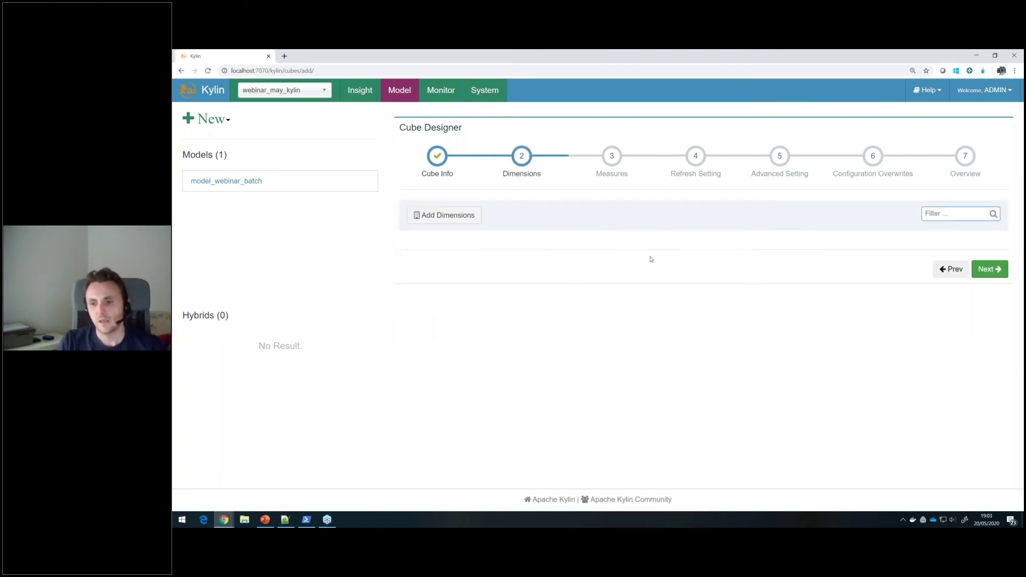
# Add all columns of KYLIN_SALES, KYLIN_COUNTRY_BUYER and KYLIN_COUNTRY_SELLER as cube dimensions, keeping the country lookup columns as Derived
pyautogui.click(457, 227)
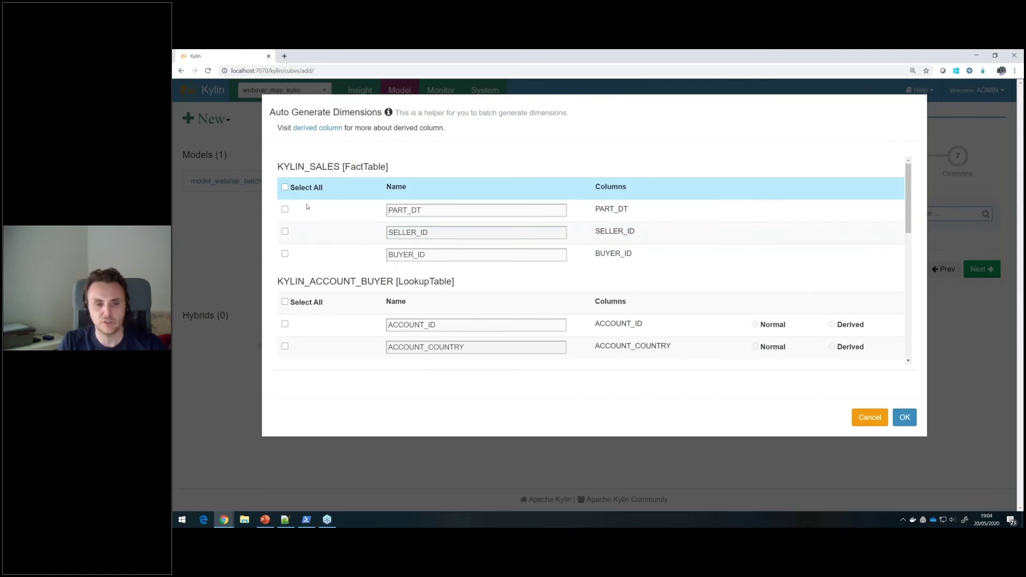
pyautogui.click(285, 187)
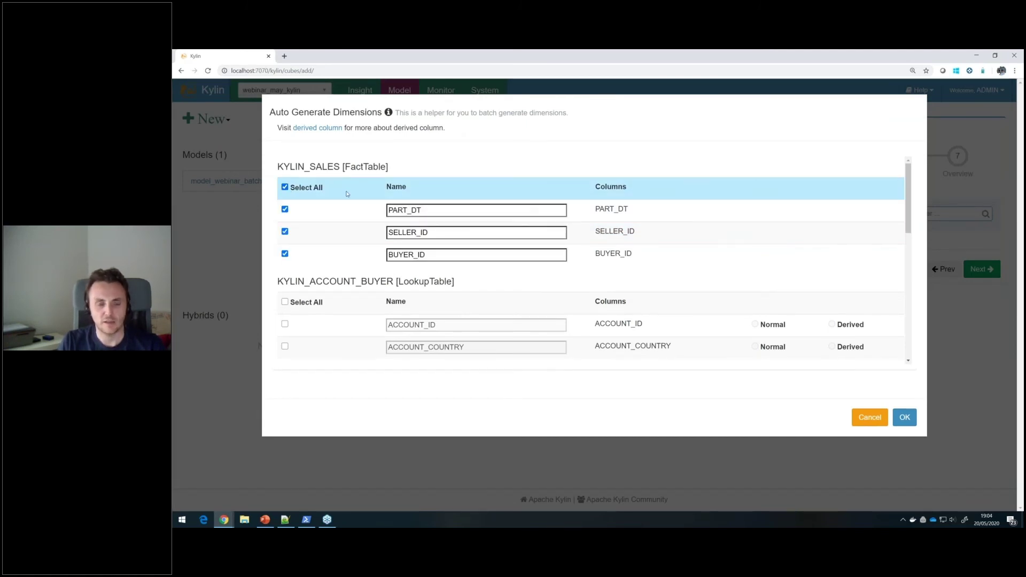
pyautogui.scroll(-7, 347, 193)
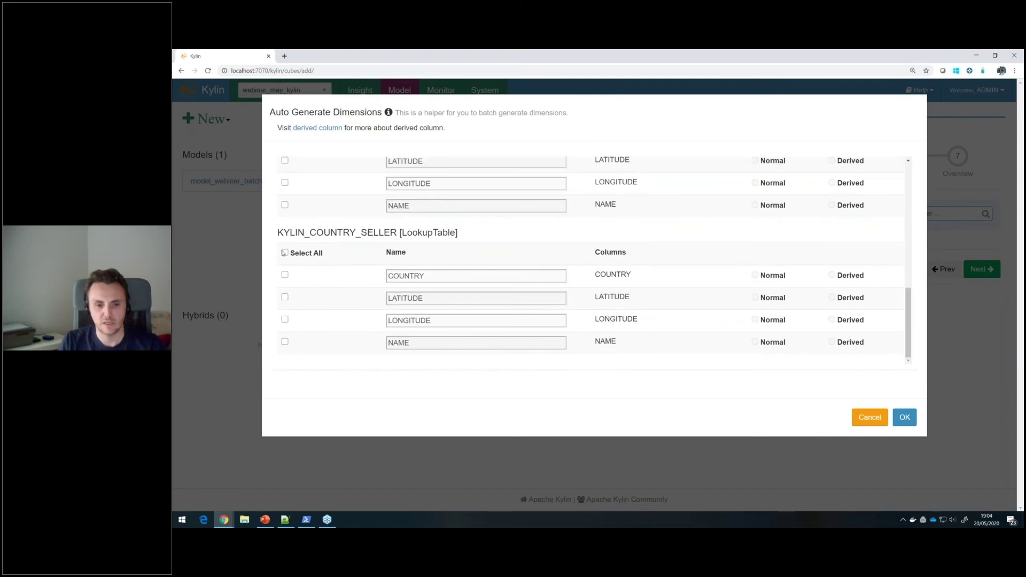
pyautogui.scroll(2, 285, 214)
pyautogui.click(285, 199)
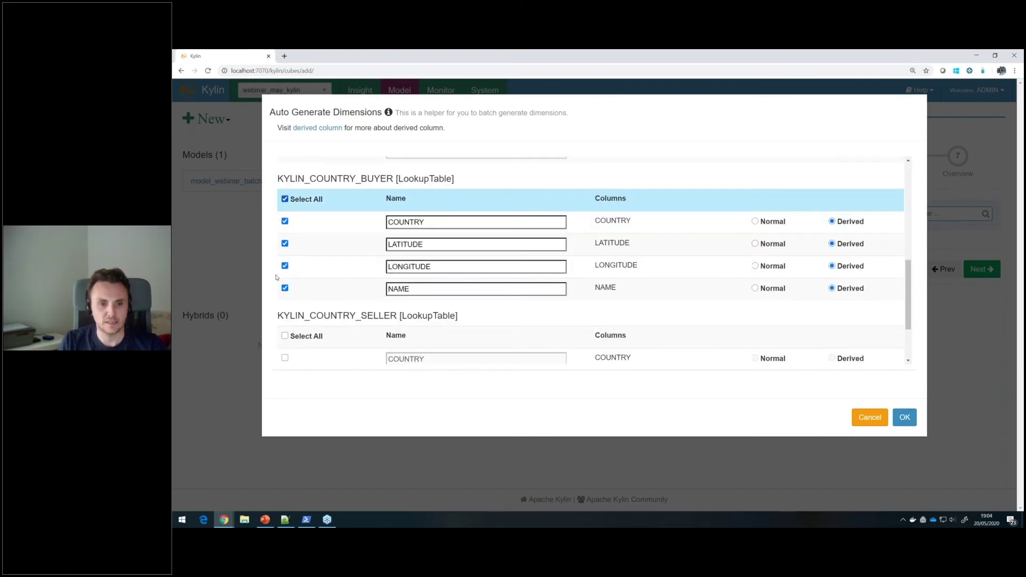
pyautogui.click(285, 335)
pyautogui.scroll(-2, 444, 267)
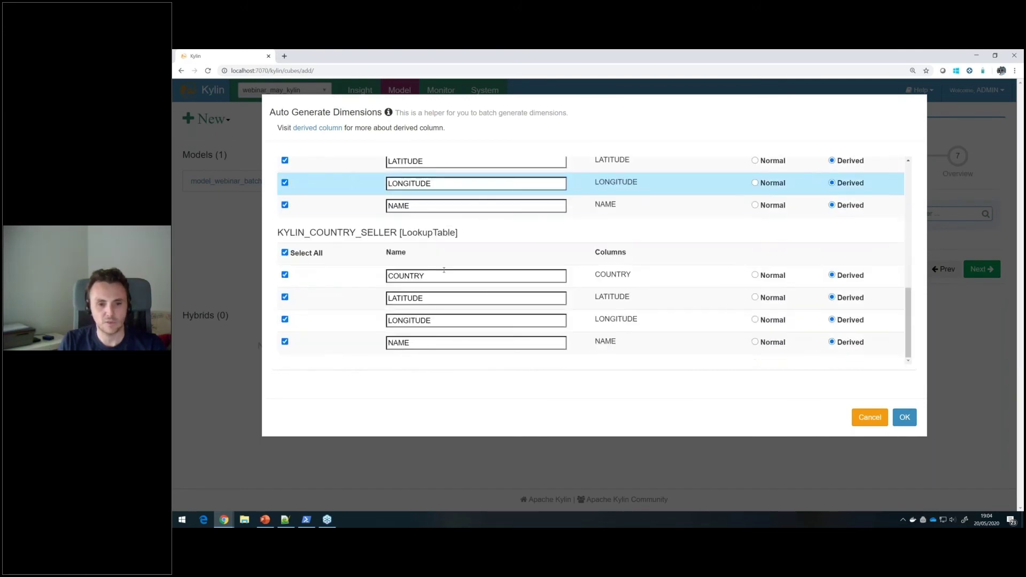
pyautogui.scroll(8, 438, 256)
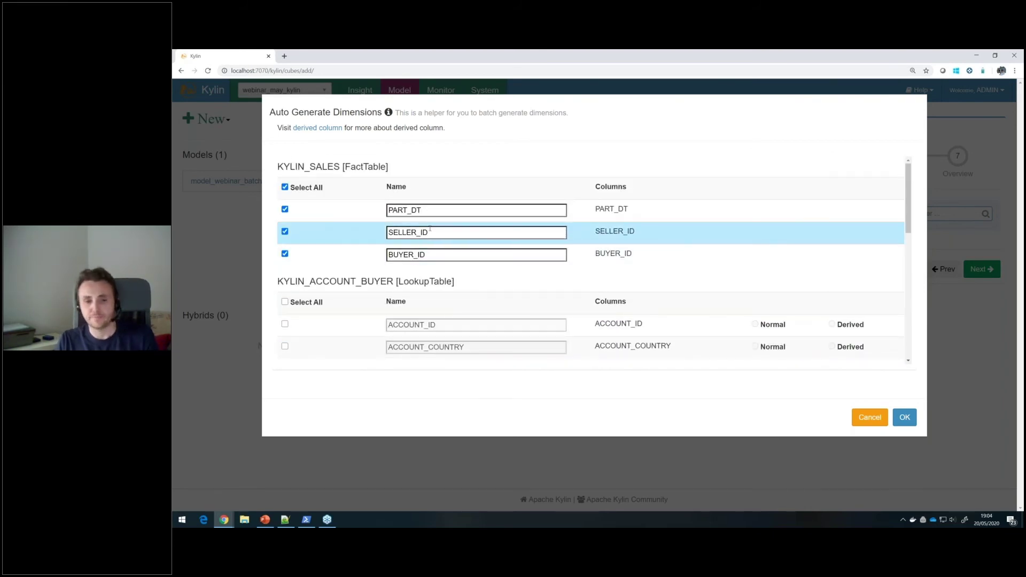
pyautogui.scroll(-2, 429, 228)
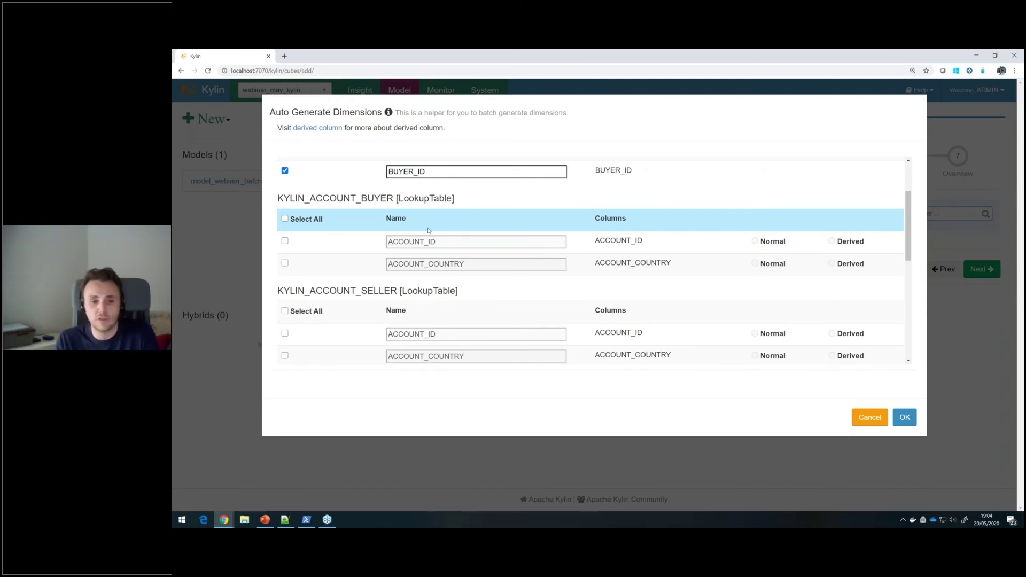
pyautogui.scroll(-7, 452, 236)
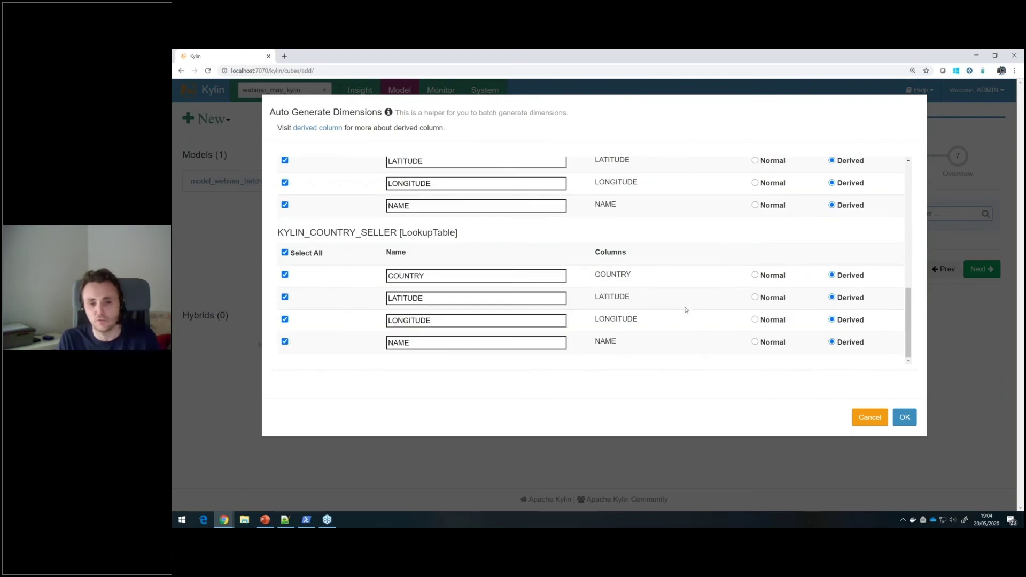
pyautogui.click(905, 418)
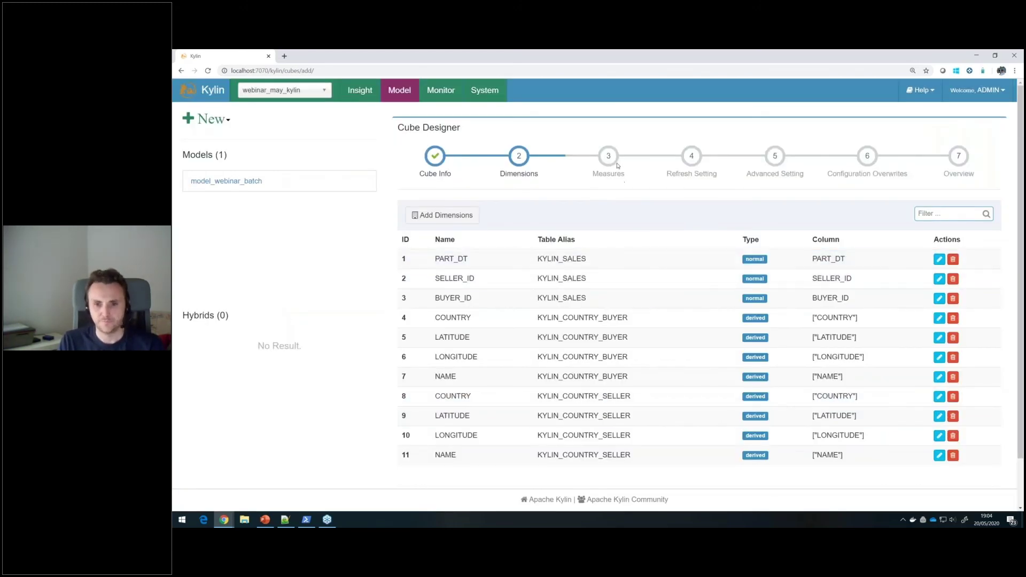
# Proceed to the cube's measures and add a SUM measure named sum_price on the KYLIN_SALES.PRICE column
pyautogui.scroll(-2, 684, 231)
pyautogui.click(980, 452)
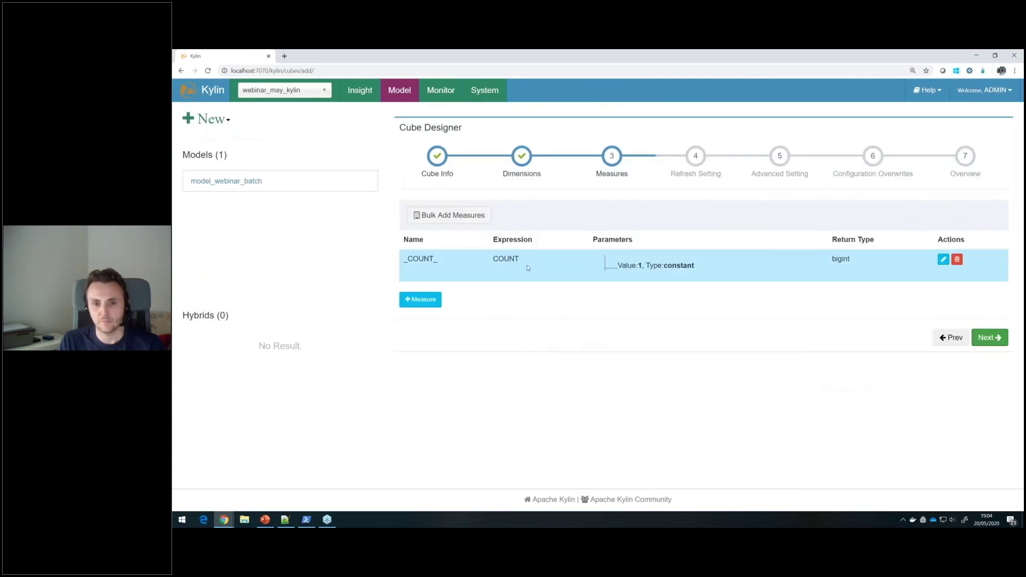
pyautogui.click(422, 301)
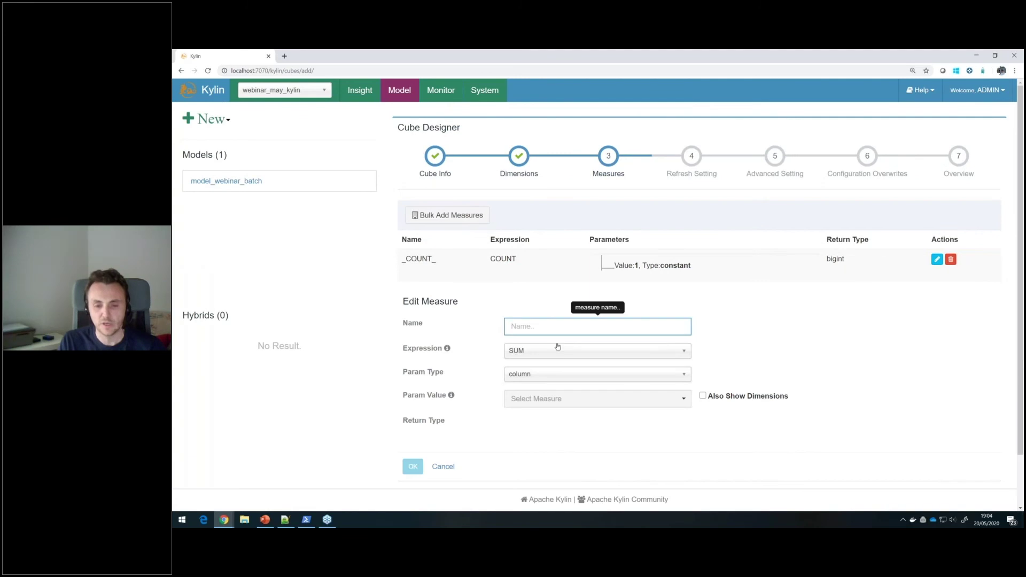
pyautogui.click(559, 377)
pyautogui.click(568, 404)
pyautogui.click(568, 404)
pyautogui.click(556, 414)
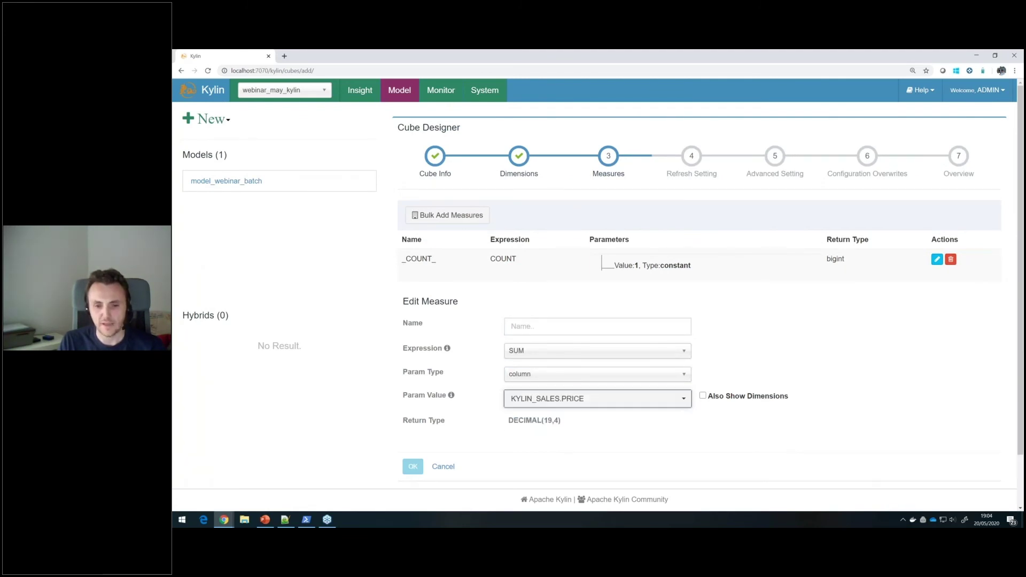
pyautogui.click(556, 326)
pyautogui.write('sum_')
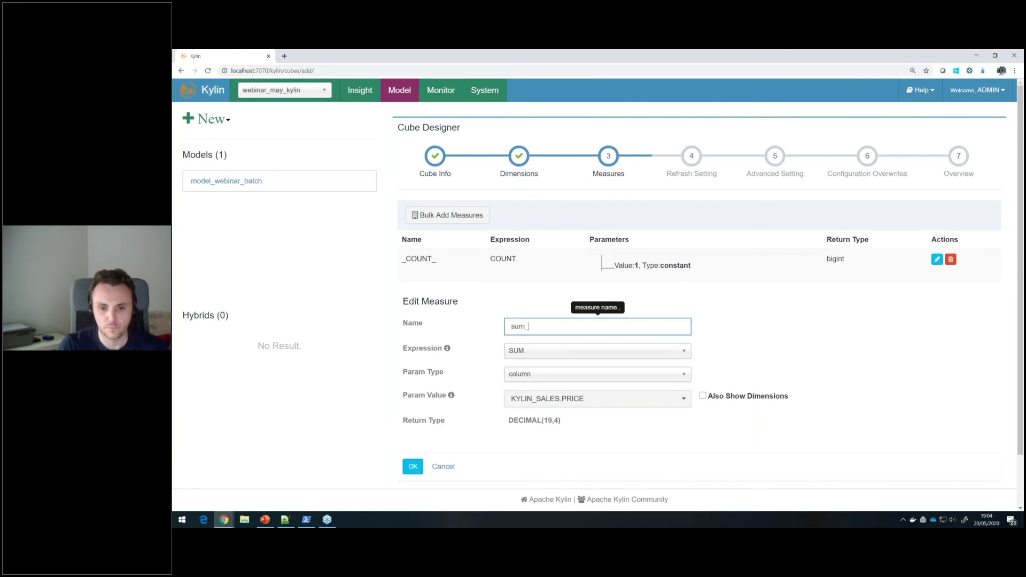
pyautogui.write('prine')
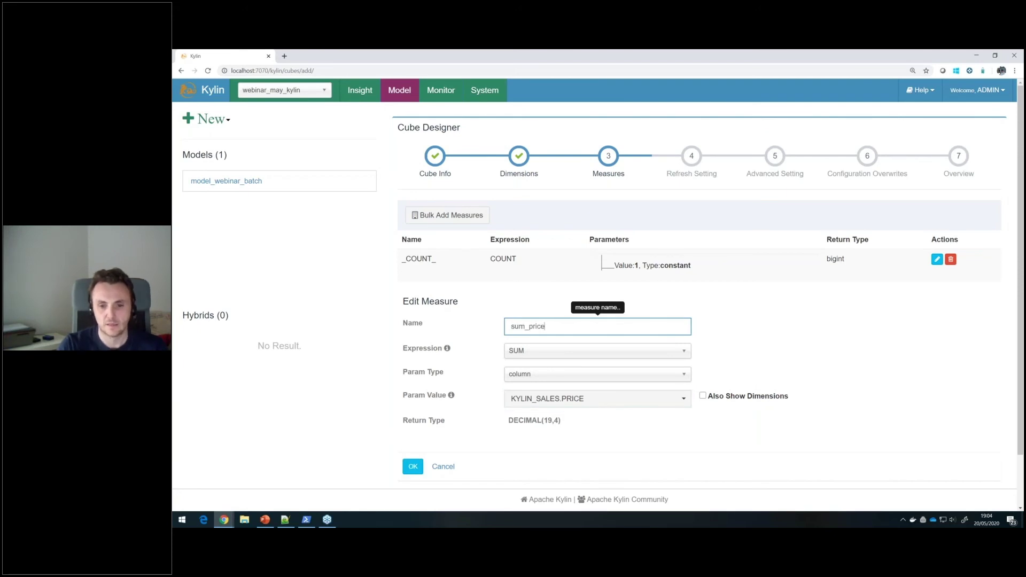
pyautogui.click(418, 469)
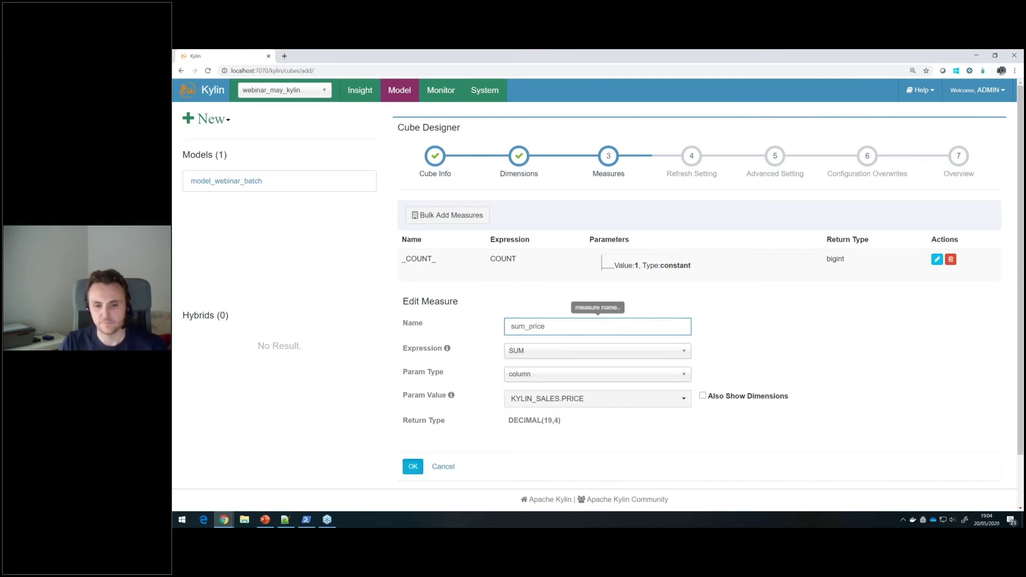
# Fill in another SUM measure named sum_item on the KYLIN_SALES.ITEM_COUNT column
pyautogui.click(436, 332)
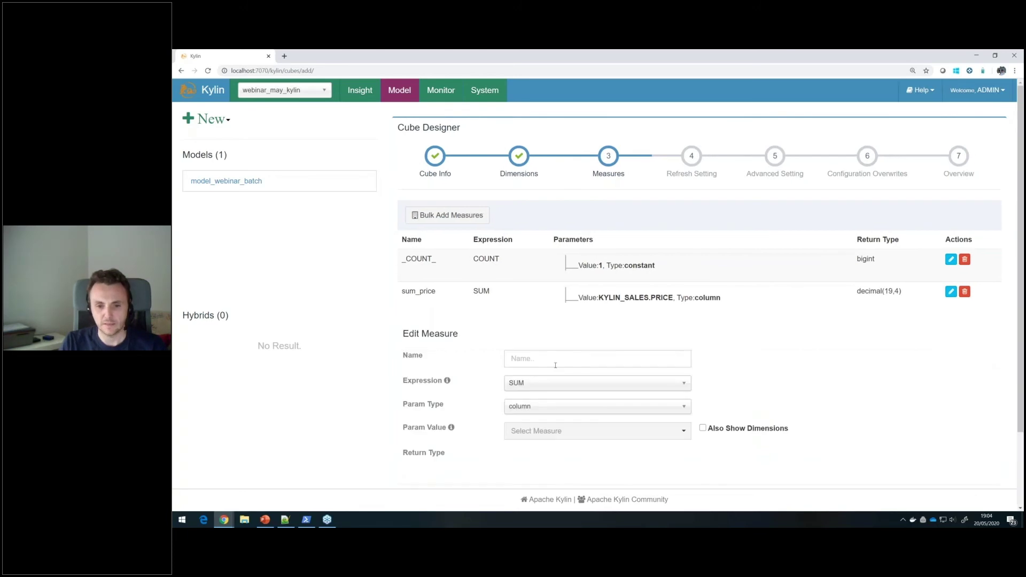
pyautogui.click(559, 360)
pyautogui.write('sum_item')
pyautogui.click(585, 433)
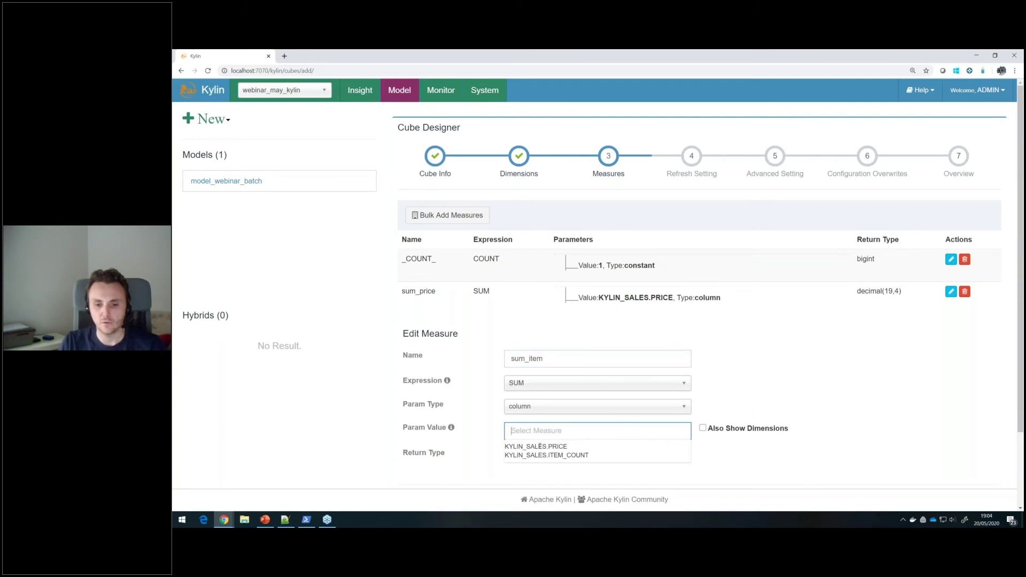
pyautogui.click(588, 456)
pyautogui.click(555, 386)
pyautogui.scroll(-2, 696, 394)
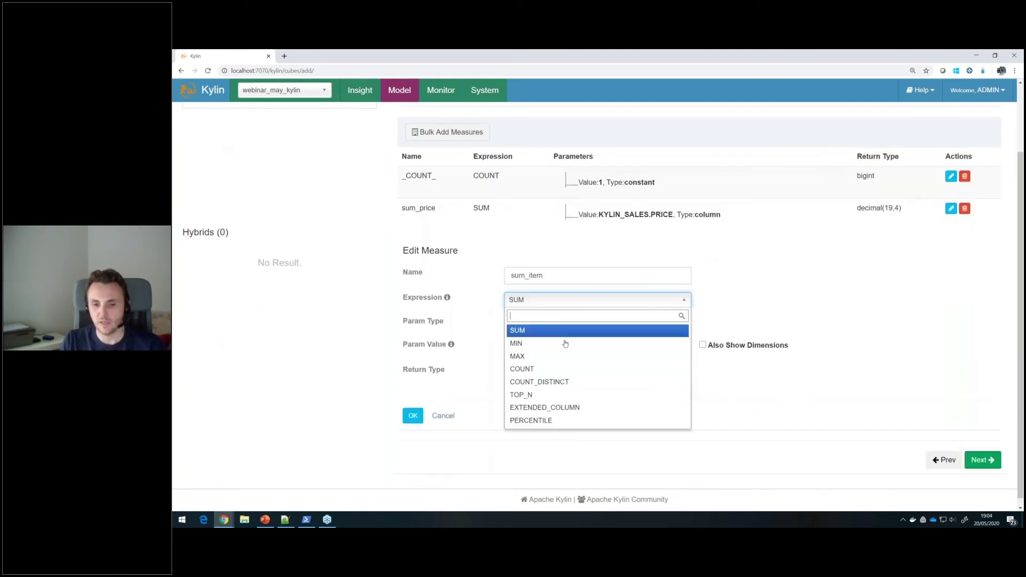
pyautogui.click(785, 302)
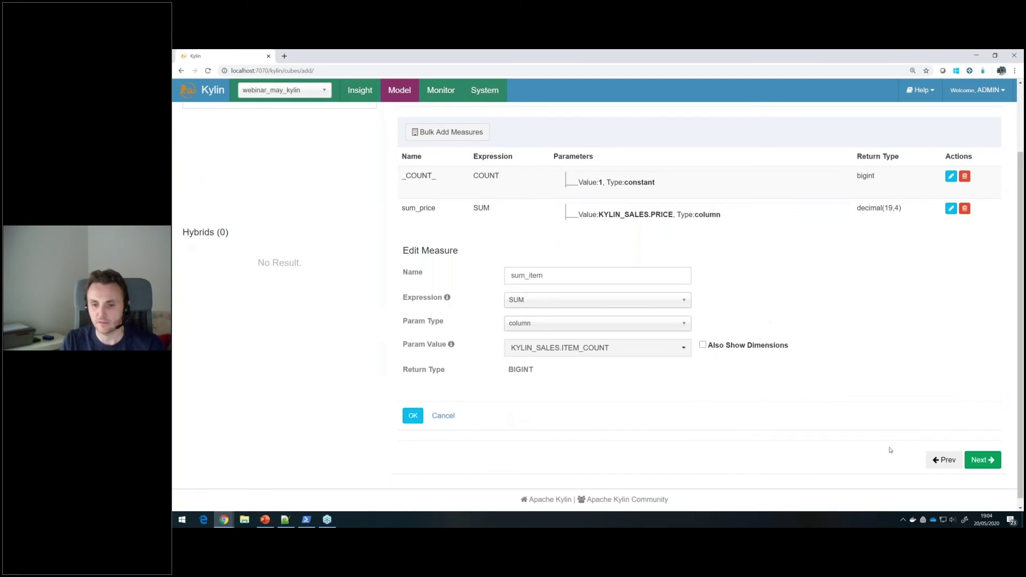
# Accept the default refresh settings and set the cube engine type to Spark in the advanced settings
pyautogui.click(974, 460)
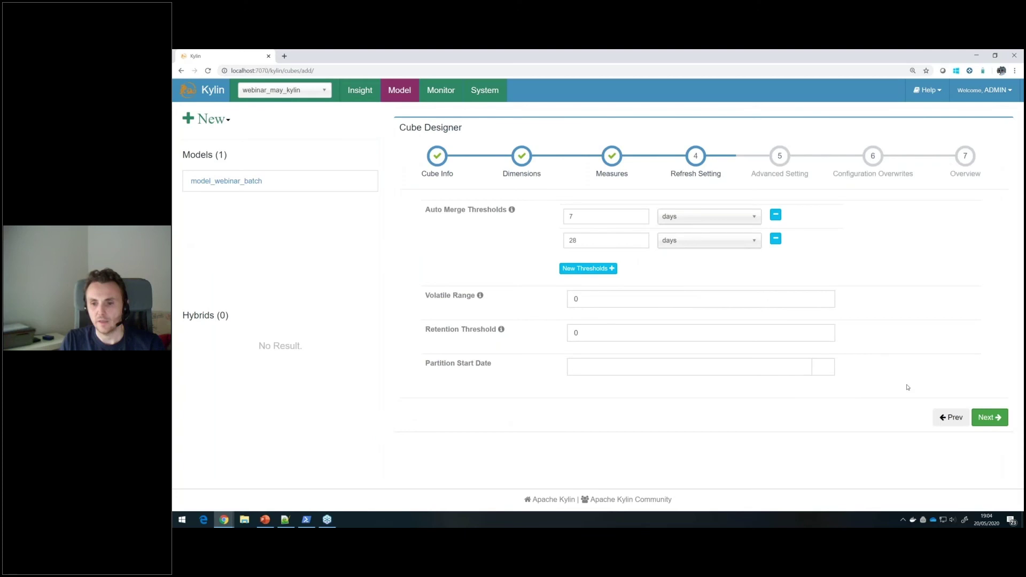
pyautogui.click(990, 417)
pyautogui.scroll(-6, 749, 342)
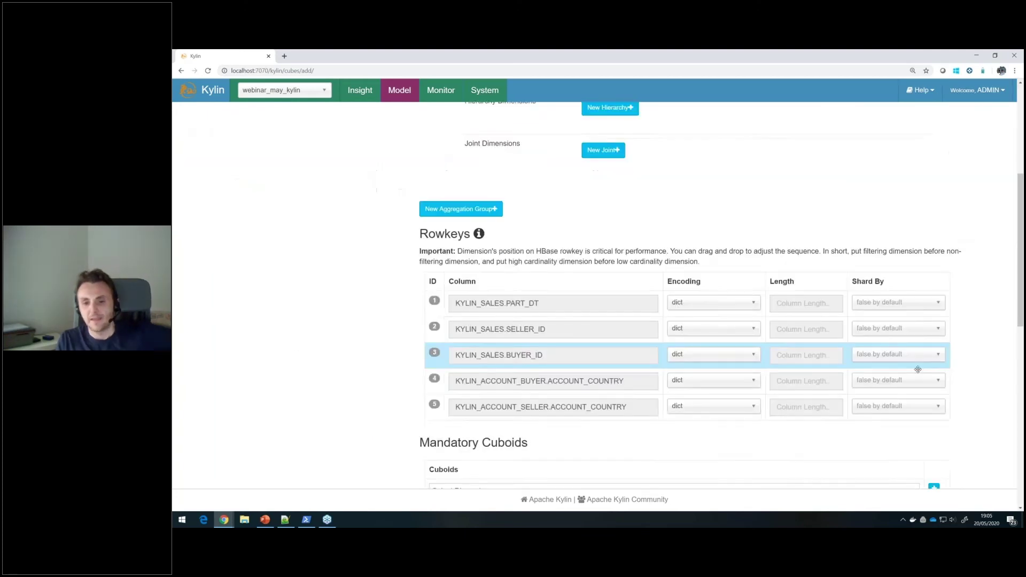
pyautogui.scroll(-5, 749, 321)
pyautogui.click(714, 204)
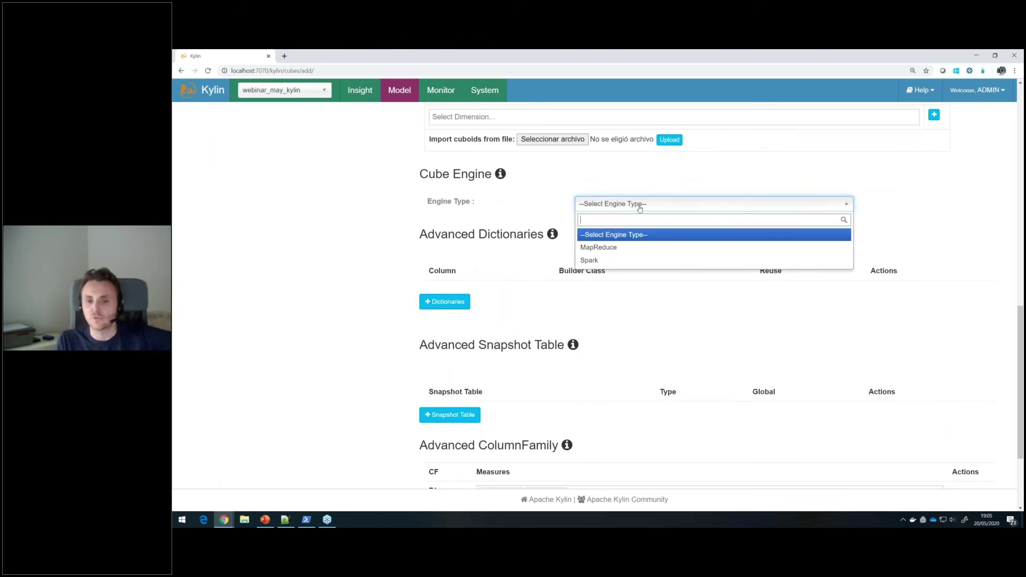
pyautogui.click(589, 261)
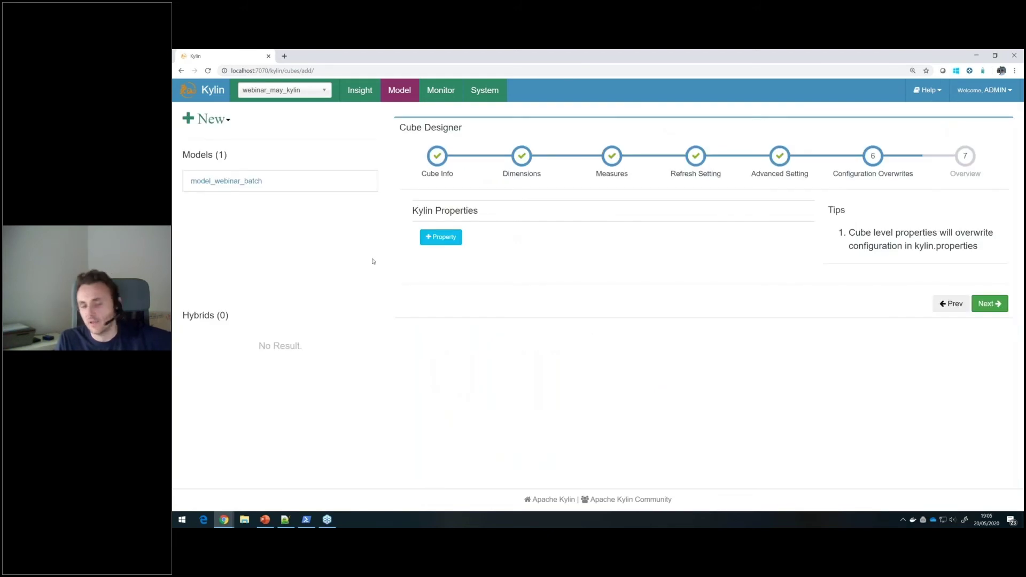
# Continue past the configuration overwrites without adding properties, then save the cube and confirm the save
pyautogui.click(989, 304)
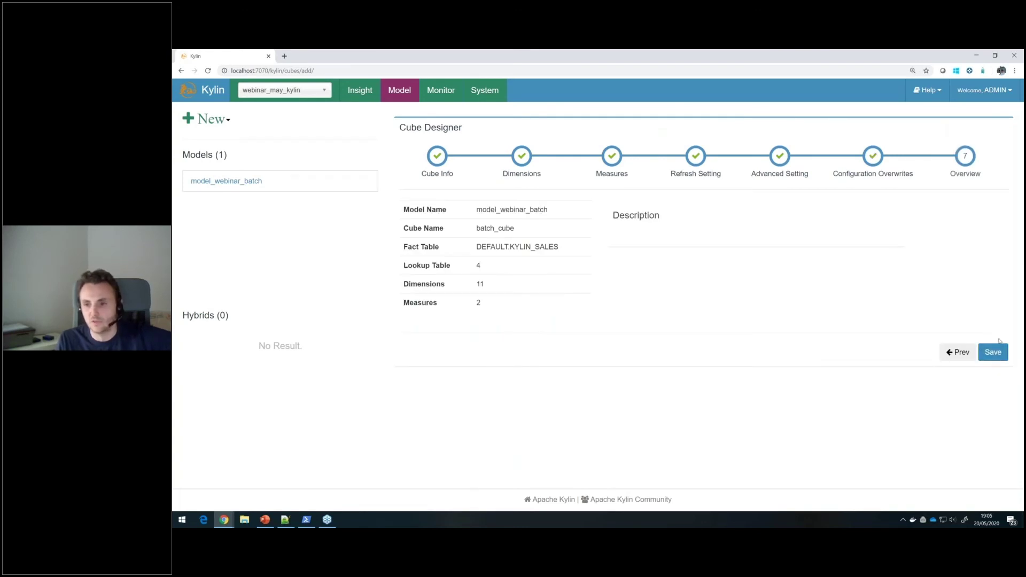
pyautogui.click(995, 351)
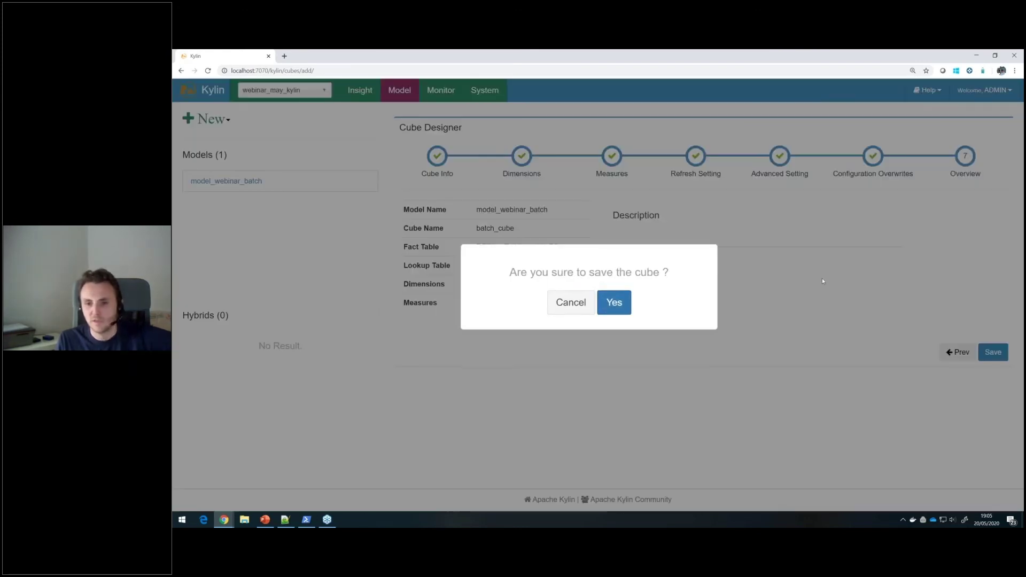
pyautogui.click(615, 303)
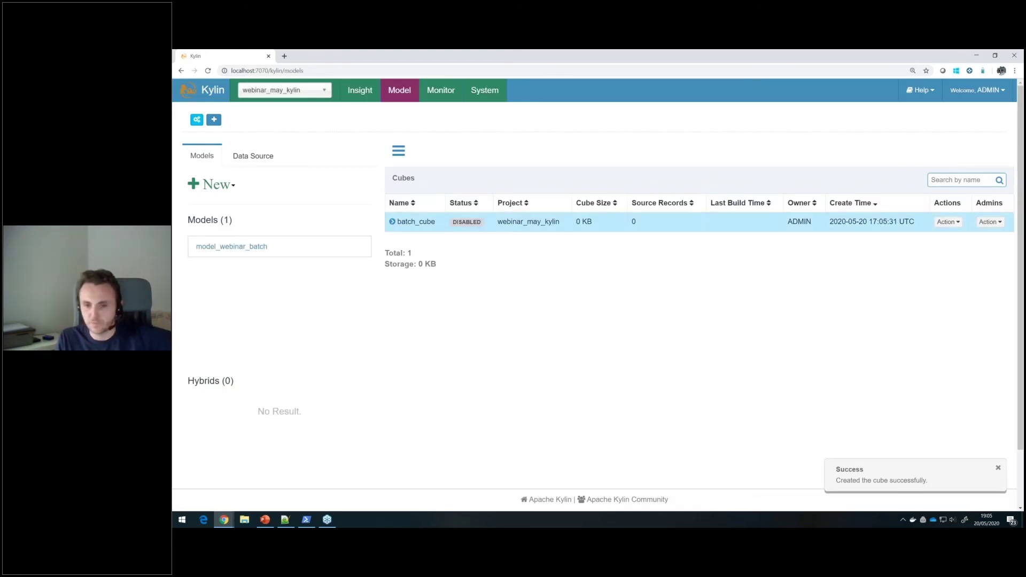
# Look at the actions available for batch_cube, including Build
pyautogui.click(948, 221)
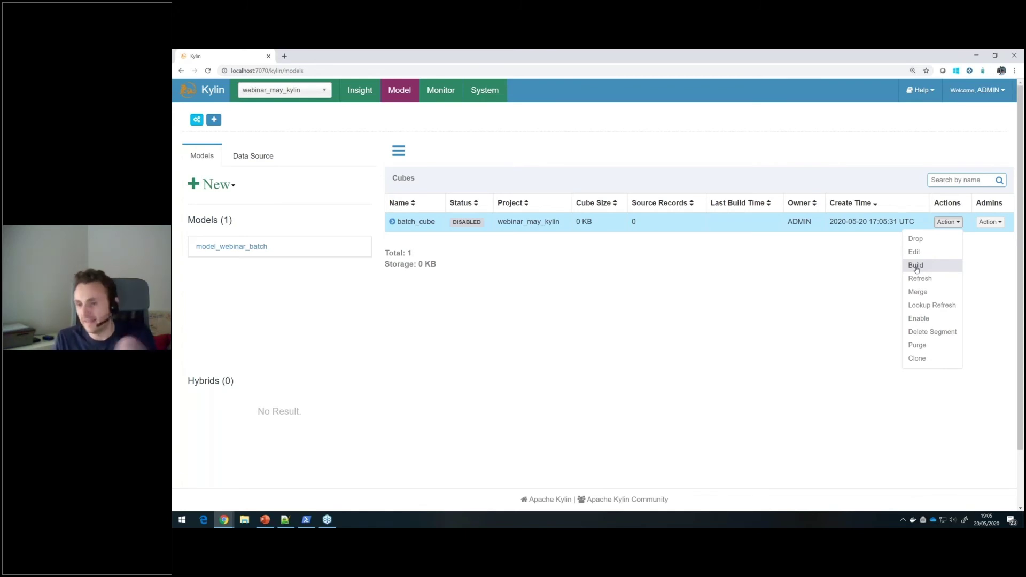
pyautogui.click(916, 266)
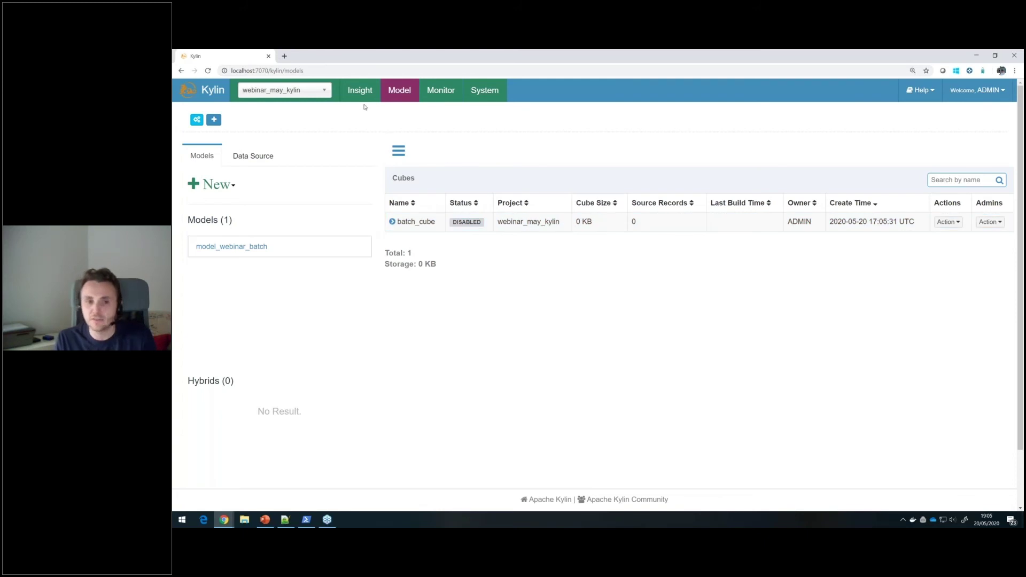
# Switch from webinar_may_kylin to the other existing webinar project
pyautogui.click(318, 92)
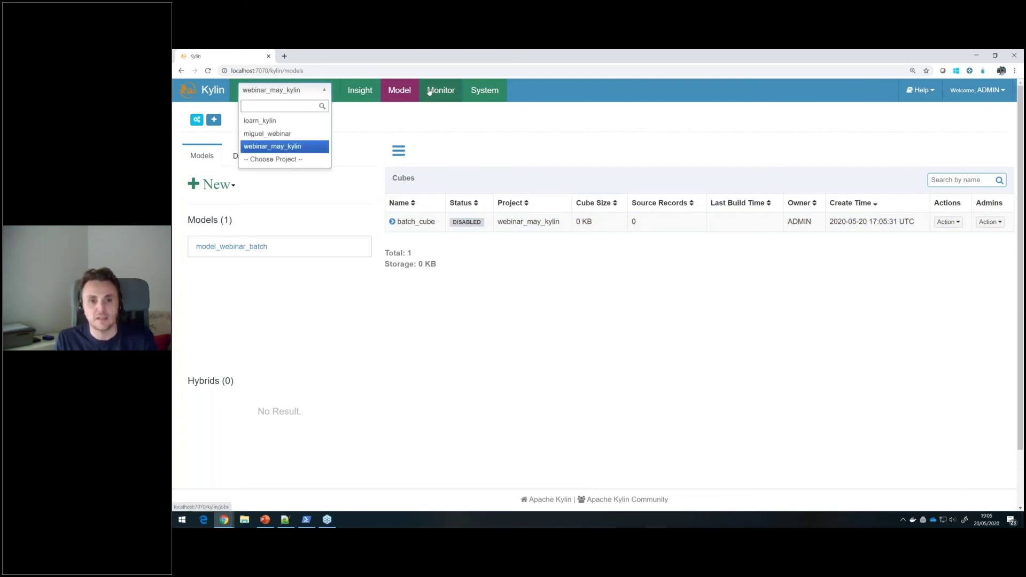
pyautogui.click(283, 134)
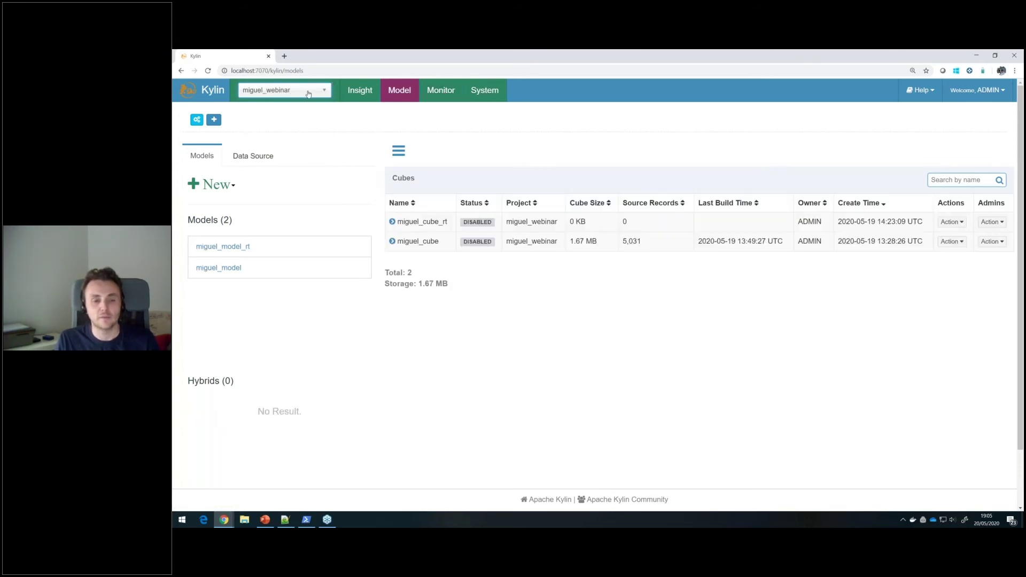
# Check the build jobs monitor for the current project, and check it again for webinar_may_kylin
pyautogui.click(446, 96)
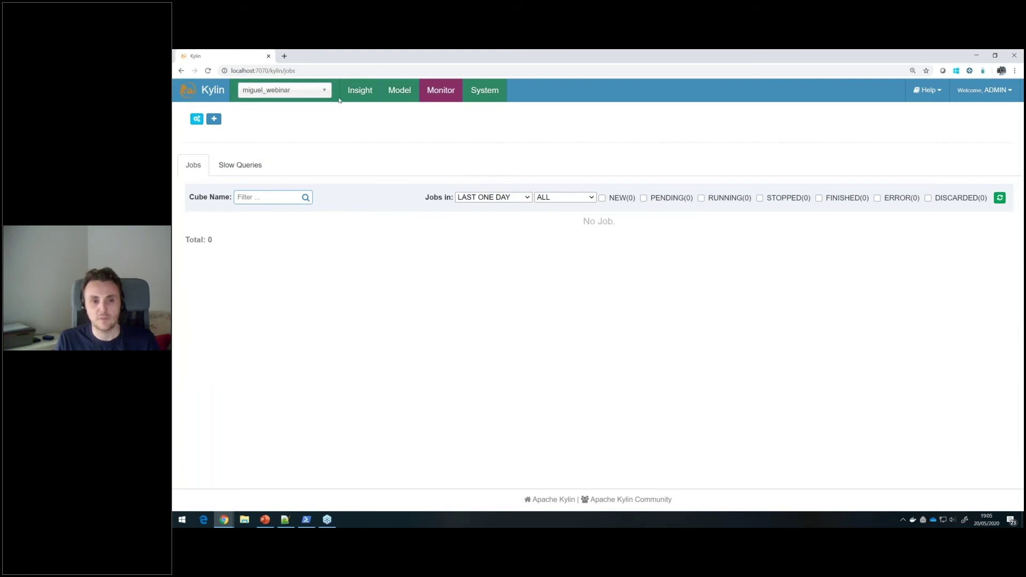
pyautogui.click(300, 94)
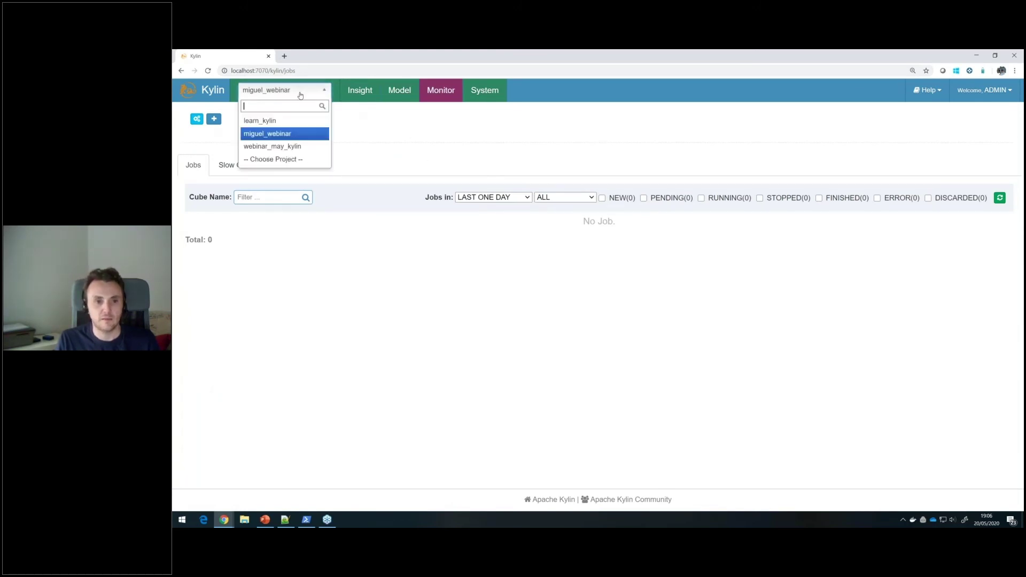
pyautogui.click(274, 147)
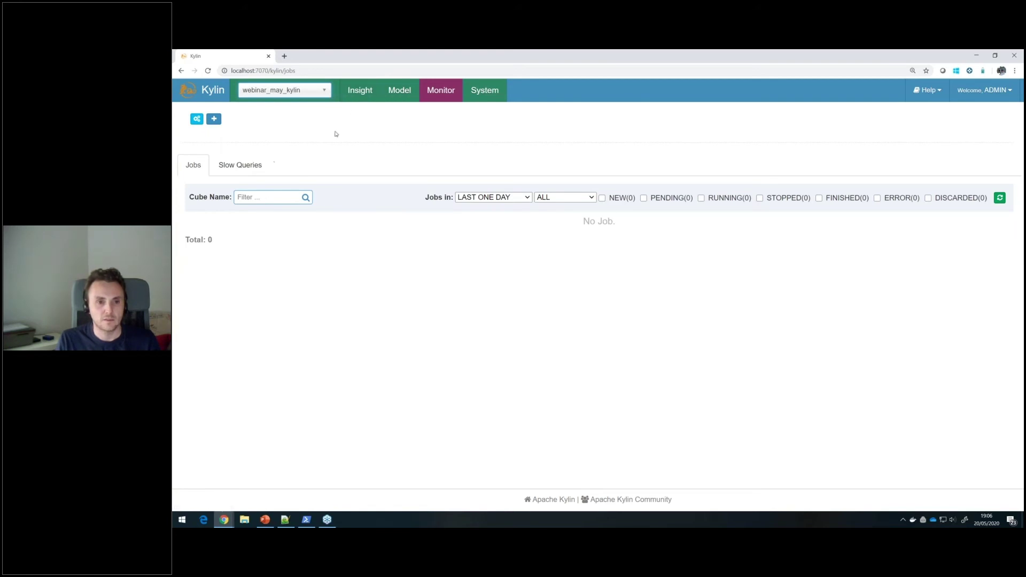
pyautogui.click(400, 91)
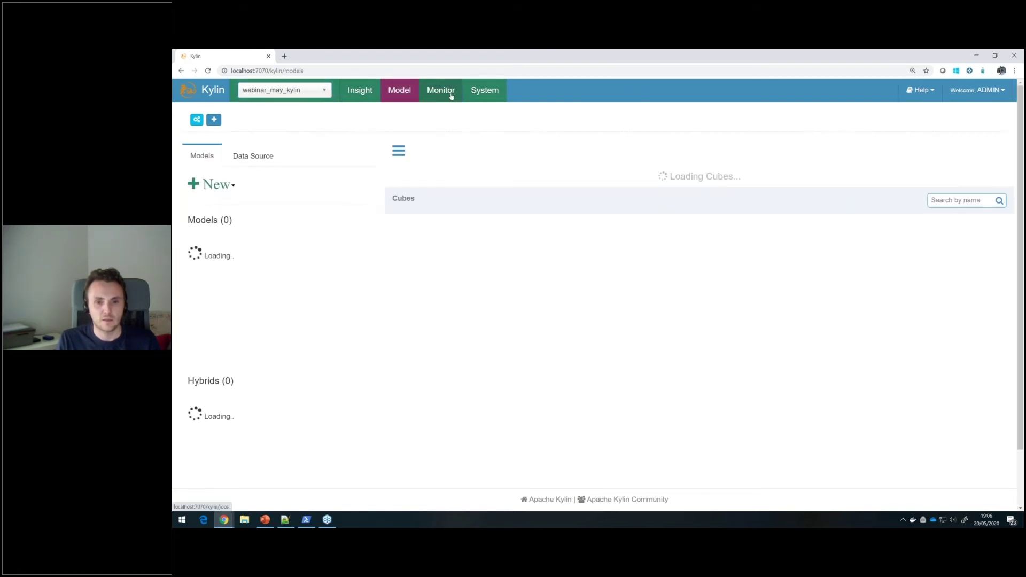
pyautogui.click(439, 90)
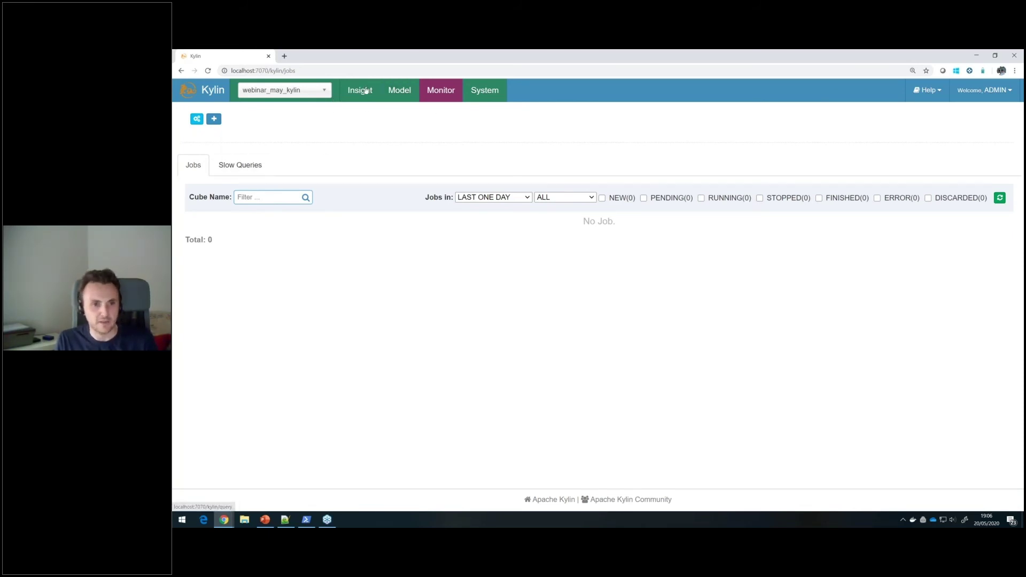
# Return to the other webinar project and list its build jobs from all time periods
pyautogui.click(291, 91)
pyautogui.click(267, 132)
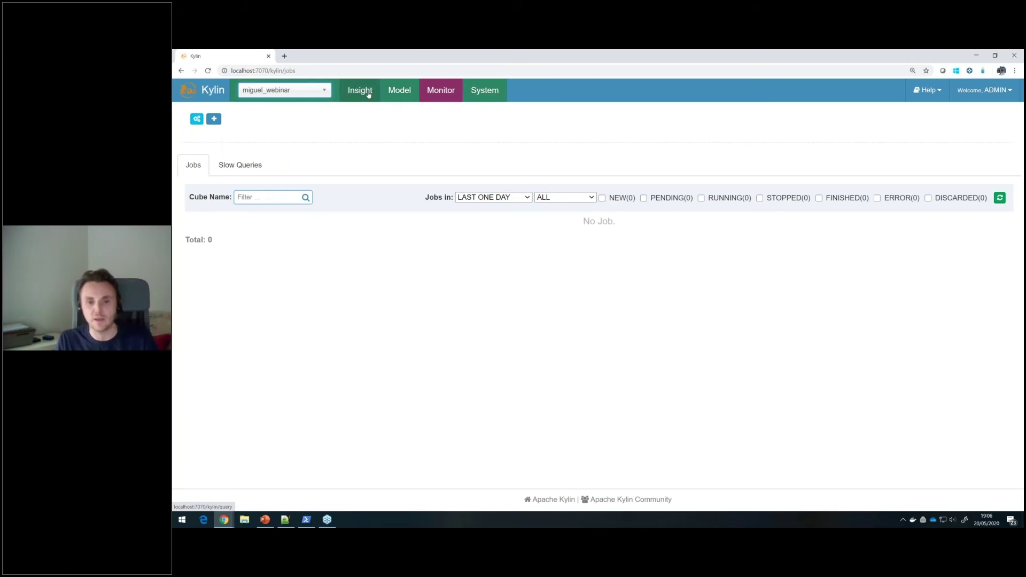
pyautogui.click(497, 195)
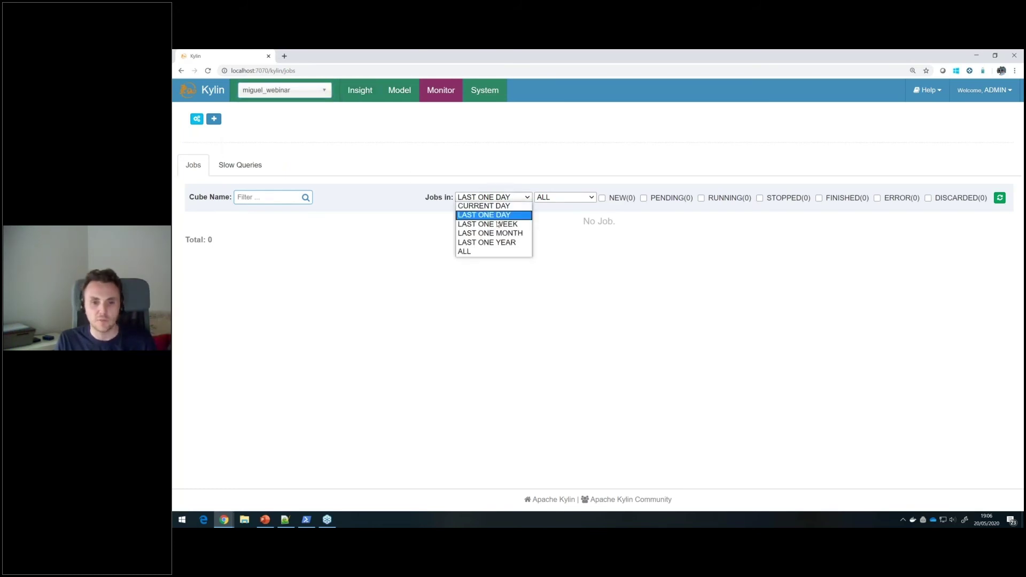
pyautogui.click(492, 252)
pyautogui.click(999, 198)
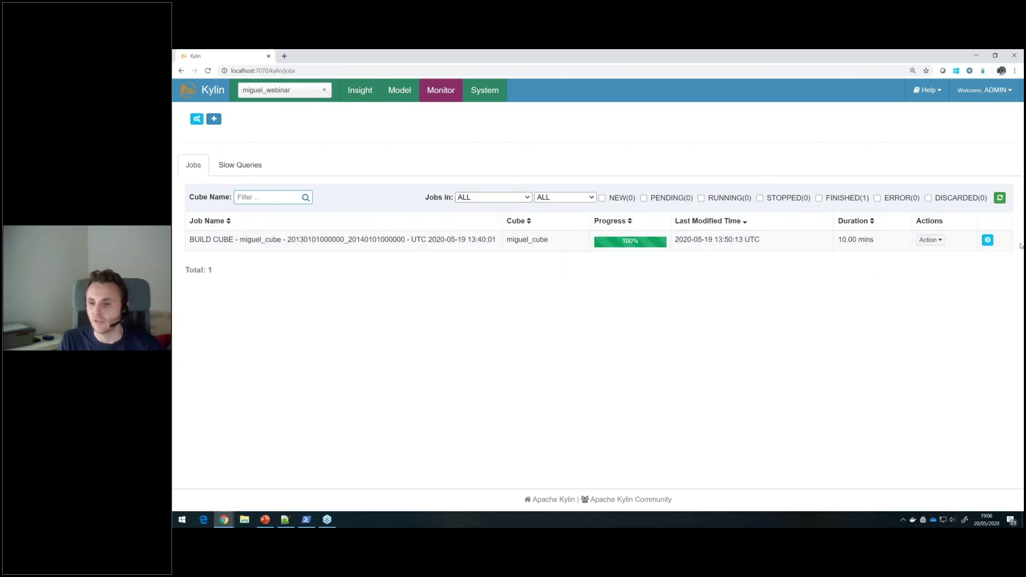
# Open the details of the listed cube build job and skim through its full sequence of steps
pyautogui.click(636, 238)
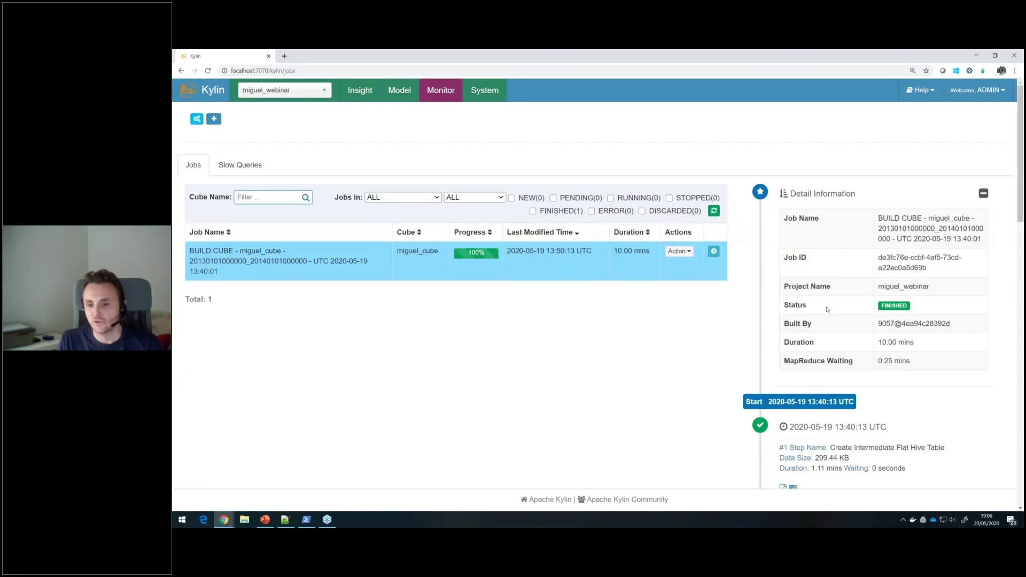
pyautogui.scroll(-8, 827, 309)
pyautogui.scroll(-8, 786, 298)
pyautogui.scroll(15, 786, 299)
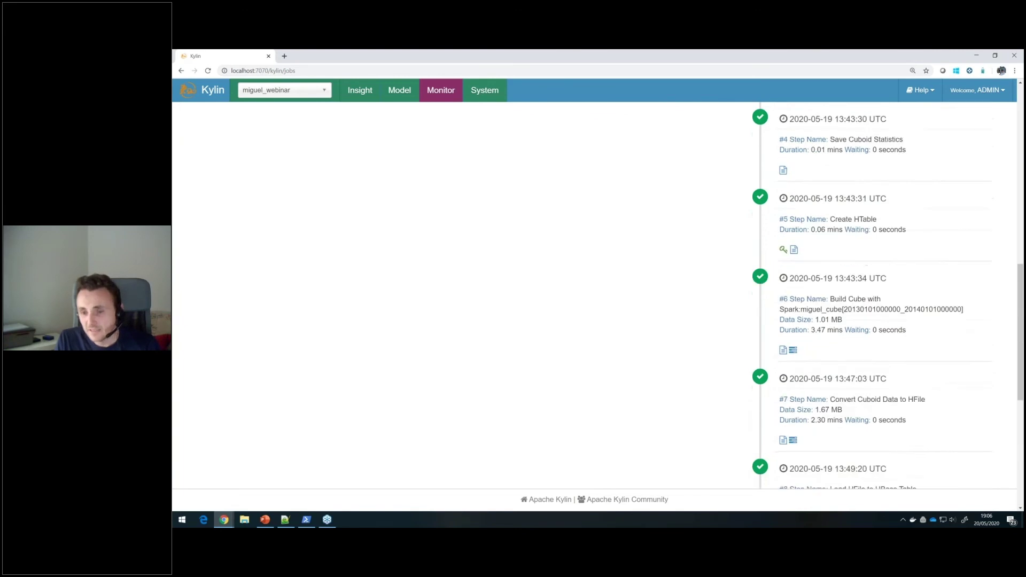
# Examine the build steps one by one, including Extract Fact Table Distinct Columns, Build Dimension Dictionary and Convert Cuboid Data to HFile
pyautogui.scroll(-3, 783, 286)
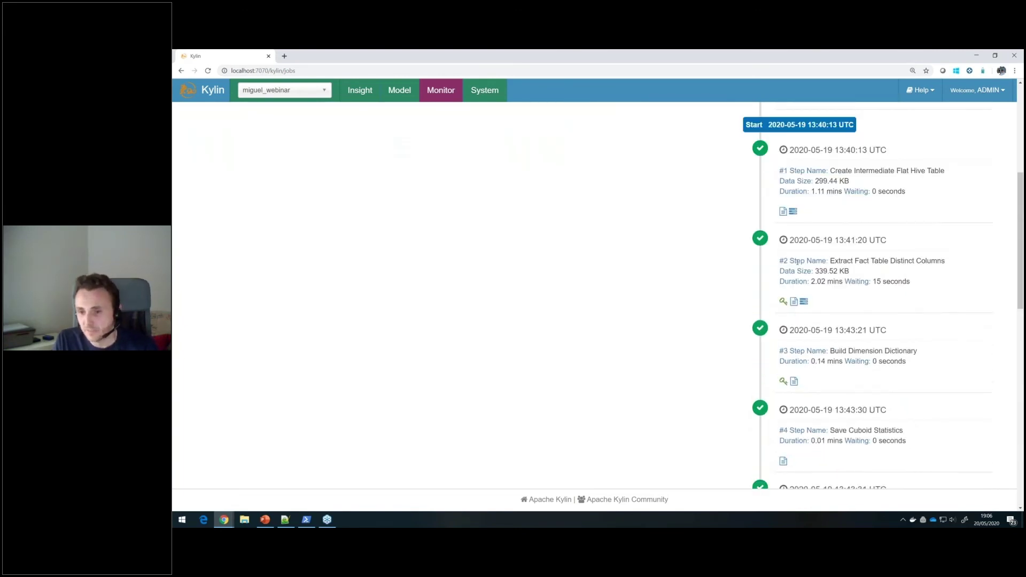
pyautogui.moveTo(950, 263); pyautogui.dragTo(837, 262)
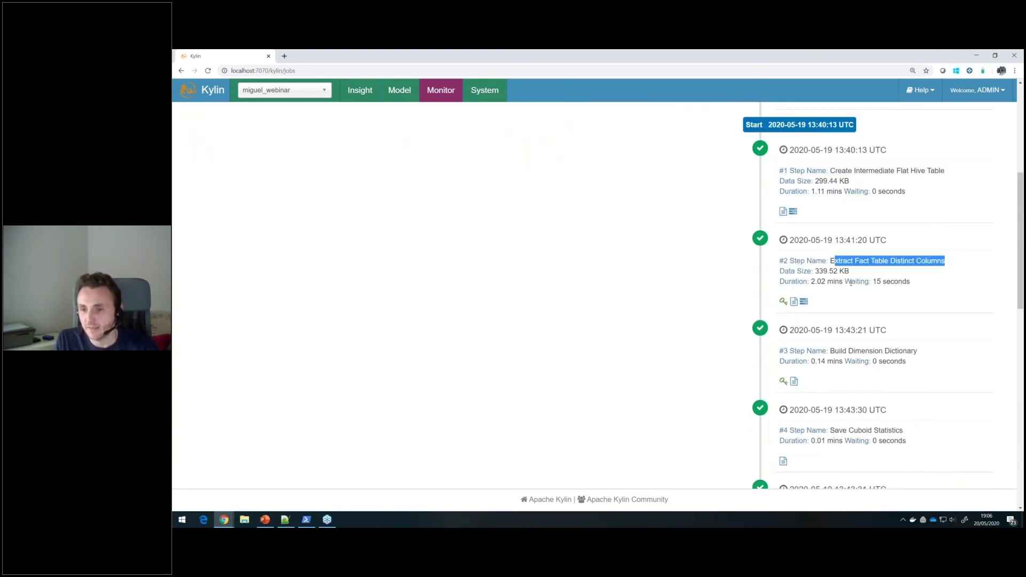
pyautogui.scroll(-2, 858, 296)
pyautogui.moveTo(926, 270); pyautogui.dragTo(830, 267)
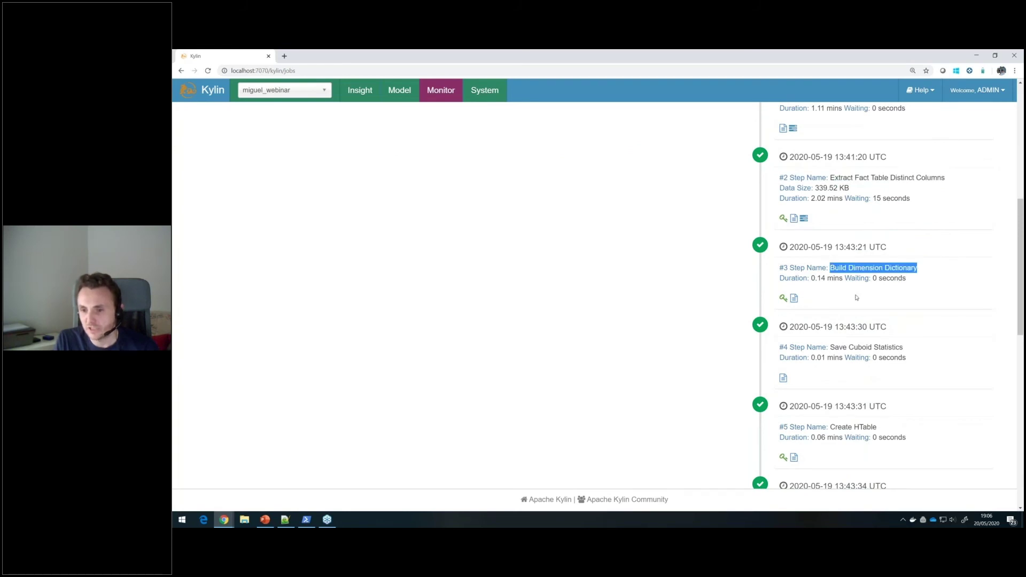
pyautogui.scroll(-2, 856, 297)
pyautogui.moveTo(904, 262); pyautogui.dragTo(835, 274)
pyautogui.scroll(-2, 871, 296)
pyautogui.scroll(-2, 866, 331)
pyautogui.scroll(-2, 890, 315)
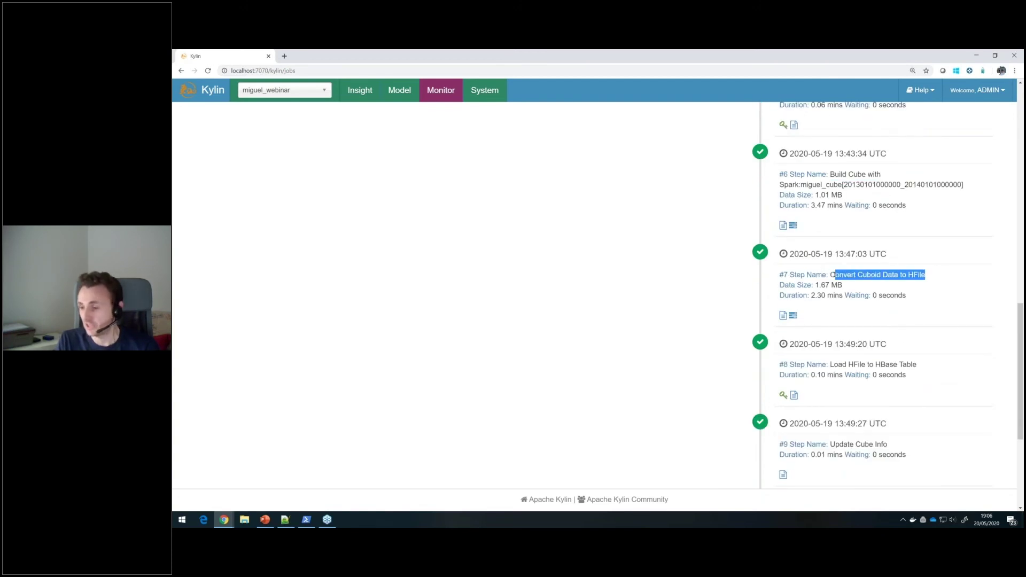
pyautogui.scroll(-2, 835, 295)
pyautogui.scroll(15, 527, 218)
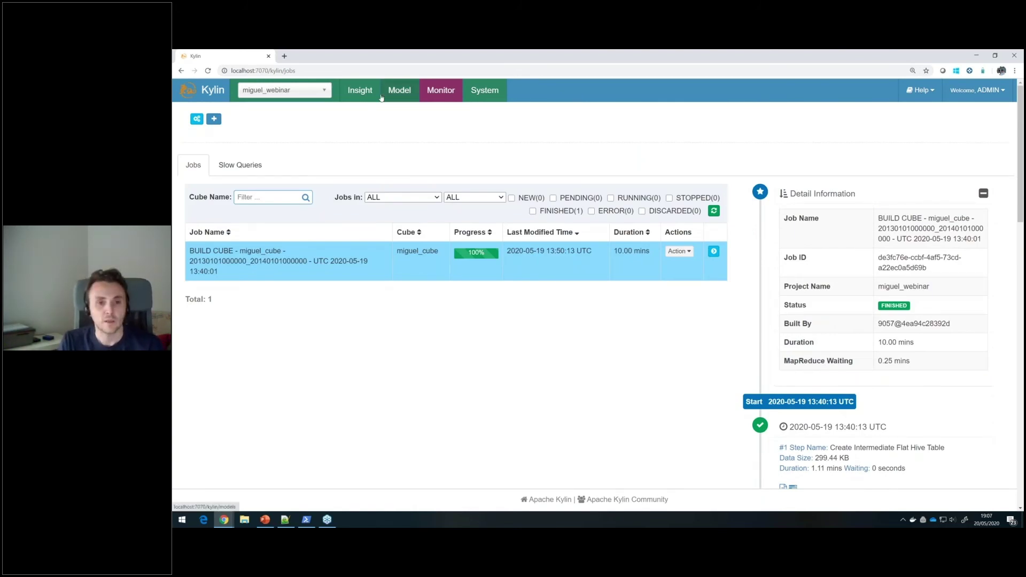
# Enable the project's already built batch cube and confirm the schema-change warning
pyautogui.click(401, 92)
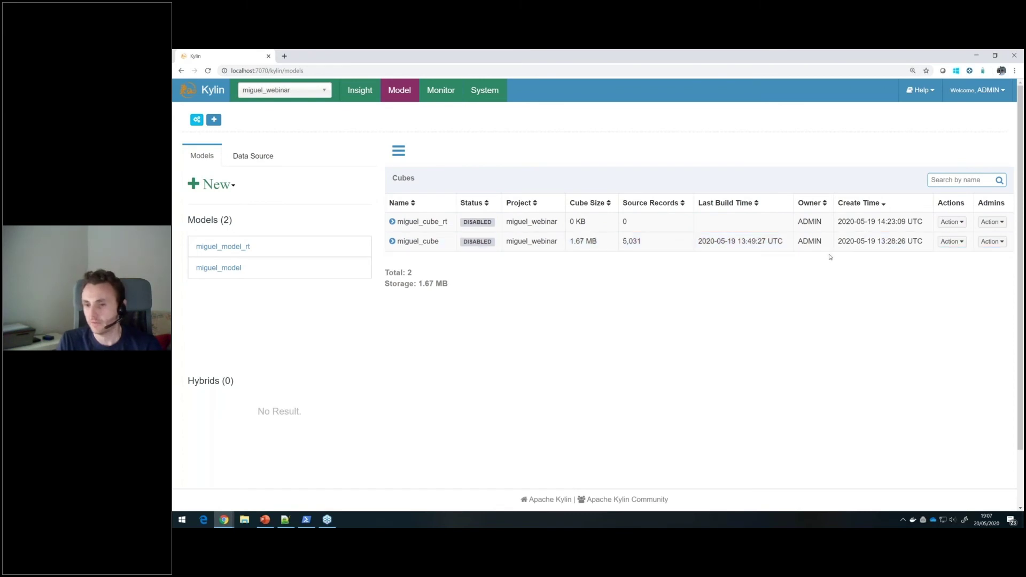
pyautogui.click(952, 241)
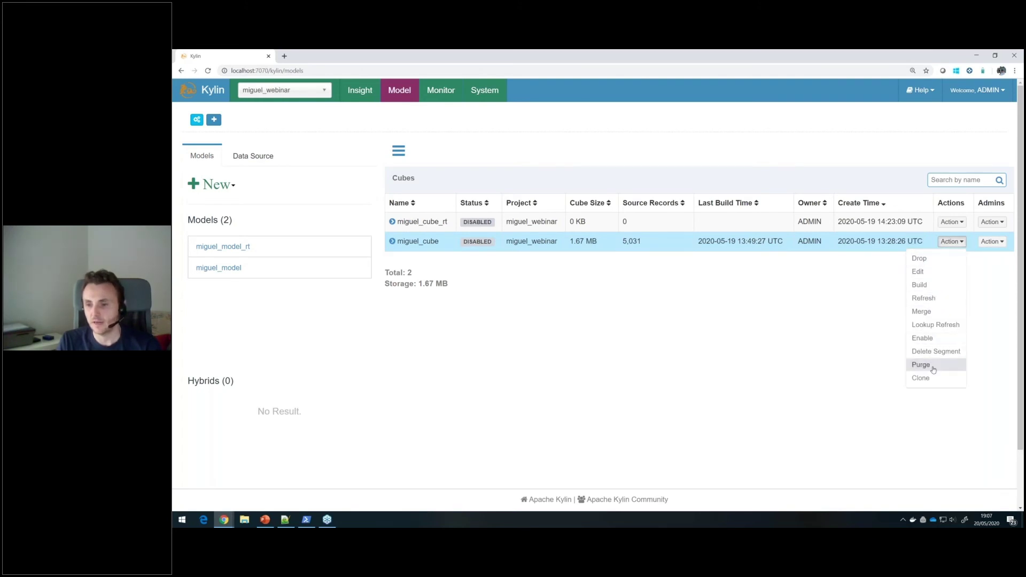
pyautogui.click(931, 342)
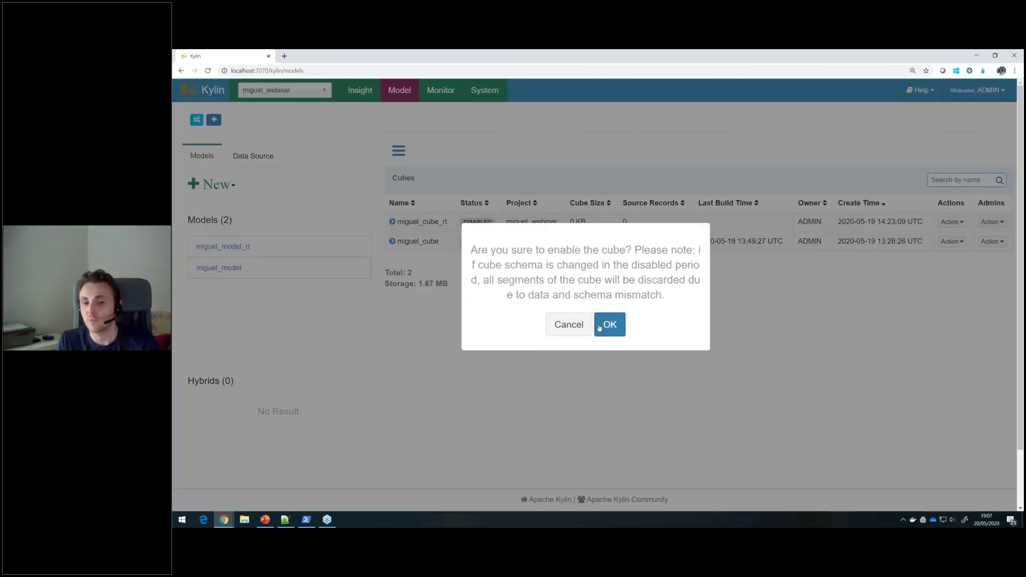
pyautogui.click(607, 324)
pyautogui.click(998, 468)
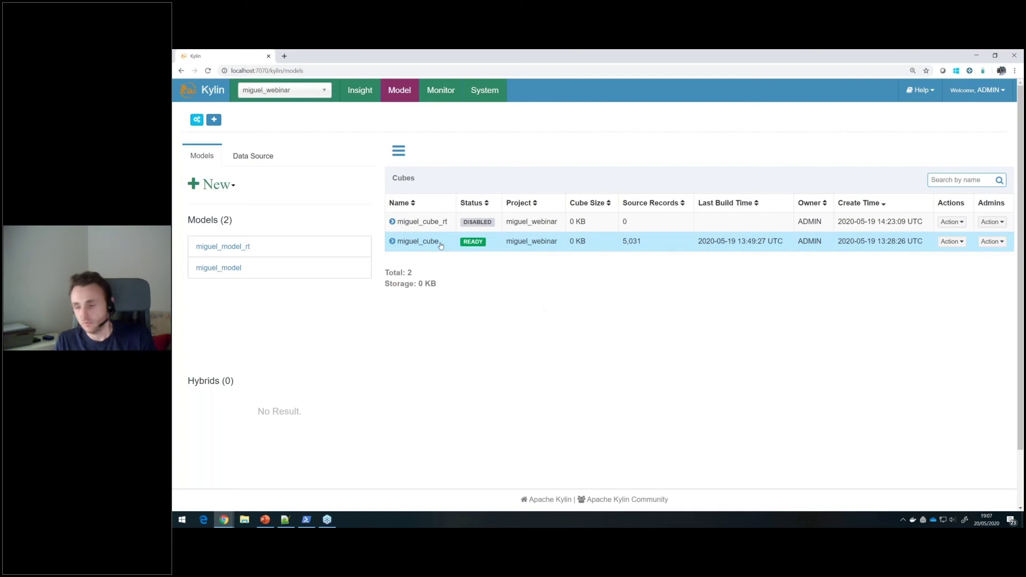
# Enter a new query joining kylin_sales, kylin_account and kylin_country that counts rows per country as country_account, in descending order
pyautogui.click(365, 97)
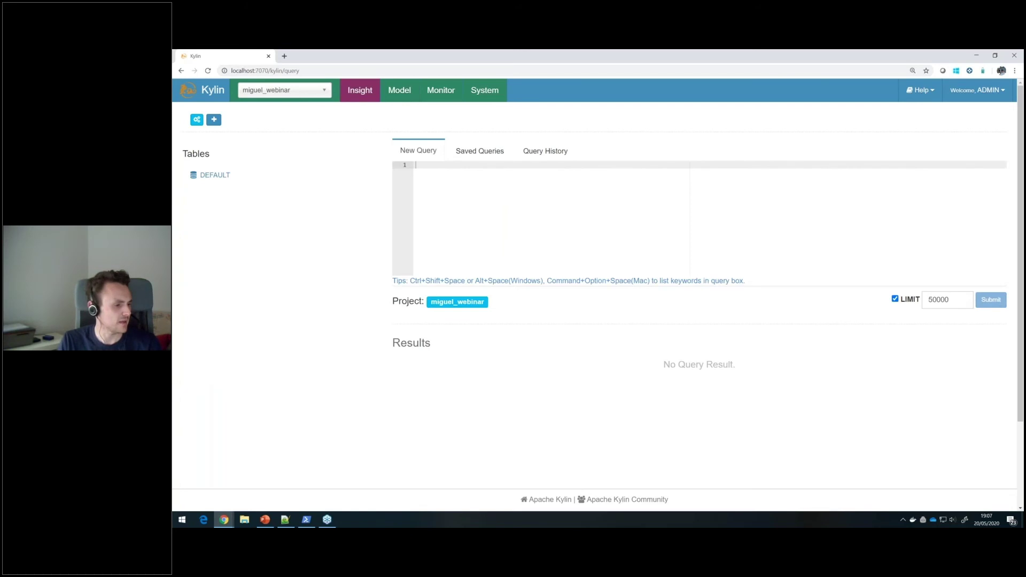
pyautogui.hotkey('alt', 'Tab')
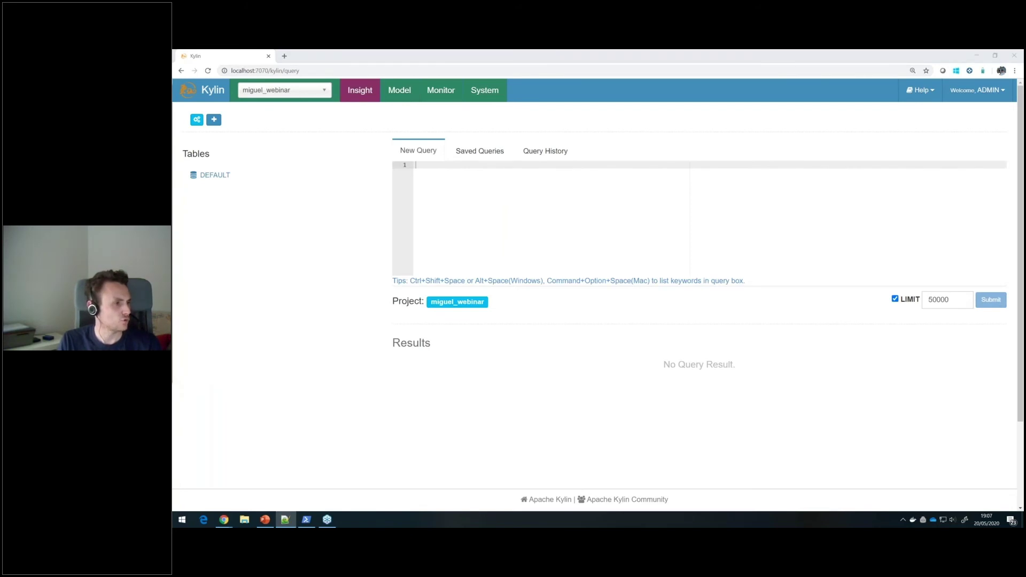
pyautogui.click(468, 187)
pyautogui.write('select kc.country, count(*) as country_account from kylin_sales ks inner join kylin_account ka on (ks.buyer_id = ka.account_id) inner join kylin_country kc on (kc.country = ka.account_country) group by kc.country order by country_account desc')
# Point out the query's three tables and its country grouping, then run the query
pyautogui.doubleClick(469, 172)
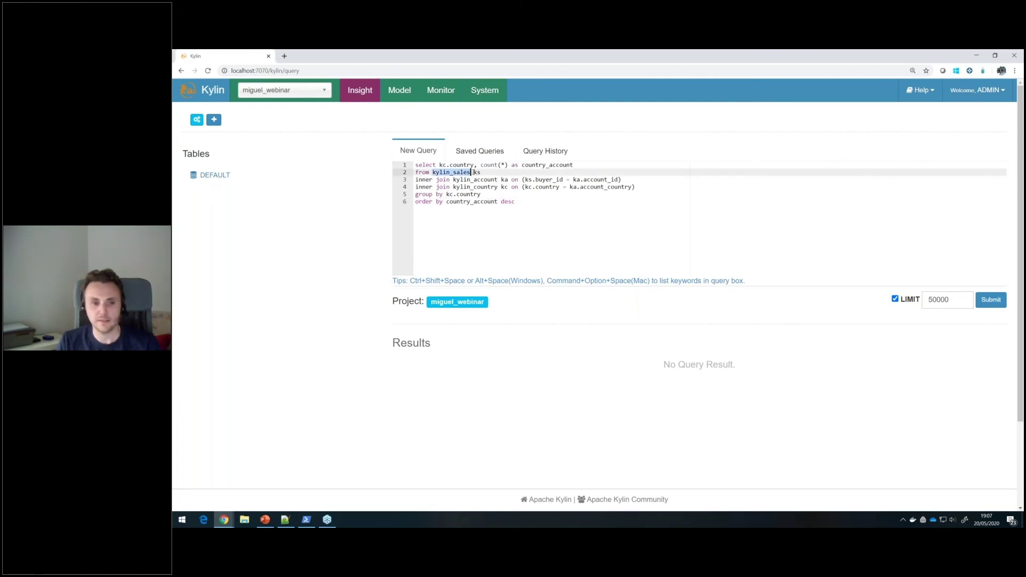
pyautogui.doubleClick(475, 180)
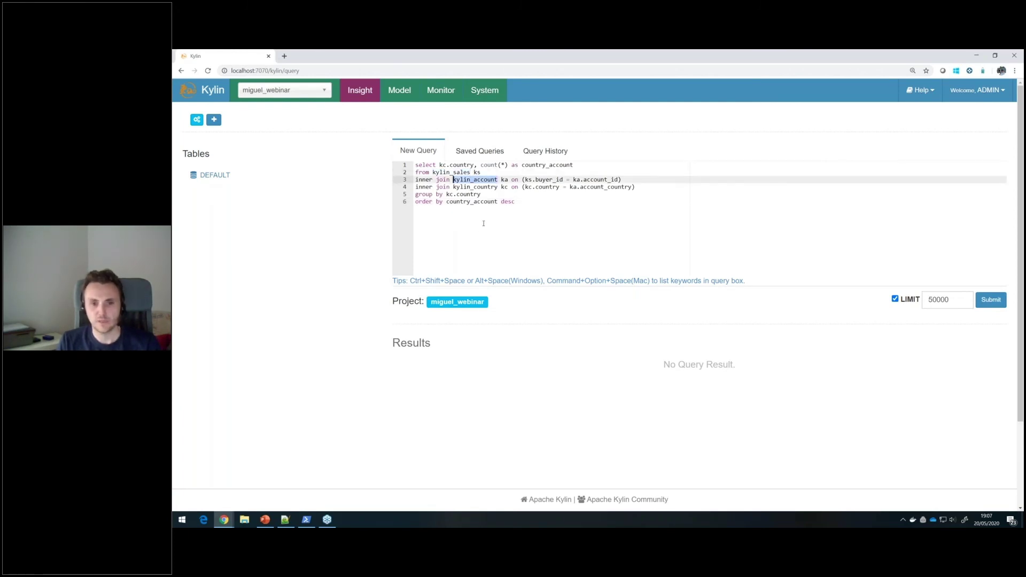
pyautogui.doubleClick(481, 188)
pyautogui.doubleClick(469, 194)
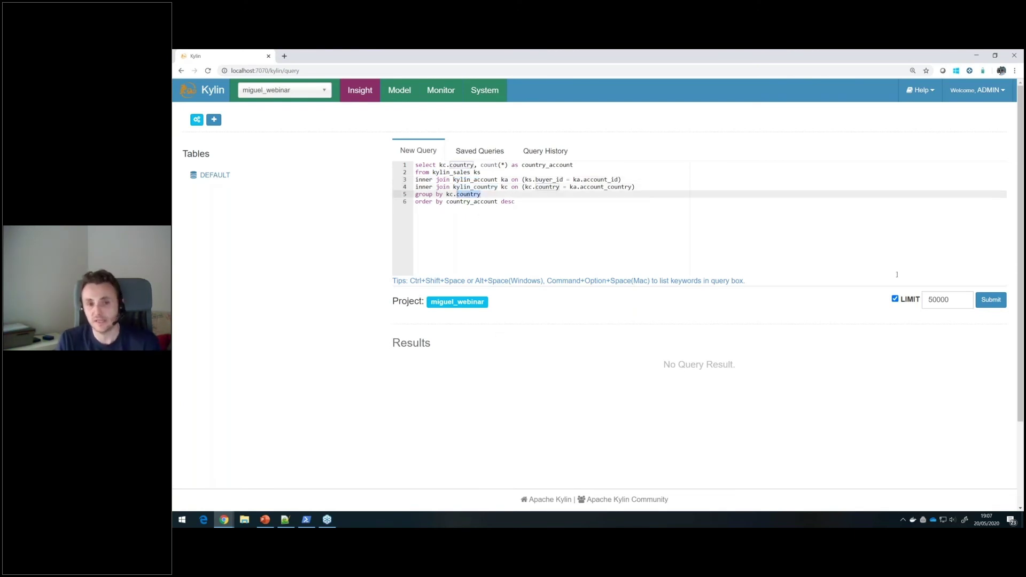
pyautogui.click(990, 299)
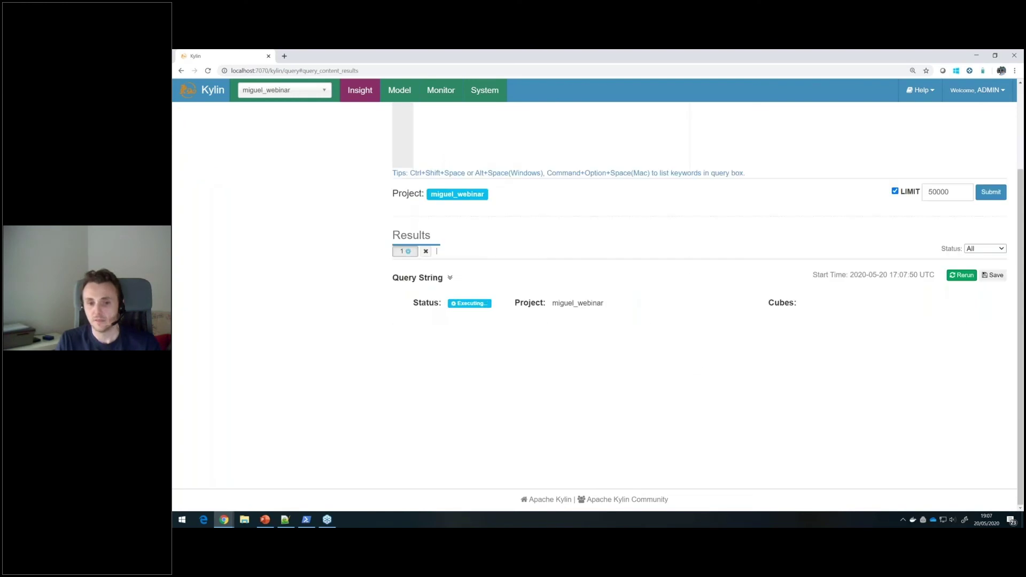
# Review the query's duration and per-country results with the count column widened, and expand the DEFAULT database's tables
pyautogui.scroll(2, 540, 297)
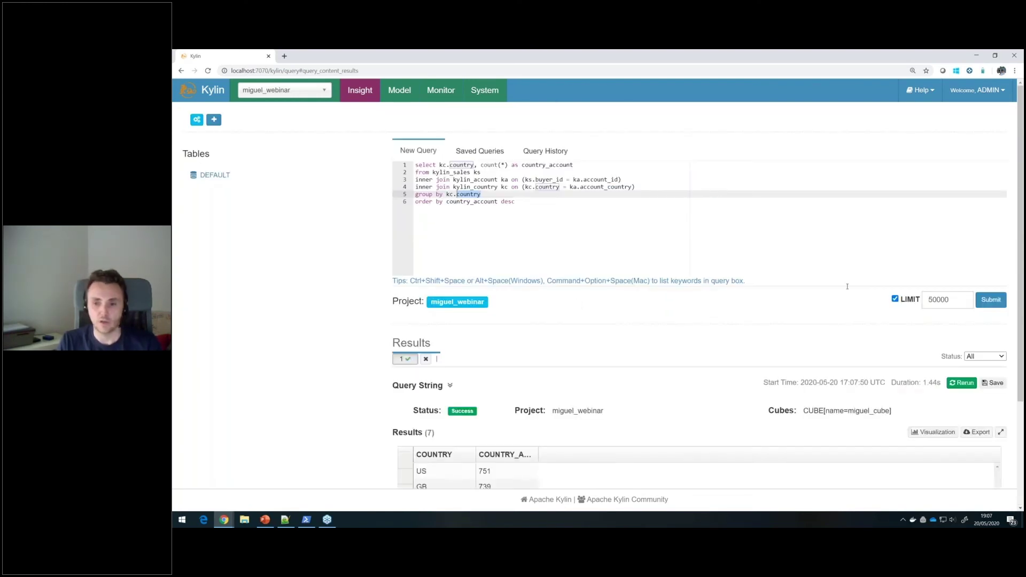
pyautogui.scroll(-2, 847, 287)
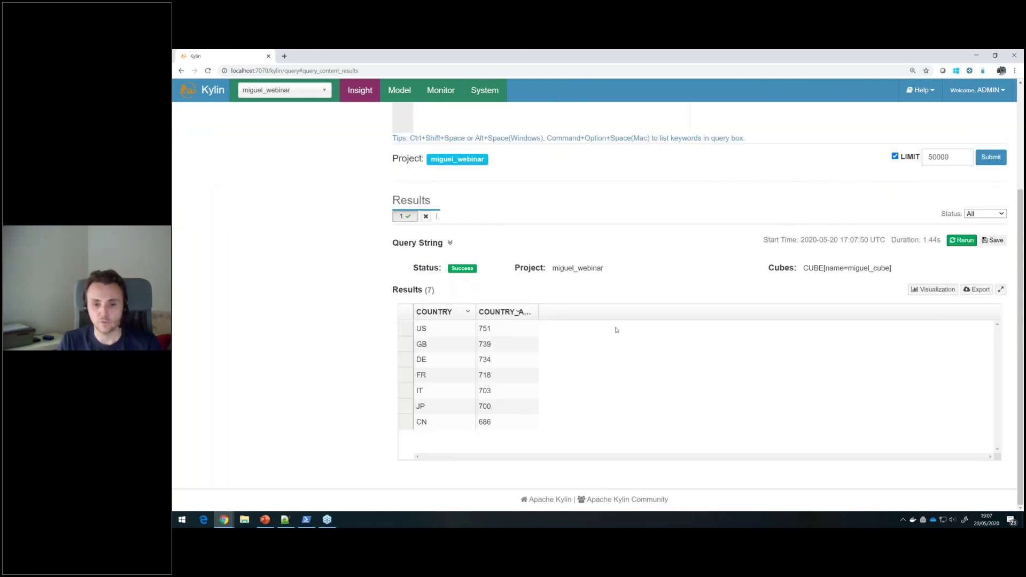
pyautogui.doubleClick(933, 240)
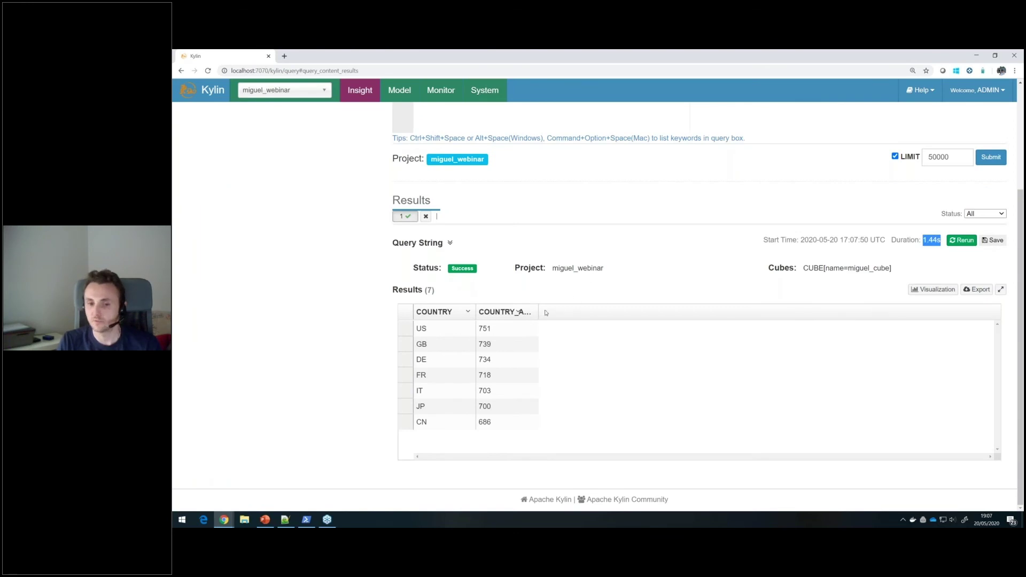
pyautogui.moveTo(540, 312); pyautogui.dragTo(565, 312)
pyautogui.scroll(2, 614, 382)
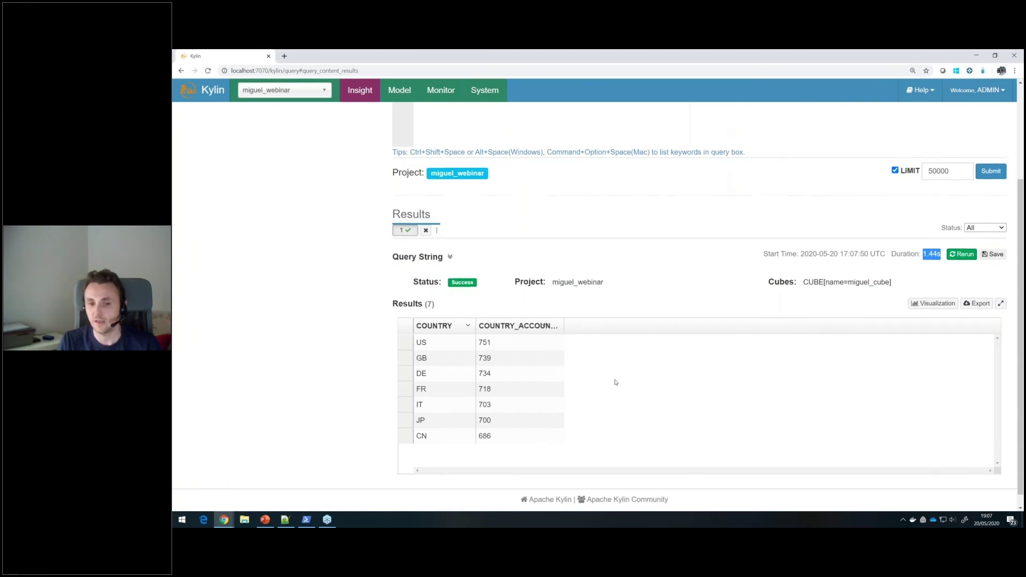
pyautogui.scroll(1, 616, 382)
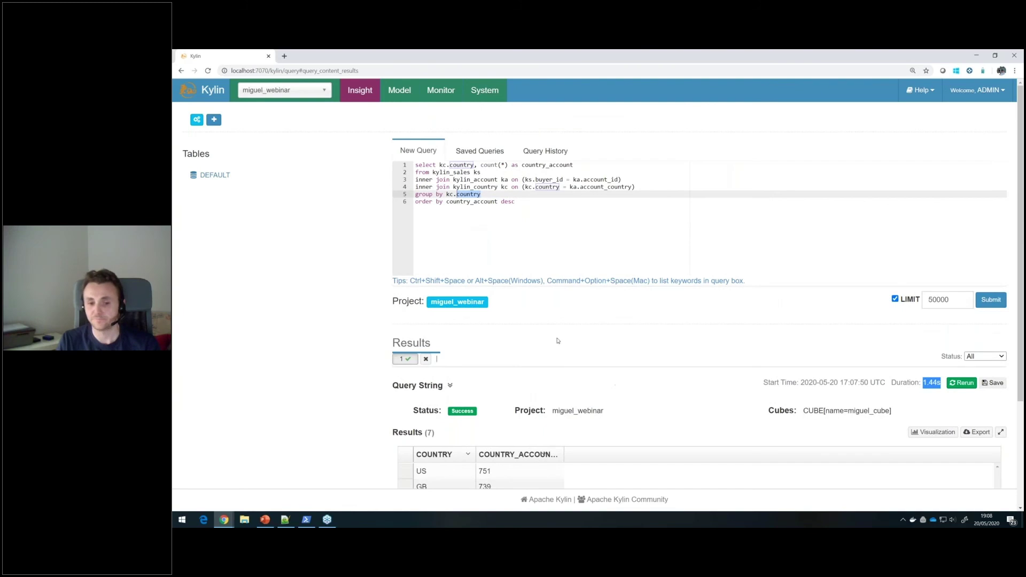
pyautogui.click(211, 175)
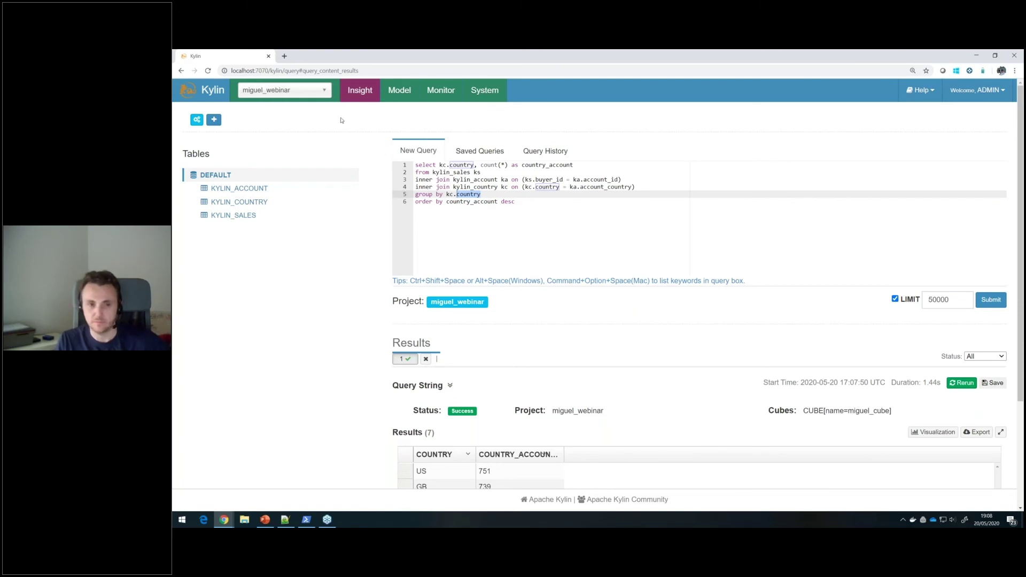
# Switch to the webinar_may_kylin project and open its model data sources
pyautogui.click(321, 95)
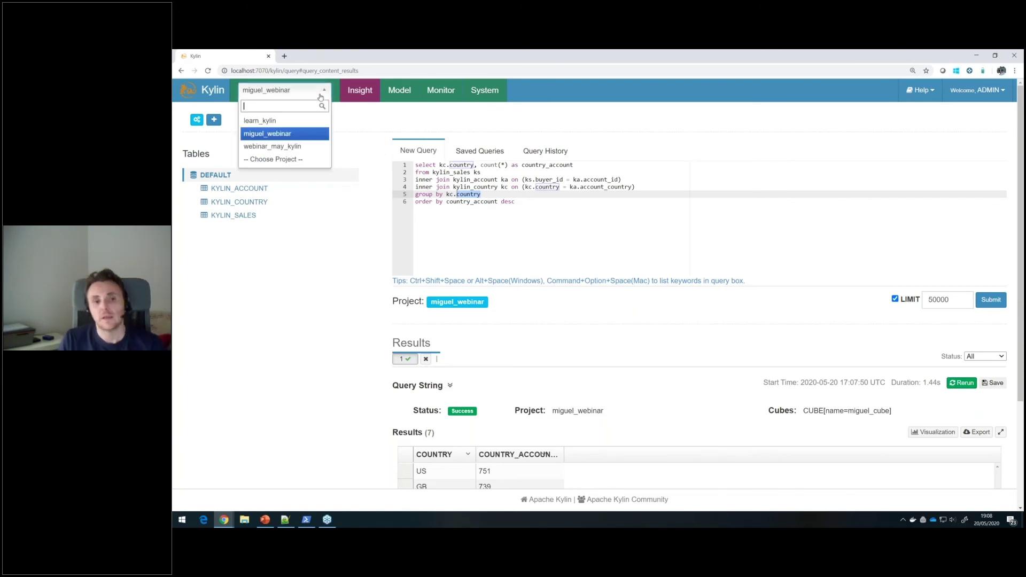
pyautogui.click(286, 147)
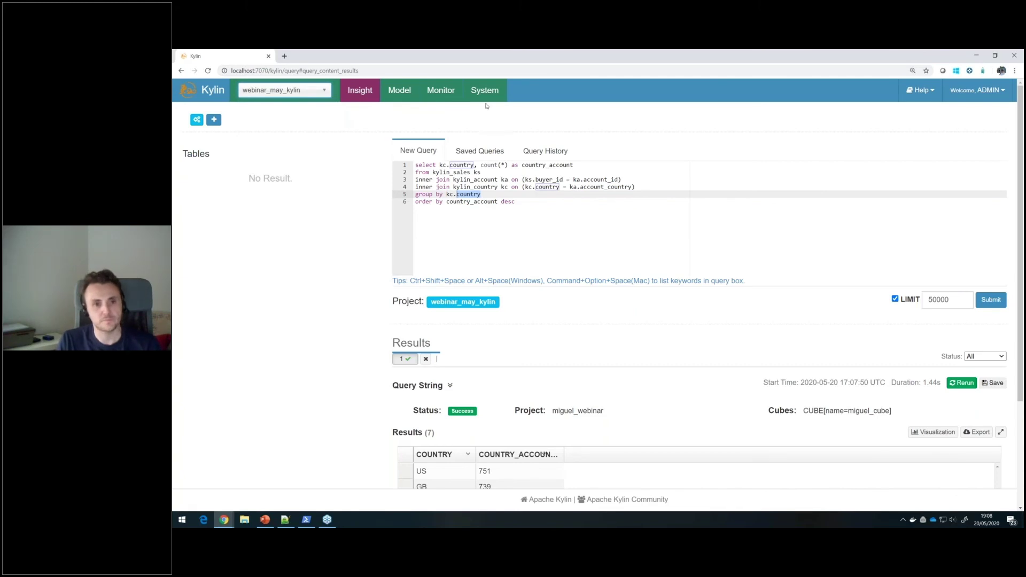
pyautogui.click(409, 95)
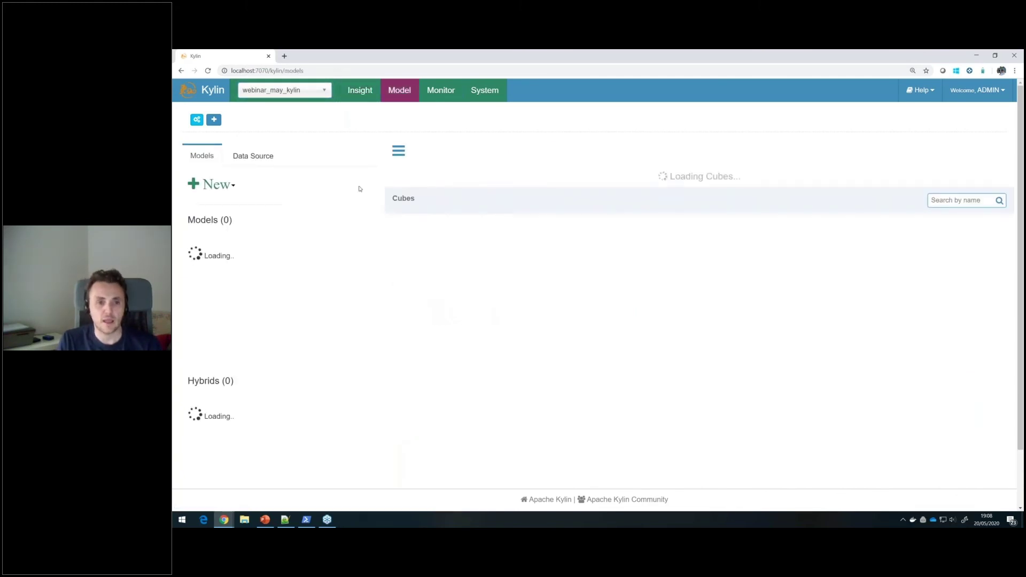
pyautogui.click(254, 155)
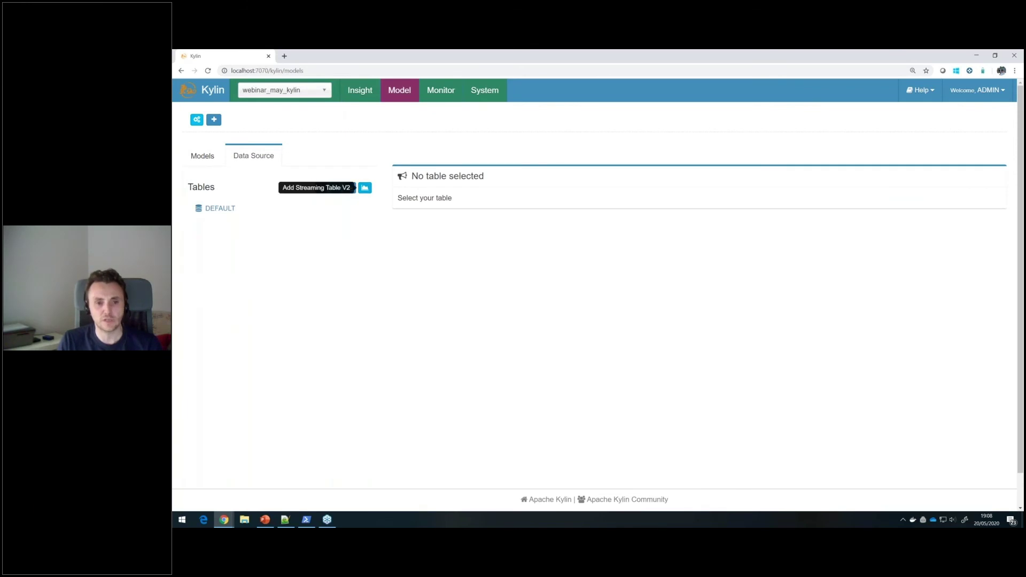
# Open a bash shell inside the kylin-standalone container from PowerShell with docker exec -it kylin-standalone bash
pyautogui.click(365, 187)
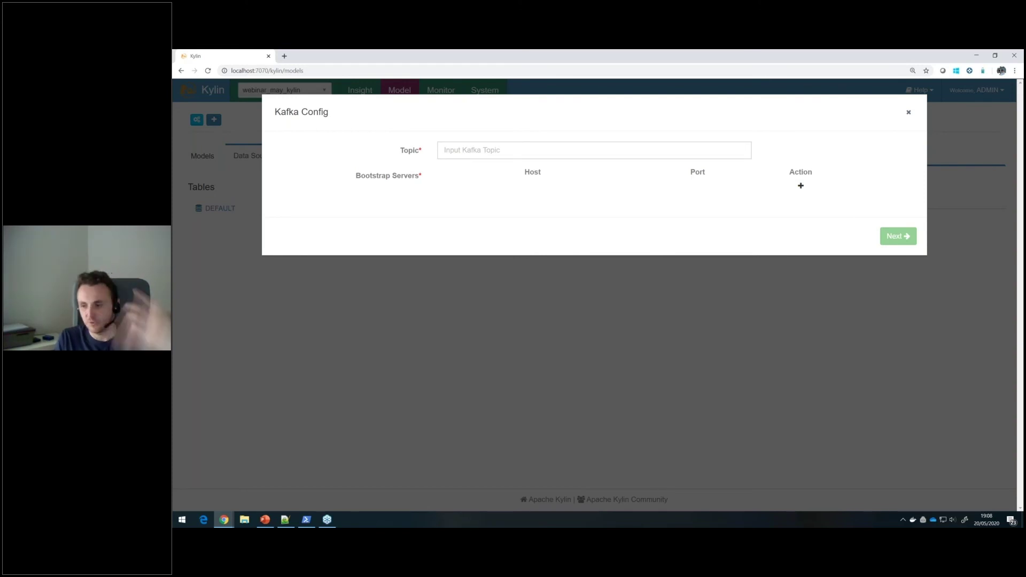
pyautogui.click(493, 358)
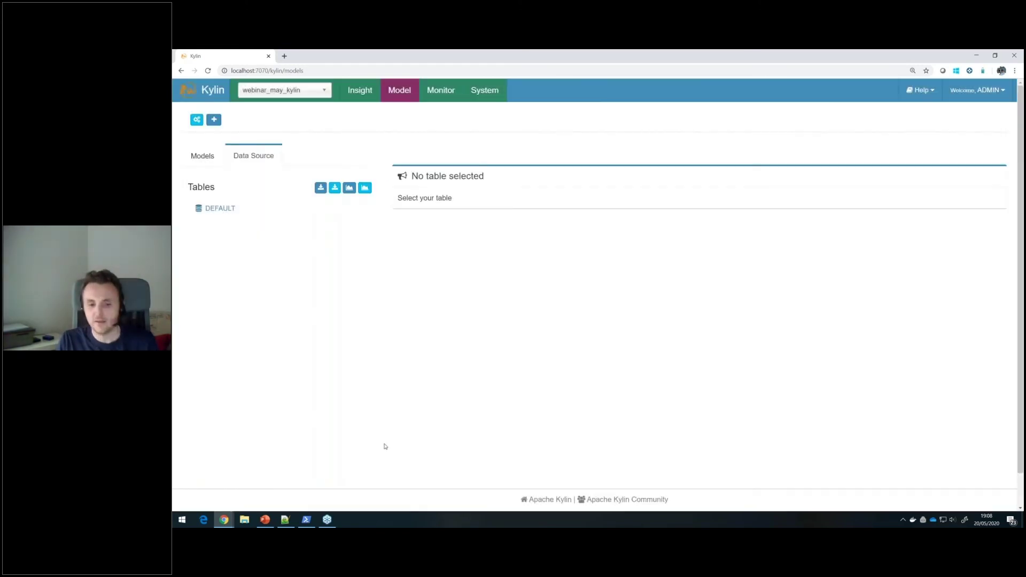
pyautogui.click(312, 521)
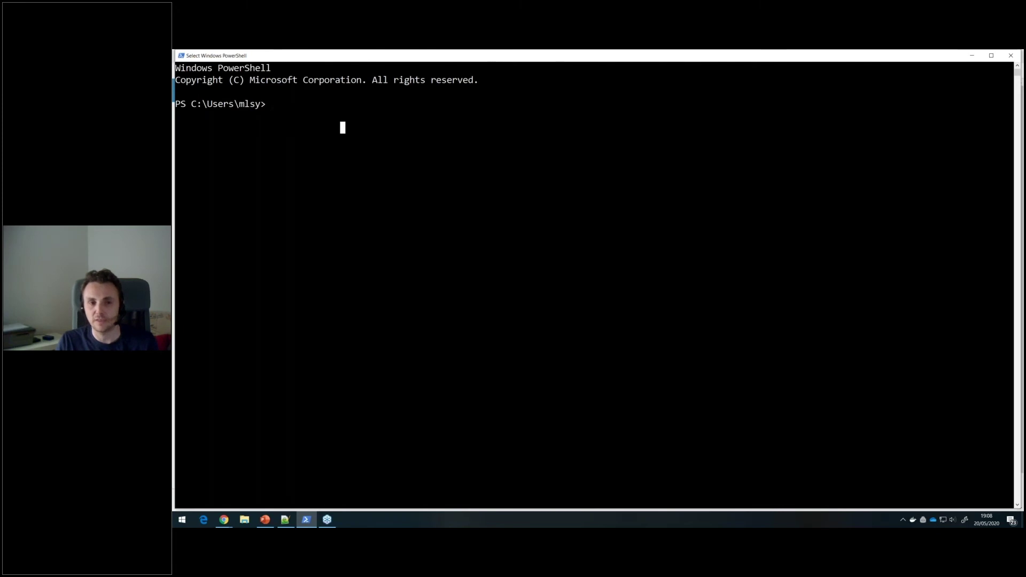
pyautogui.write('docker')
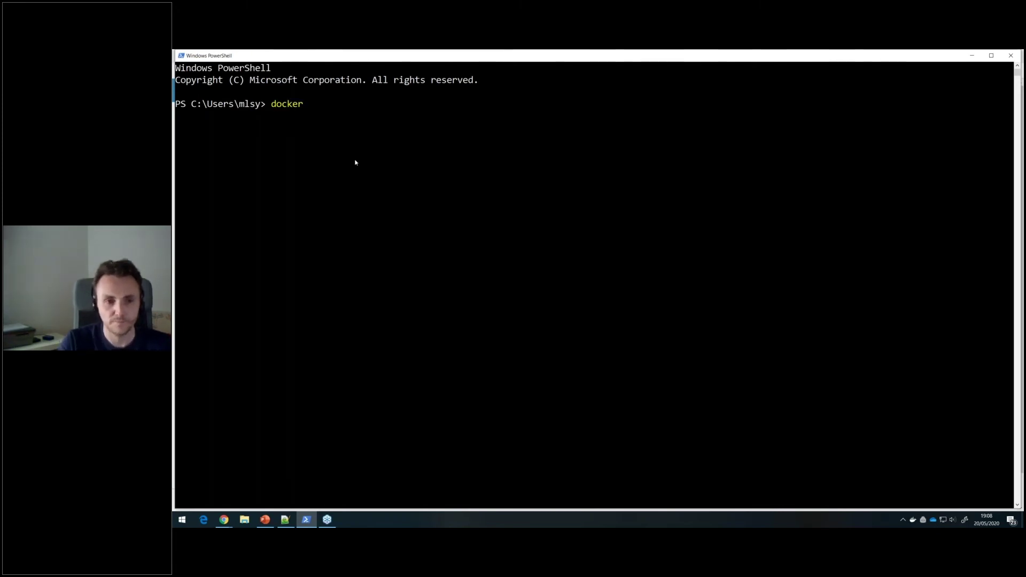
pyautogui.write(' exec -')
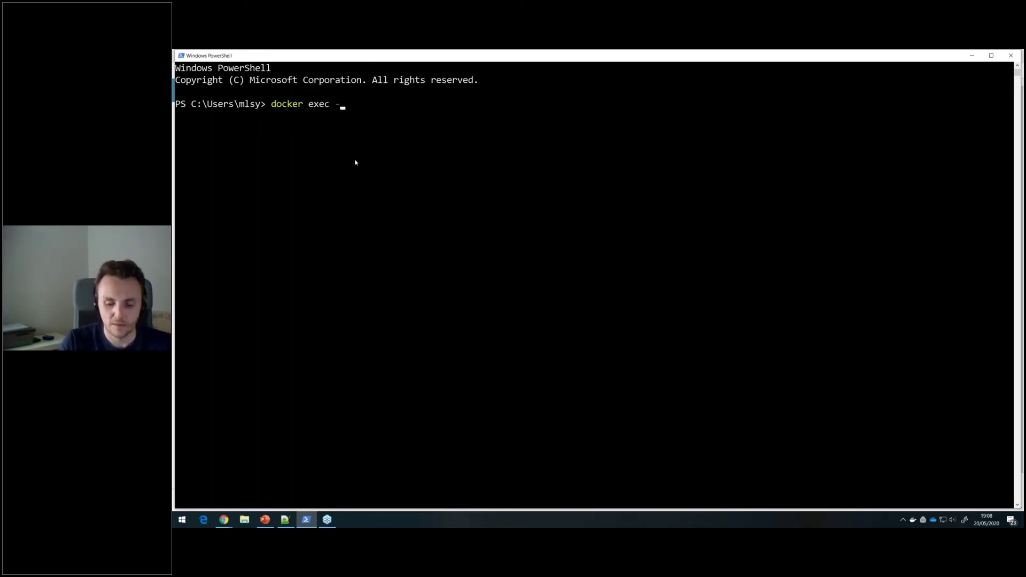
pyautogui.write('it kylin-st')
pyautogui.press('BackSpace')
pyautogui.press('BackSpace')
pyautogui.write('-standalone bash')
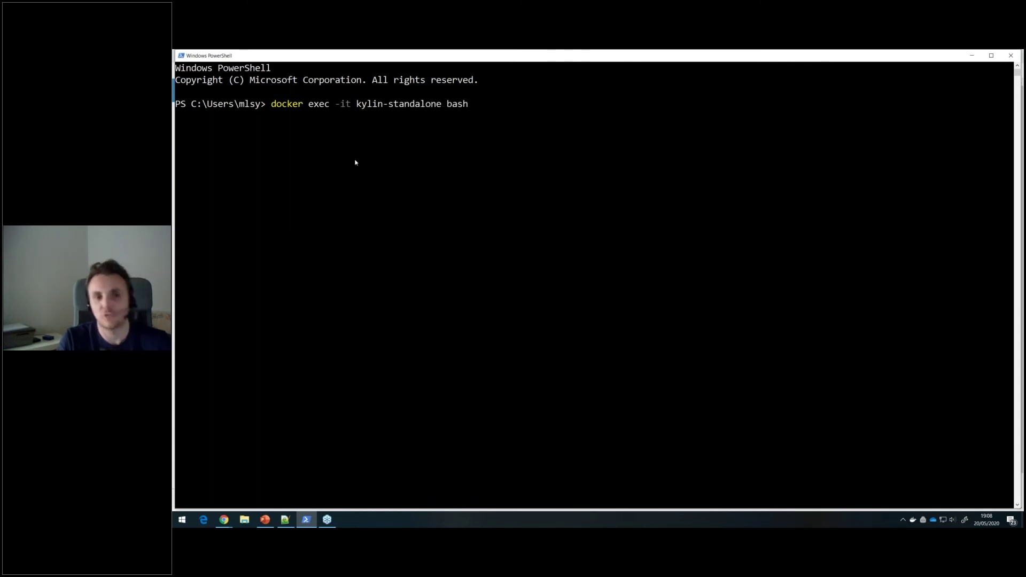
pyautogui.press('Return')
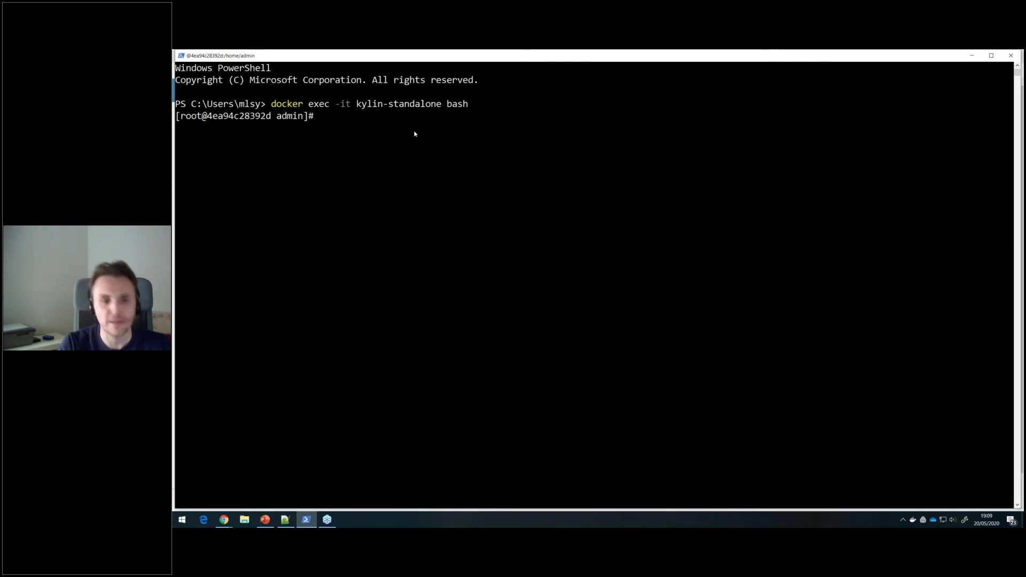
# Change to the container's apache-kylin-3.0.1-bin-hbase1x folder and into its bin subfolder
pyautogui.write('cda')
pyautogui.press('BackSpace')
pyautogui.write('a')
pyautogui.press('Tab')
pyautogui.write('-k')
pyautogui.press('Tab')
pyautogui.press('Return')
pyautogui.write('cd bin')
pyautogui.press('Return')
# Write out the command ./kylin.sh streaming start at the bin prompt without running it
pyautogui.write('./kylin.')
pyautogui.press('Tab')
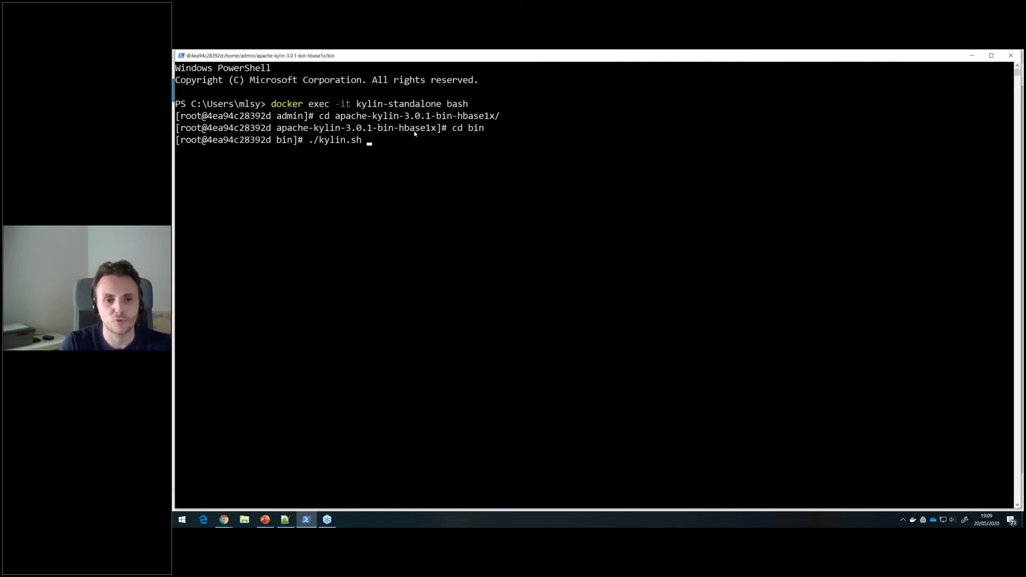
pyautogui.write('streamin')
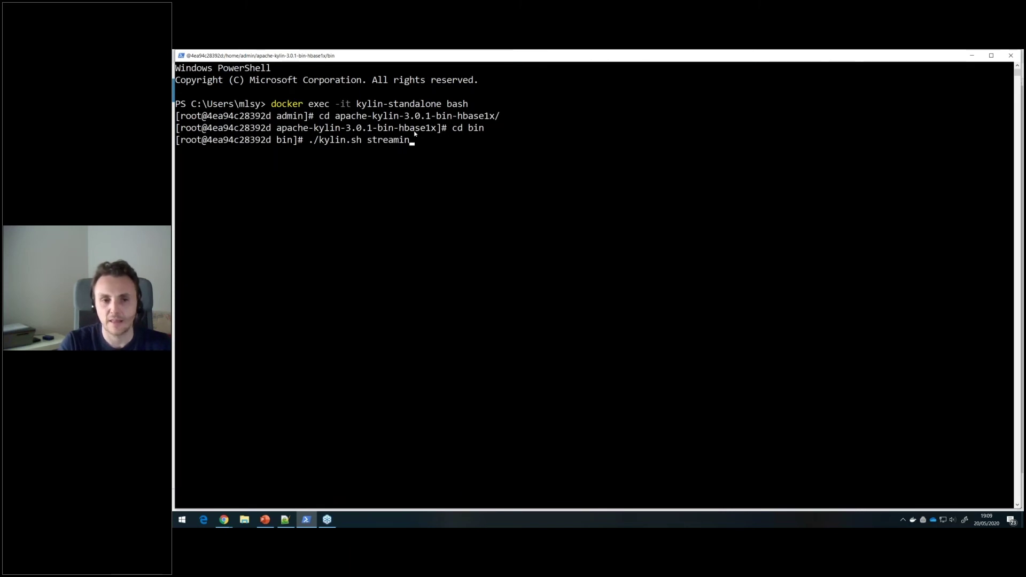
pyautogui.write('g start')
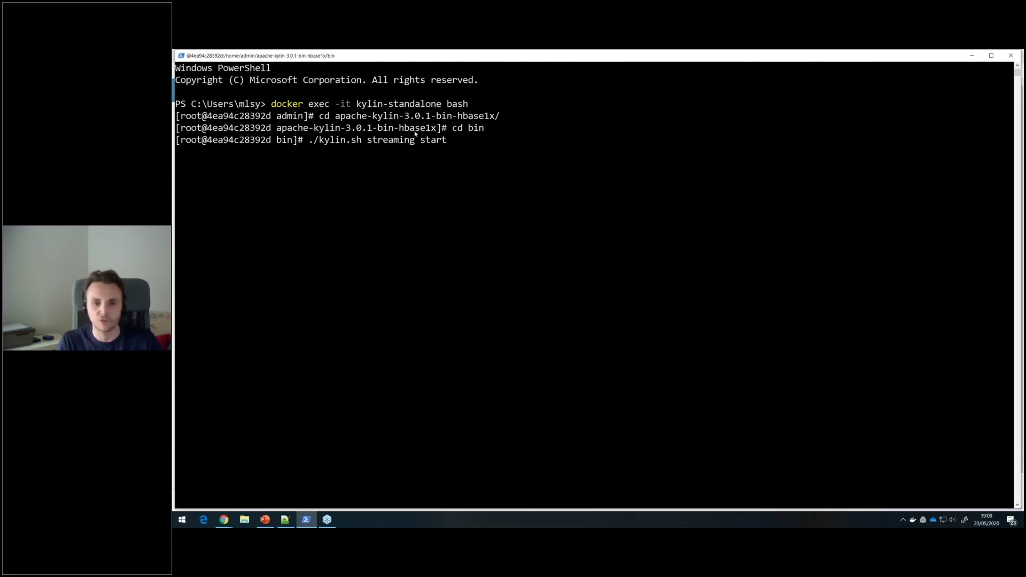
# Switch back to Kylin and create a replica set containing the available receiver in the system's streaming settings
pyautogui.click(972, 55)
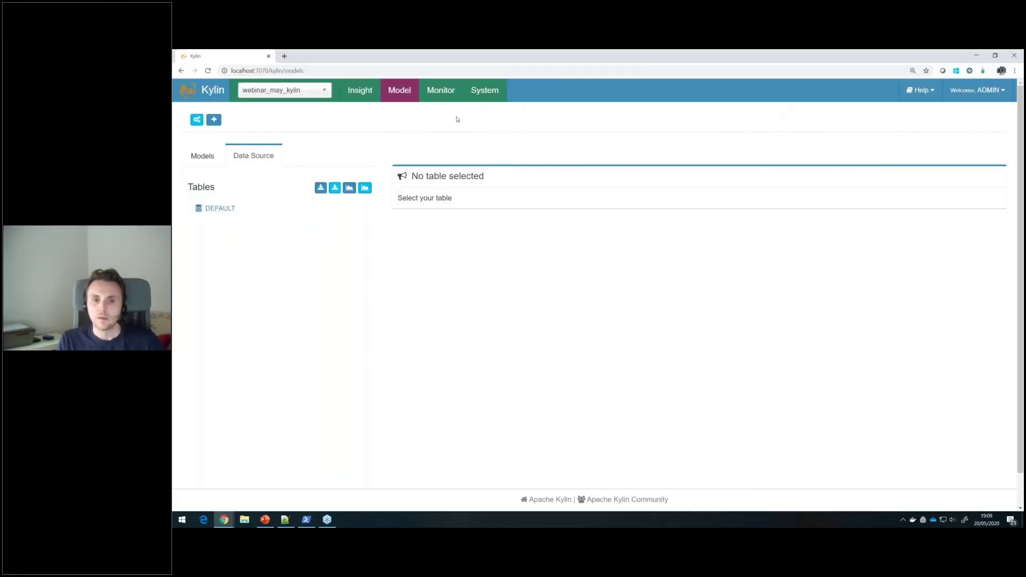
pyautogui.click(479, 94)
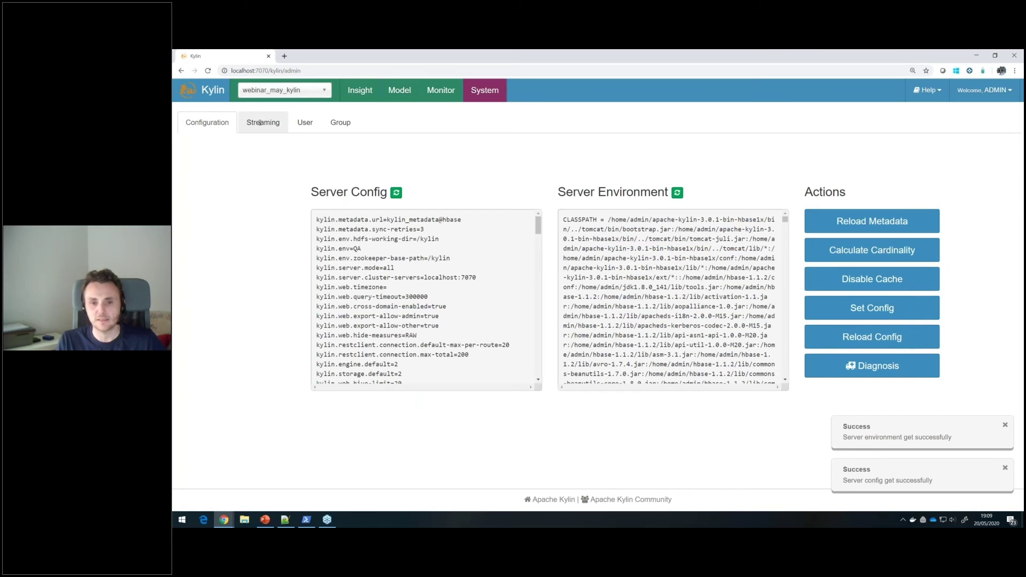
pyautogui.click(260, 123)
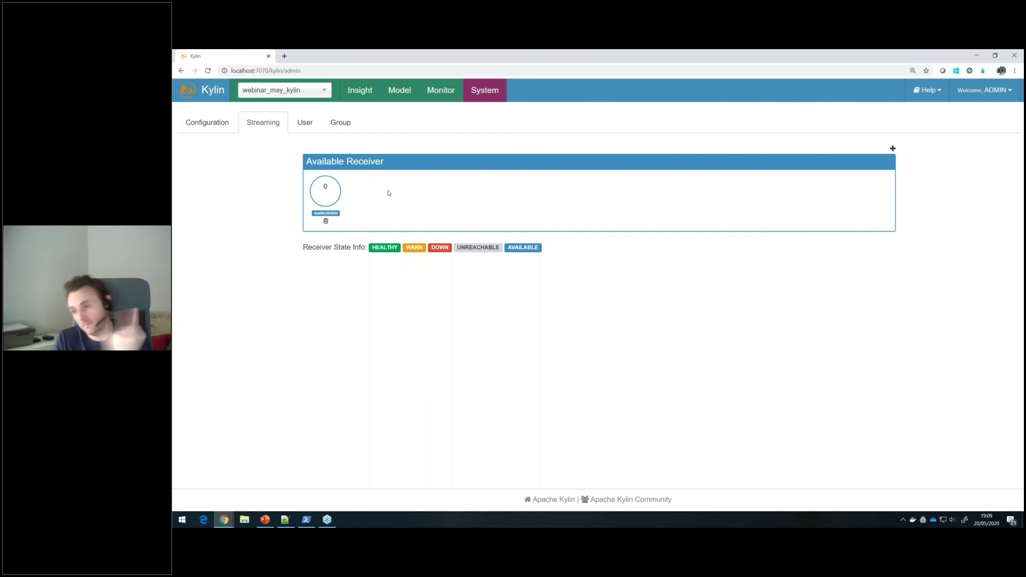
pyautogui.click(893, 149)
pyautogui.click(545, 204)
pyautogui.click(620, 218)
pyautogui.click(678, 257)
pyautogui.click(589, 343)
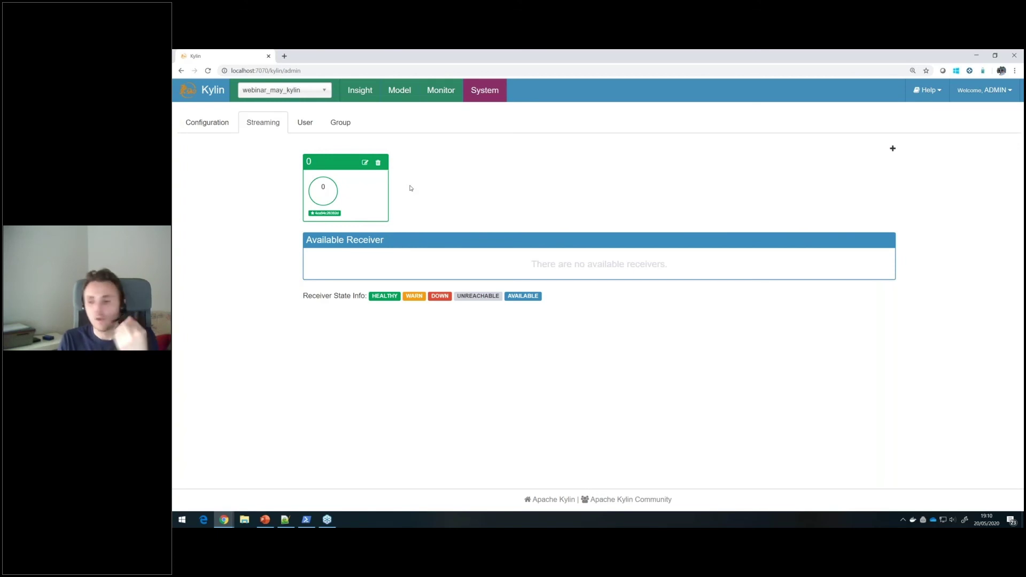
# Start adding a V2 streaming table to the model's data sources, with a blank bootstrap server row and the topic left empty
pyautogui.click(398, 92)
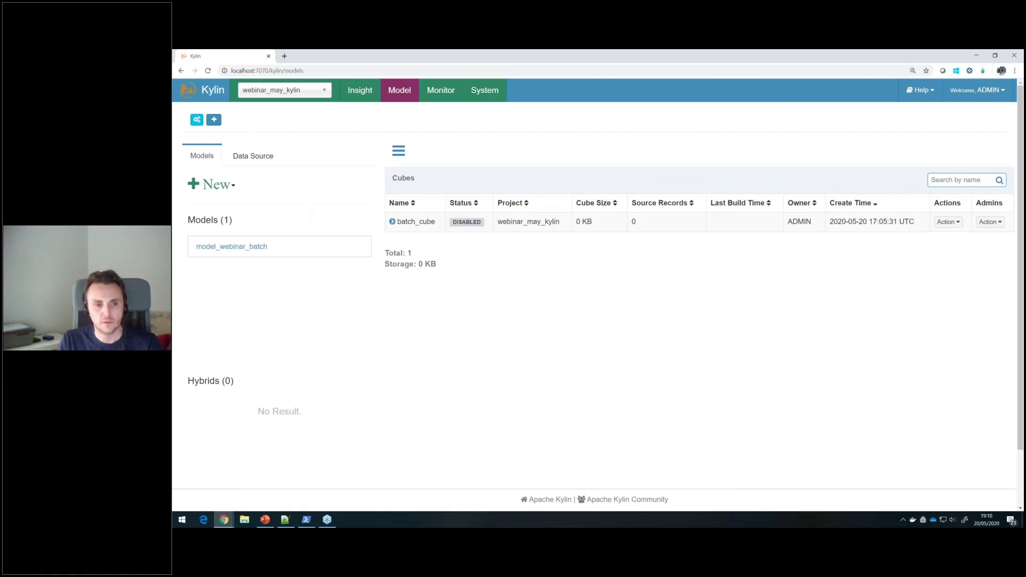
pyautogui.click(253, 156)
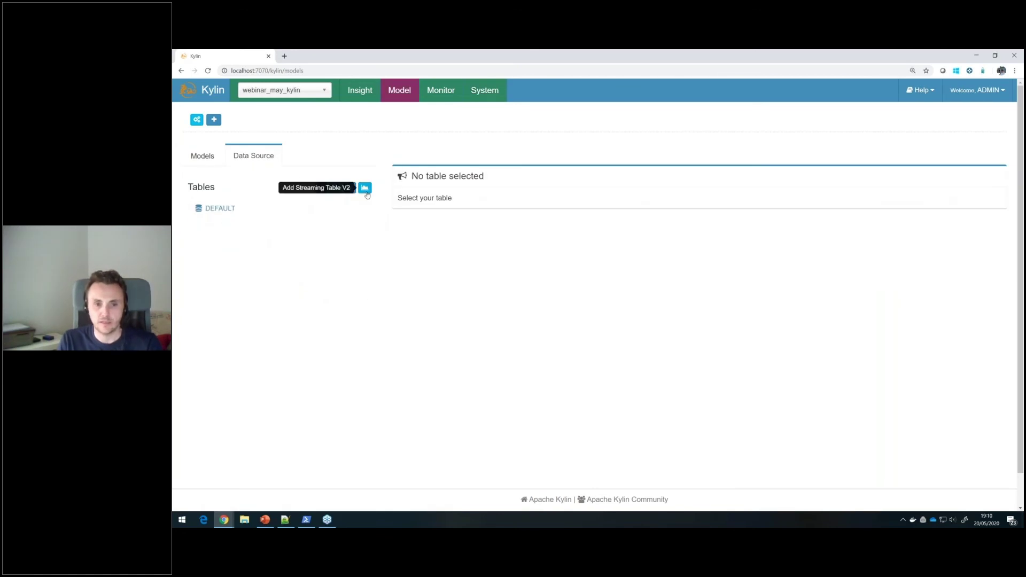
pyautogui.click(365, 189)
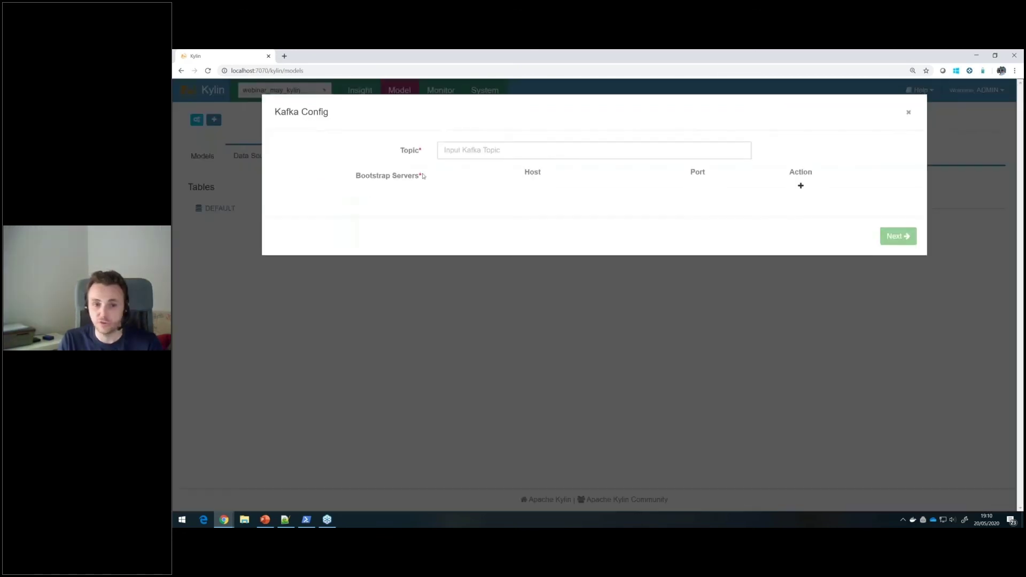
pyautogui.click(471, 150)
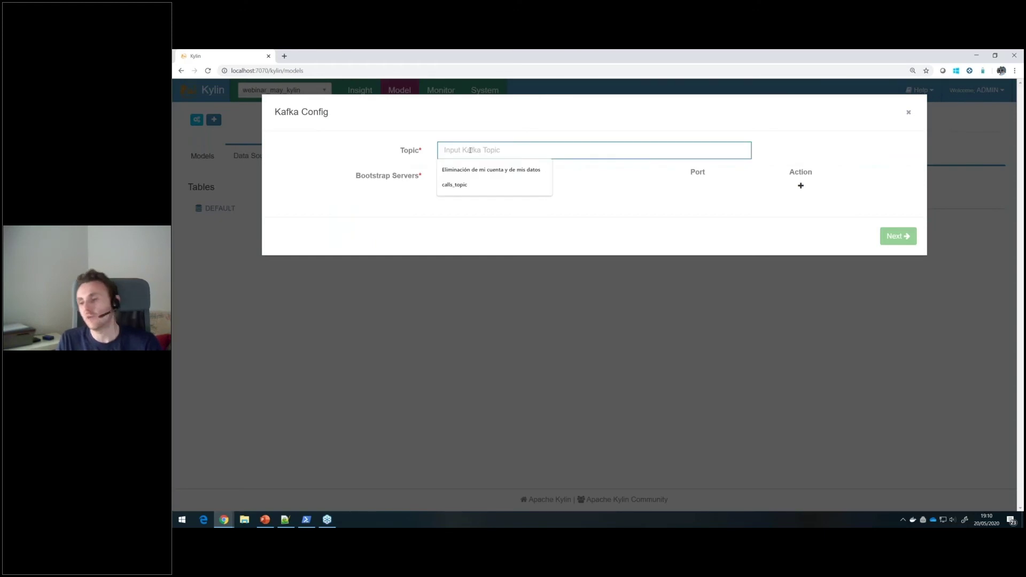
pyautogui.write('localhost')
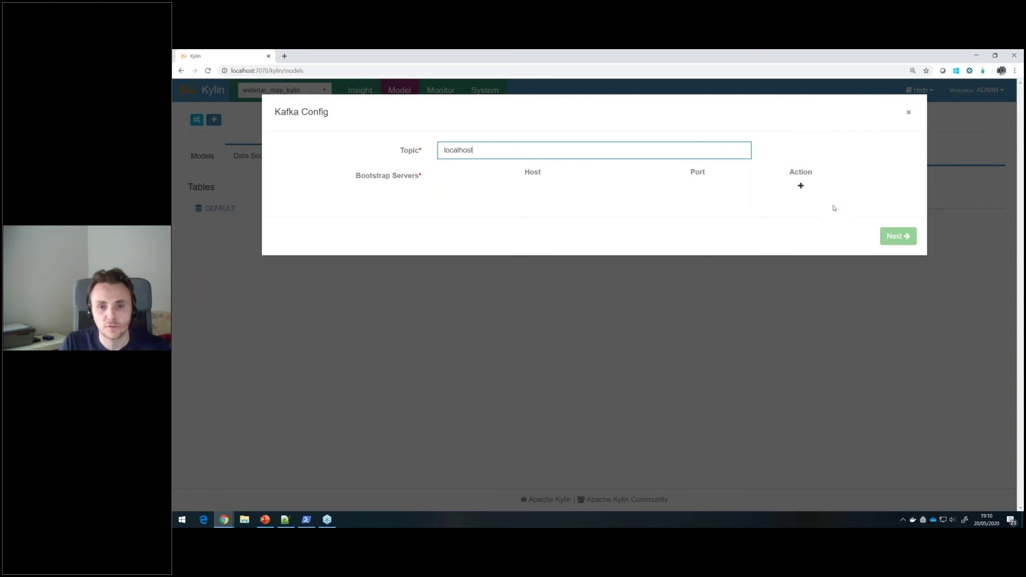
pyautogui.click(801, 187)
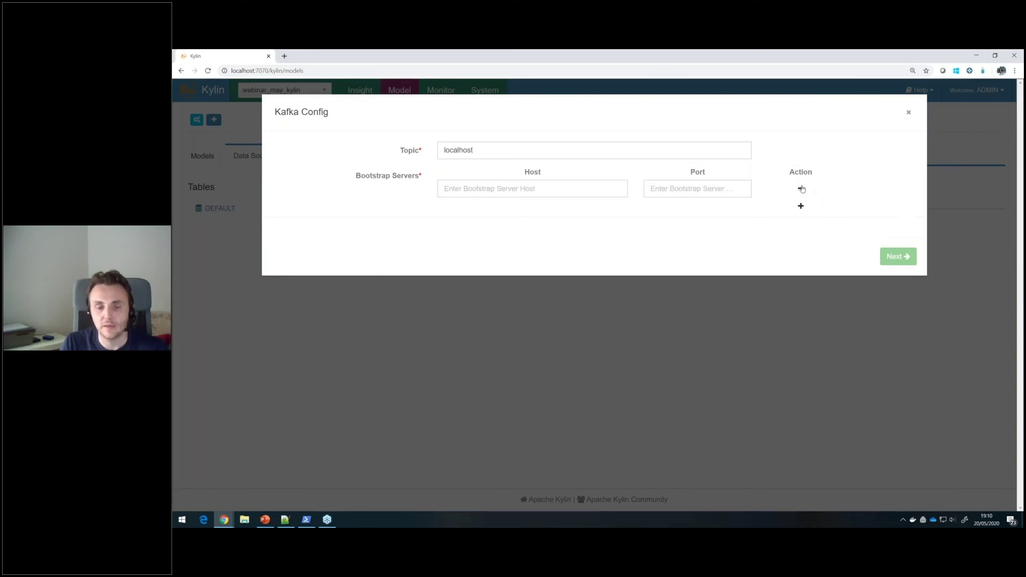
pyautogui.doubleClick(453, 143)
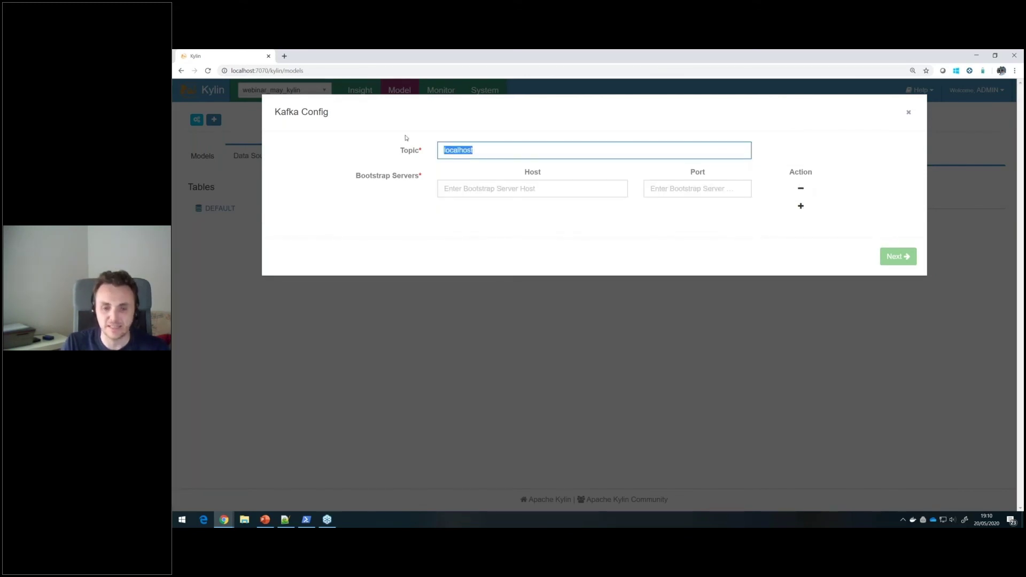
pyautogui.press('BackSpace')
# Set the Kafka bootstrap server to host localhost and port 9092
pyautogui.click(489, 205)
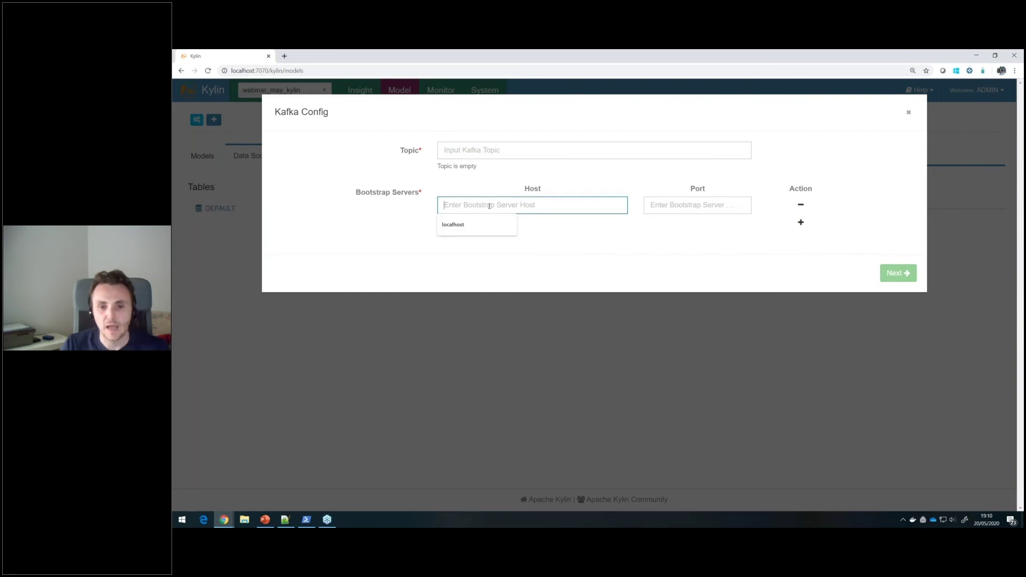
pyautogui.write('localhost')
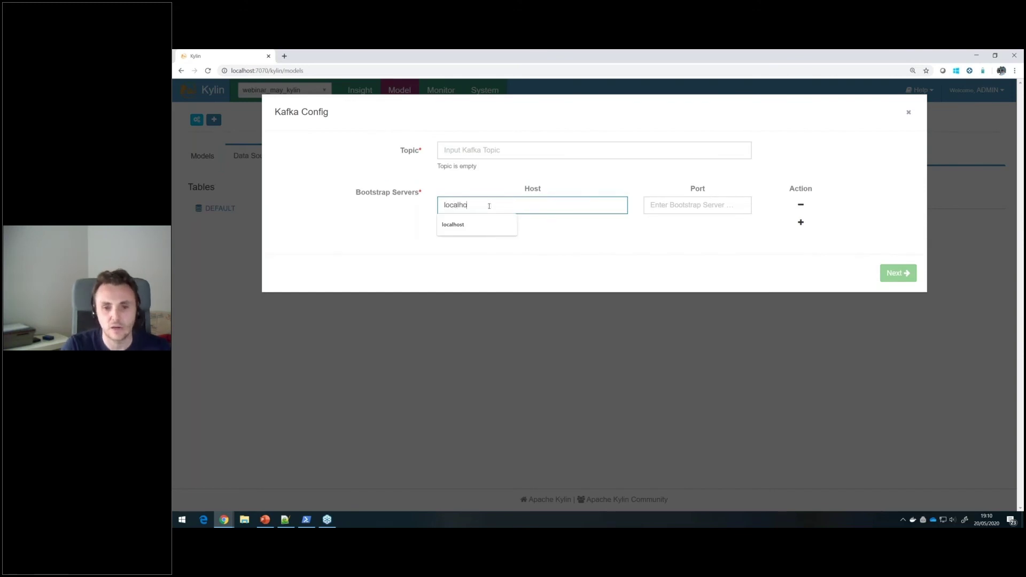
pyautogui.click(739, 204)
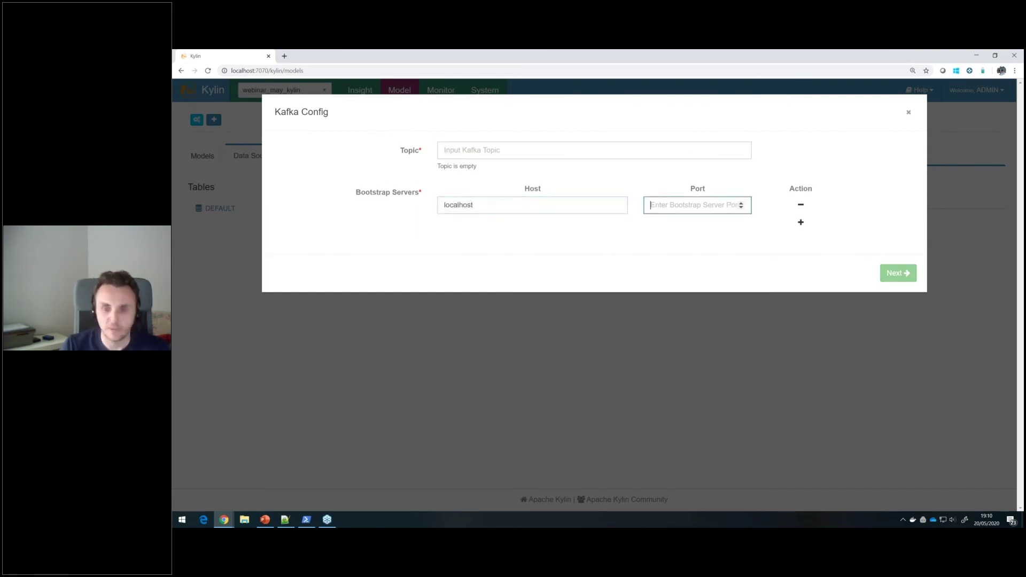
pyautogui.write('90')
pyautogui.press('BackSpace')
pyautogui.write('0')
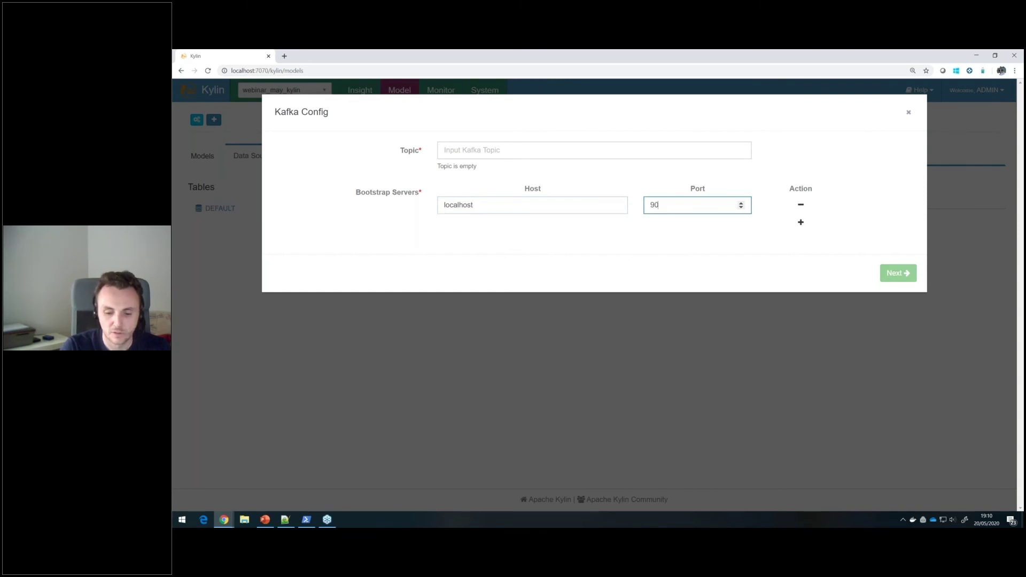
pyautogui.write('92')
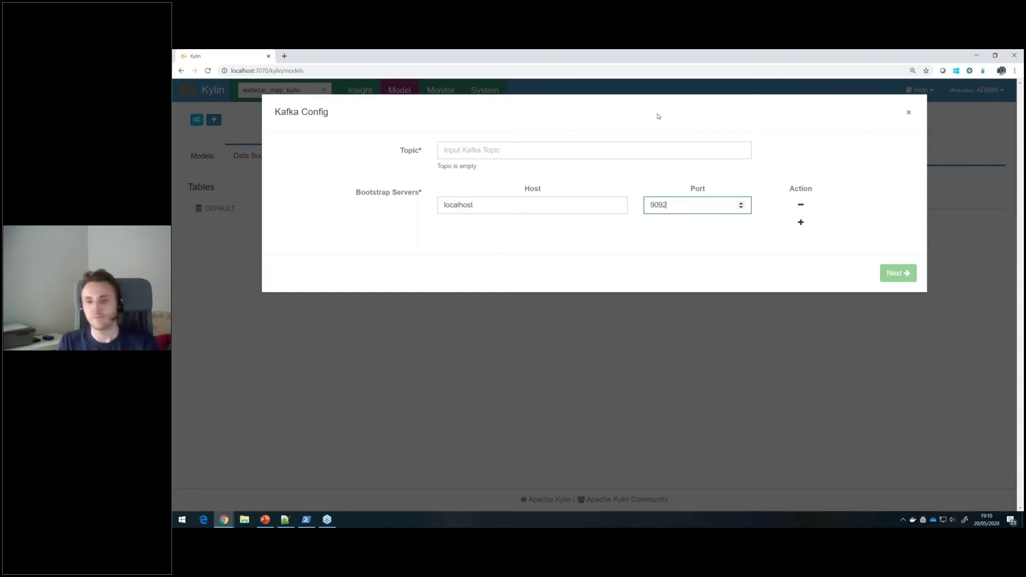
# Switch to the PowerShell terminal, clear the pending command and list the Kafka topics with kafka-topics.sh --zookeeper localhost:2181 --list
pyautogui.click(535, 146)
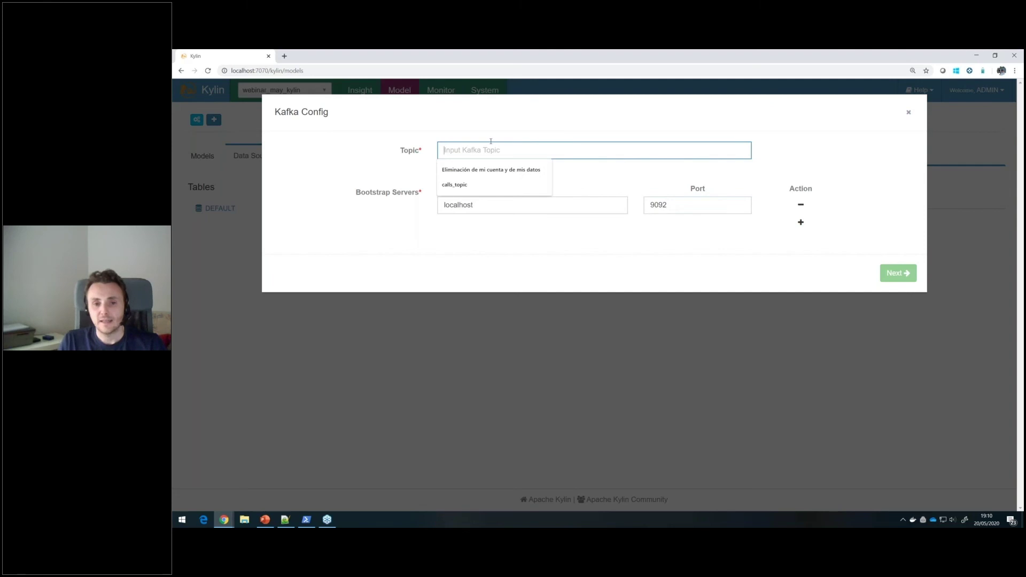
pyautogui.click(307, 521)
pyautogui.press('BackSpace')
pyautogui.press('BackSpace')
pyautogui.press('BackSpace')
pyautogui.press('BackSpace')
pyautogui.press('BackSpace')
pyautogui.press('BackSpace')
pyautogui.press('BackSpace')
pyautogui.press('BackSpace')
pyautogui.press('BackSpace')
pyautogui.press('BackSpace')
pyautogui.press('BackSpace')
pyautogui.press('BackSpace')
pyautogui.press('BackSpace')
pyautogui.press('BackSpace')
pyautogui.press('BackSpace')
pyautogui.press('BackSpace')
pyautogui.press('BackSpace')
pyautogui.press('BackSpace')
pyautogui.press('BackSpace')
pyautogui.press('BackSpace')
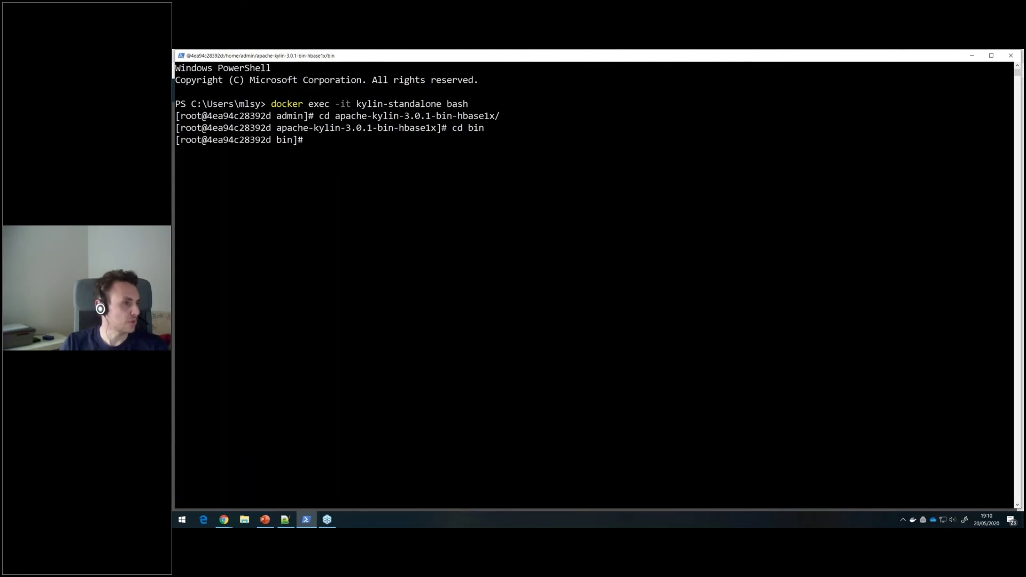
pyautogui.hotkey('alt', 'Tab')
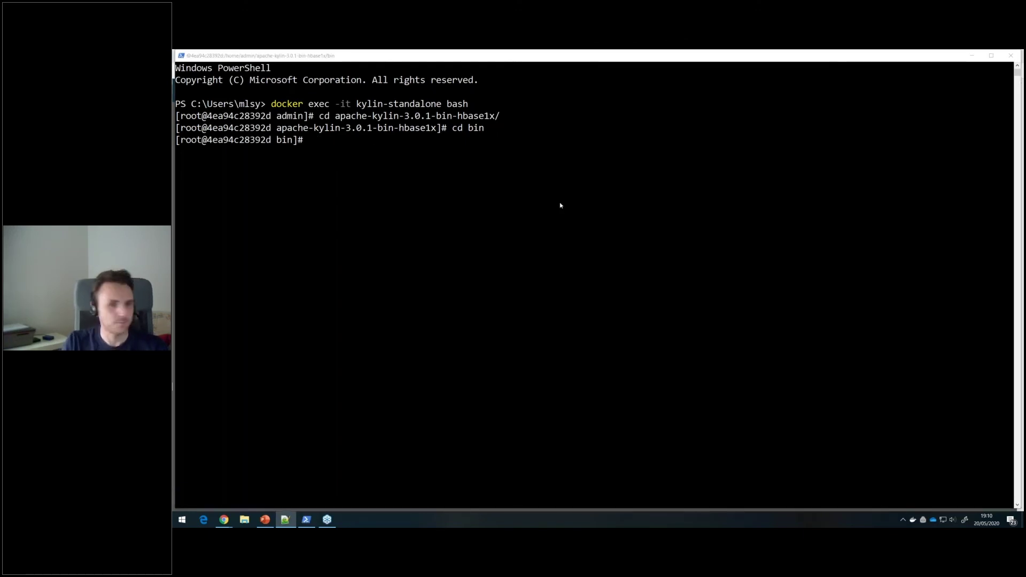
pyautogui.hotkey('alt', 'Tab')
pyautogui.write('kafka-topics.sh --zookeeper localhost:2181 --list')
pyautogui.press('Return')
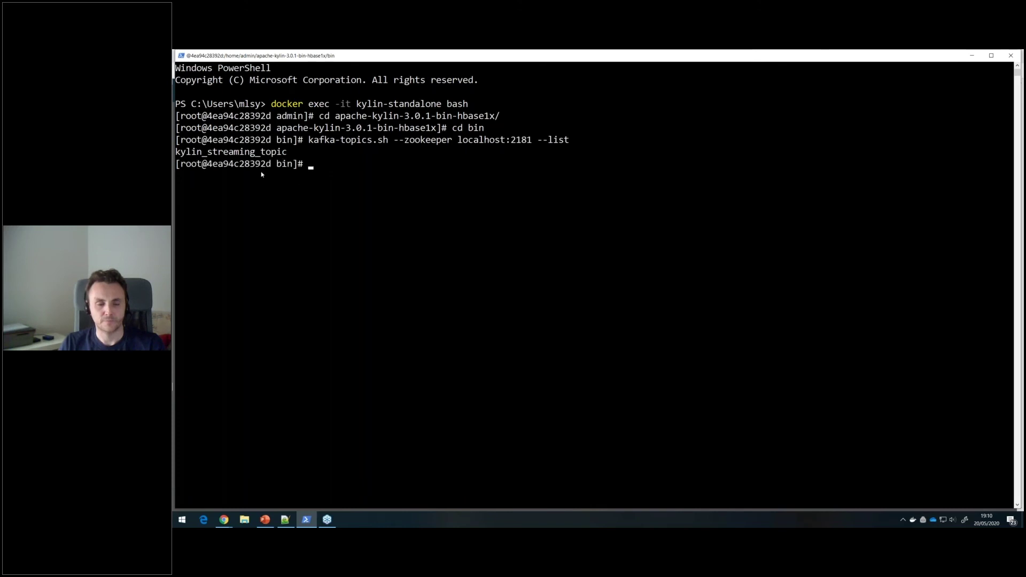
# Copy kylin_streaming_topic from the terminal into the Kafka configuration's topic in Kylin and continue to the streaming table mapping
pyautogui.moveTo(289, 152); pyautogui.dragTo(178, 152)
pyautogui.hotkey('ctrl', 'c')
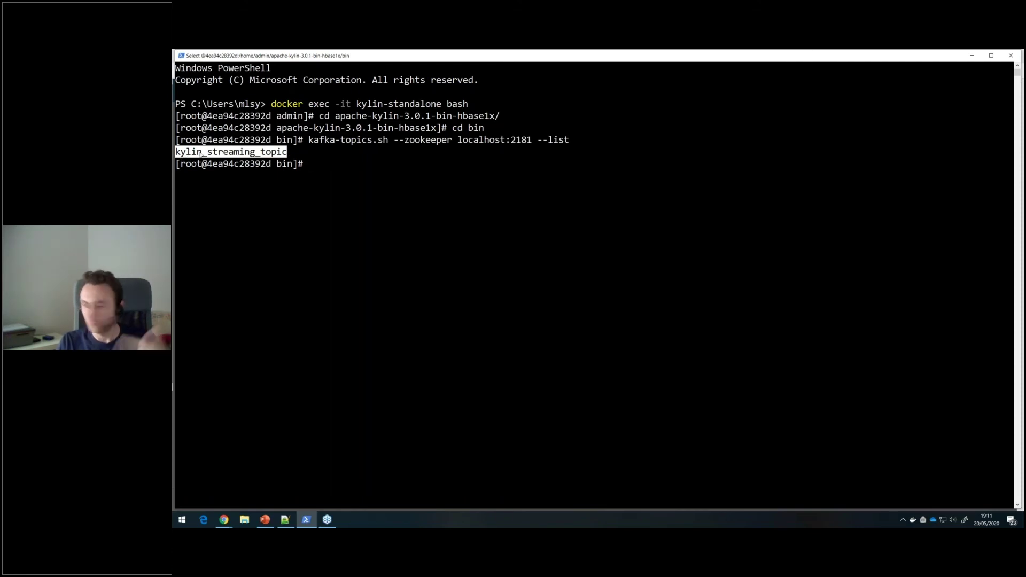
pyautogui.rightClick(225, 152)
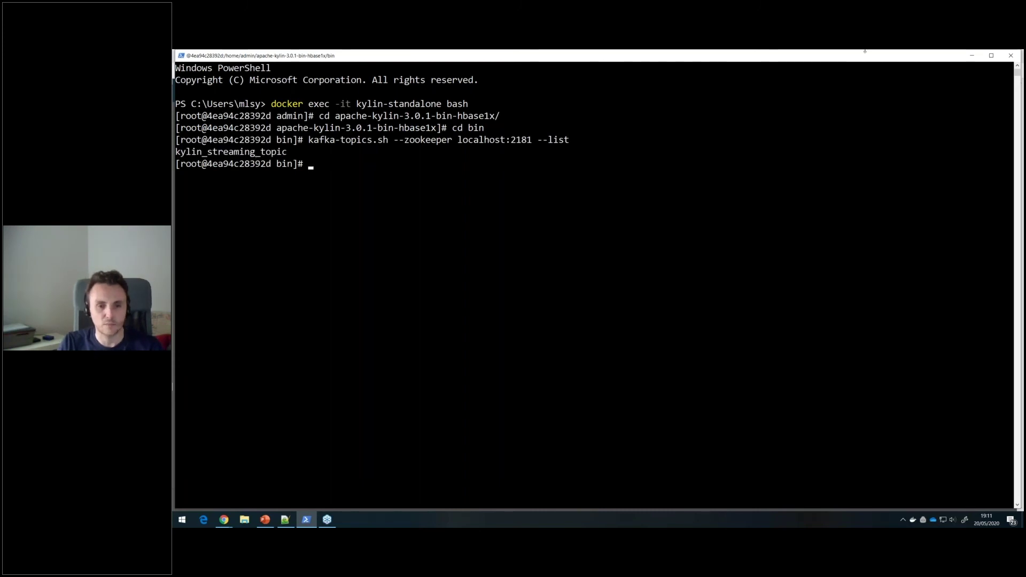
pyautogui.click(972, 55)
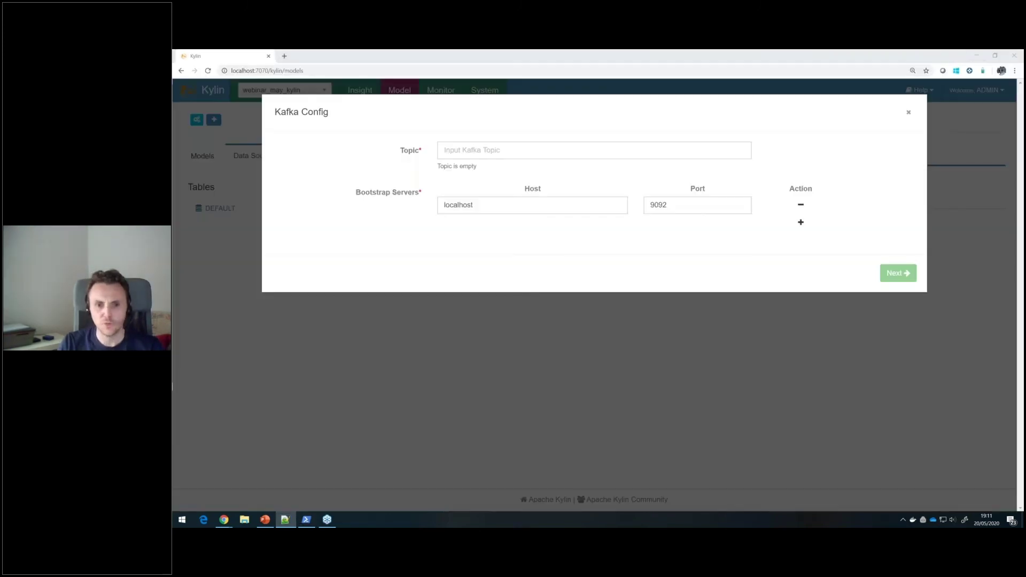
pyautogui.hotkey('ctrl', 'v')
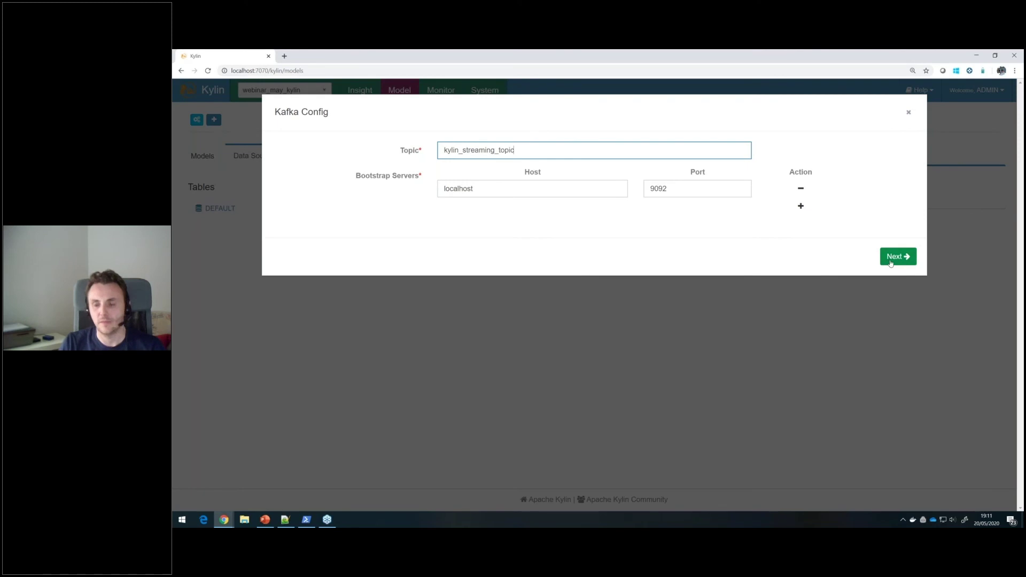
pyautogui.press('Return')
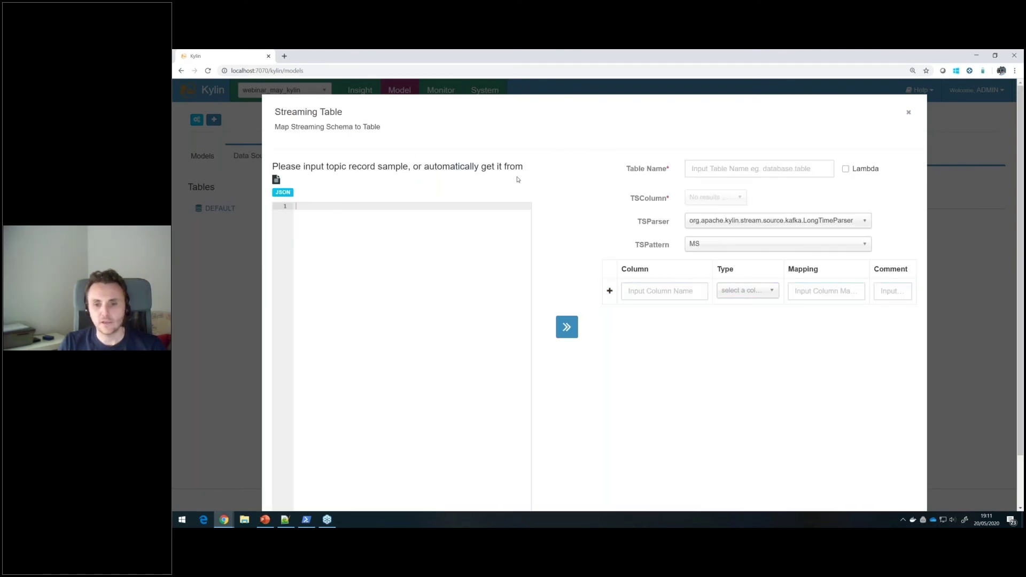
# Switch to the PowerShell terminal and run the prepared kafka-console-consumer.sh command to read one message from kylin_streaming_topic
pyautogui.scroll(-2, 517, 182)
pyautogui.scroll(2, 497, 187)
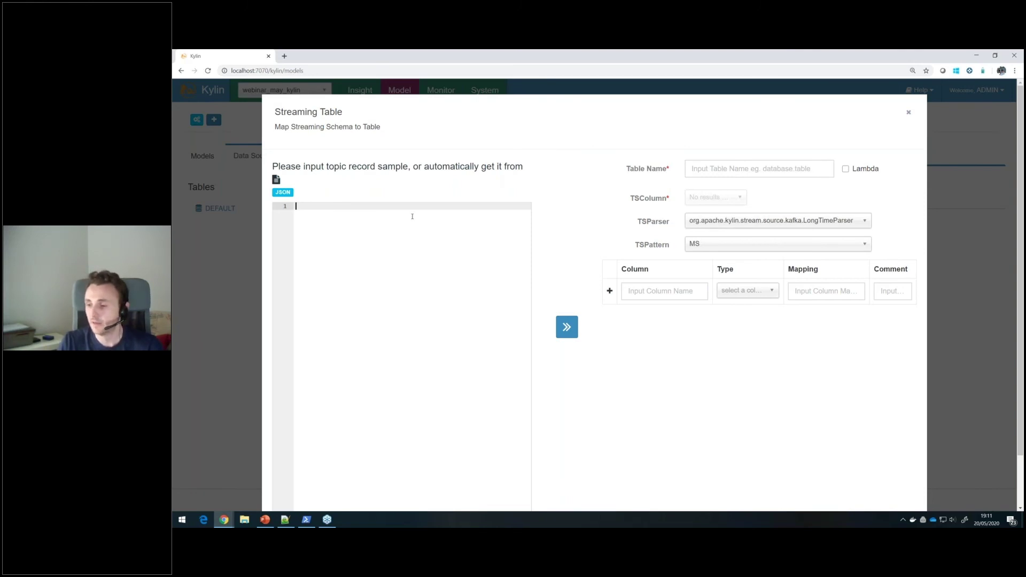
pyautogui.click(297, 208)
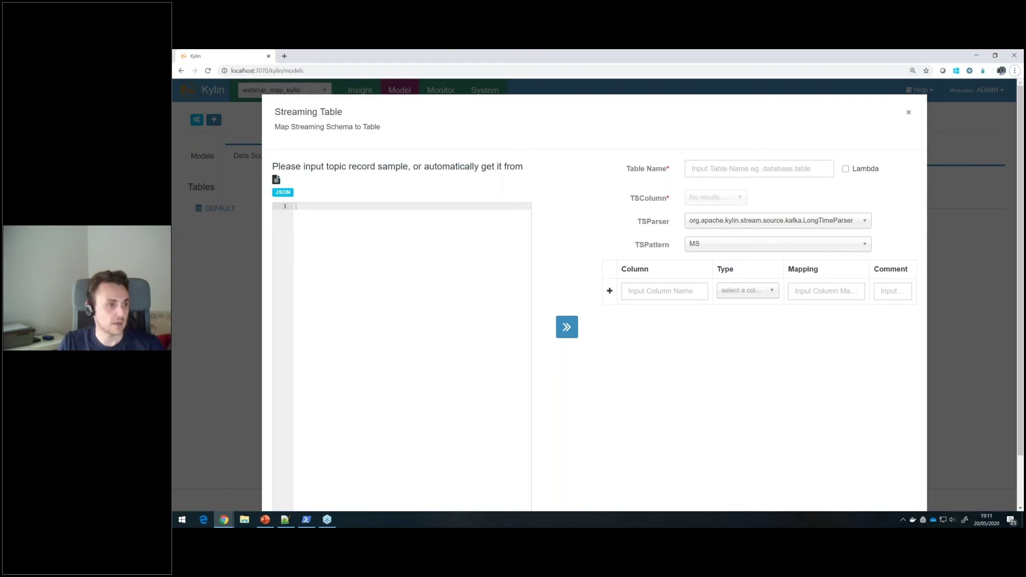
pyautogui.hotkey('alt', 'Tab')
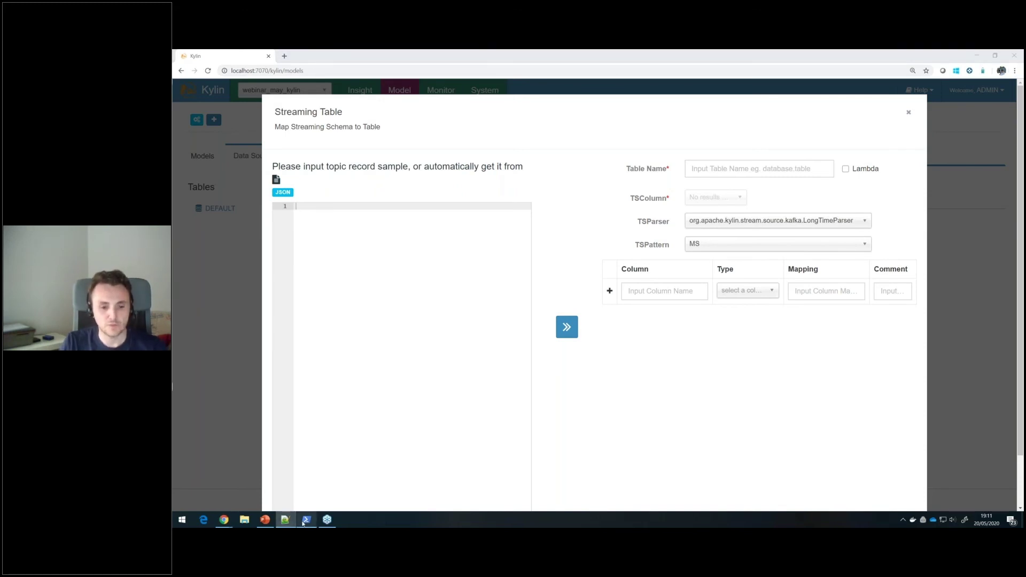
pyautogui.hotkey('alt', 'Tab')
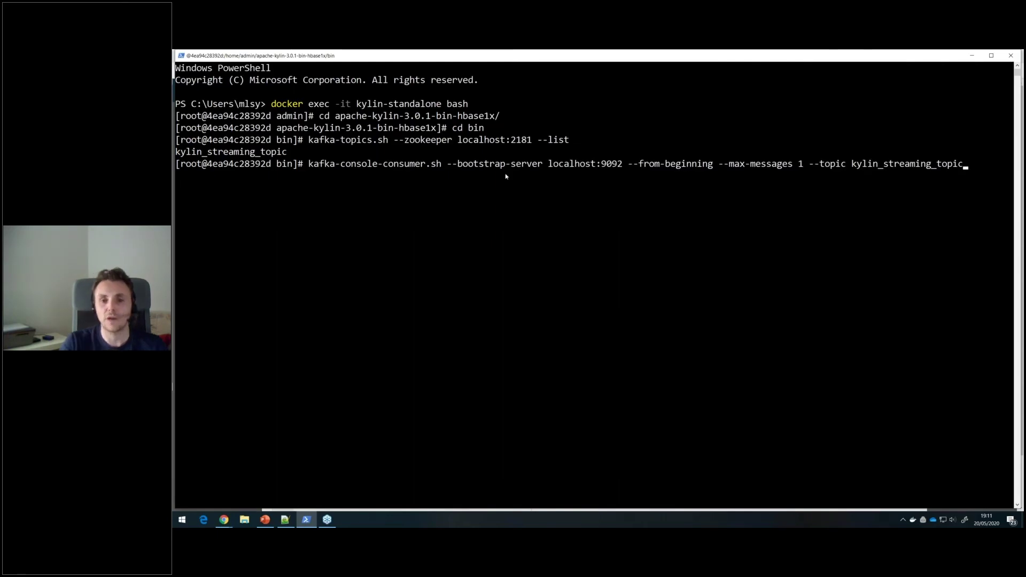
pyautogui.press('Return')
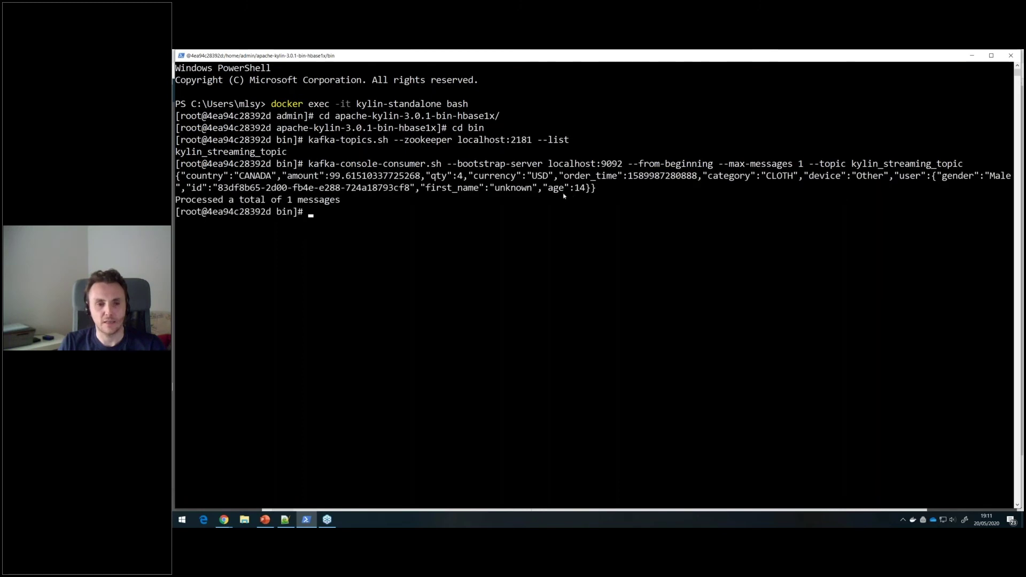
# Copy the printed JSON message into Kylin's topic record sample and generate the streaming table columns from it
pyautogui.moveTo(600, 192); pyautogui.dragTo(180, 185)
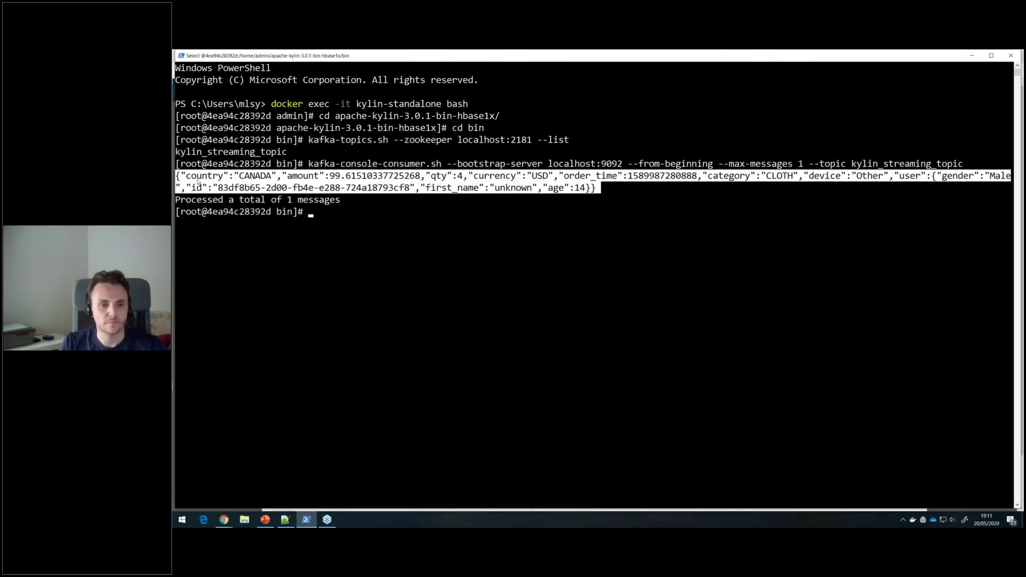
pyautogui.rightClick(232, 188)
pyautogui.hotkey('alt', 'Tab')
pyautogui.hotkey('ctrl', 'v')
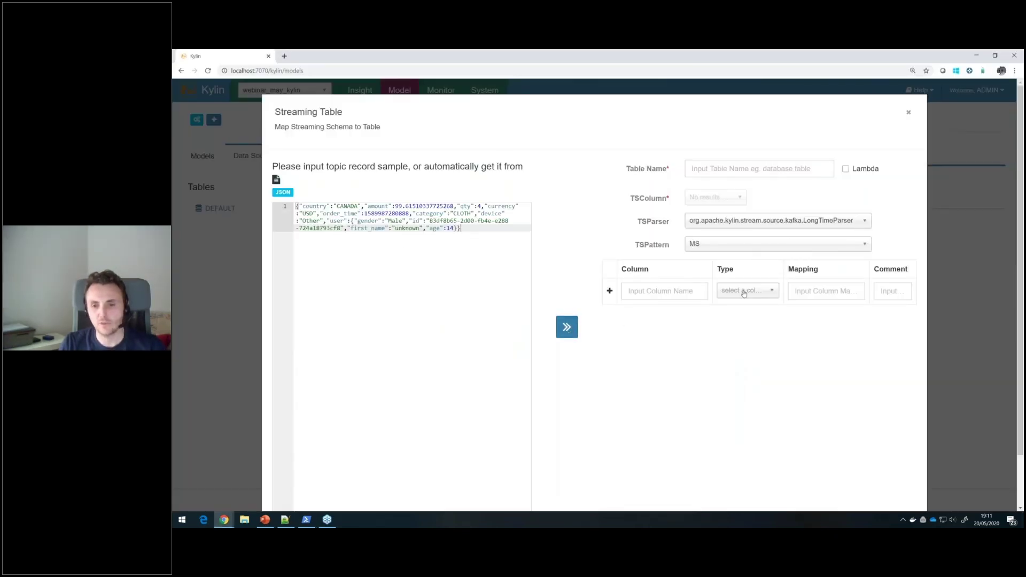
pyautogui.scroll(-2, 677, 278)
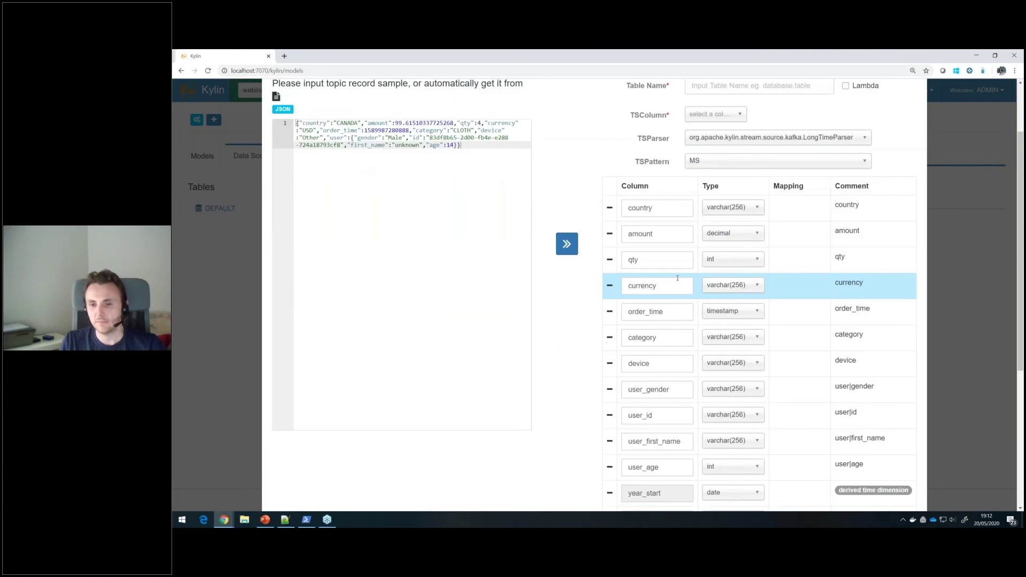
# Check the generated column mapping and set the streaming table's TSColumn to order_time
pyautogui.scroll(-4, 677, 278)
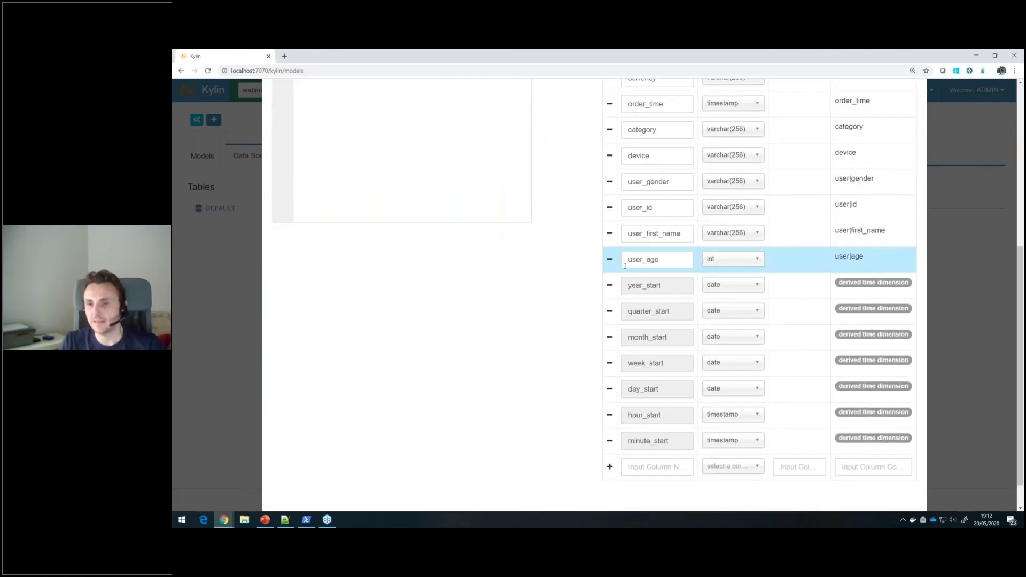
pyautogui.scroll(2, 620, 273)
pyautogui.scroll(1, 624, 266)
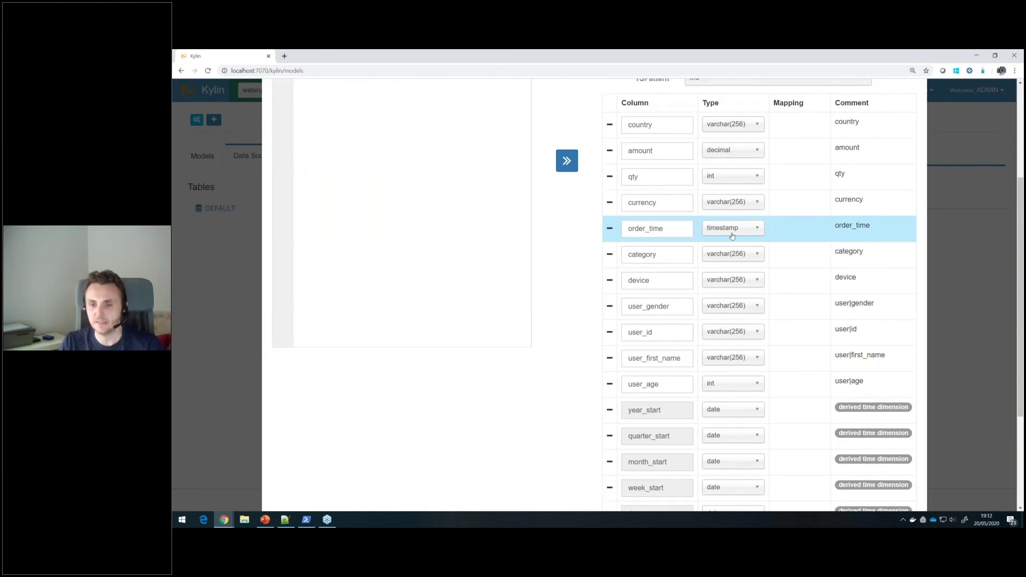
pyautogui.scroll(-3, 576, 384)
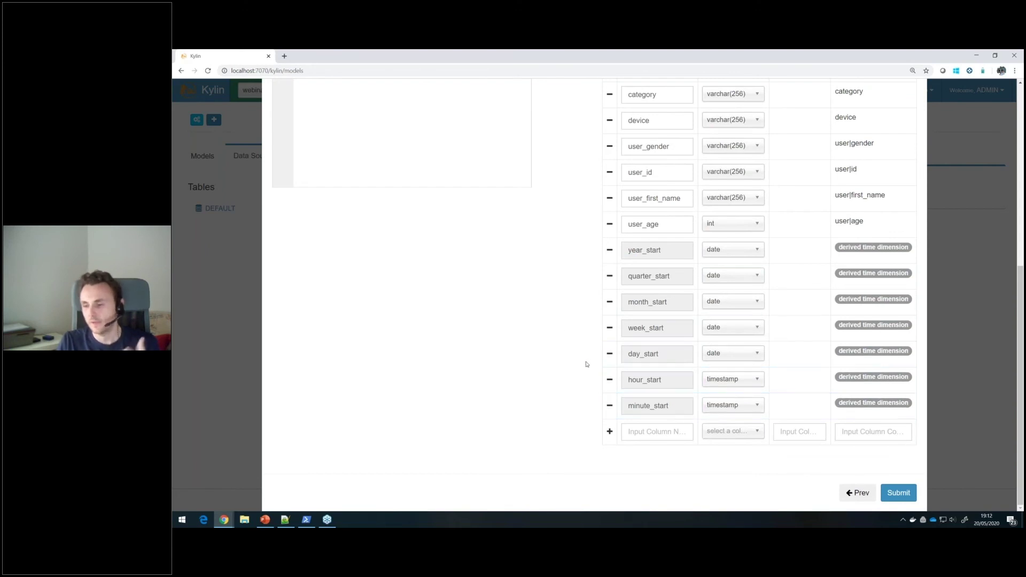
pyautogui.scroll(1, 892, 302)
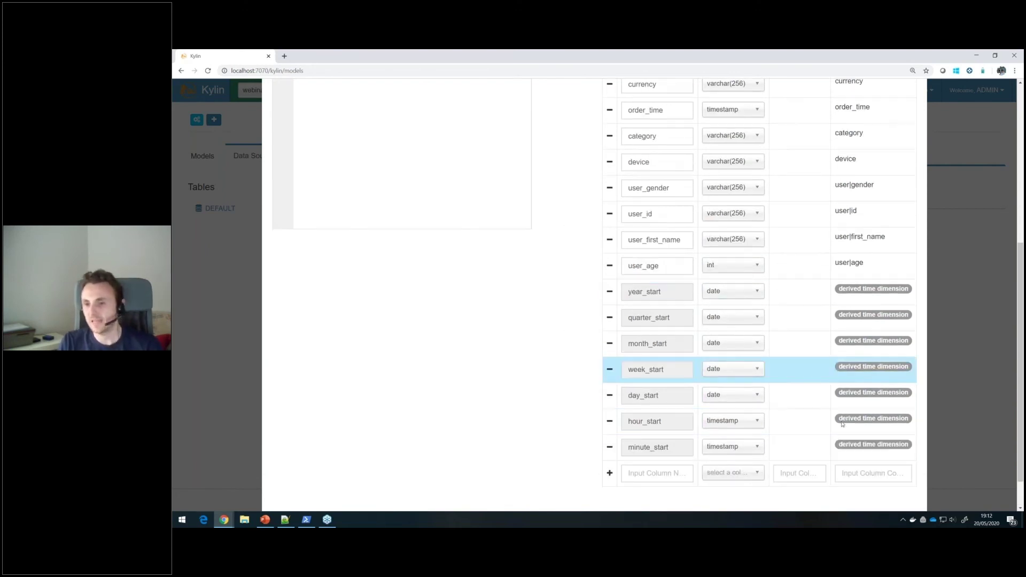
pyautogui.scroll(7, 833, 259)
pyautogui.click(715, 198)
pyautogui.click(711, 228)
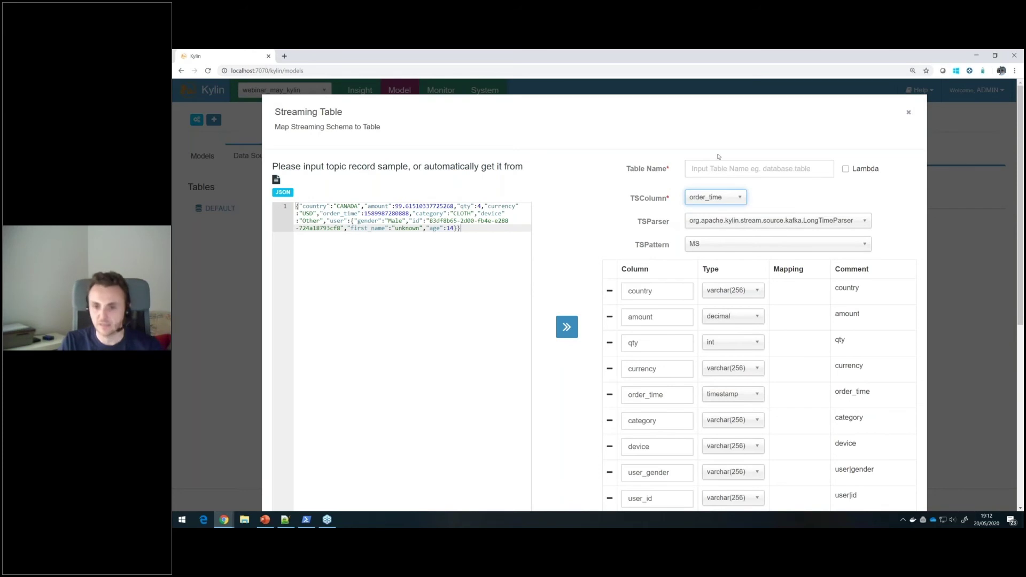
# Name the streaming table kafka_orders
pyautogui.click(708, 169)
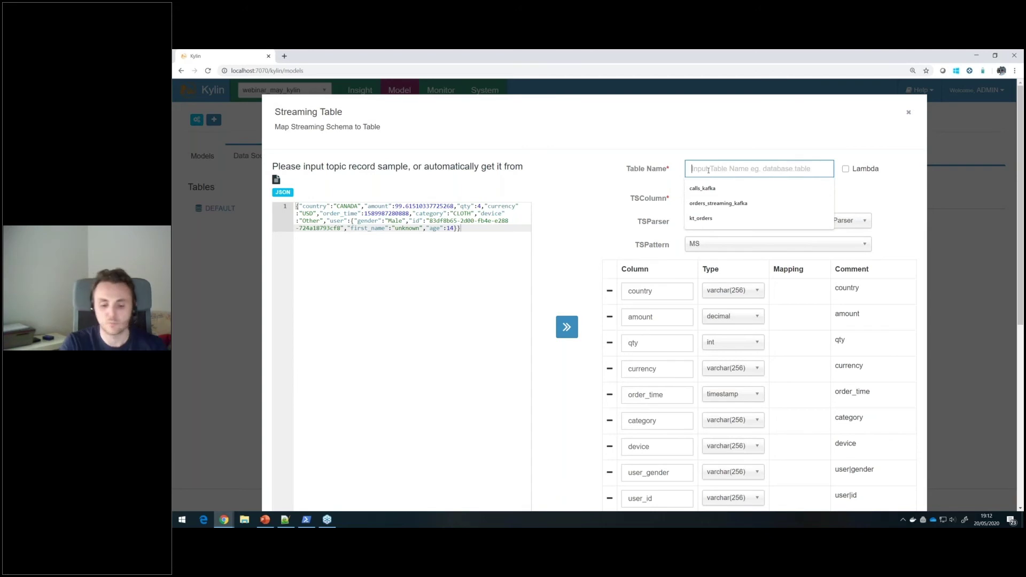
pyautogui.write('laf')
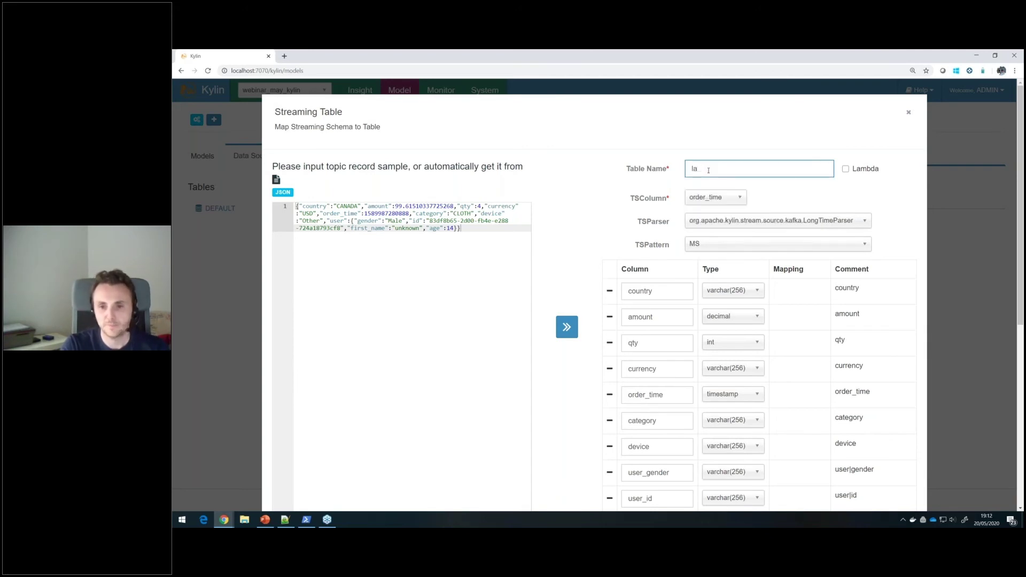
pyautogui.press('BackSpace')
pyautogui.write('kafk')
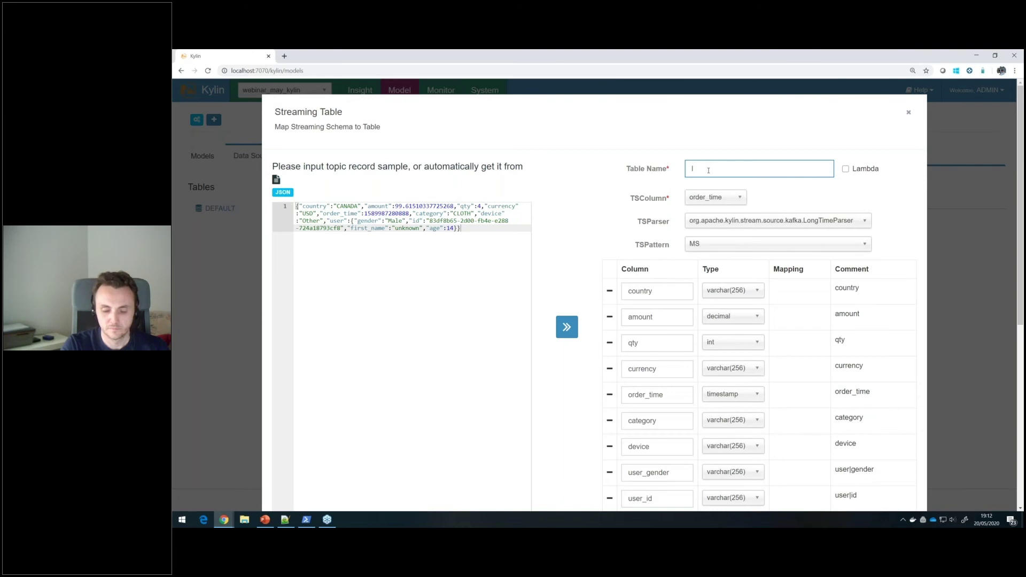
pyautogui.write('a_orders')
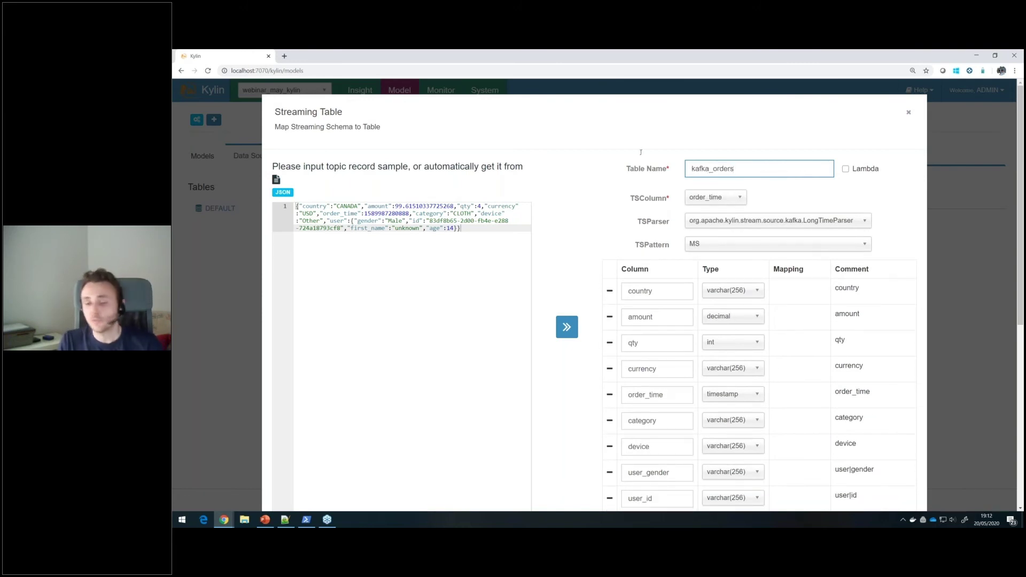
# Examine the amount, qty, order_time and country values in the JSON sample record
pyautogui.click(379, 248)
pyautogui.hotkey('ctrl', 'a')
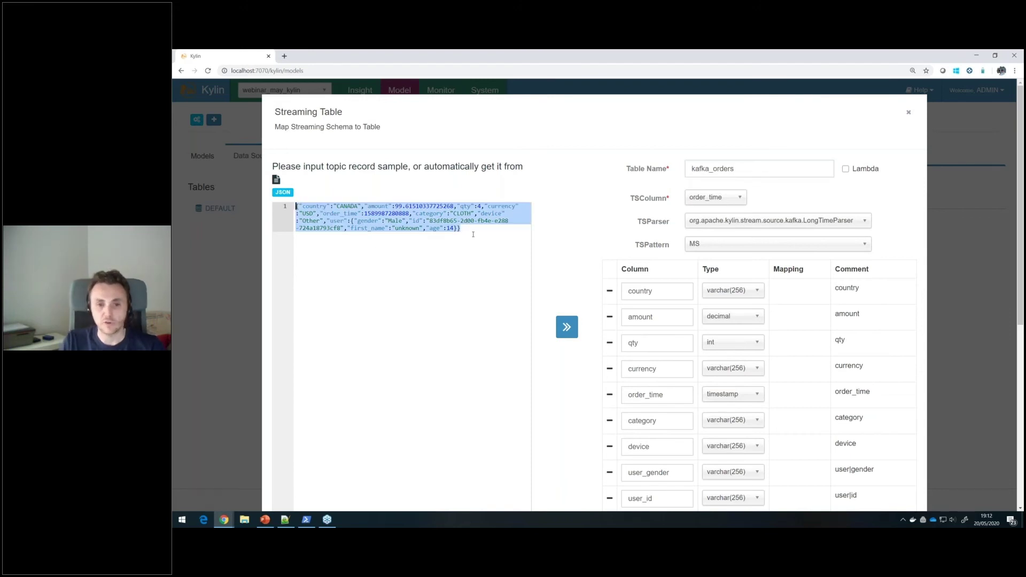
pyautogui.click(479, 206)
pyautogui.doubleClick(414, 207)
pyautogui.doubleClick(479, 206)
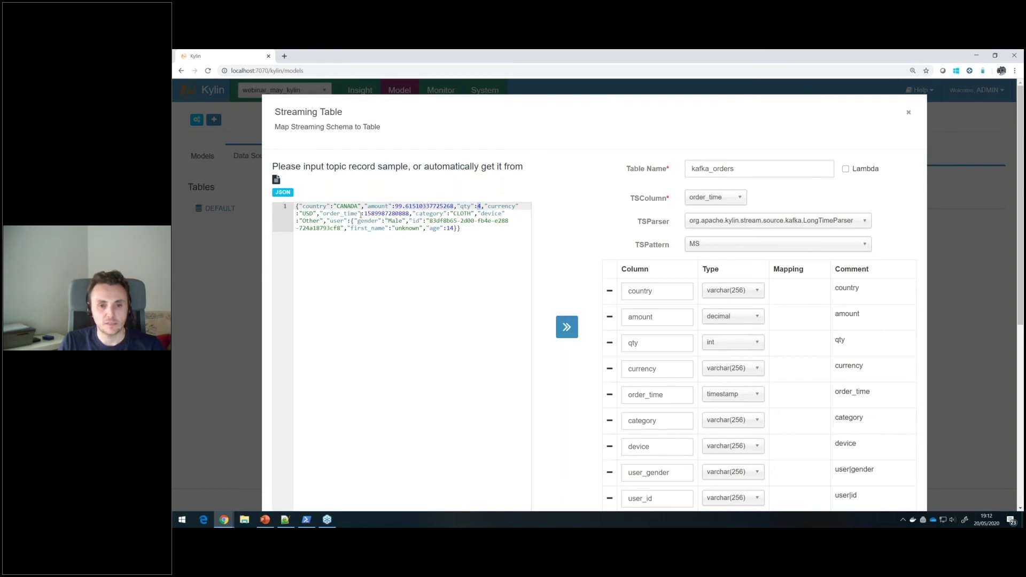
pyautogui.doubleClick(371, 214)
pyautogui.doubleClick(350, 206)
# Submit the streaming table and expand the DEFAULT database in the data sources to show its tables
pyautogui.scroll(-6, 512, 344)
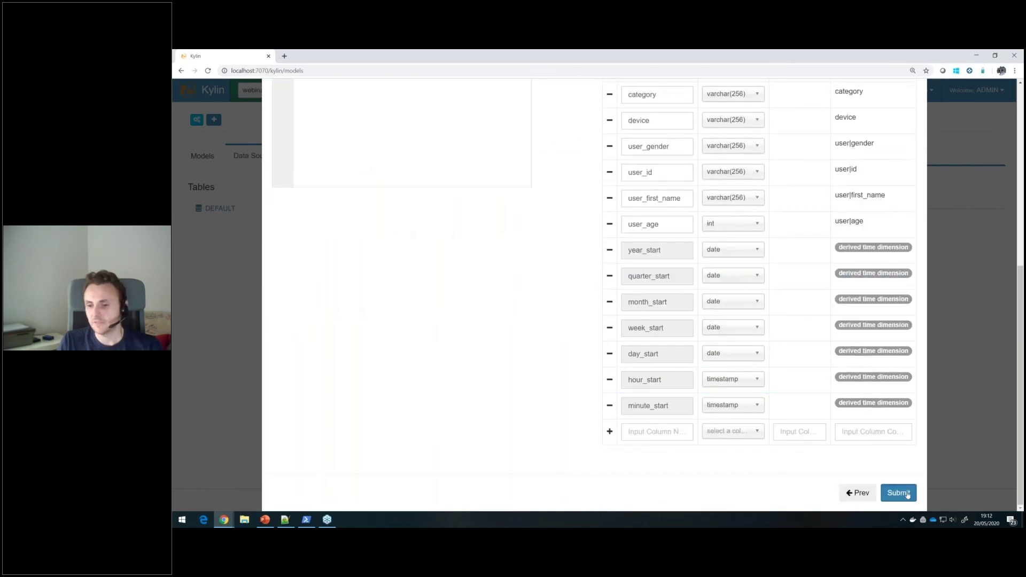
pyautogui.click(908, 493)
pyautogui.click(612, 300)
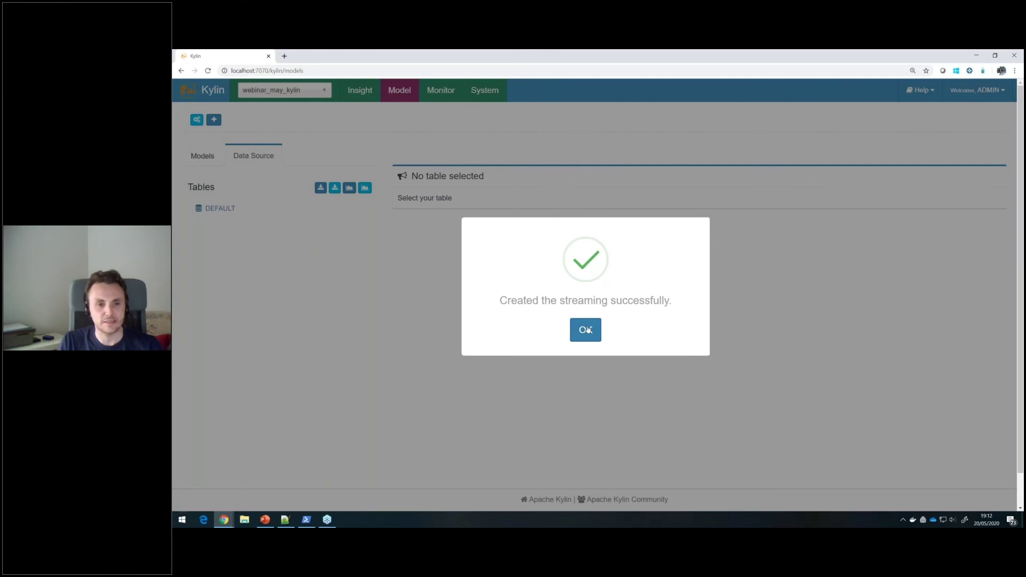
pyautogui.click(587, 330)
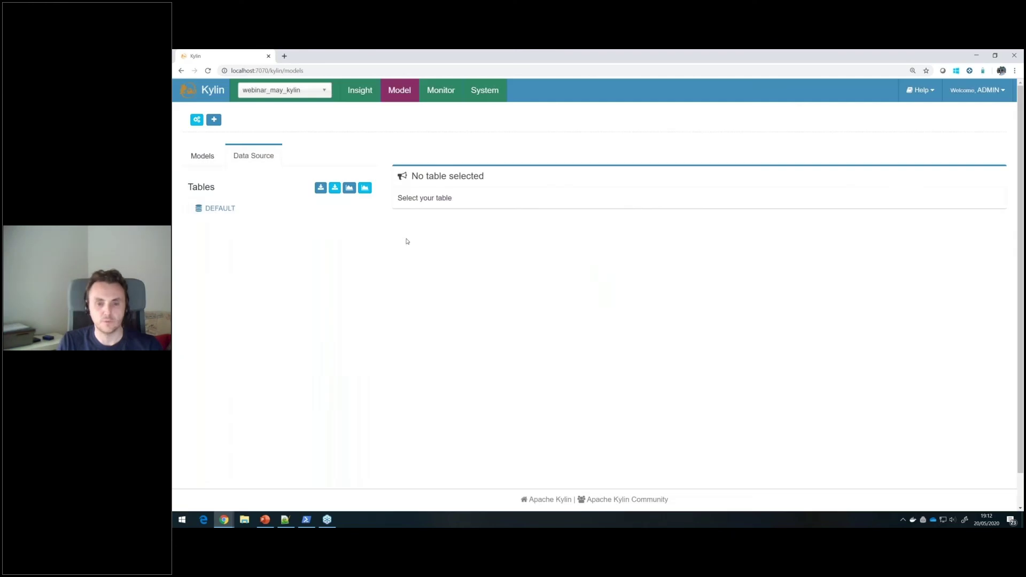
pyautogui.click(215, 210)
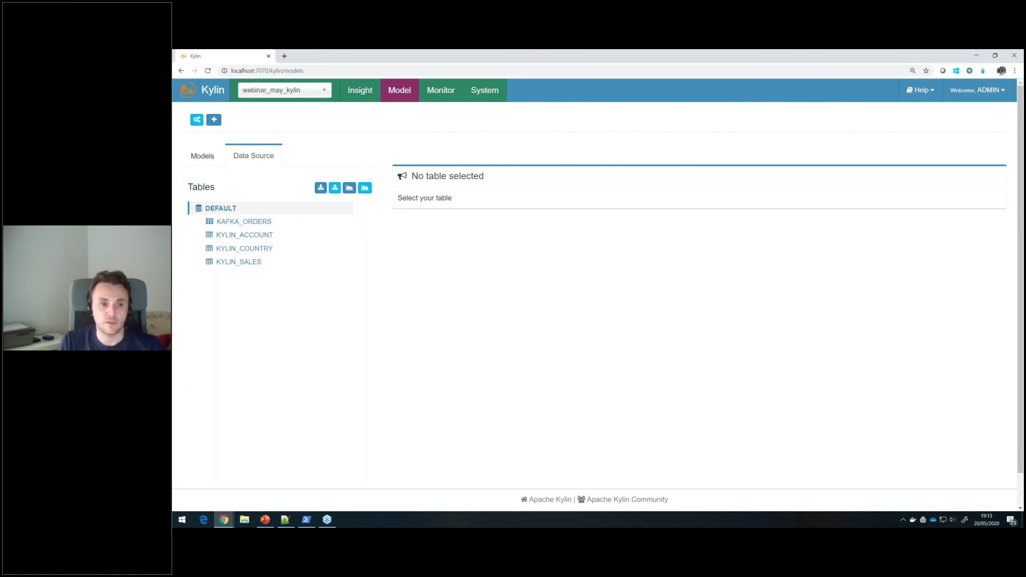
# Create a new model named model_rt and continue to its data model
pyautogui.click(202, 156)
pyautogui.click(220, 184)
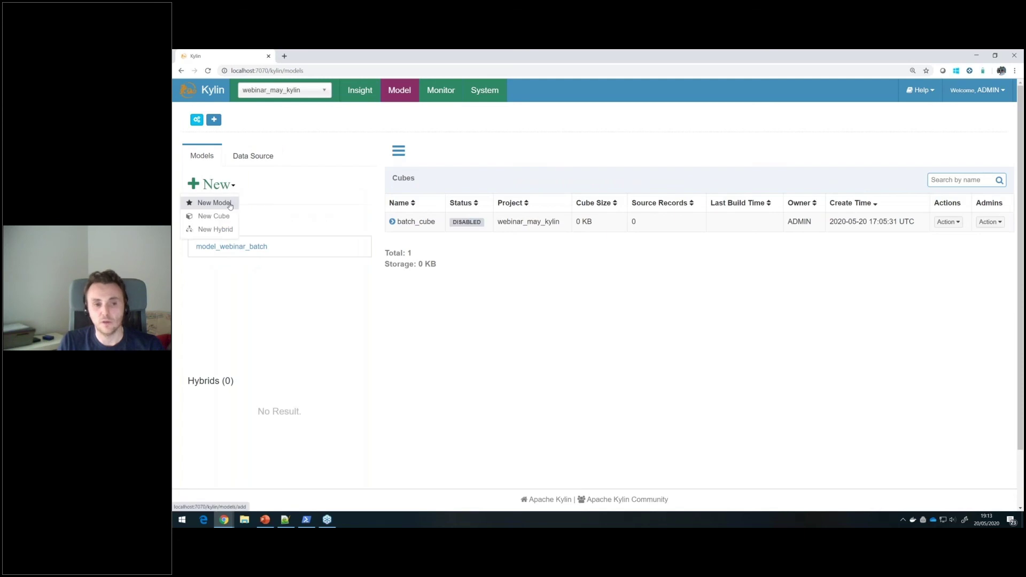
pyautogui.click(211, 202)
pyautogui.click(416, 209)
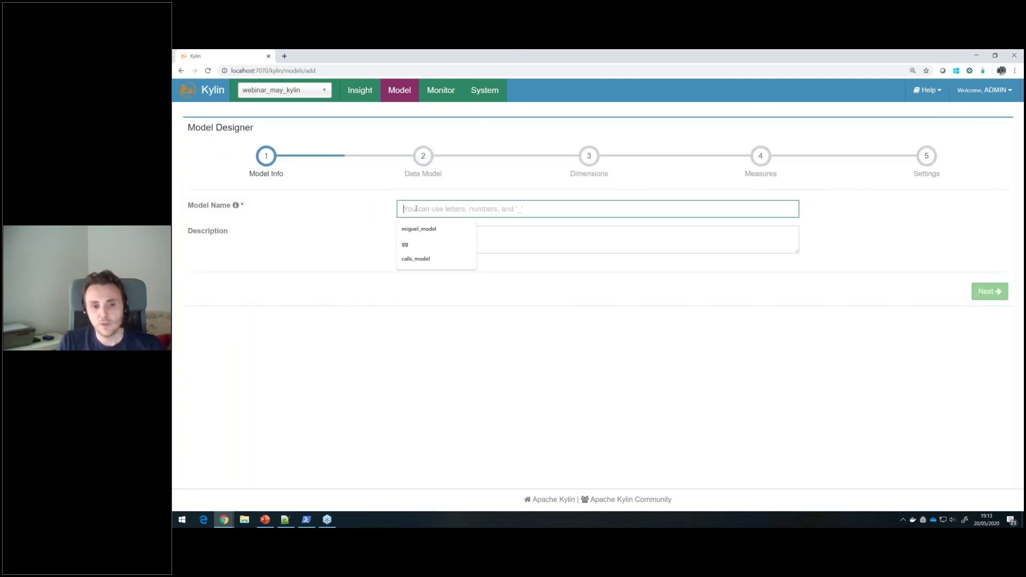
pyautogui.write('model_rt')
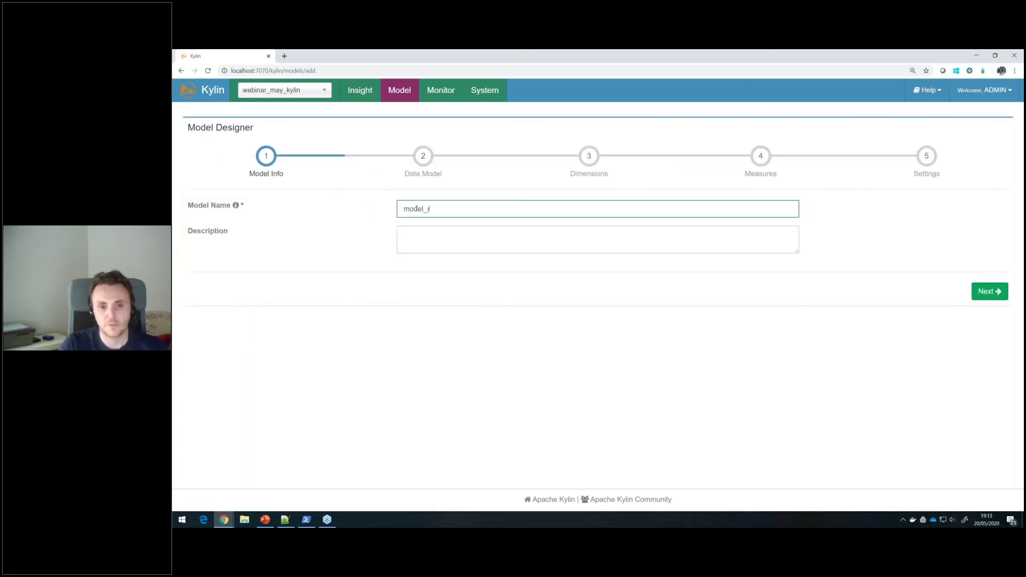
pyautogui.click(990, 291)
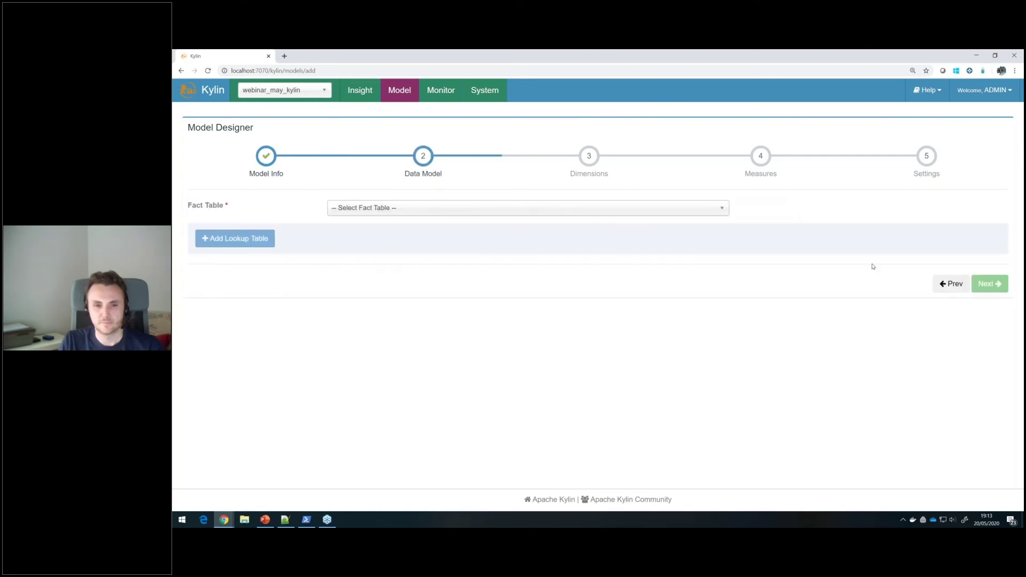
# Set the model's fact table to DEFAULT.KAFKA_ORDERS and continue to the dimensions without adding a lookup table
pyautogui.click(403, 210)
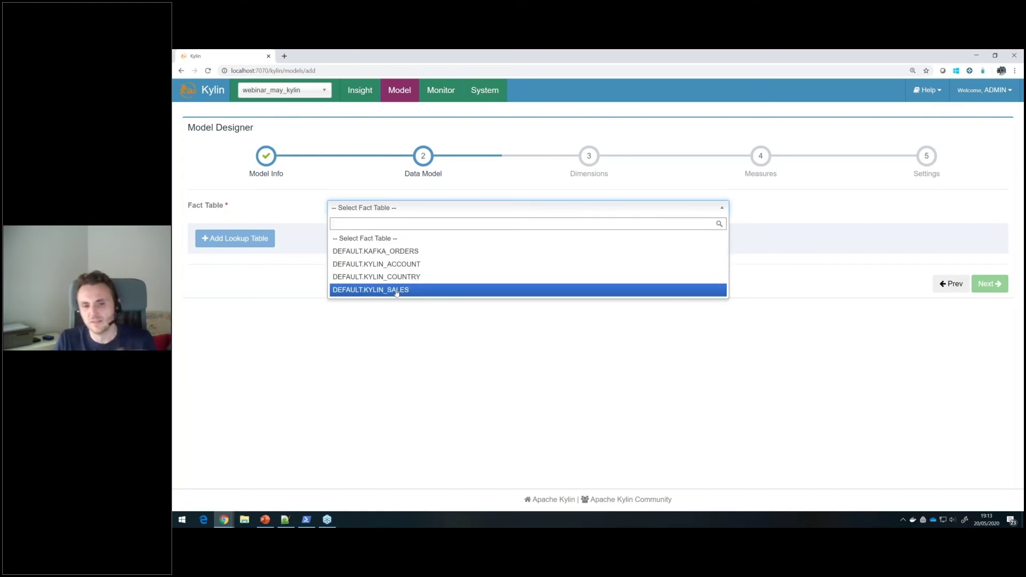
pyautogui.click(399, 253)
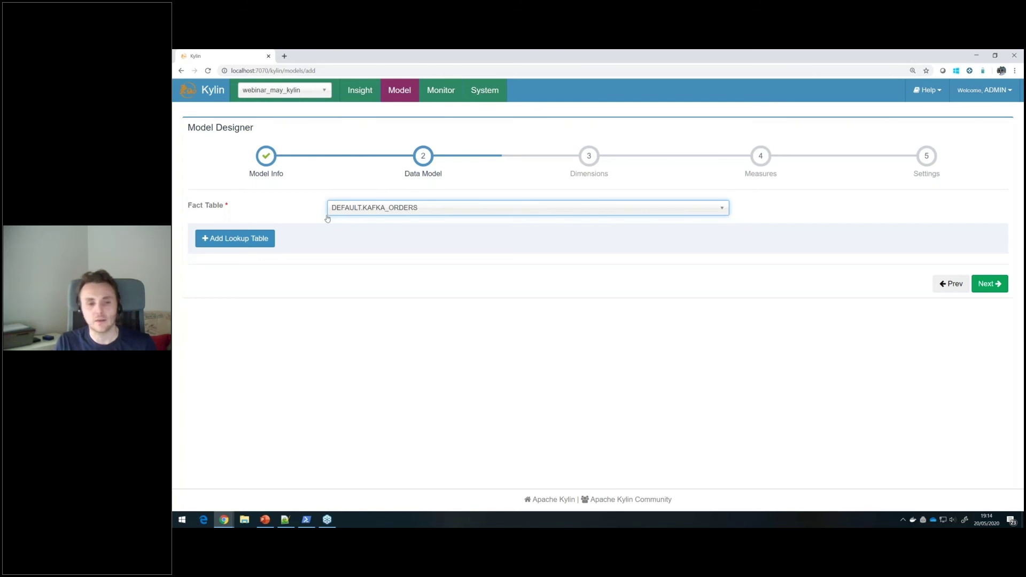
pyautogui.click(233, 242)
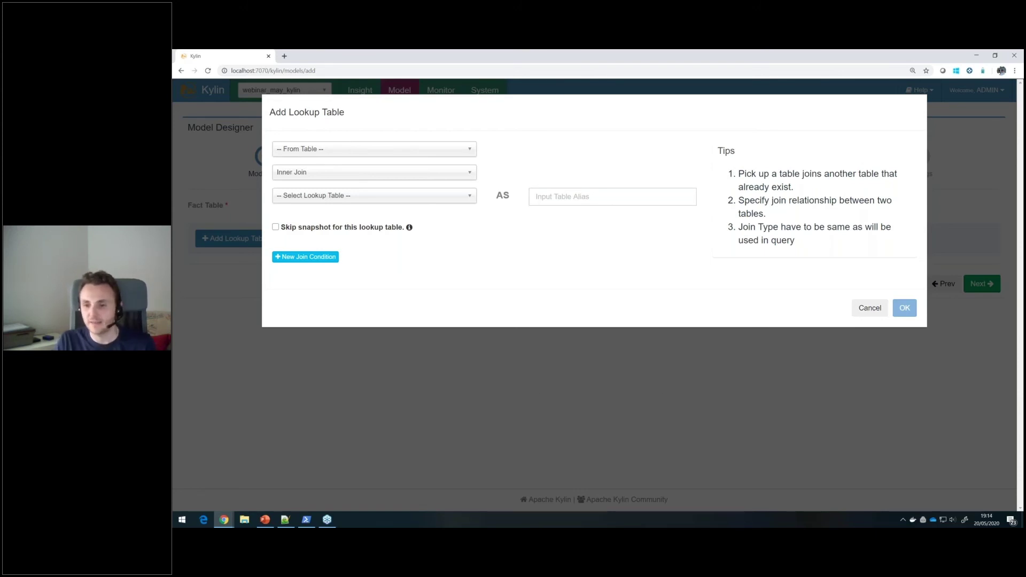
pyautogui.press('Escape')
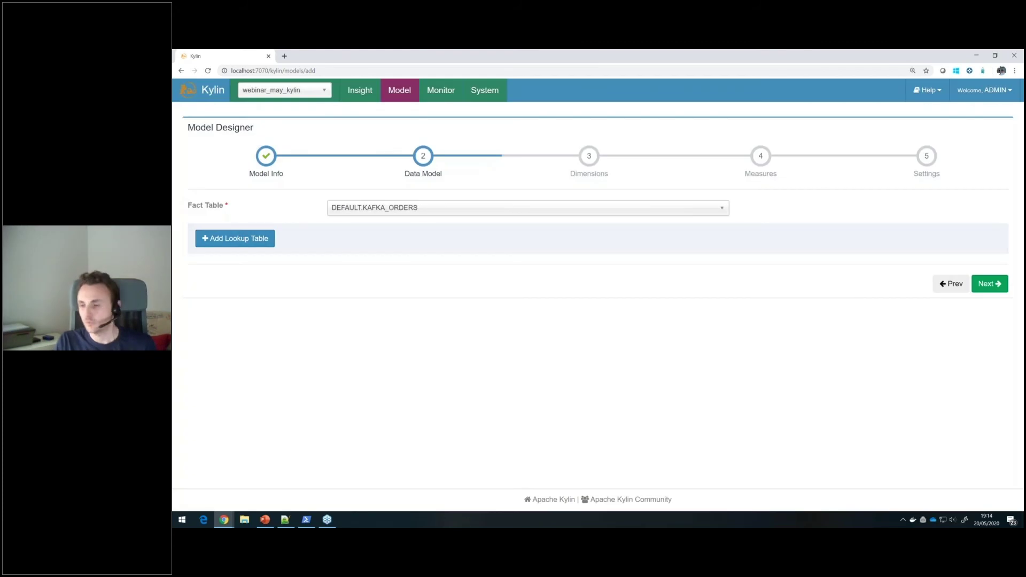
pyautogui.click(987, 289)
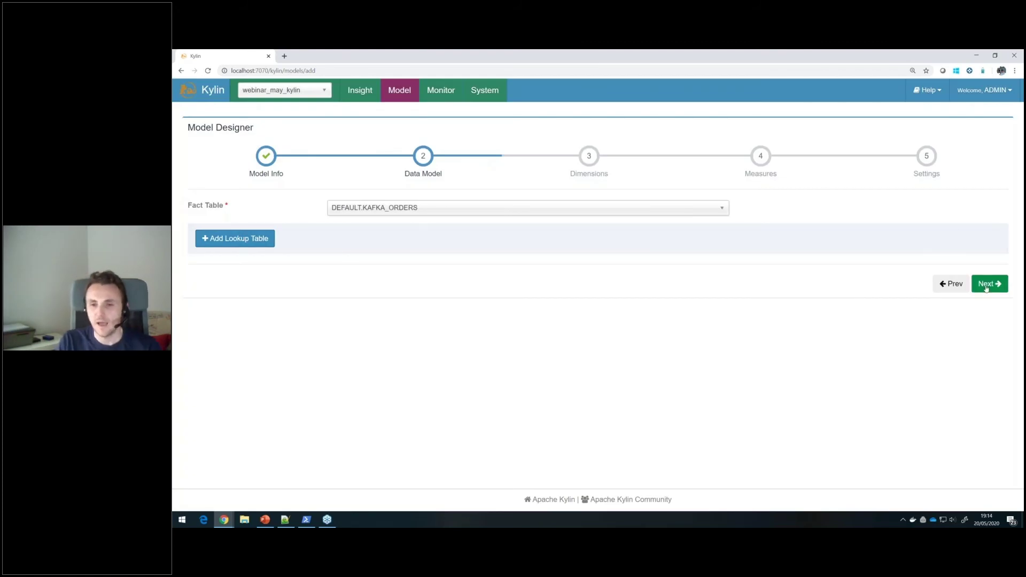
pyautogui.click(987, 289)
# Set COUNTRY, DEVICE, CATEGORY, USER_GENDER and USER_FIRST_NAME as the model's dimension columns and continue to the measures
pyautogui.click(457, 251)
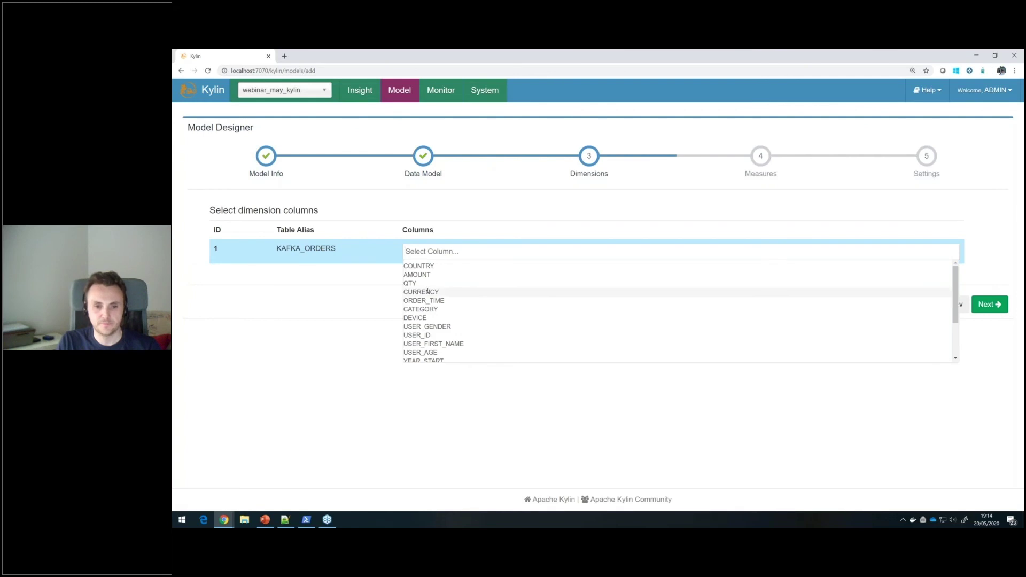
pyautogui.click(430, 266)
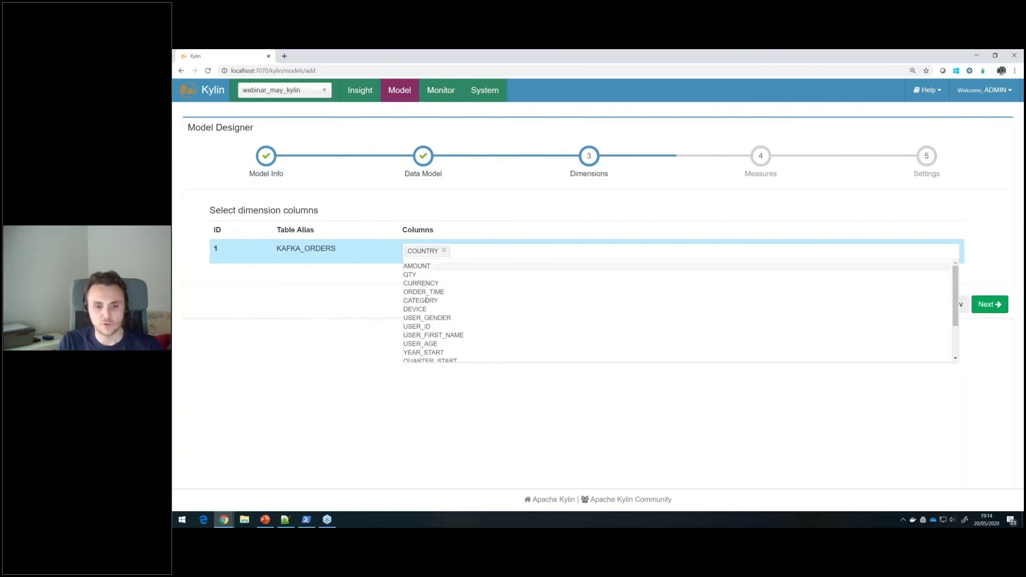
pyautogui.click(417, 309)
pyautogui.click(422, 300)
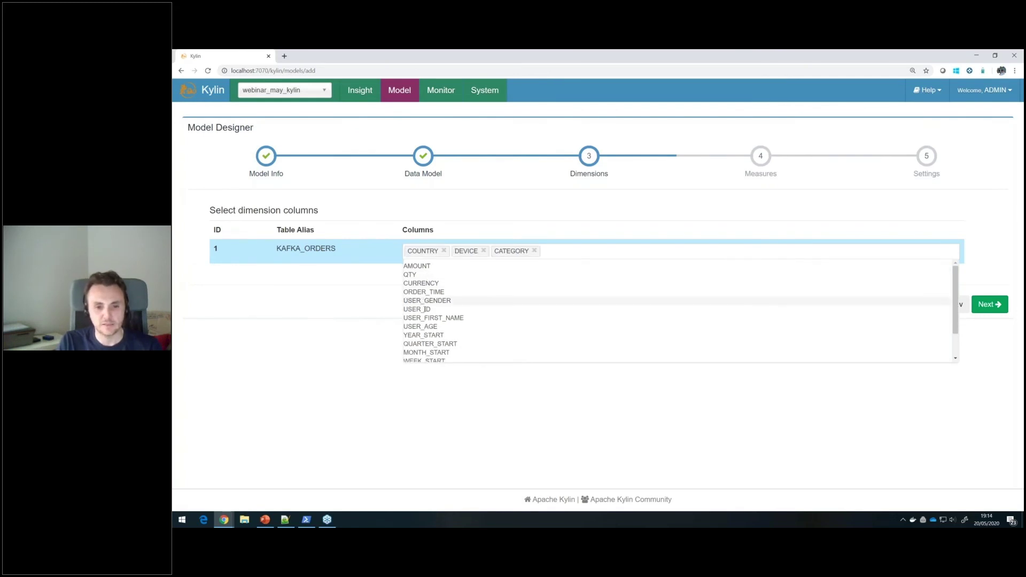
pyautogui.click(426, 301)
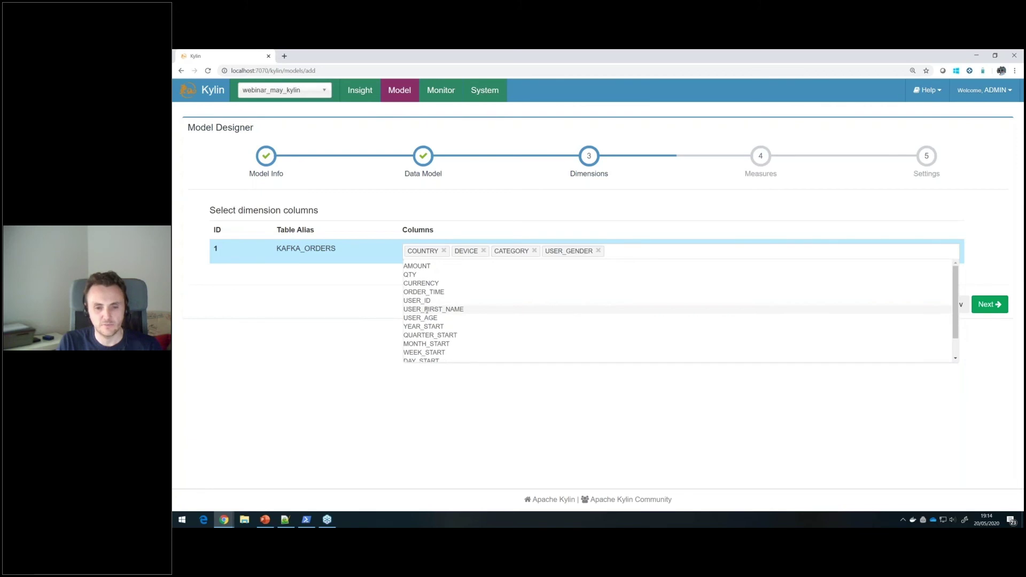
pyautogui.click(426, 310)
pyautogui.click(426, 310)
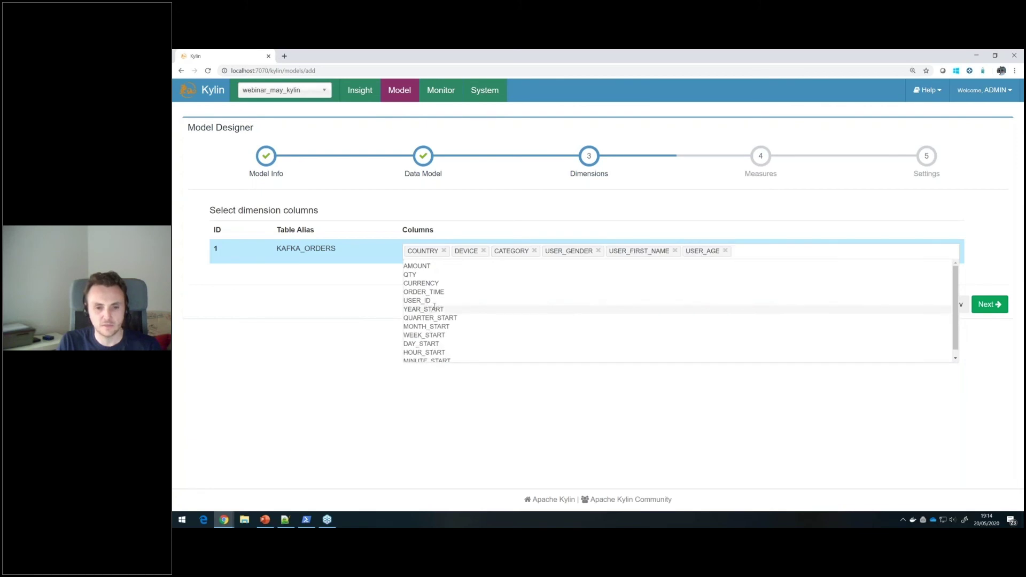
pyautogui.click(726, 251)
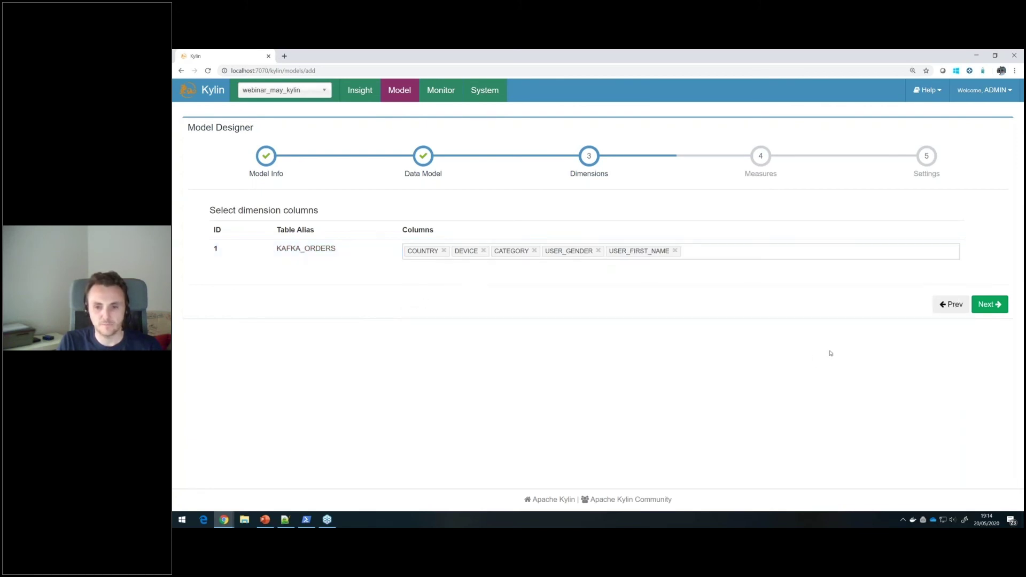
pyautogui.click(990, 304)
# Set AMOUNT and QTY as the model's measure columns and continue to the settings
pyautogui.click(446, 253)
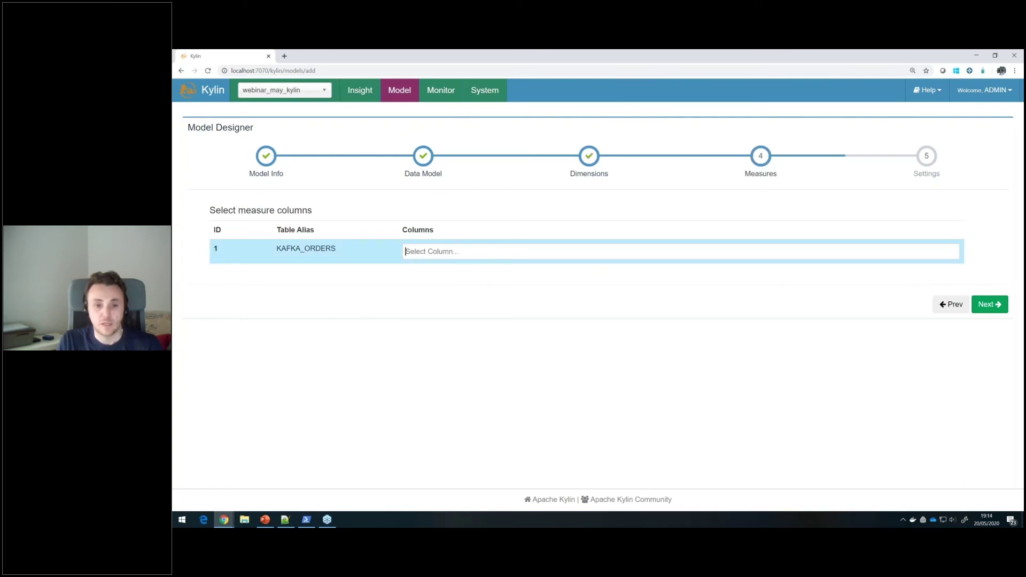
pyautogui.click(420, 267)
pyautogui.click(420, 266)
pyautogui.click(682, 442)
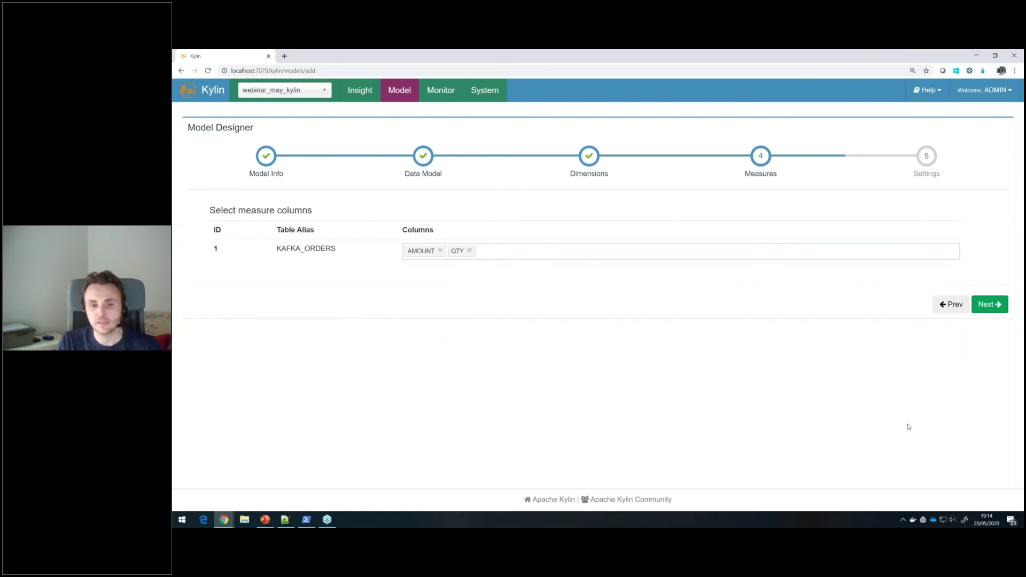
pyautogui.click(986, 316)
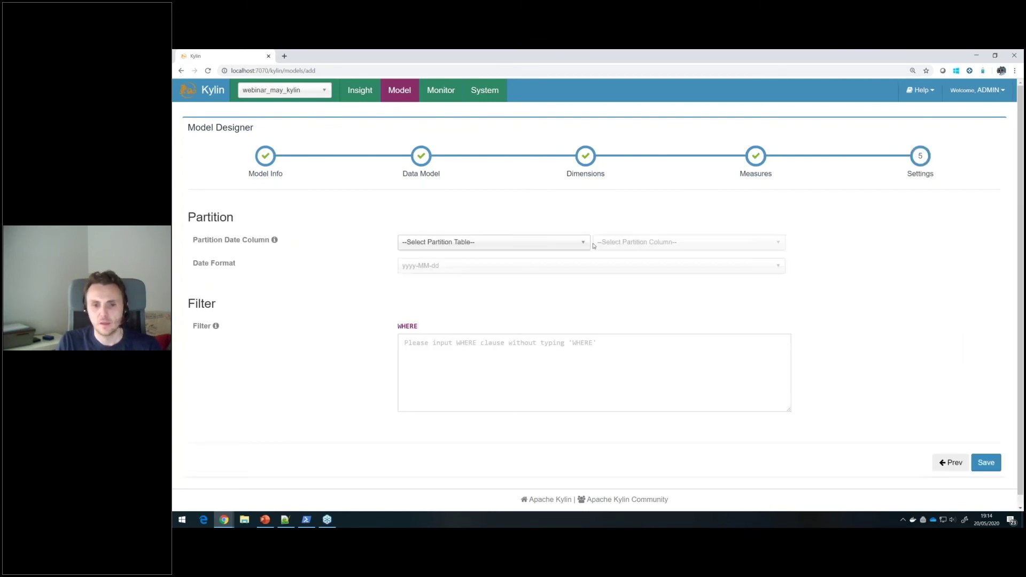
# Partition the model by the MINUTE_START column of KAFKA_ORDERS and save the model
pyautogui.click(549, 243)
pyautogui.click(474, 286)
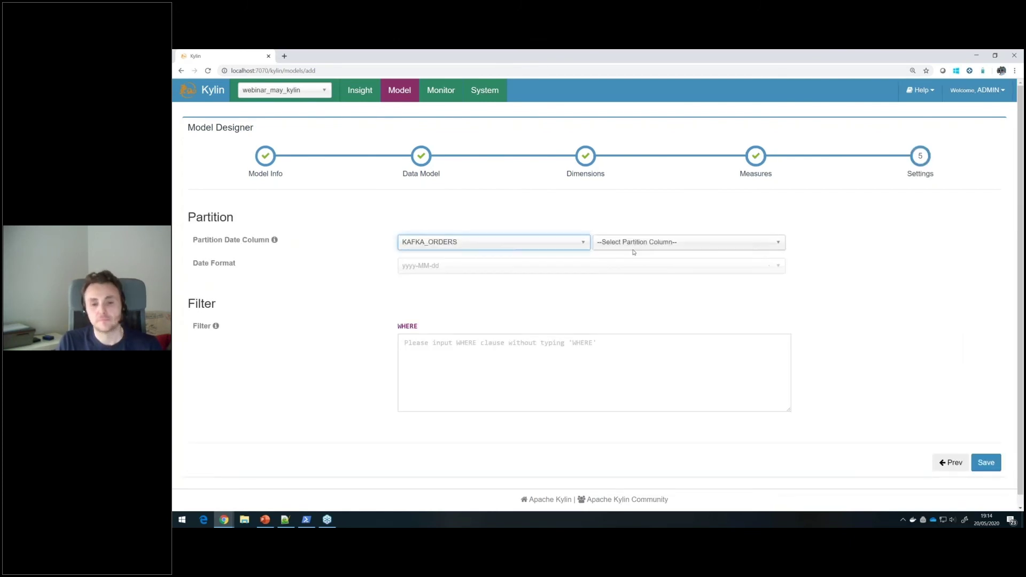
pyautogui.click(636, 244)
pyautogui.scroll(-5, 781, 374)
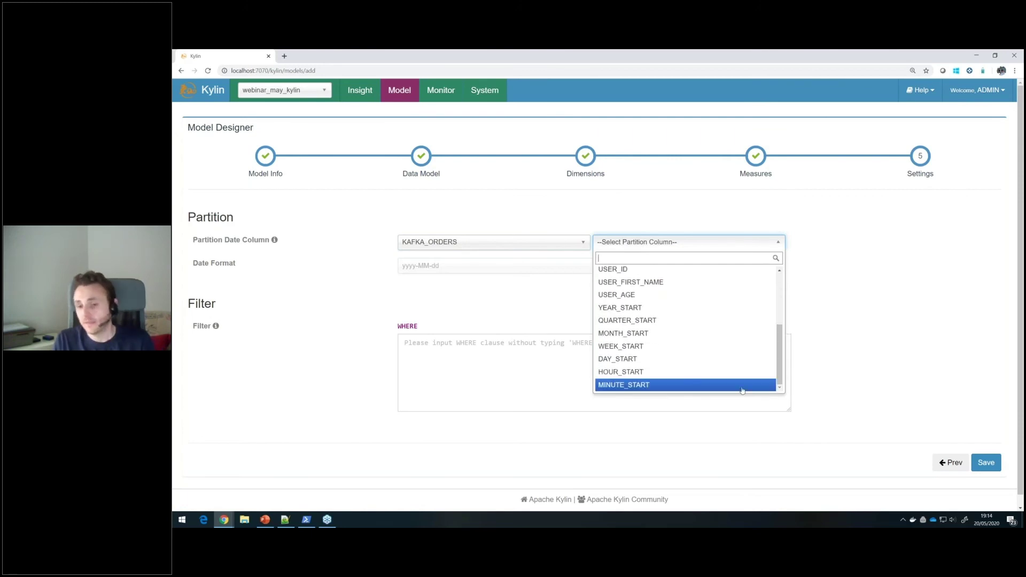
pyautogui.click(611, 385)
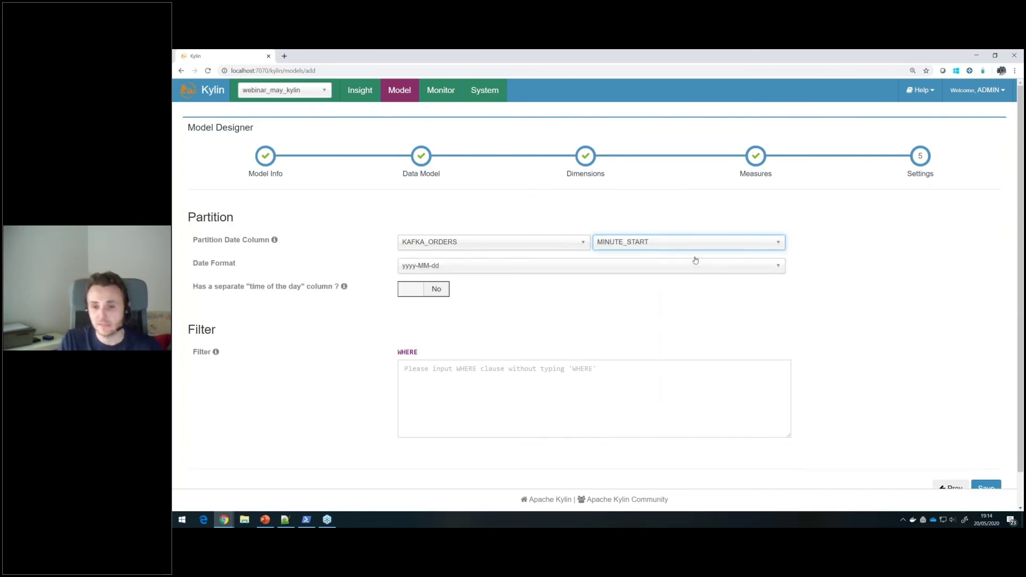
pyautogui.click(979, 488)
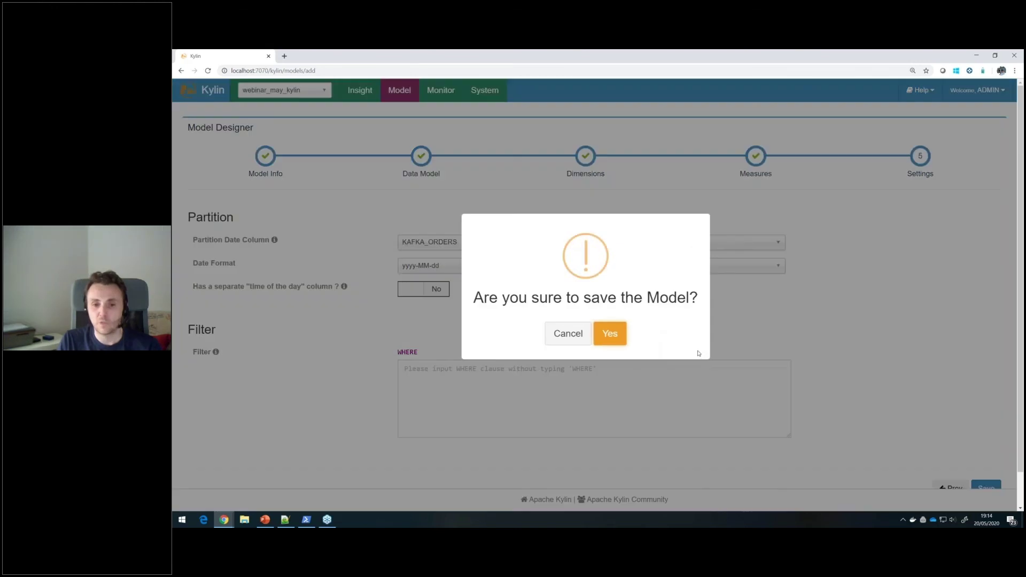
pyautogui.click(609, 332)
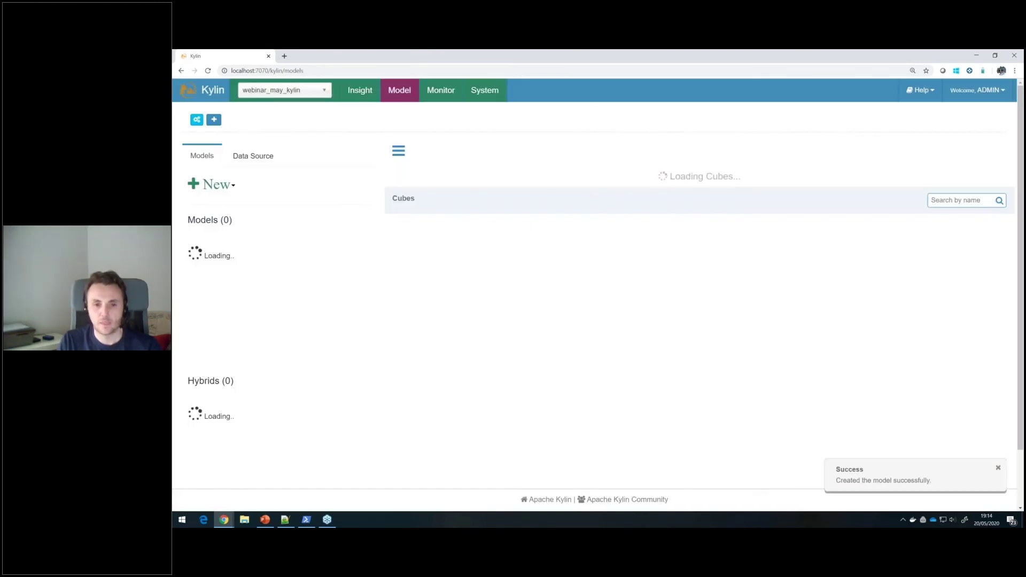
# Start a new cube named cube_rt based on model_rt and continue to its dimensions
pyautogui.moveTo(216, 243)
pyautogui.click(230, 187)
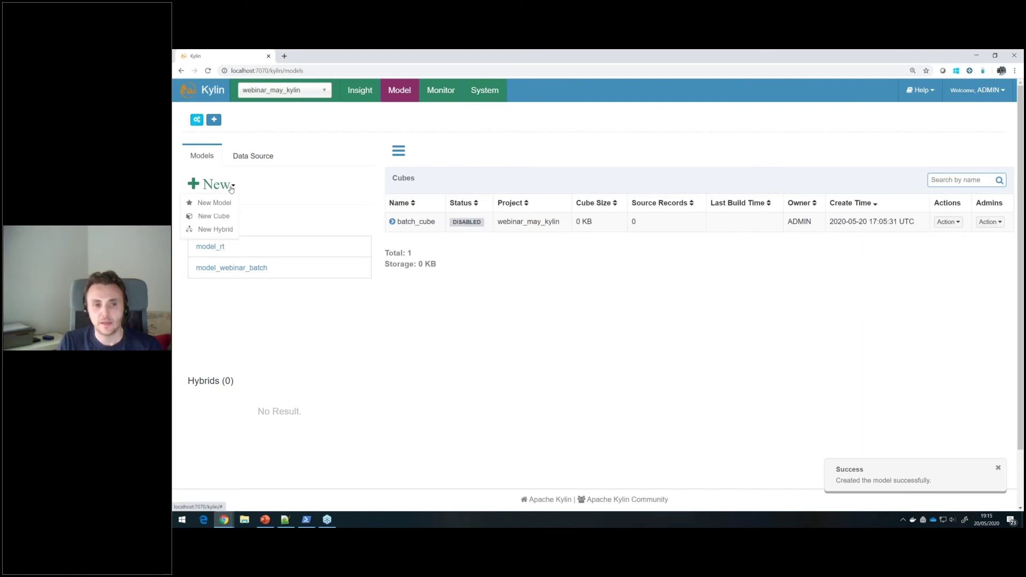
pyautogui.click(214, 216)
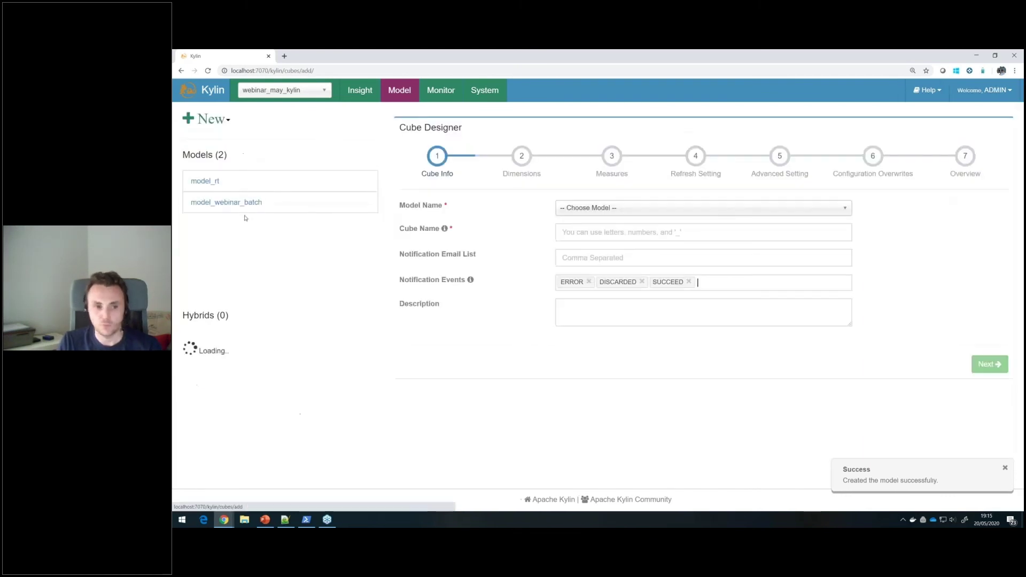
pyautogui.click(637, 210)
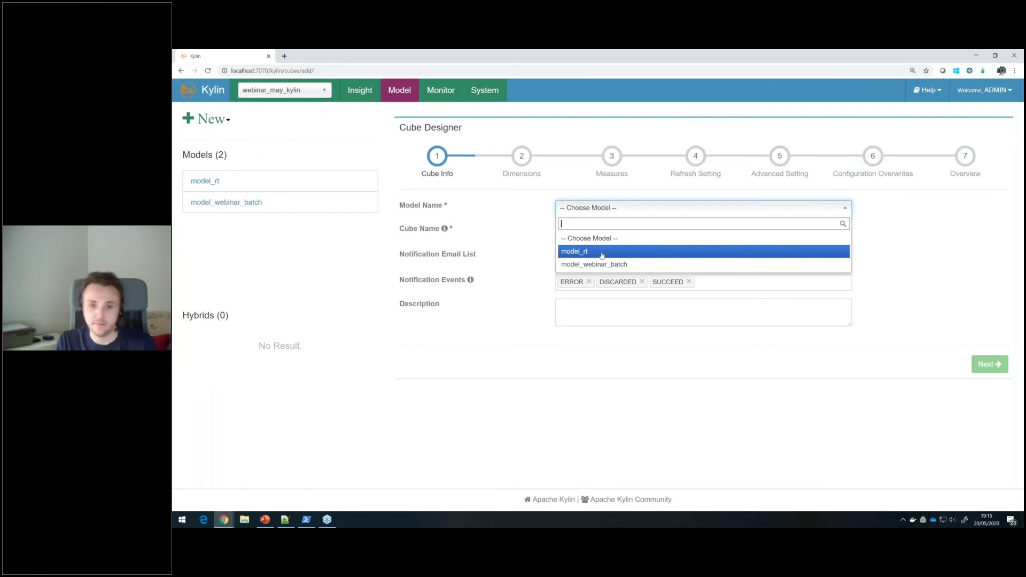
pyautogui.click(602, 255)
pyautogui.click(592, 235)
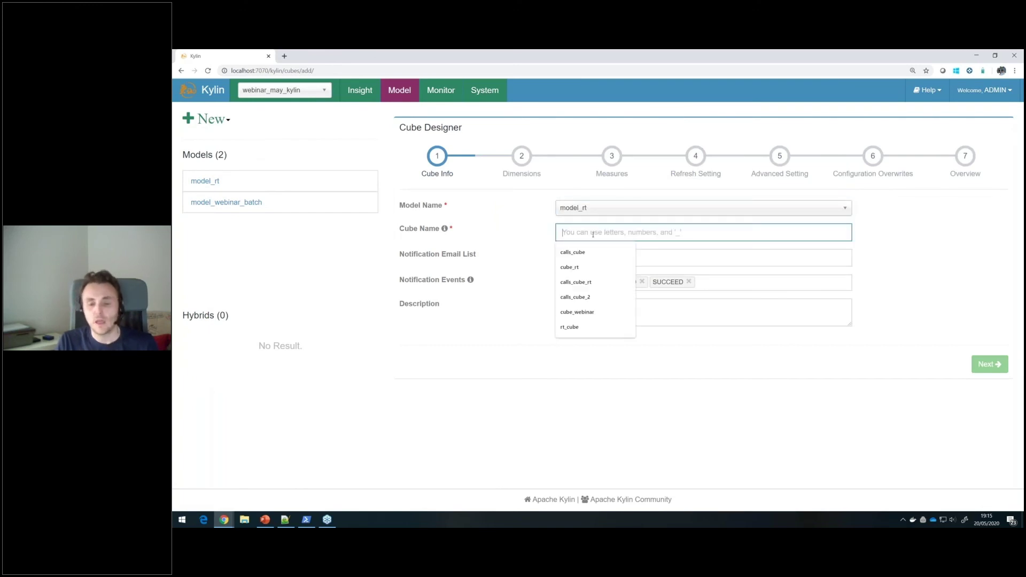
pyautogui.click(587, 267)
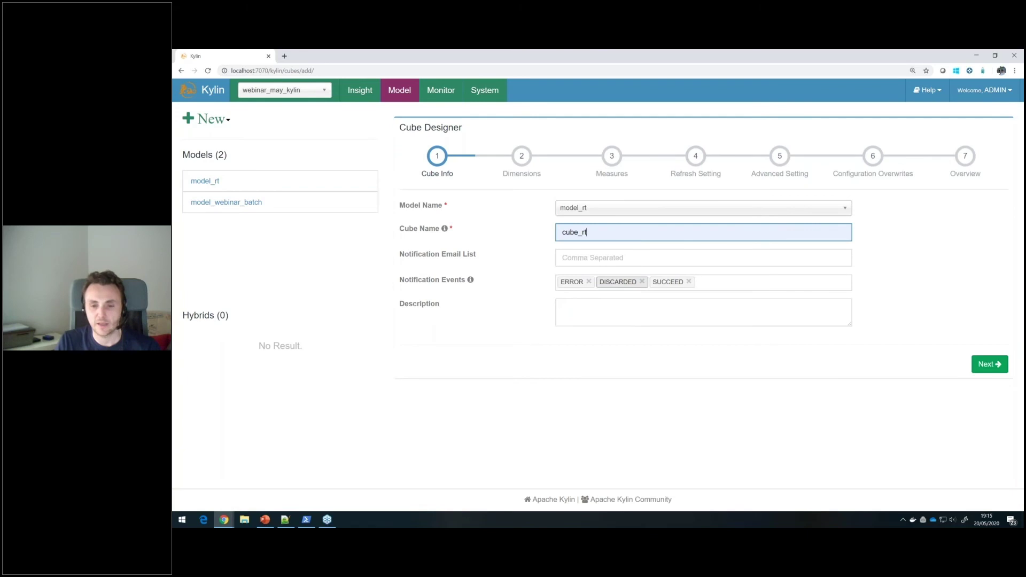
pyautogui.click(988, 364)
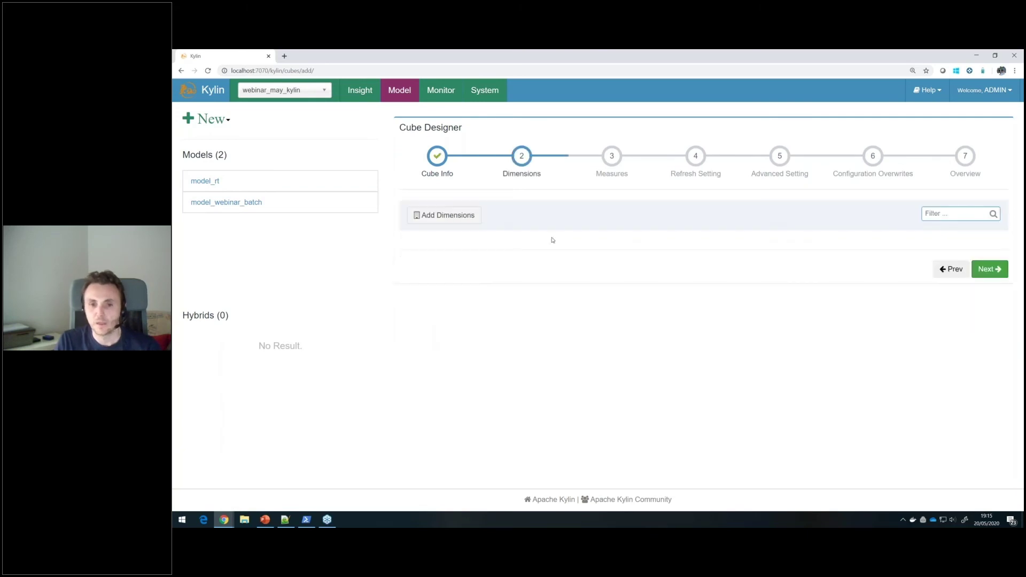
# Add all KAFKA_ORDERS fact table columns as dimensions of the cube and continue to the measures
pyautogui.click(438, 214)
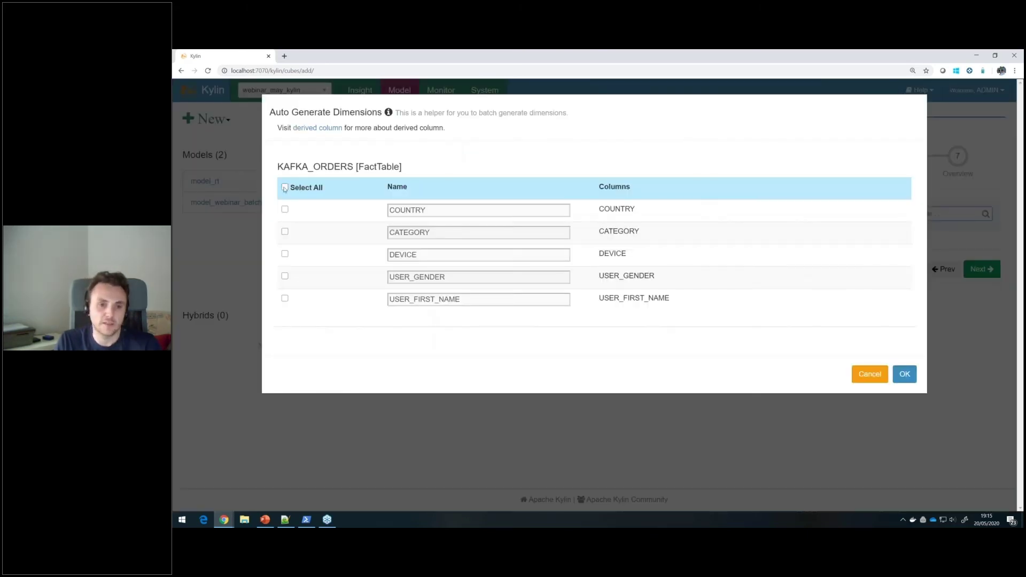
pyautogui.click(285, 187)
pyautogui.click(898, 368)
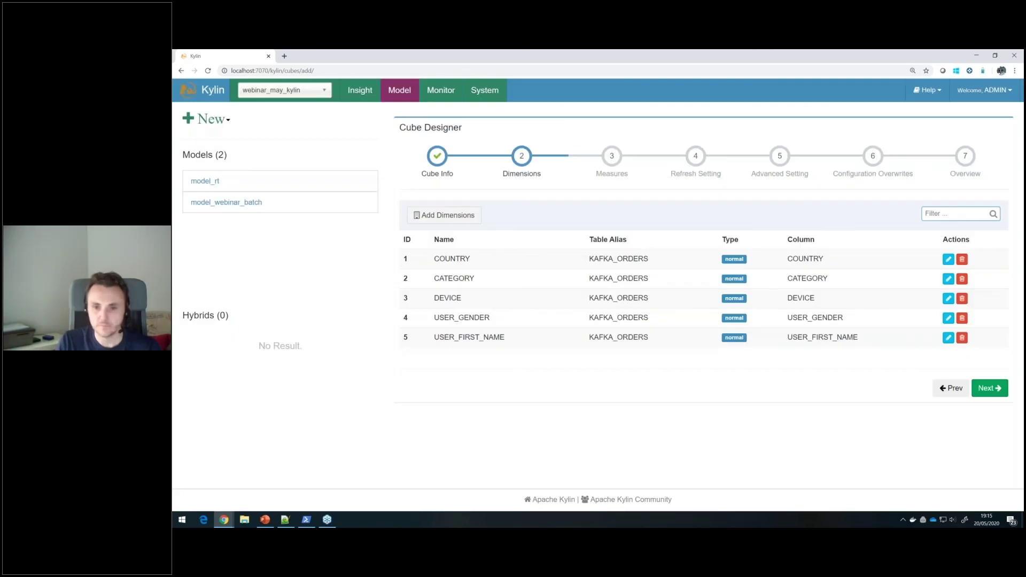
pyautogui.click(990, 387)
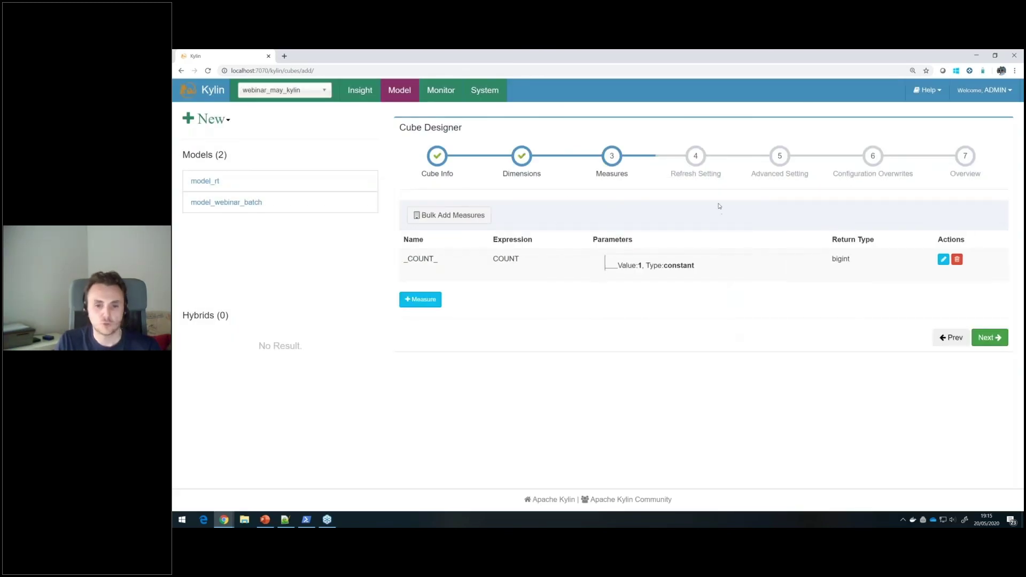
# Keep the default measures and refresh settings, set the cube engine type to MapReduce, and continue to the configuration overwrites
pyautogui.click(998, 343)
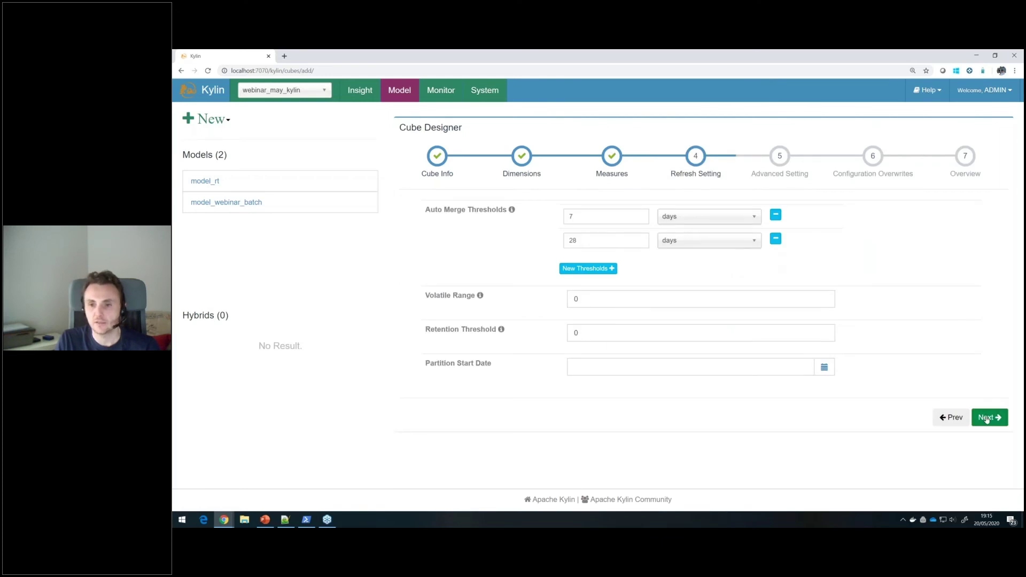
pyautogui.click(987, 418)
pyautogui.scroll(-4, 934, 365)
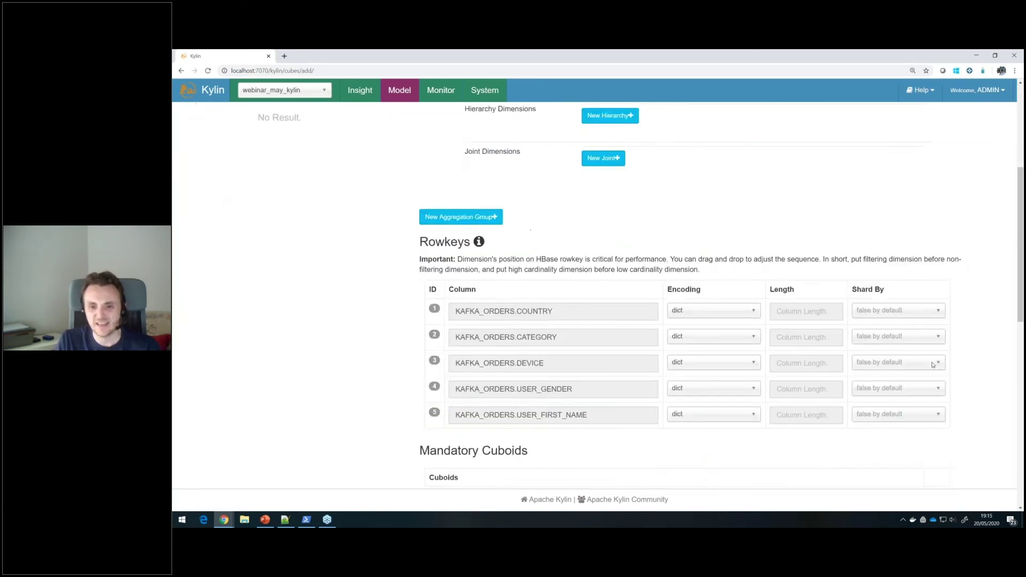
pyautogui.scroll(-6, 933, 365)
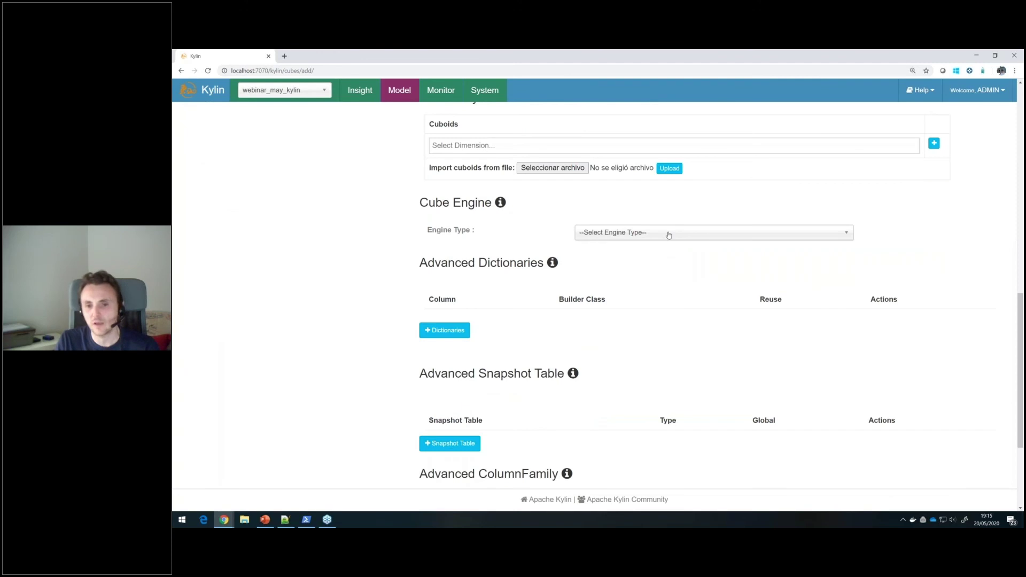
pyautogui.click(668, 235)
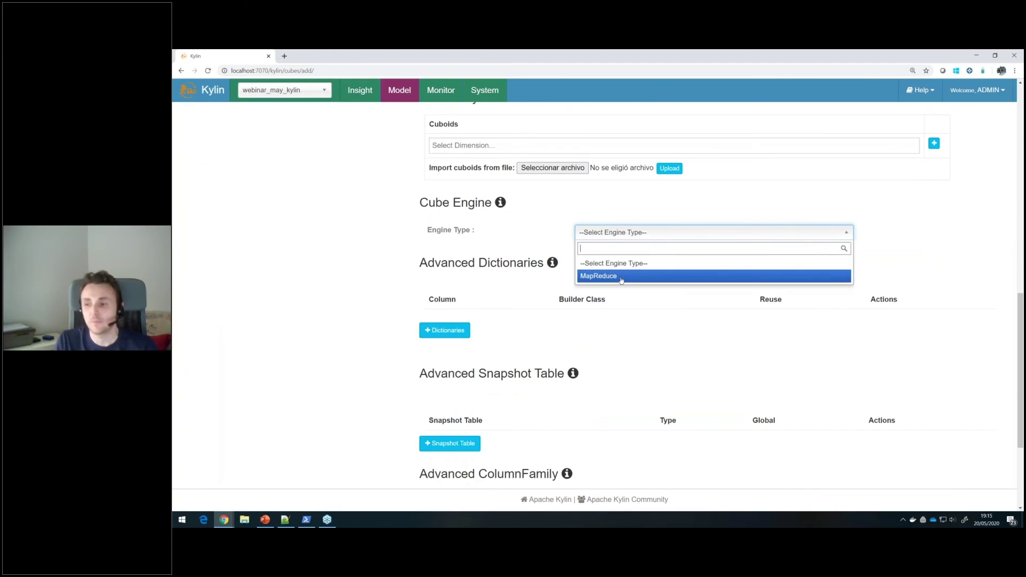
pyautogui.click(678, 276)
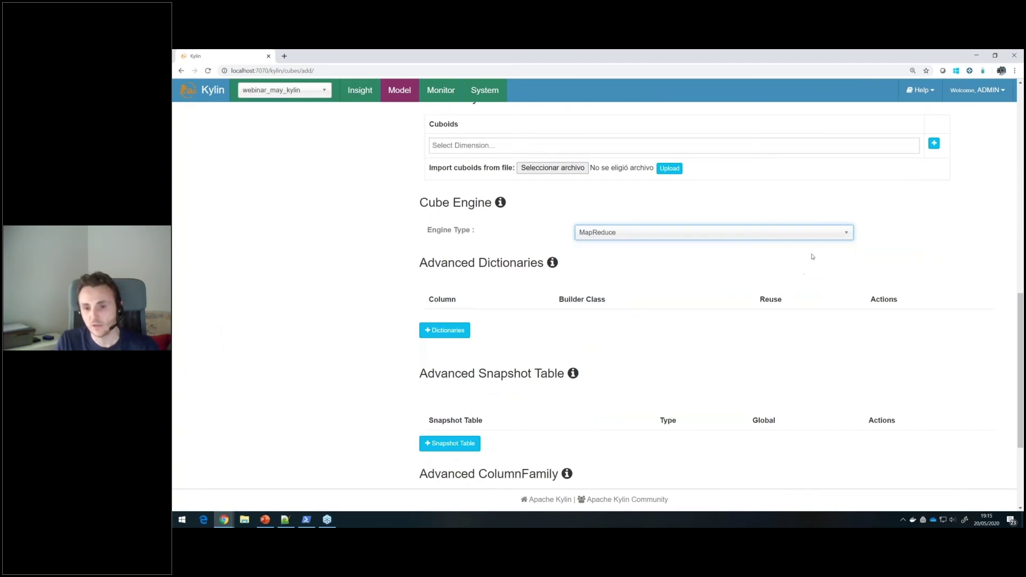
pyautogui.scroll(-3, 823, 271)
pyautogui.click(978, 454)
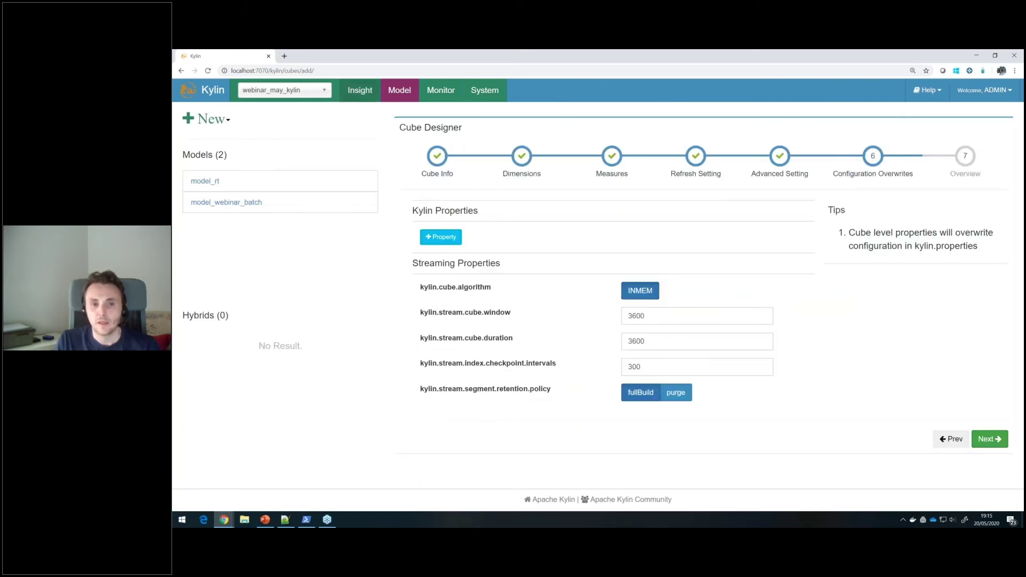
# Switch to the other, previously prepared webinar project and show its models and cubes, leaving the cube designer
pyautogui.click(310, 92)
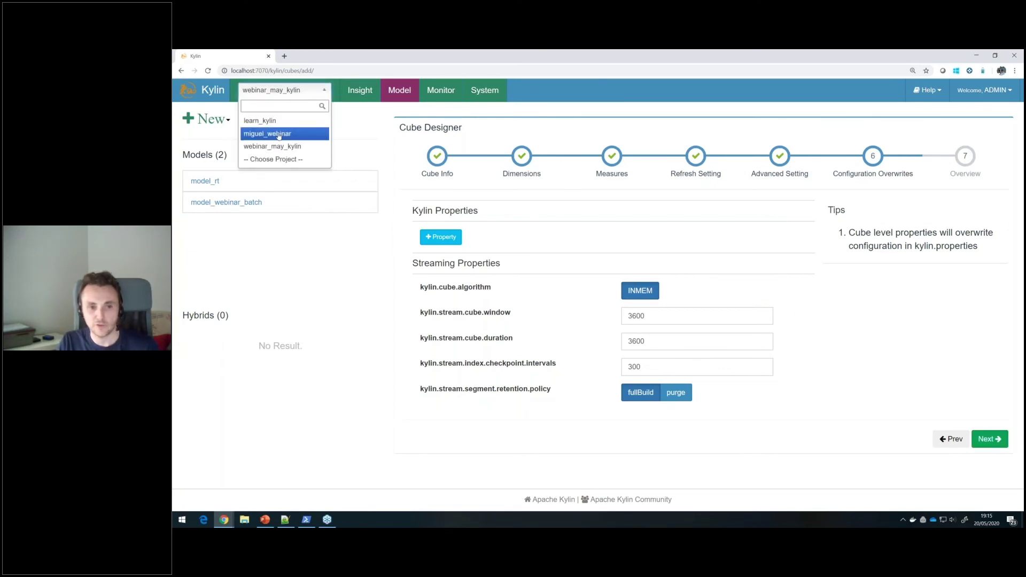
pyautogui.click(279, 135)
pyautogui.moveTo(233, 185)
pyautogui.click(233, 185)
pyautogui.press('Escape')
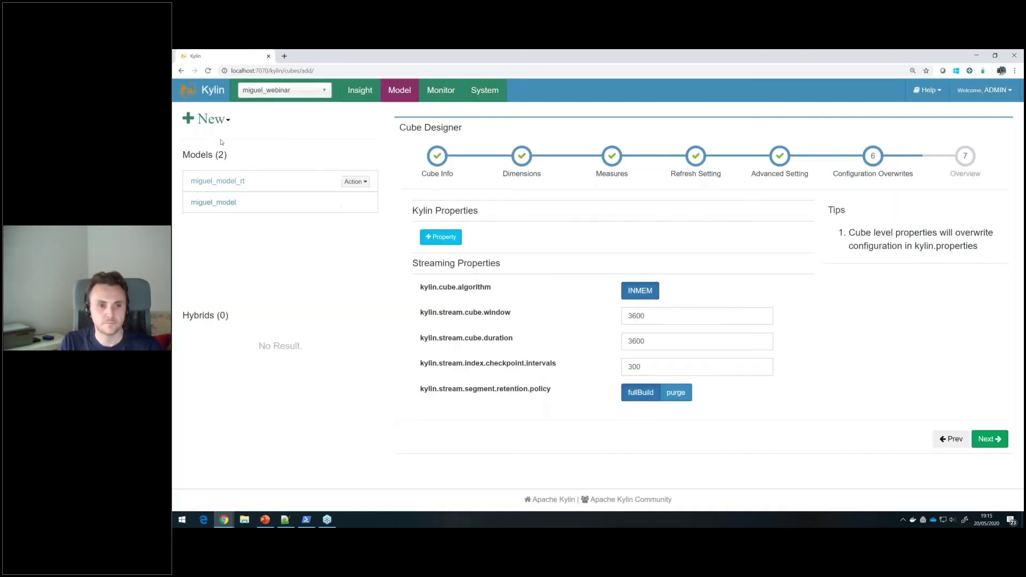
pyautogui.click(402, 92)
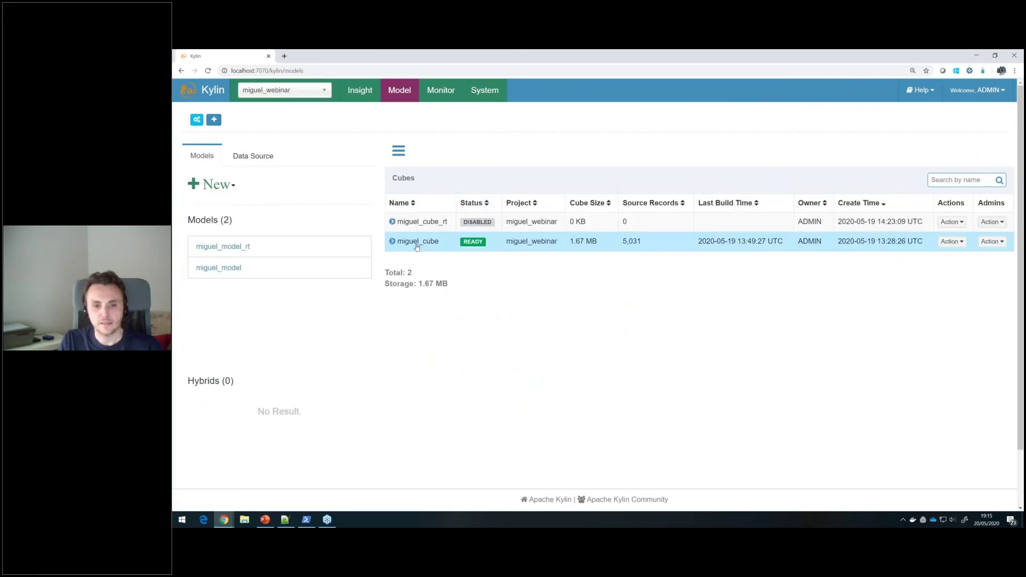
# Disable the project's READY batch cube and confirm
pyautogui.click(954, 241)
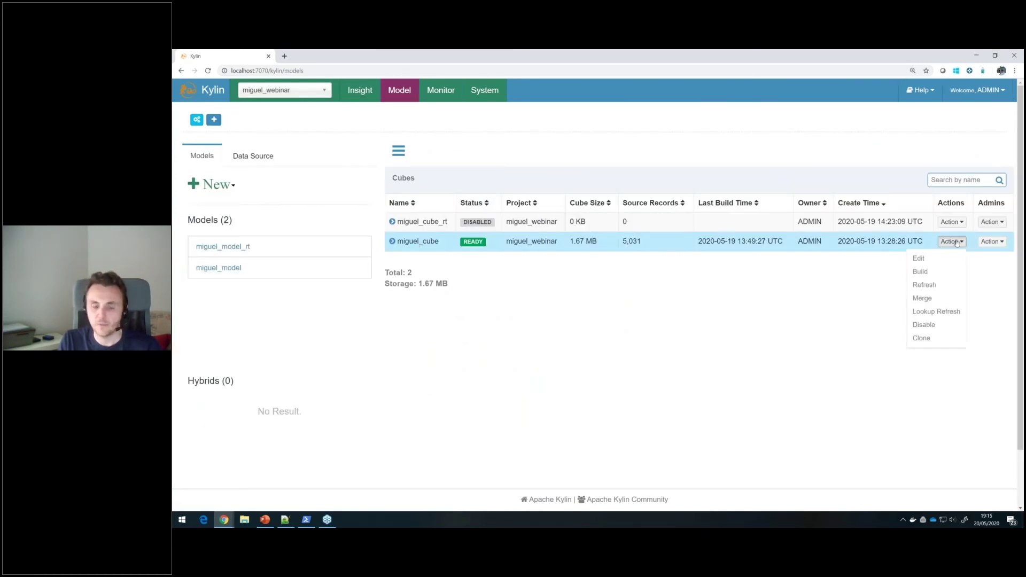
pyautogui.click(928, 325)
pyautogui.click(612, 302)
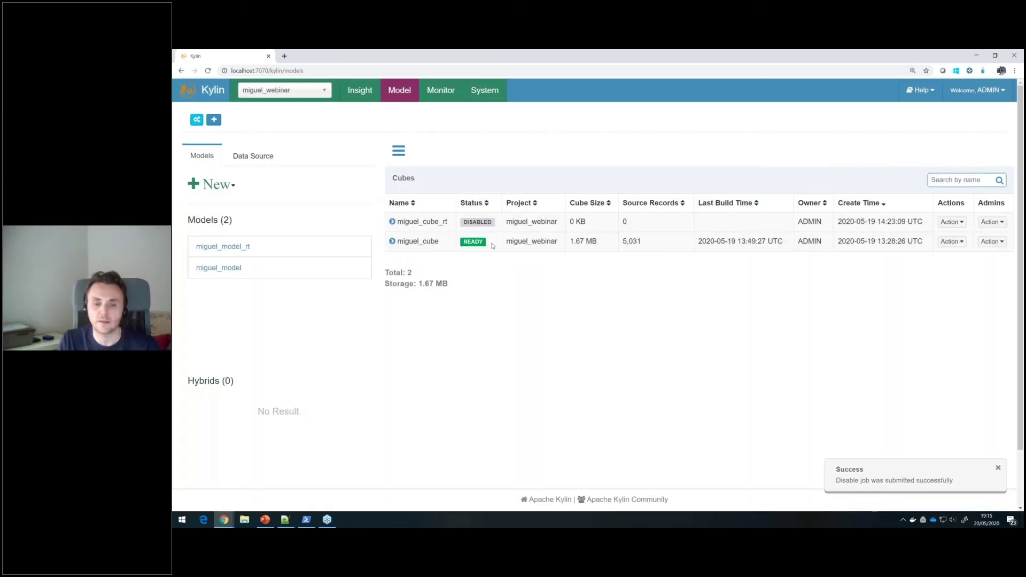
# Enable the disabled real-time cube of the webinar project and confirm
pyautogui.click(949, 223)
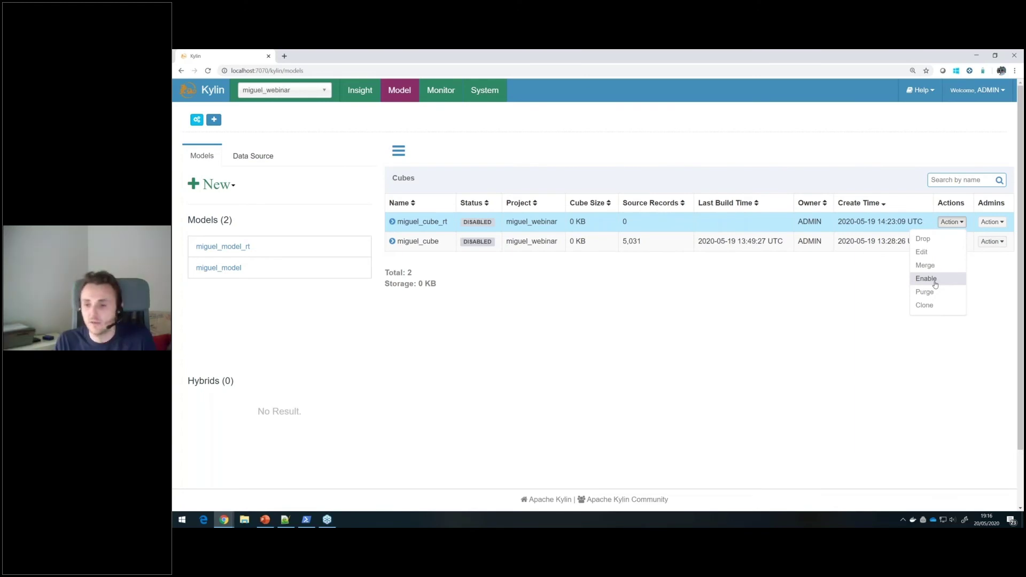
pyautogui.click(927, 279)
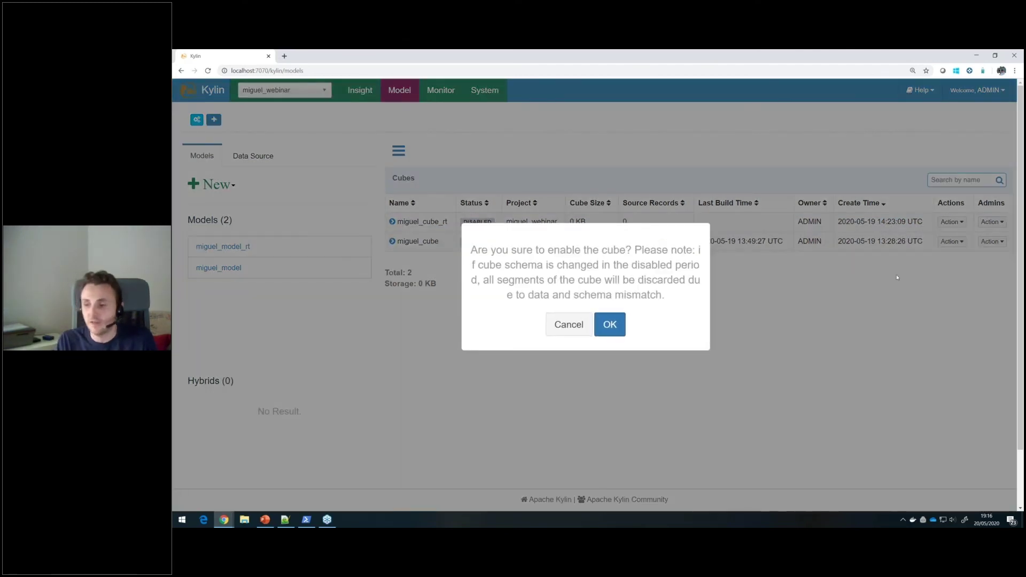
pyautogui.click(610, 324)
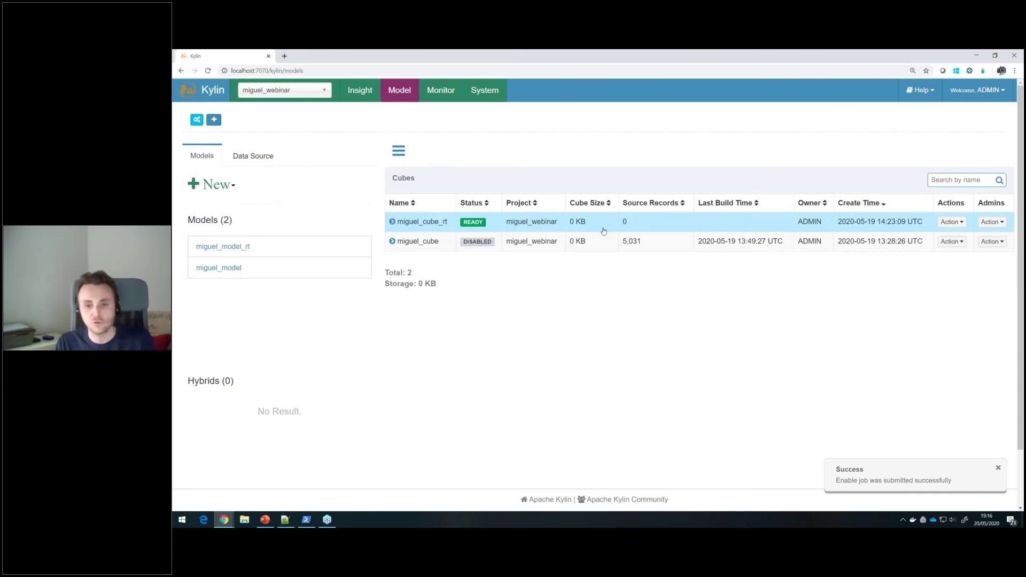
# Expand the real-time cube's details and examine its streaming message rates
pyautogui.click(604, 229)
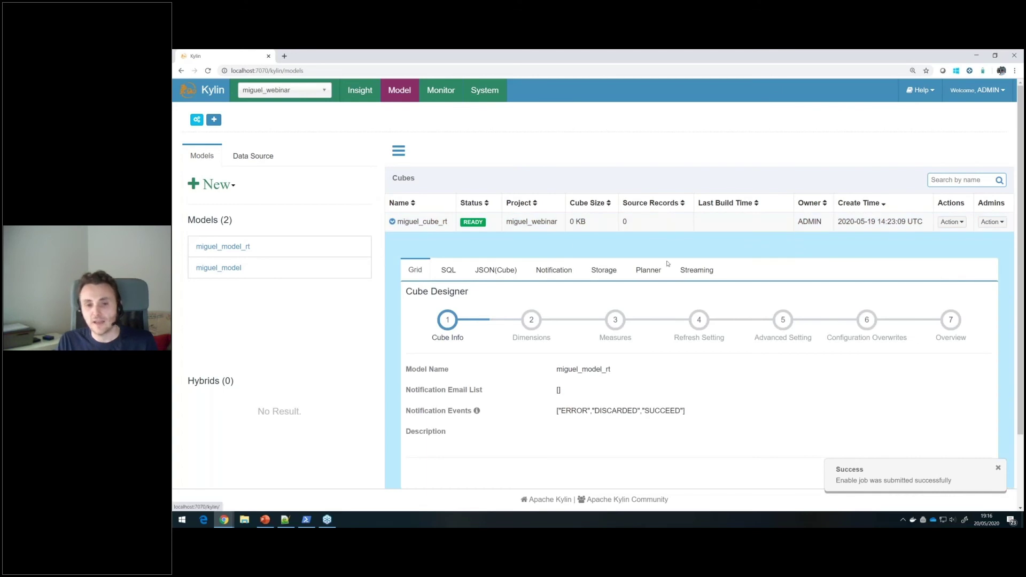
pyautogui.scroll(-1, 694, 244)
pyautogui.click(698, 230)
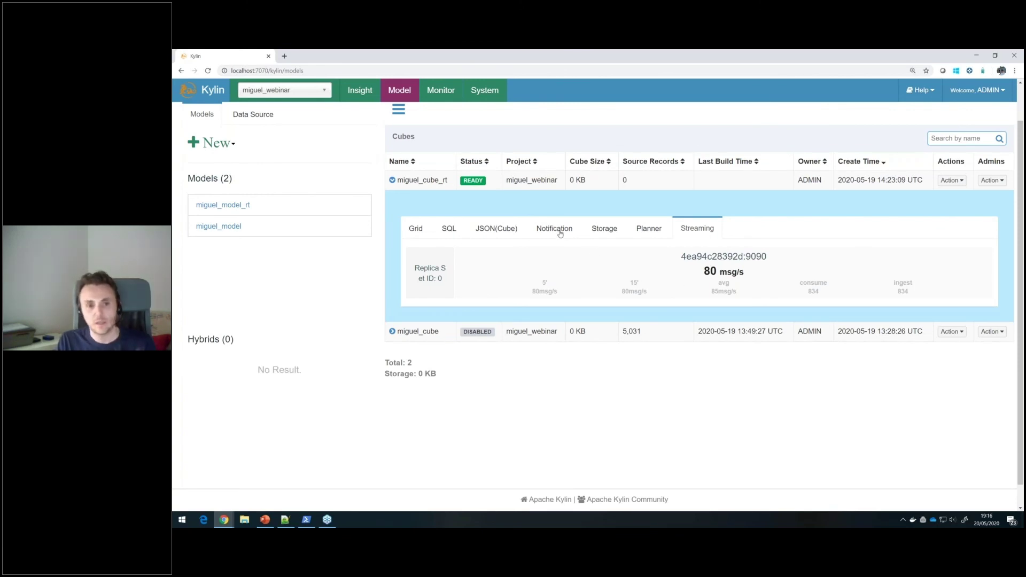
# Run an Insight query on orders_streaming_kafka that selects device and count(*) as device_count, grouped by device and ordered by device_count desc
pyautogui.click(367, 94)
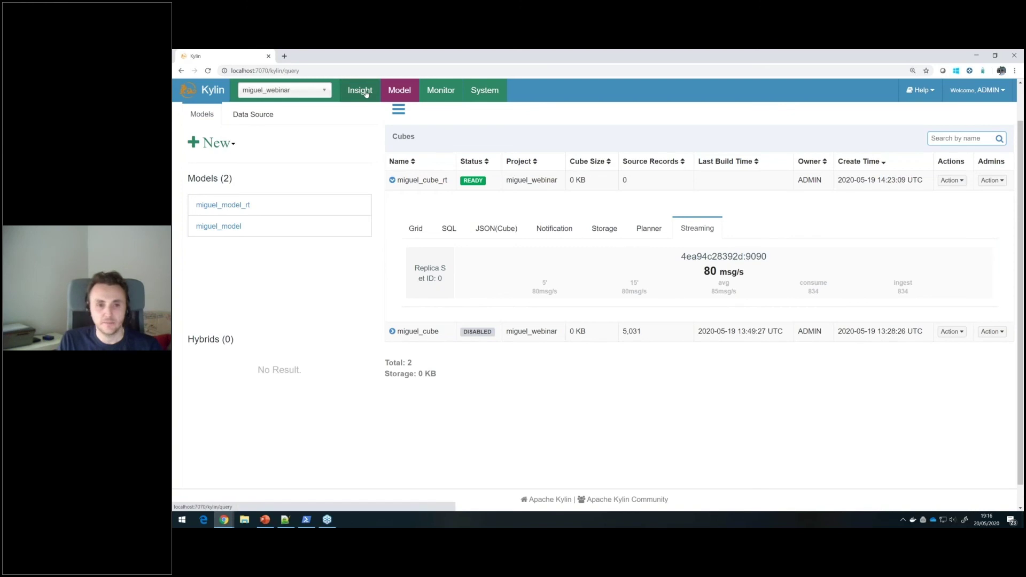
pyautogui.click(255, 140)
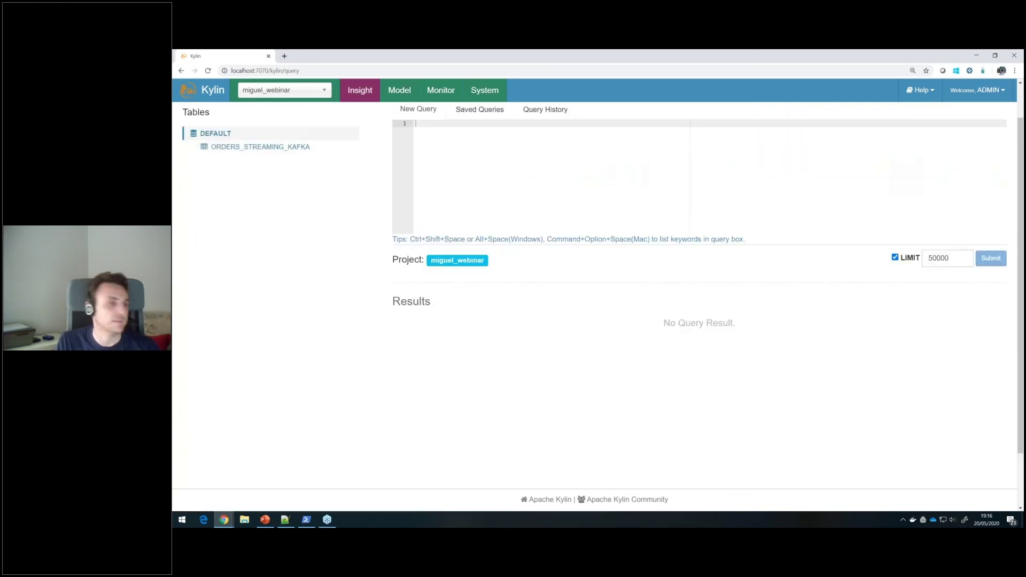
pyautogui.hotkey('alt', 'Tab')
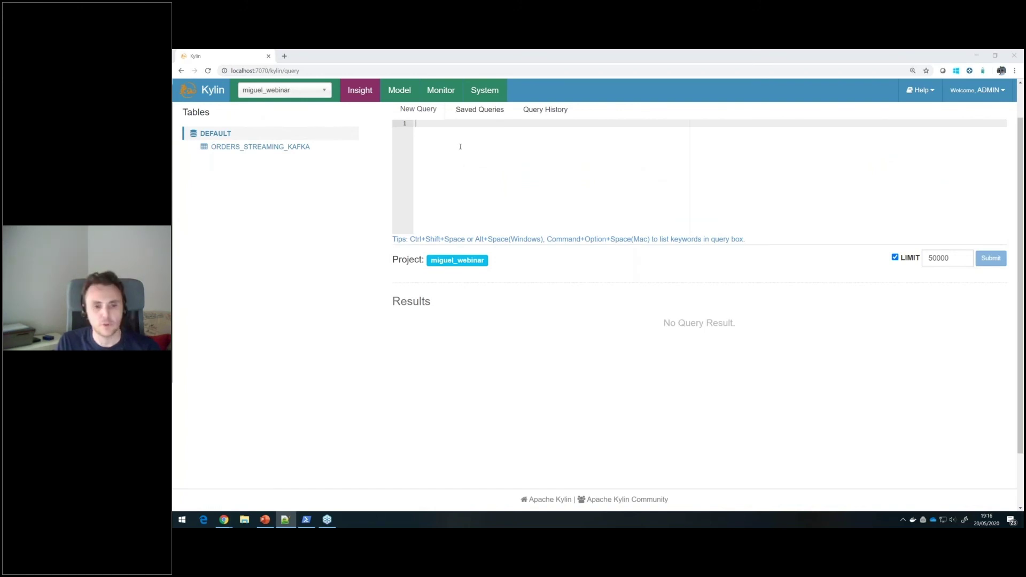
pyautogui.hotkey('alt', 'Tab')
pyautogui.write('select device, count(*) as device_count from orders_streaming_kafka group by device order by device_count desc')
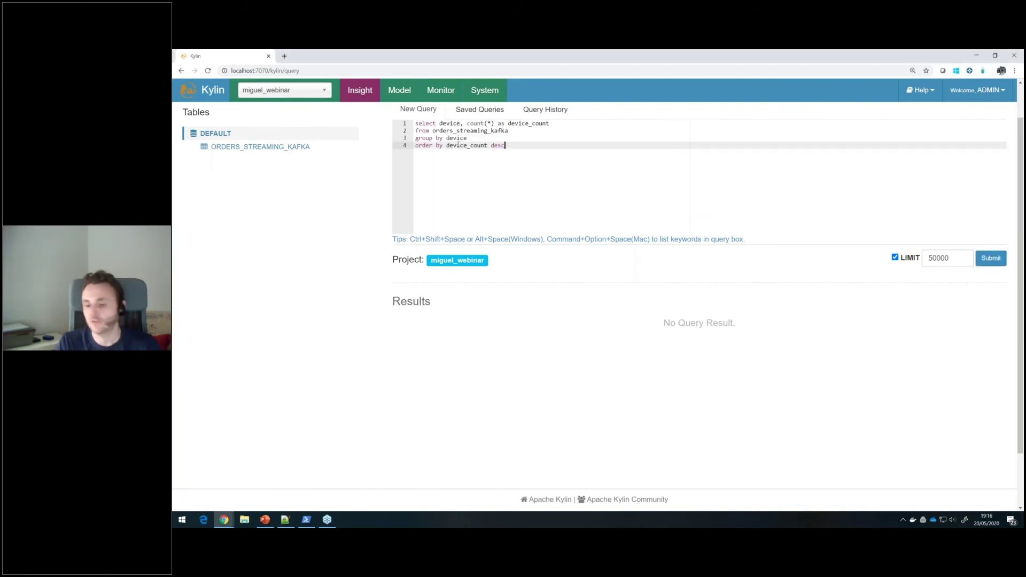
pyautogui.click(991, 259)
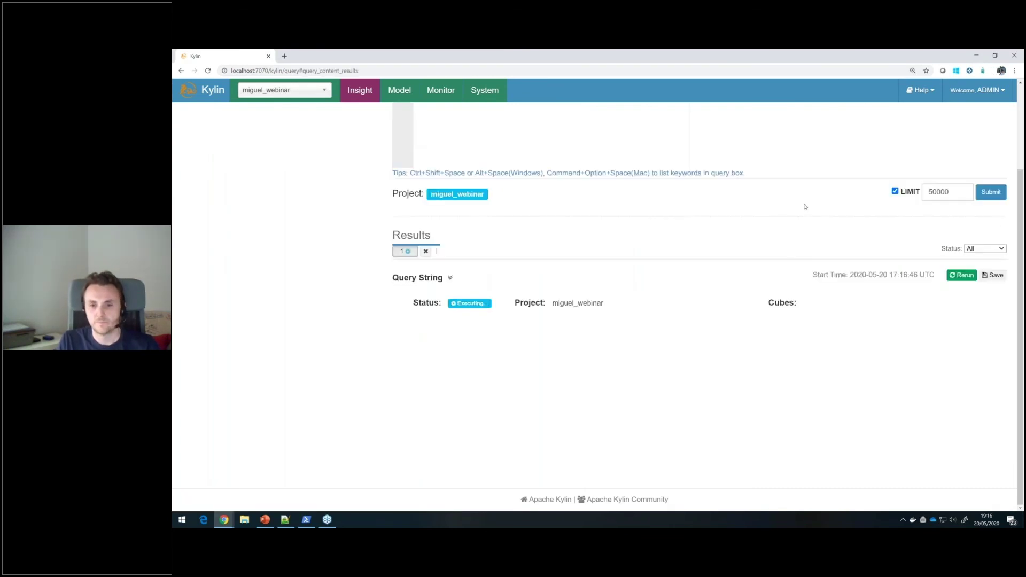
# Check the device count query's duration and run the same query two more times to compare the counts
pyautogui.scroll(1, 454, 380)
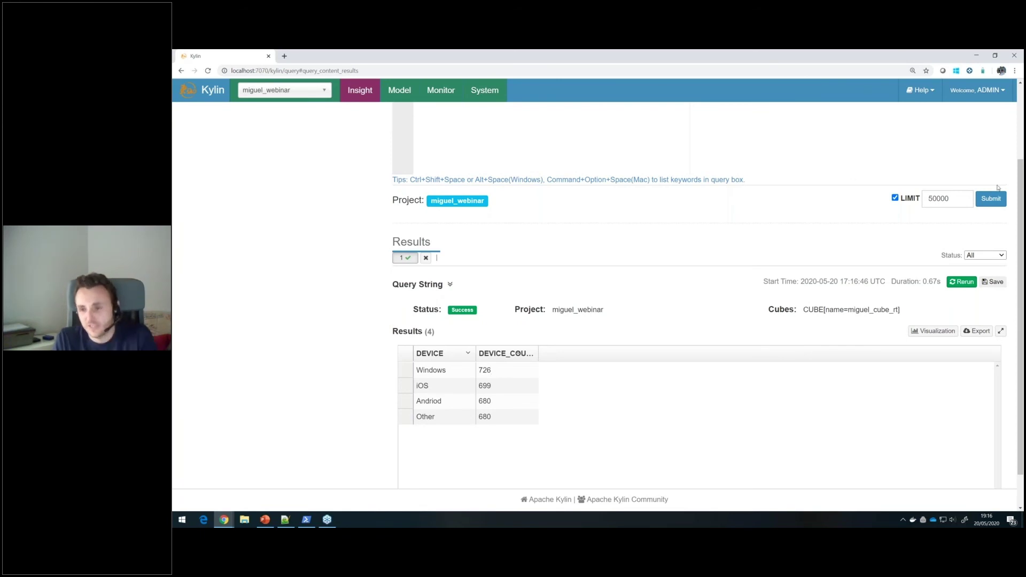
pyautogui.moveTo(924, 281); pyautogui.dragTo(942, 282)
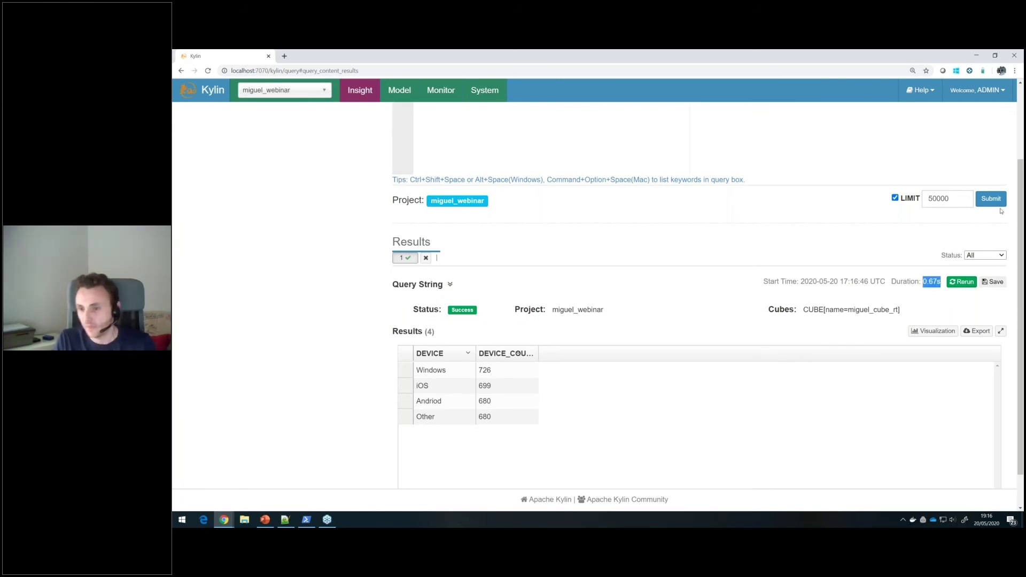
pyautogui.click(992, 199)
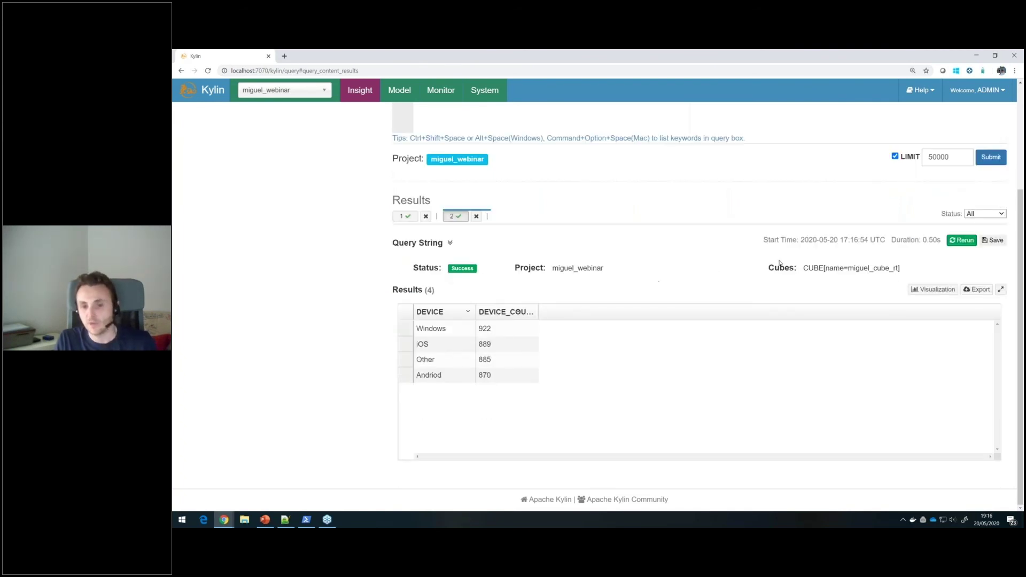
pyautogui.click(991, 159)
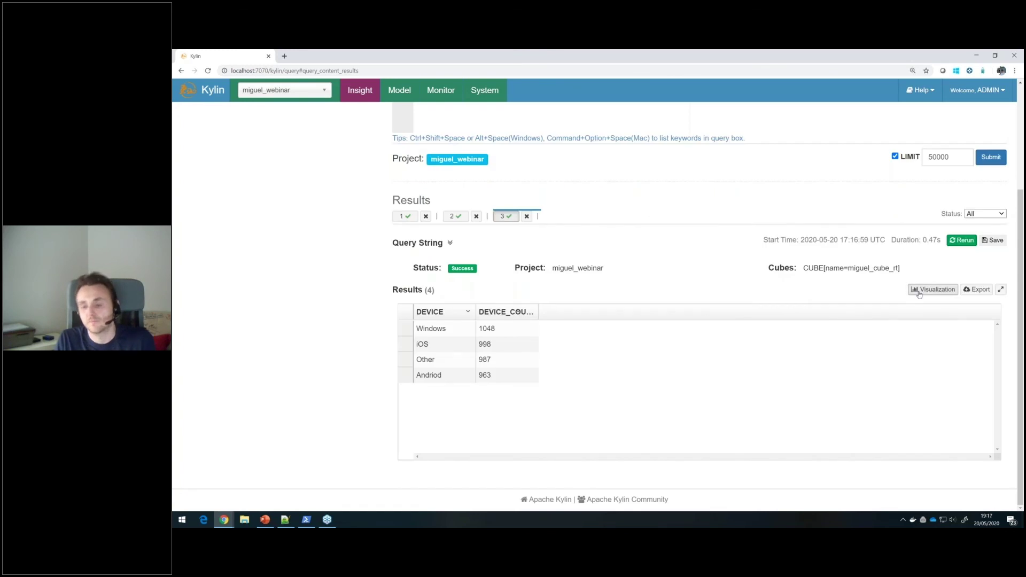
# Visualize the latest query result as a pie chart of DEVICE_COUNT by DEVICE and return to the grid view
pyautogui.click(913, 291)
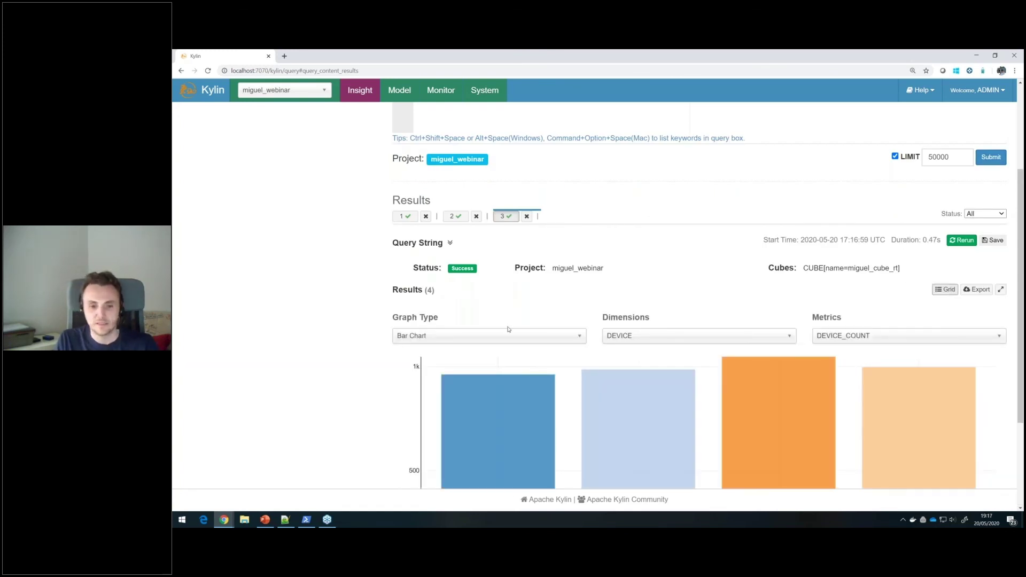
pyautogui.click(521, 337)
pyautogui.click(447, 391)
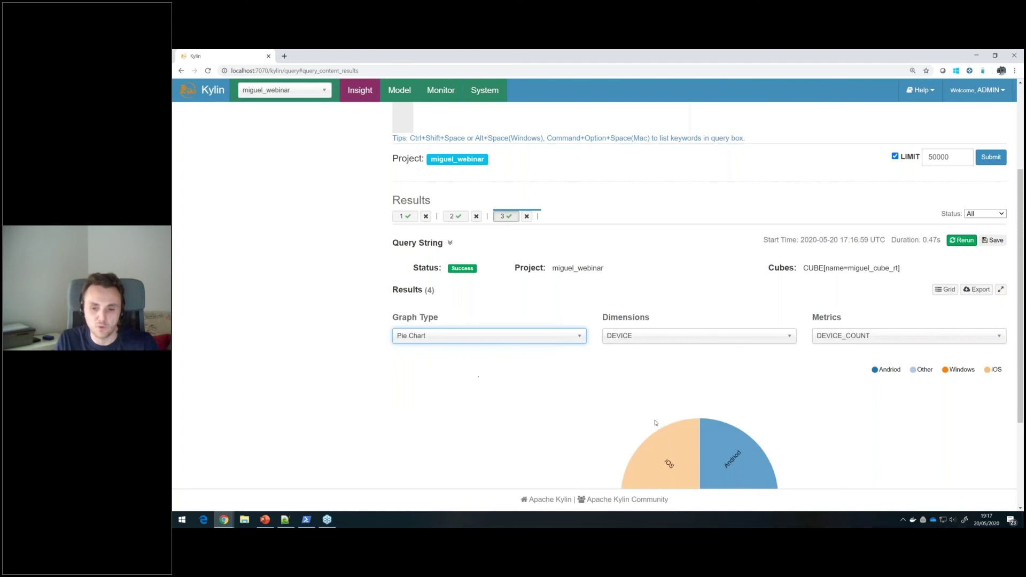
pyautogui.scroll(-2, 655, 423)
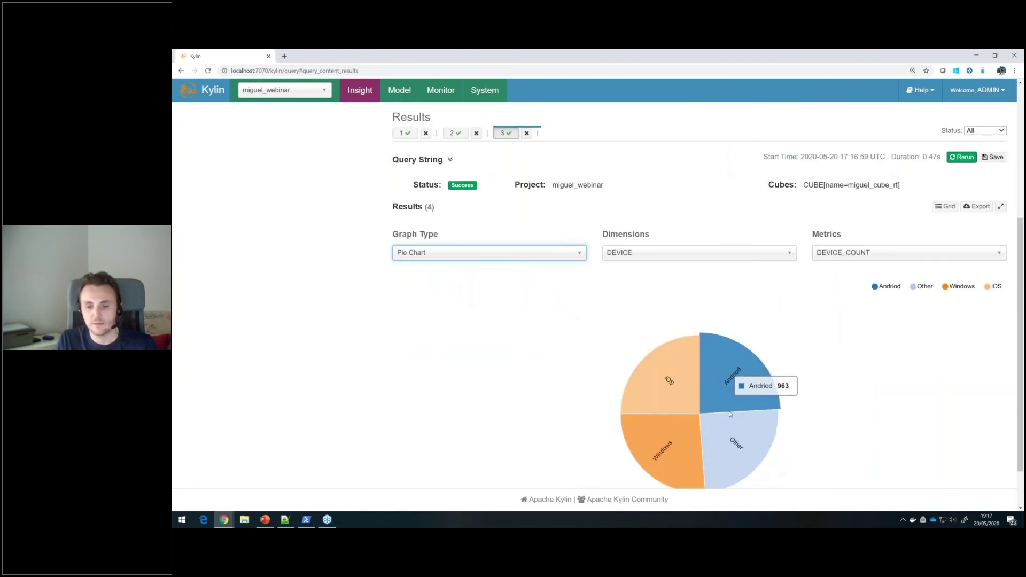
pyautogui.scroll(5, 698, 406)
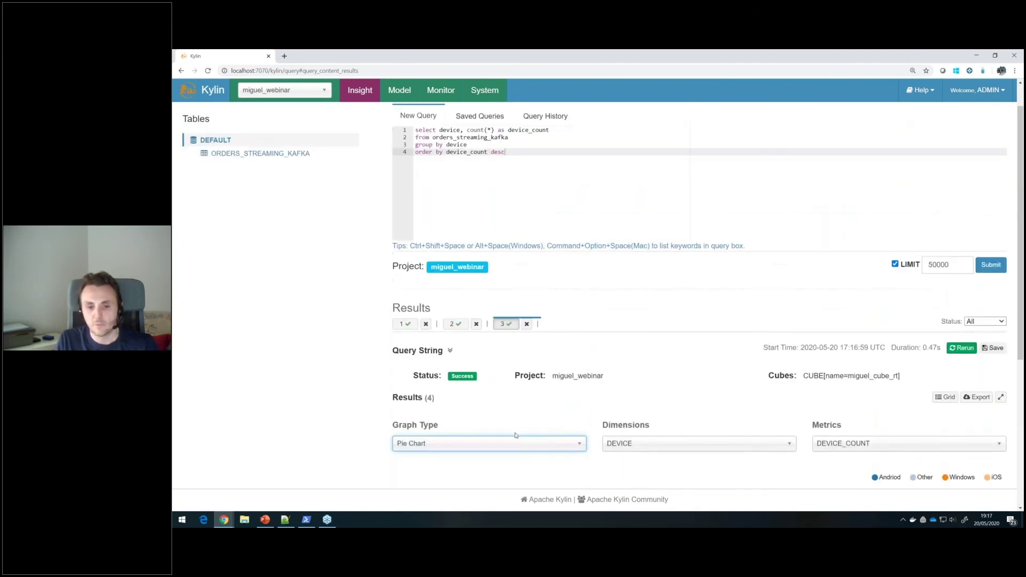
pyautogui.click(556, 463)
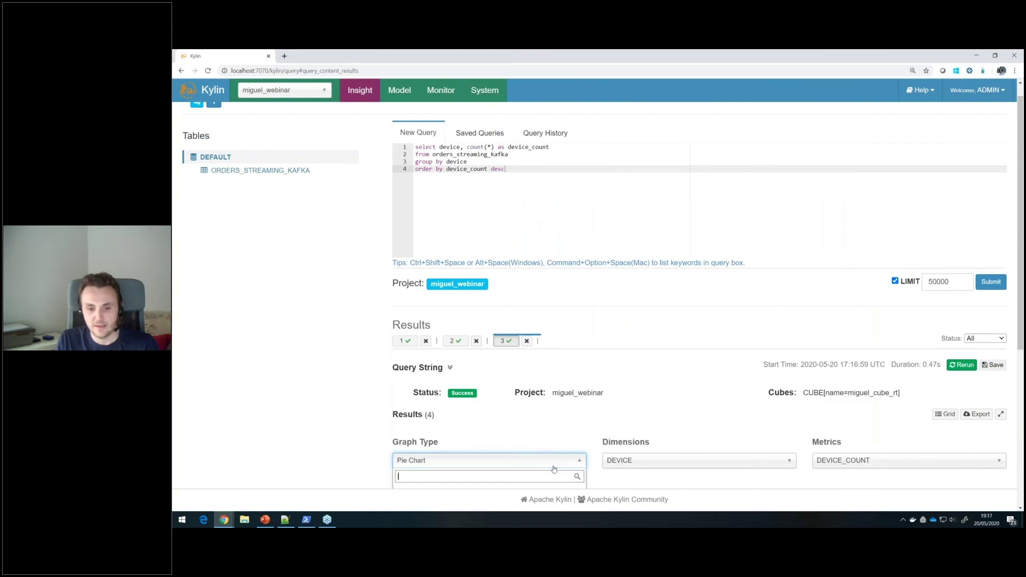
pyautogui.scroll(-2, 556, 460)
pyautogui.click(556, 401)
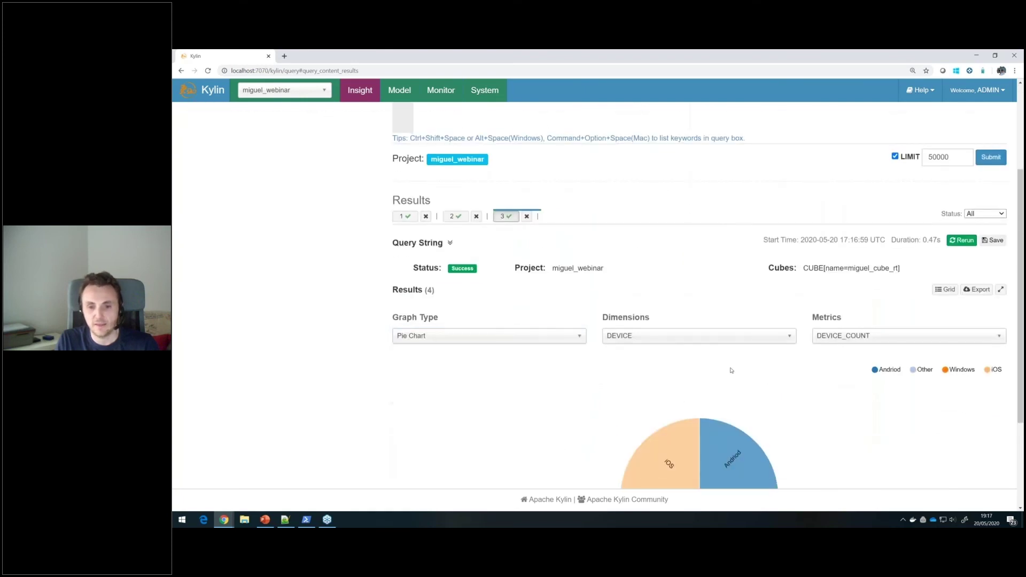
pyautogui.click(947, 290)
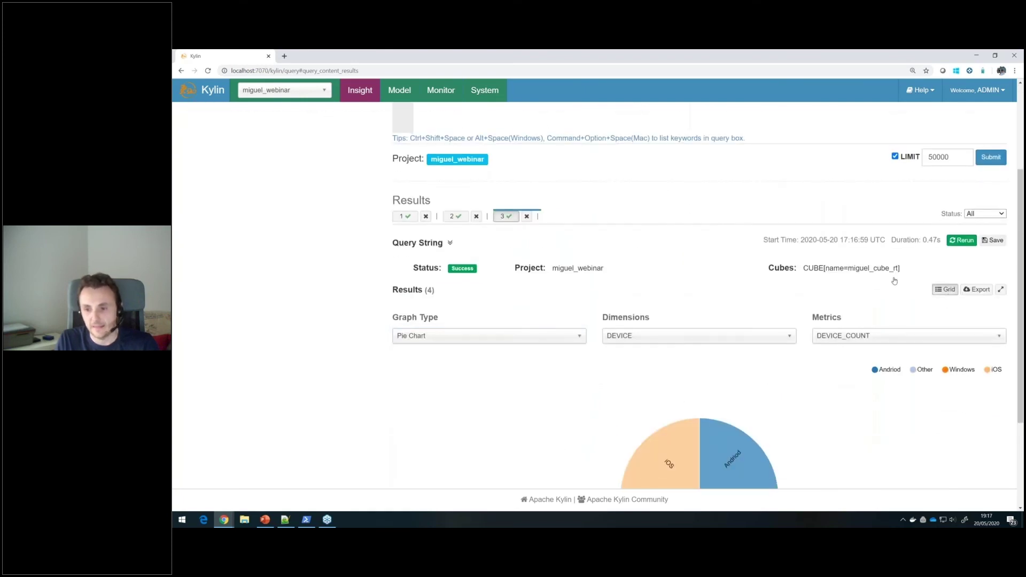
# Submit the device count query five more times to follow the live streaming counts
pyautogui.click(991, 157)
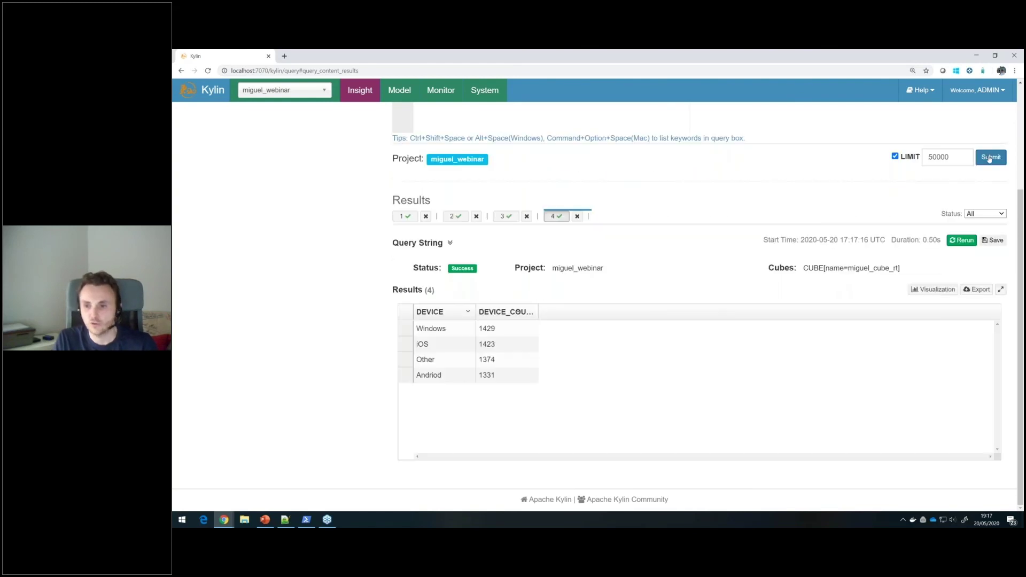
pyautogui.click(991, 157)
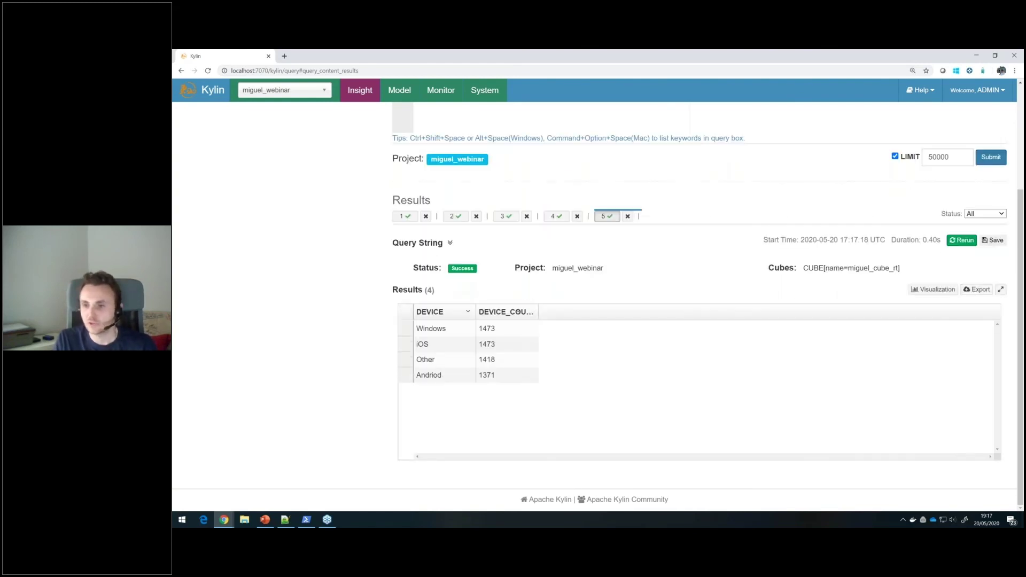
pyautogui.click(991, 192)
pyautogui.click(991, 192)
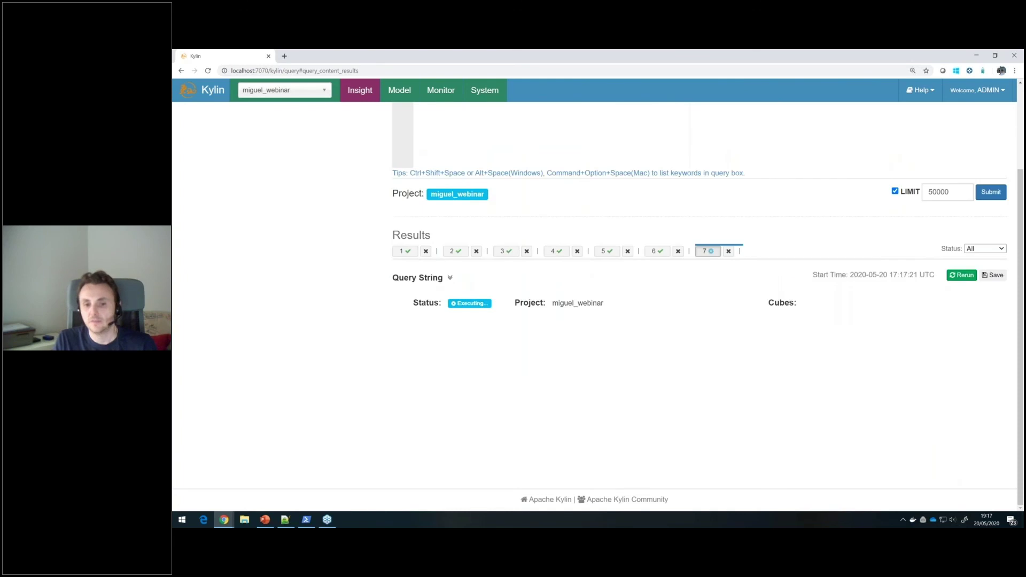
pyautogui.click(991, 158)
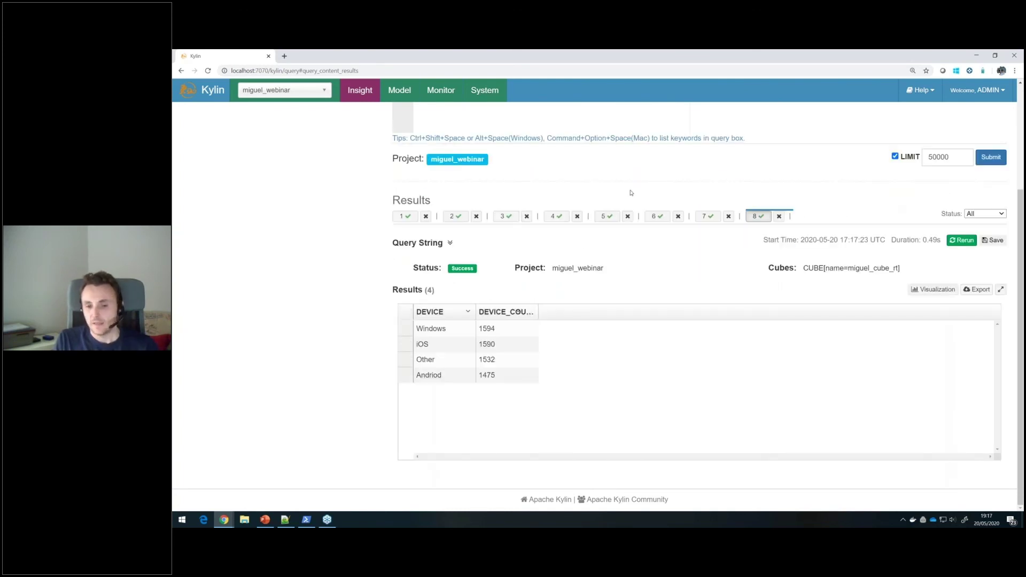
pyautogui.scroll(3, 516, 337)
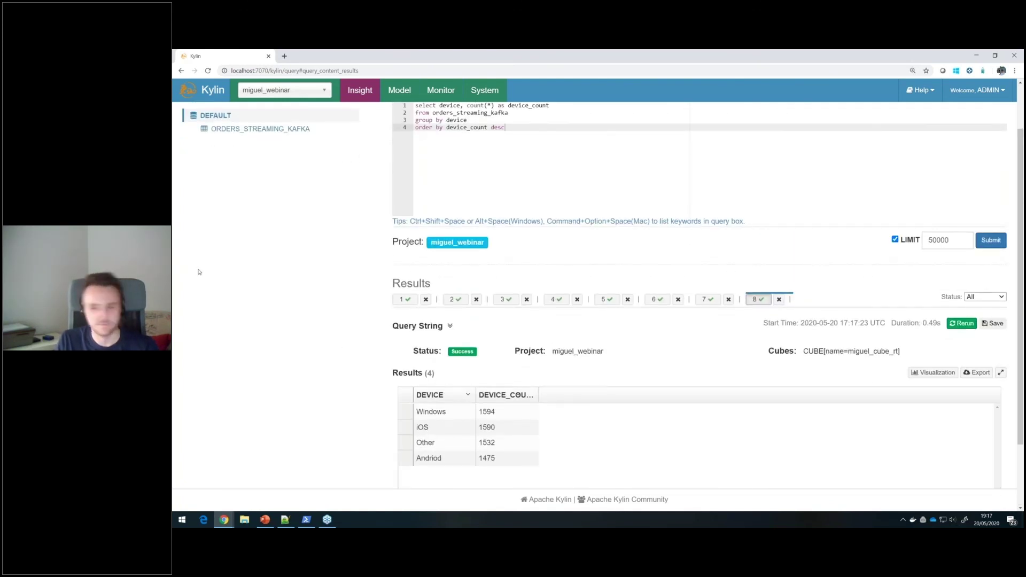
pyautogui.scroll(2, 197, 276)
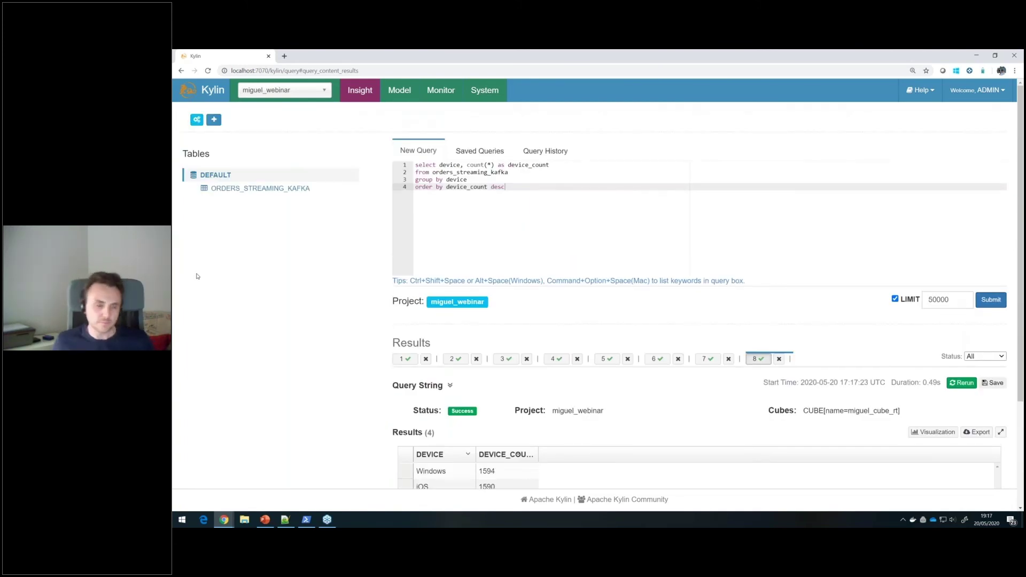
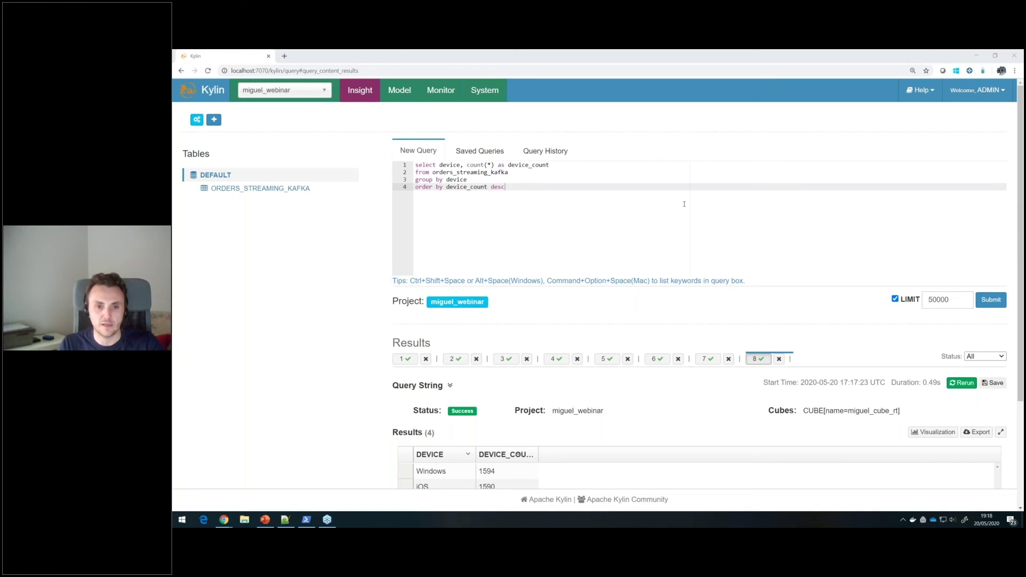
# Search Google for "apache calcite" in a new browser tab, view the Apache Calcite website, and return to the Kylin query page
pyautogui.click(438, 72)
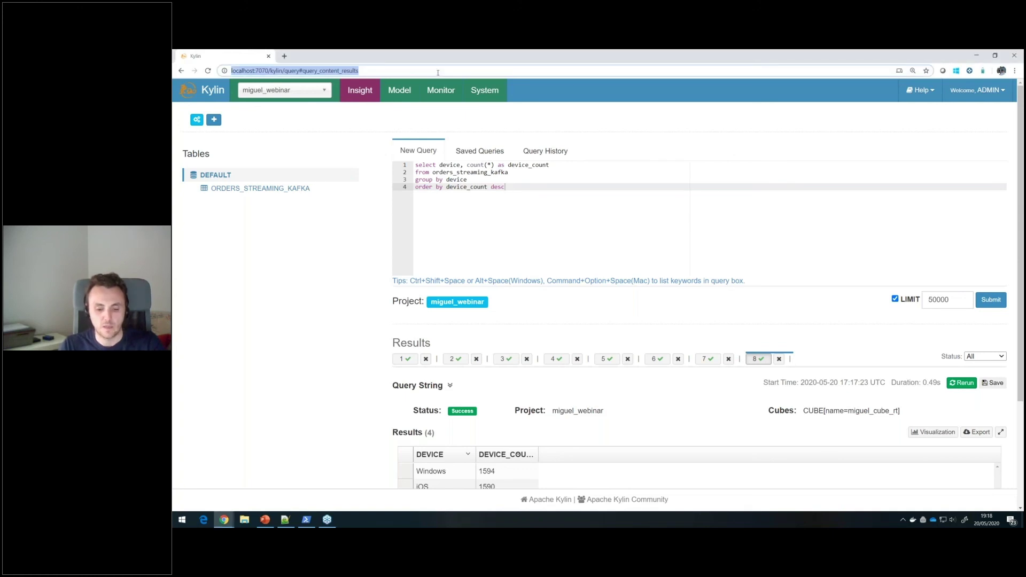
pyautogui.hotkey('ctrl', 't')
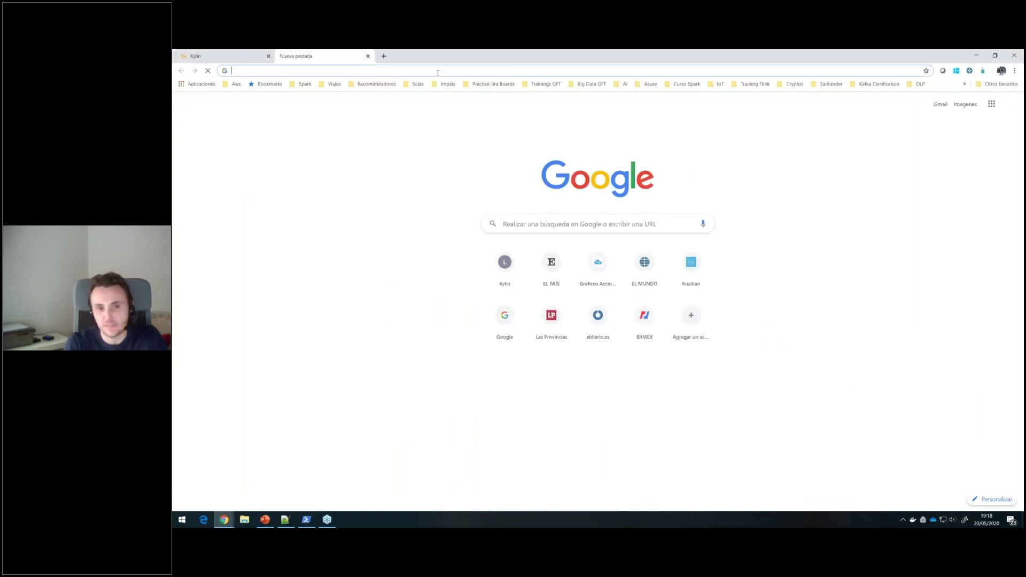
pyautogui.write('pas')
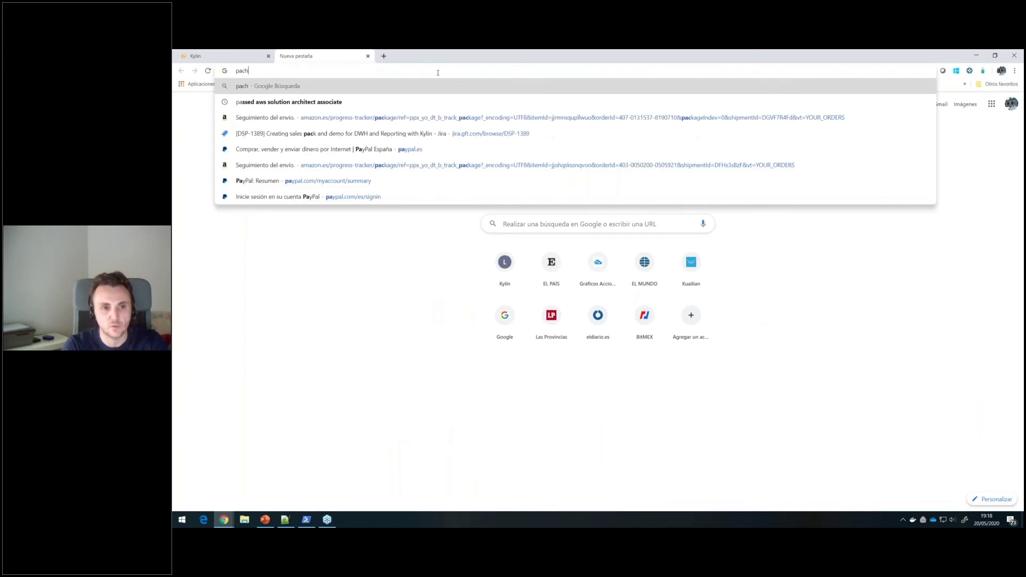
pyautogui.press('Escape')
pyautogui.press('Escape')
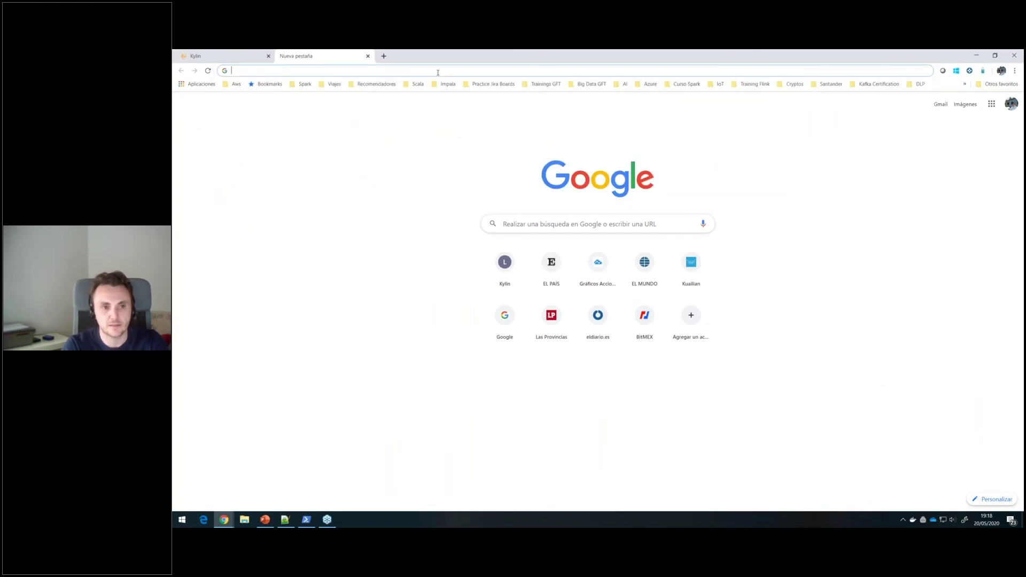
pyautogui.write('apache calcite')
pyautogui.press('Return')
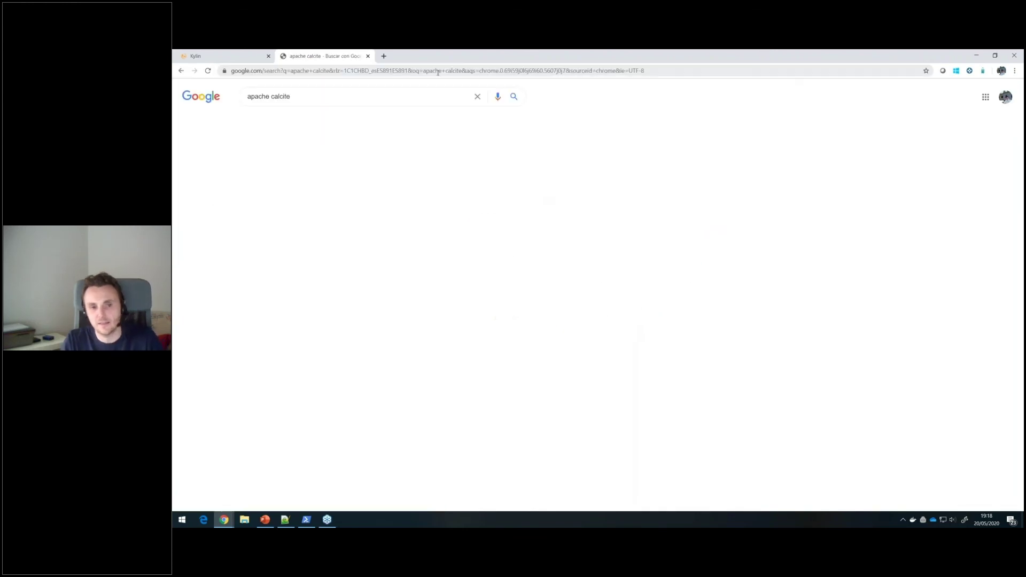
pyautogui.click(285, 169)
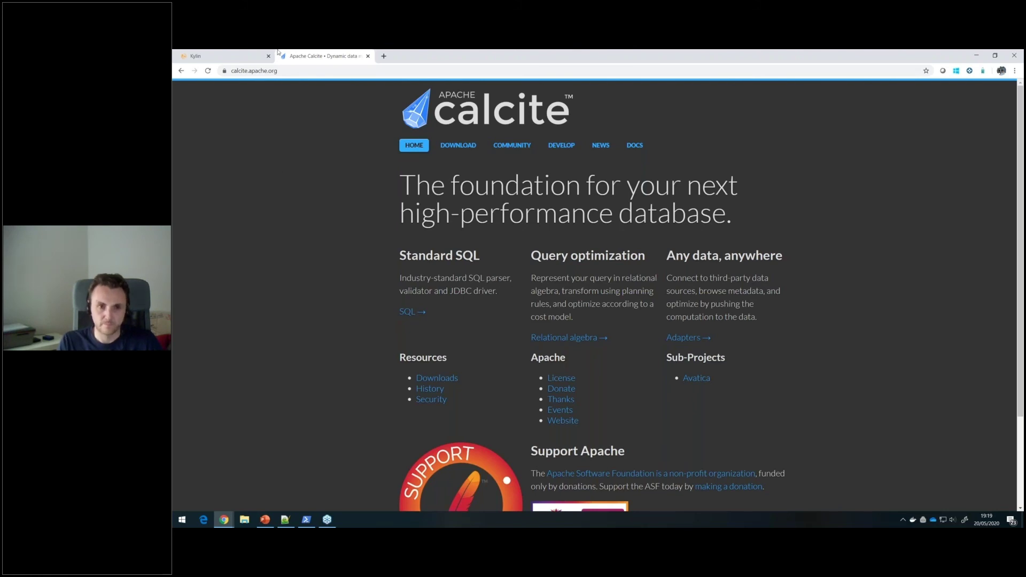
pyautogui.click(231, 54)
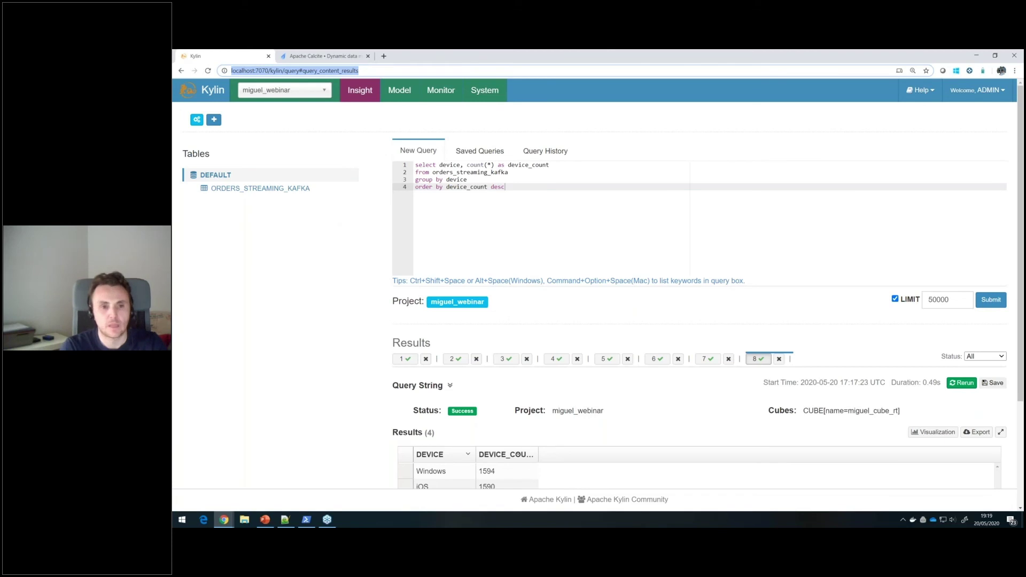
# Search Google for Apache Kylin Docker in a new browser tab and open the Run Kylin with Docker documentation page
pyautogui.hotkey('ctrl', 't')
pyautogui.write('apache kylin ')
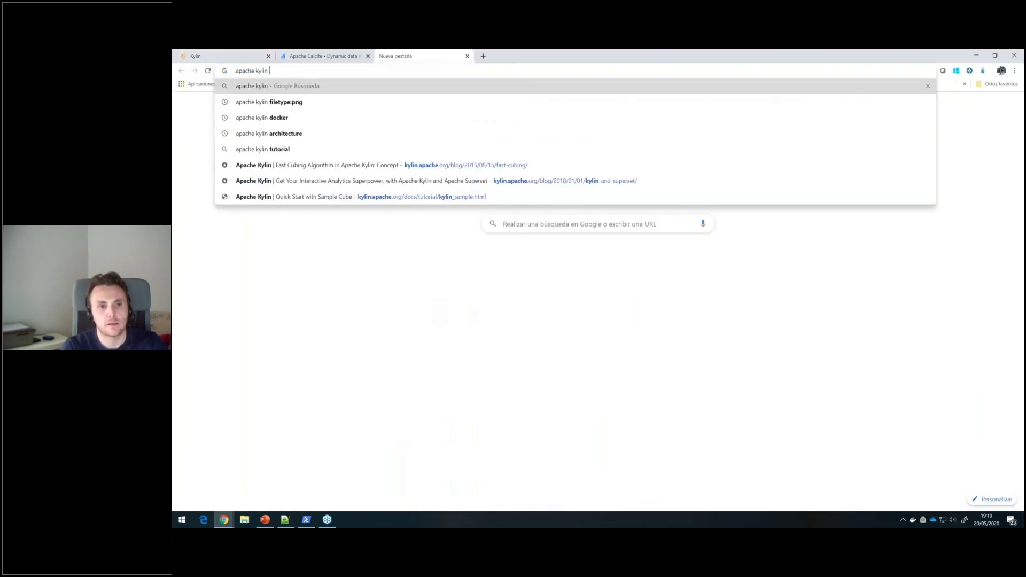
pyautogui.write('dockert')
pyautogui.press('Return')
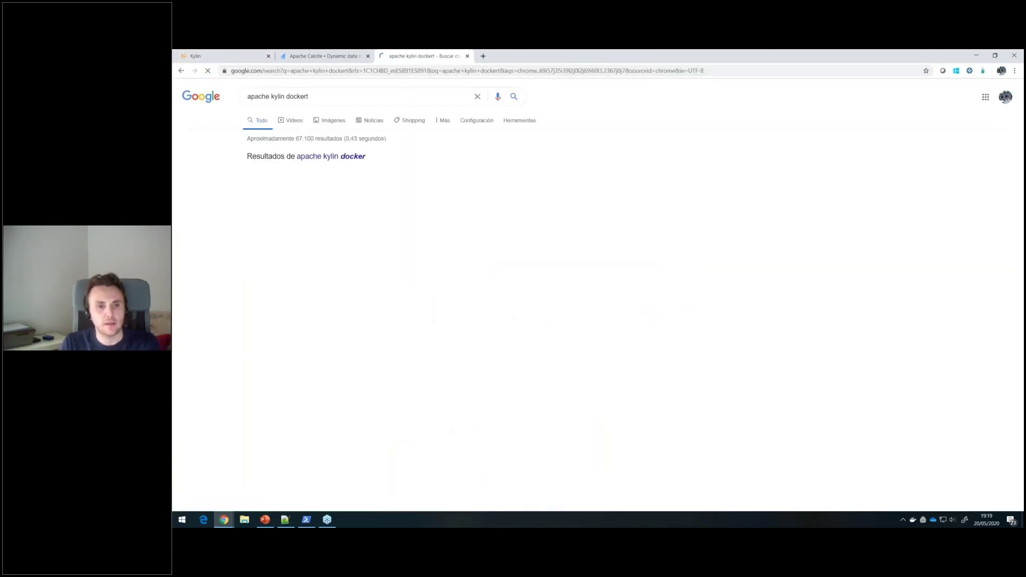
pyautogui.click(321, 199)
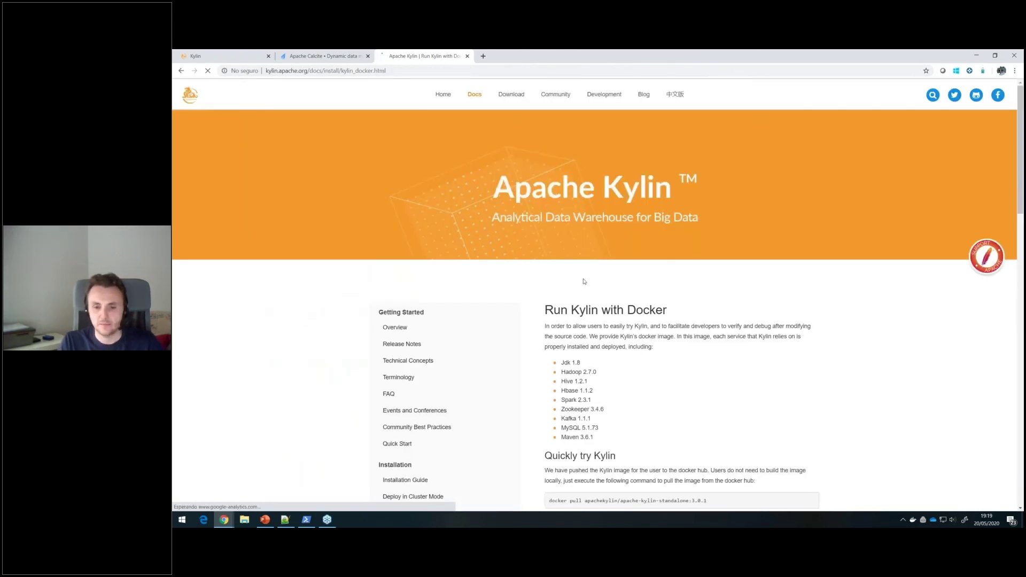
# Highlight the docker pull command for apache-kylin-standalone:3.0.1, followed by the list of services included in the image
pyautogui.scroll(-4, 736, 292)
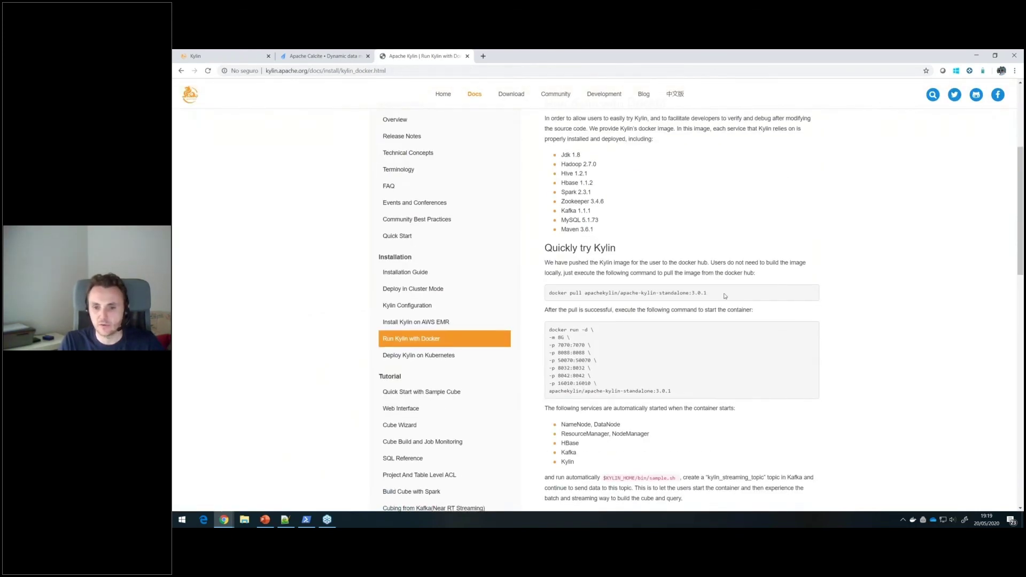
pyautogui.moveTo(725, 296); pyautogui.dragTo(547, 290)
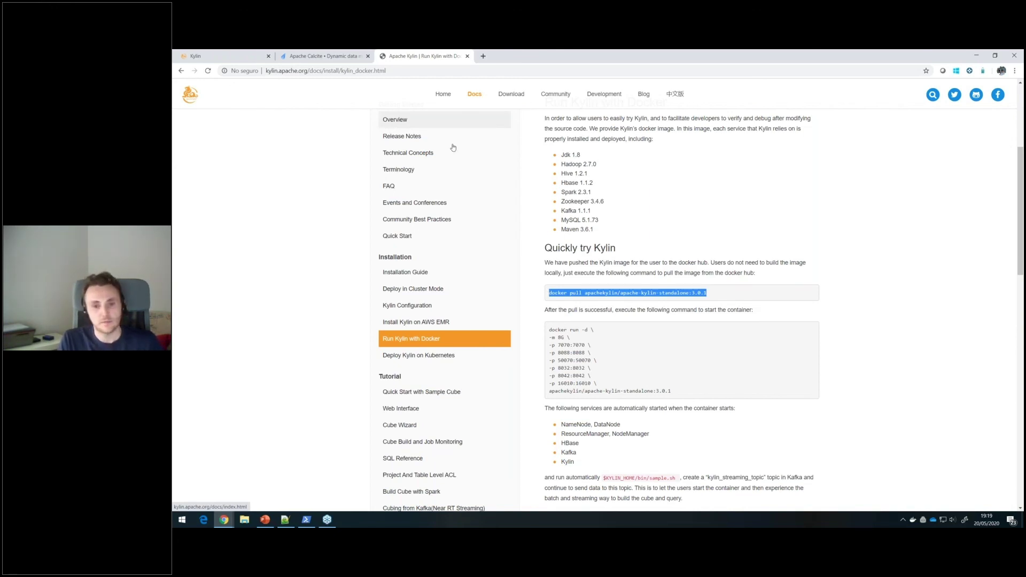
pyautogui.moveTo(594, 231); pyautogui.dragTo(550, 154)
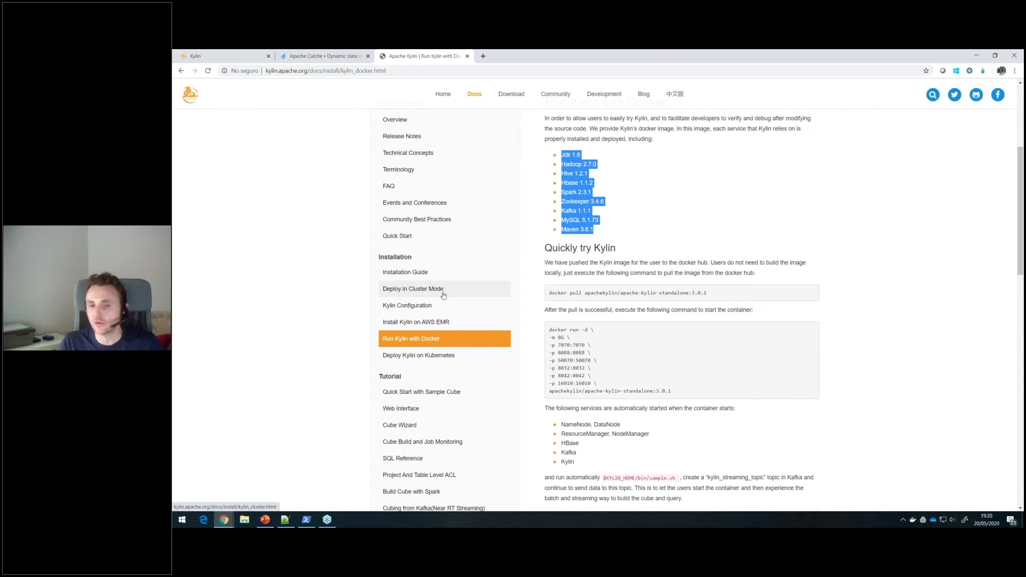
# Return to Kylin, switch to the learn_kylin project, and show the available actions for kylin_sales_cube in its cube list
pyautogui.click(224, 55)
pyautogui.click(281, 90)
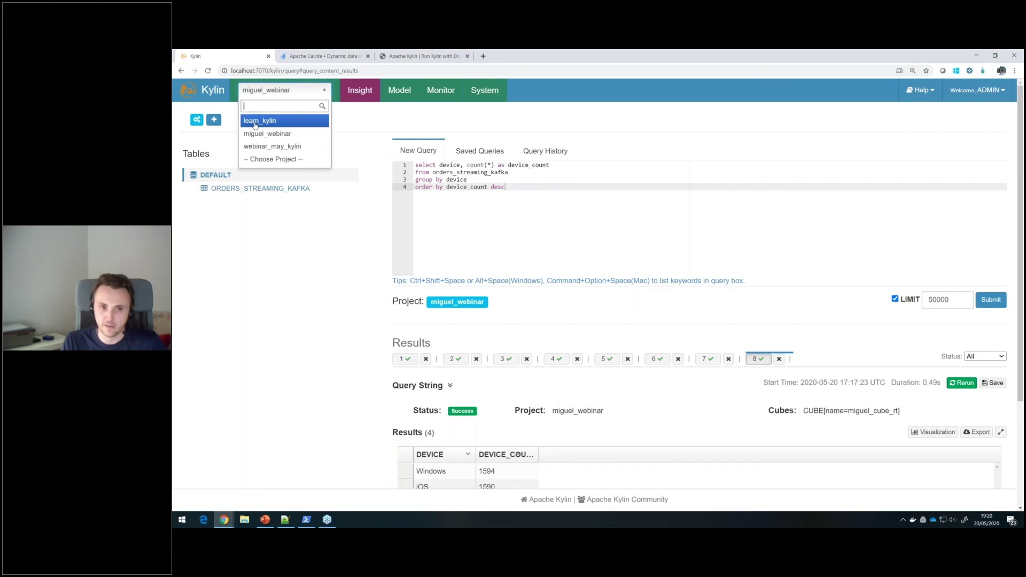
pyautogui.click(255, 123)
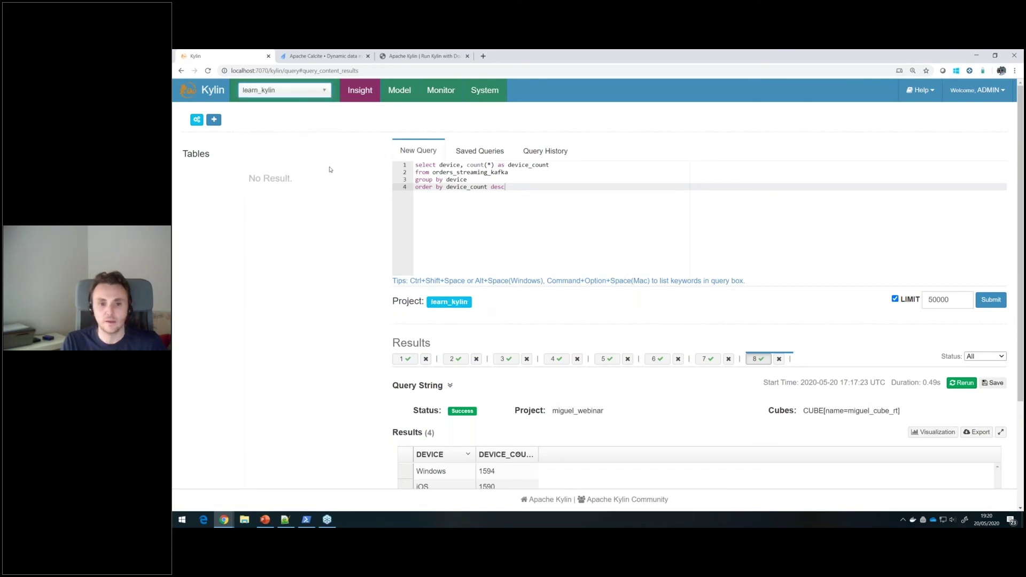
pyautogui.click(395, 91)
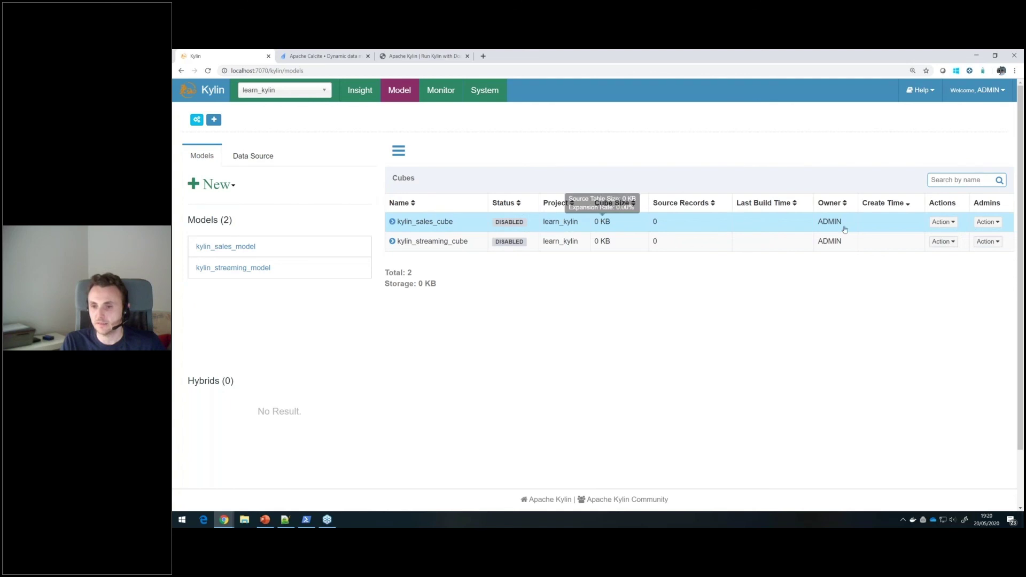
pyautogui.click(942, 222)
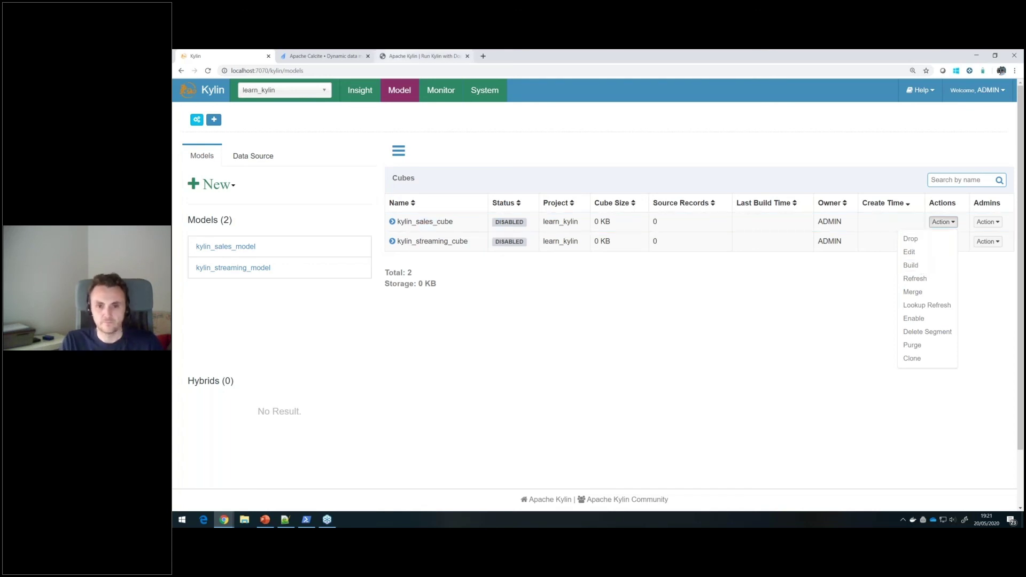
# Revisit the Run Kylin with Docker page and search Google for "docker hub" in a new browser tab
pyautogui.click(423, 55)
pyautogui.click(589, 247)
pyautogui.scroll(2, 589, 247)
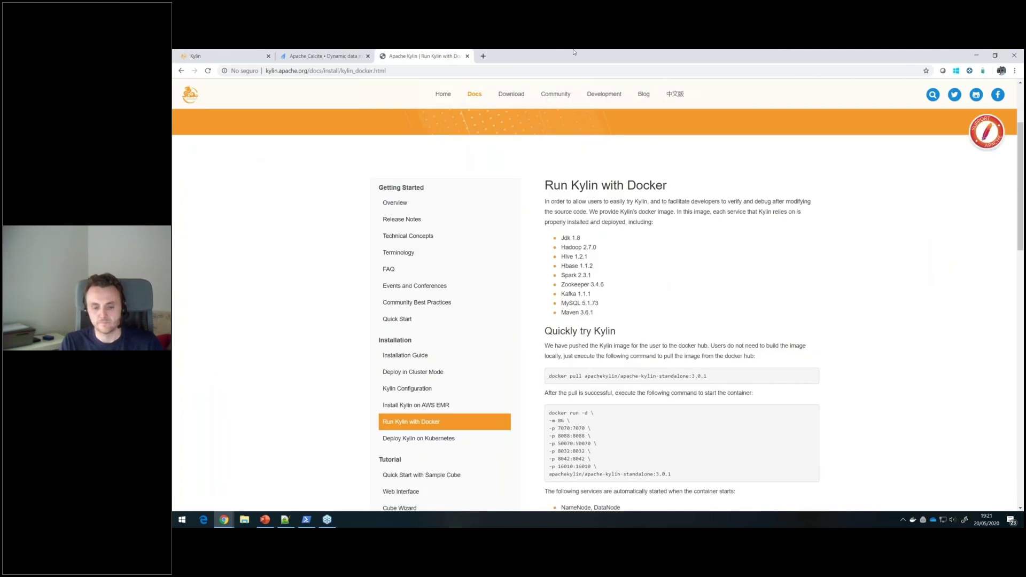
pyautogui.hotkey('ctrl', 't')
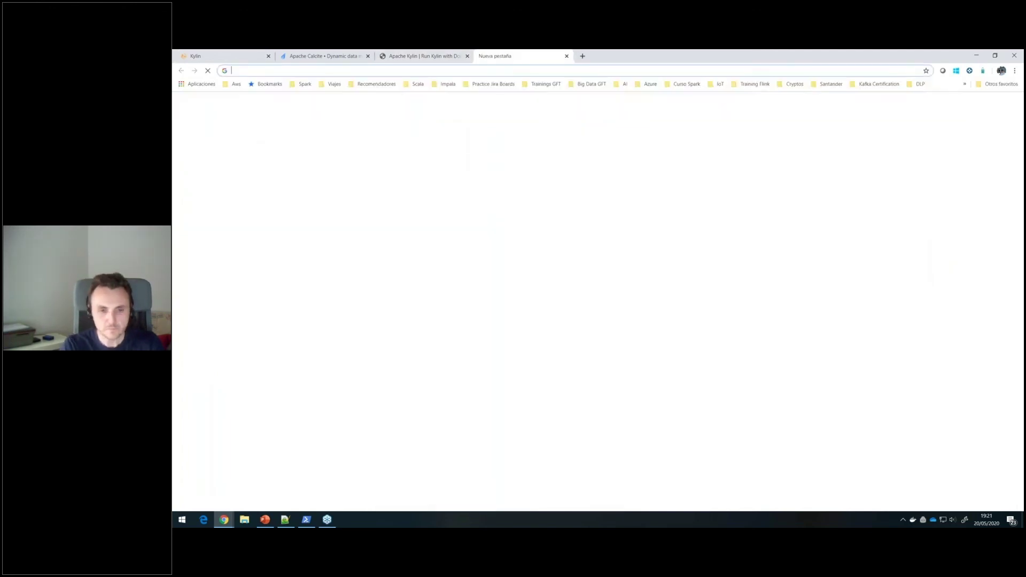
pyautogui.write('dockerhu')
pyautogui.press('Down')
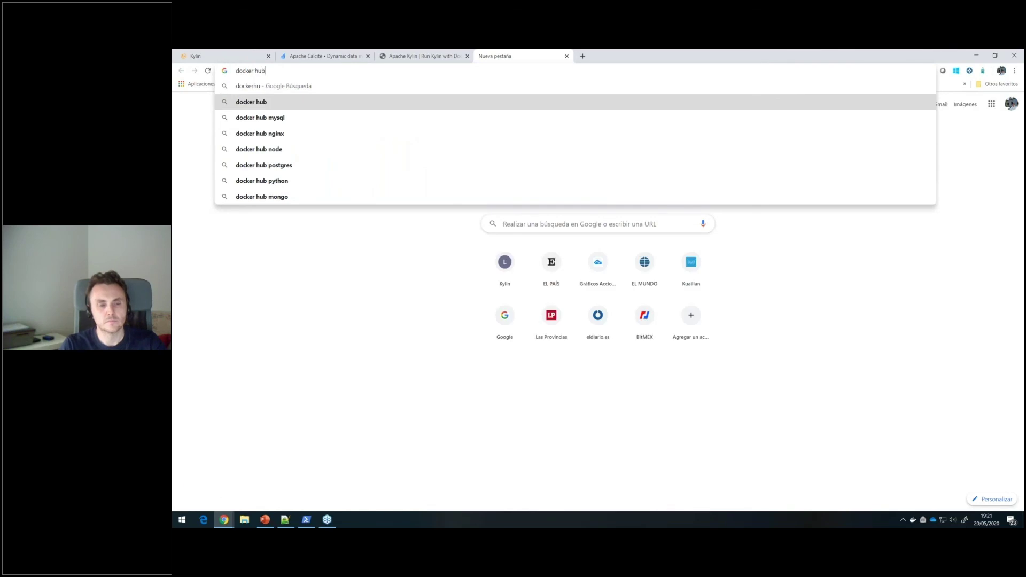
pyautogui.press('Return')
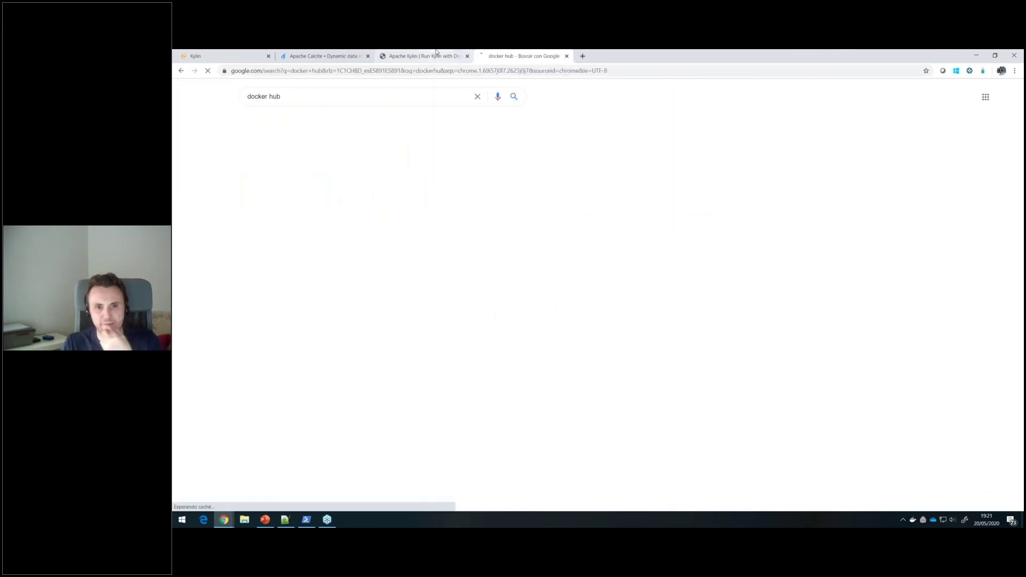
# Go back to the Kylin Docker documentation and highlight the port mappings in the docker run command
pyautogui.click(436, 54)
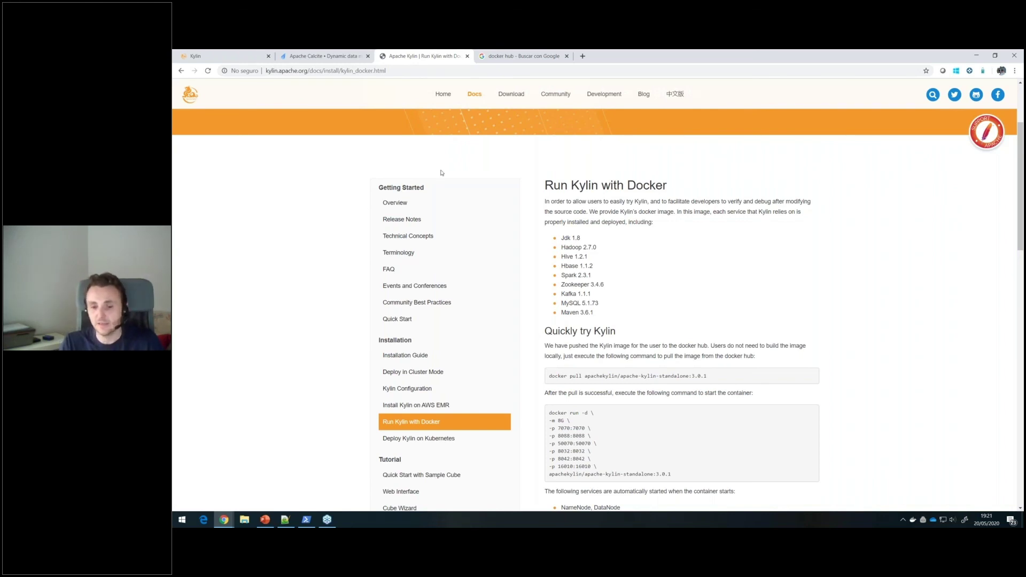
pyautogui.scroll(-1, 442, 172)
pyautogui.moveTo(597, 385); pyautogui.dragTo(546, 346)
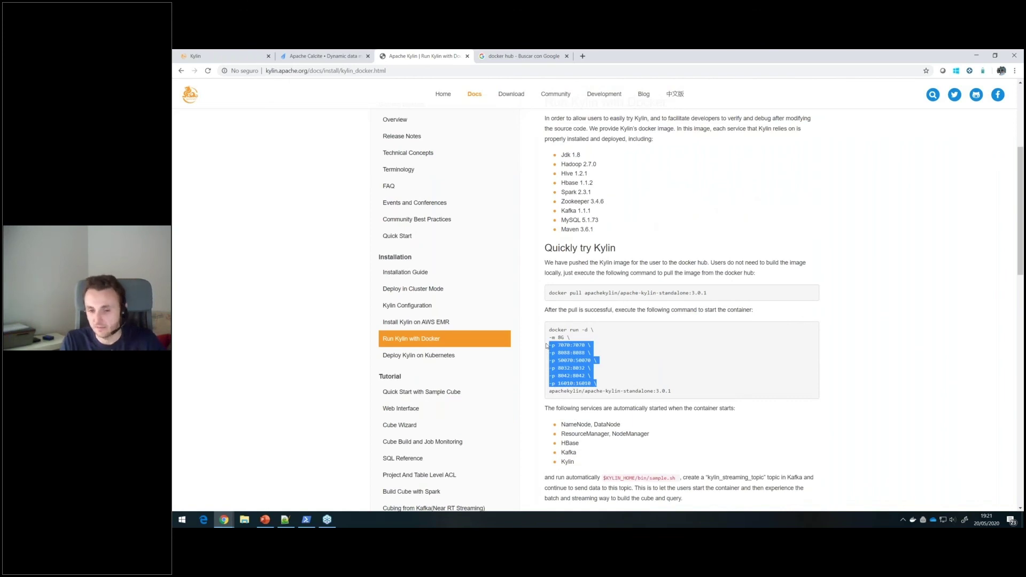
pyautogui.click(573, 355)
pyautogui.moveTo(597, 384); pyautogui.dragTo(544, 349)
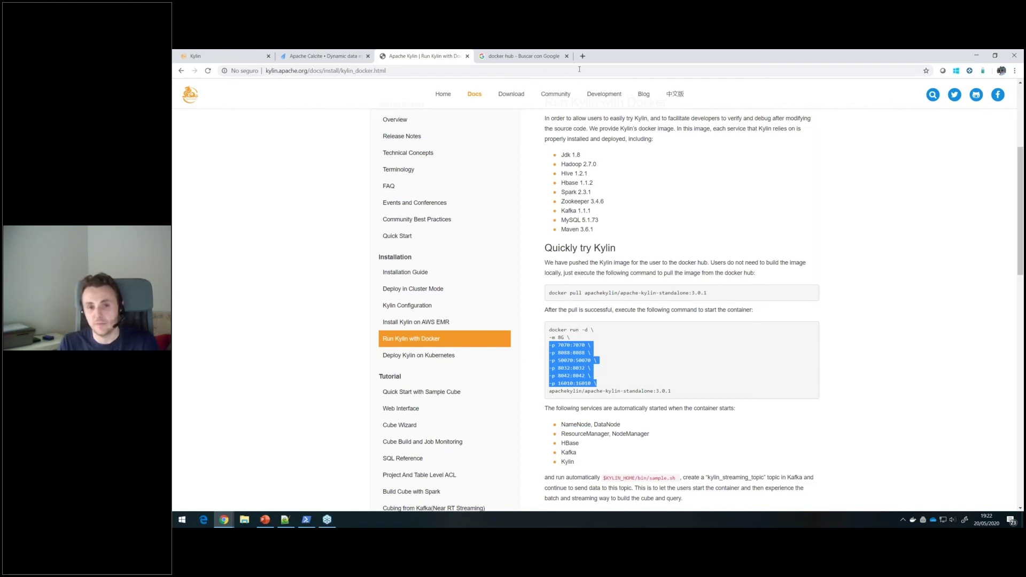
# Search Google for "marketplace aws kyligence" in place of the Docker Hub search and open the Kyligence Cloud listing on AWS Marketplace
pyautogui.click(524, 56)
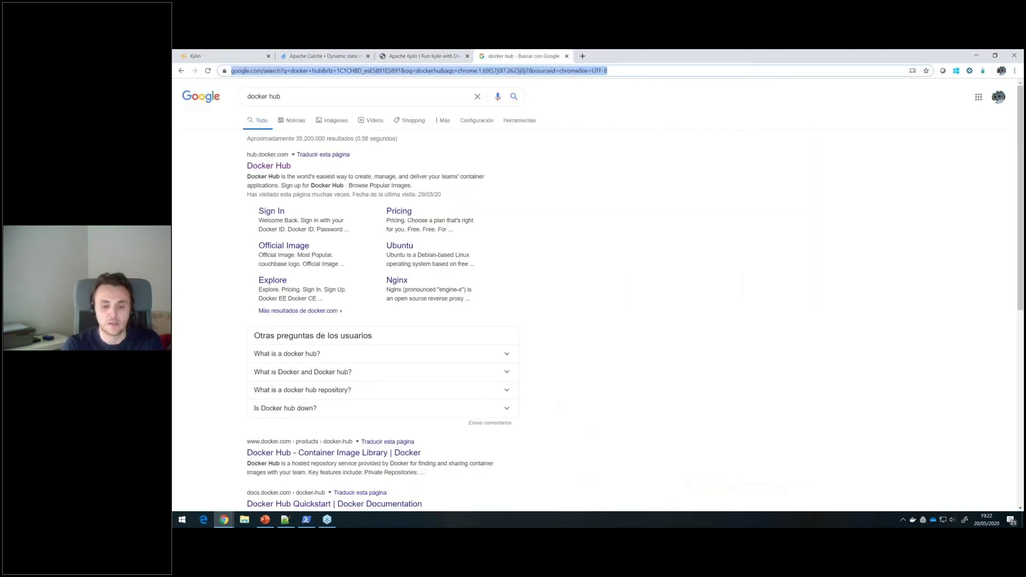
pyautogui.write('marketplace aws kyligu')
pyautogui.press('BackSpace')
pyautogui.write('ence')
pyautogui.press('Return')
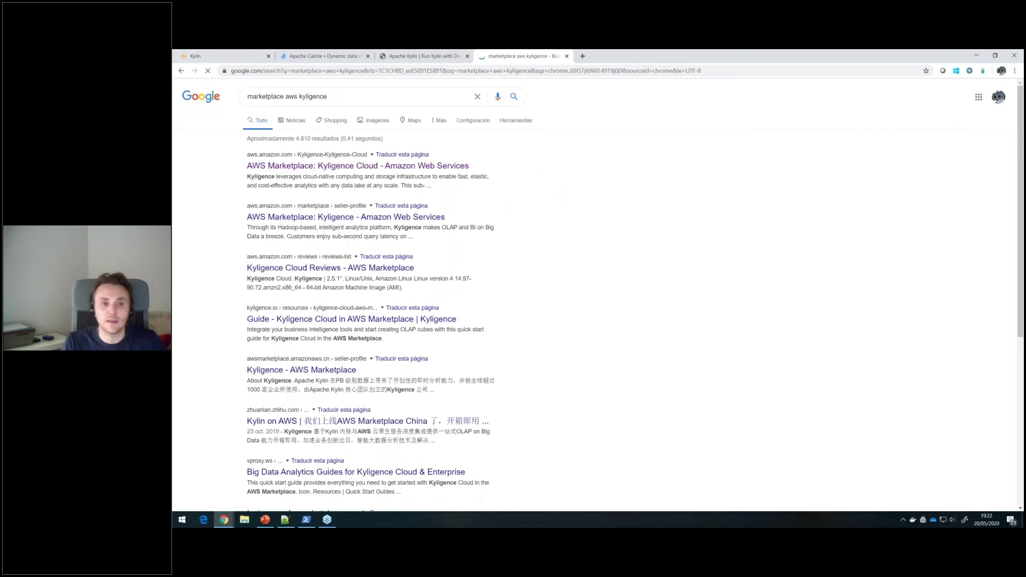
pyautogui.click(374, 166)
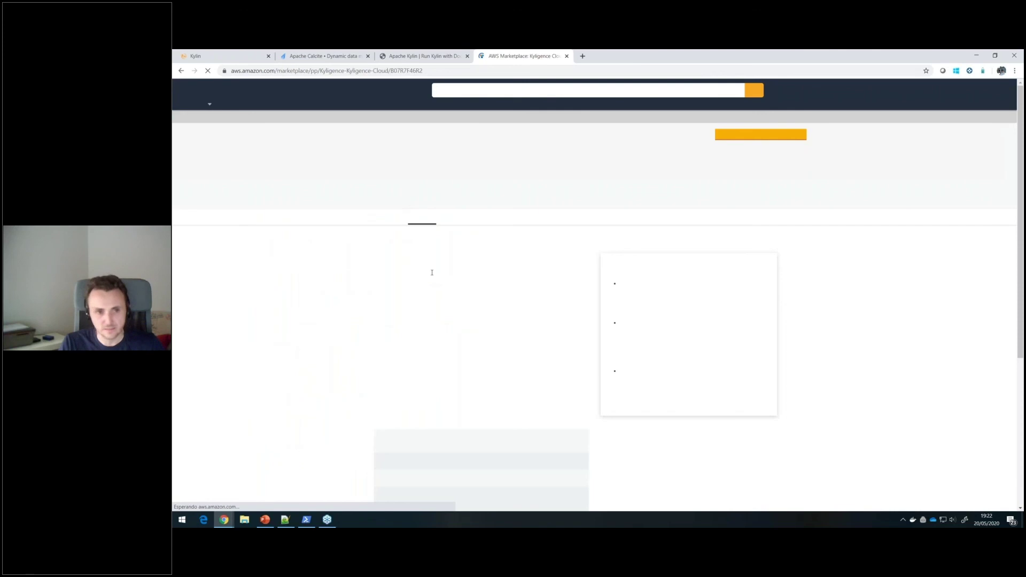
# Review the Kyligence Cloud overview and pricing information, and show the details of the estimated infrastructure cost
pyautogui.scroll(-1, 383, 282)
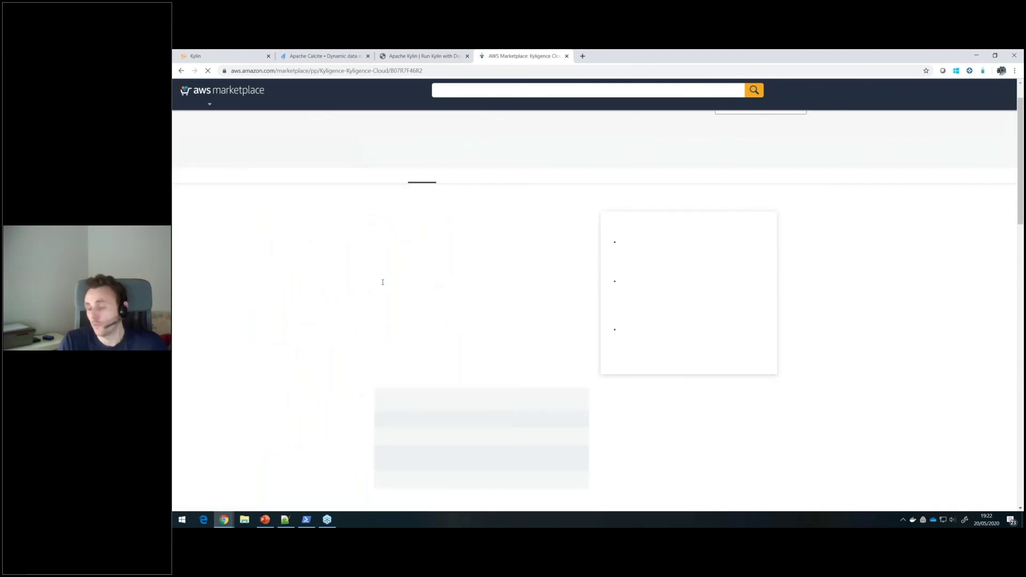
pyautogui.scroll(-2, 383, 283)
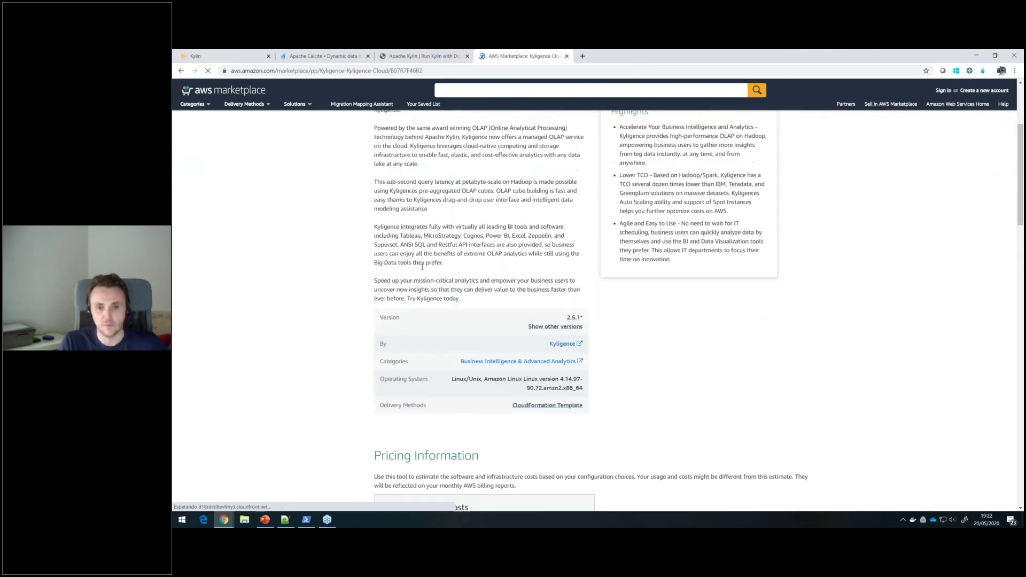
pyautogui.click(513, 223)
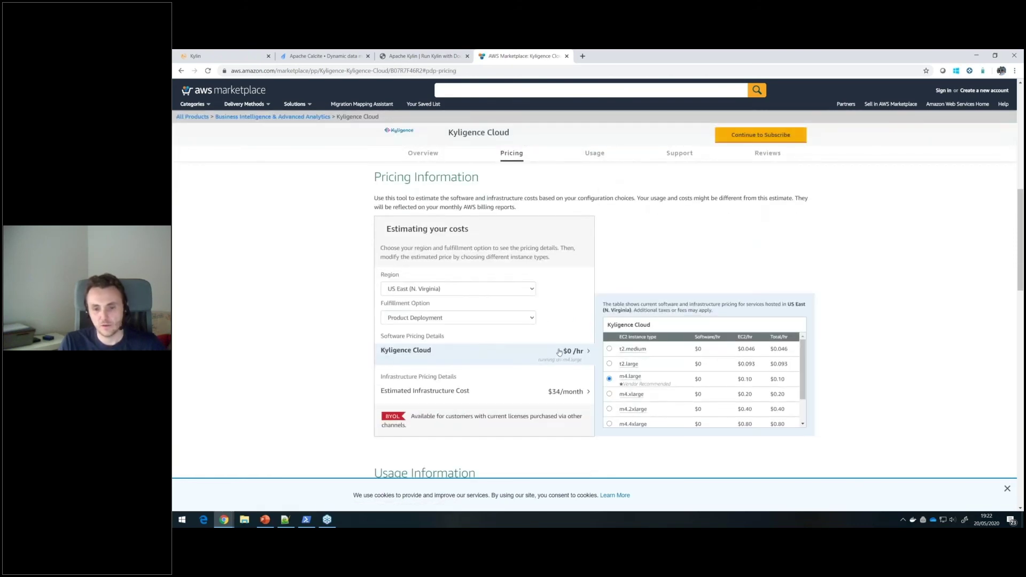
pyautogui.click(581, 394)
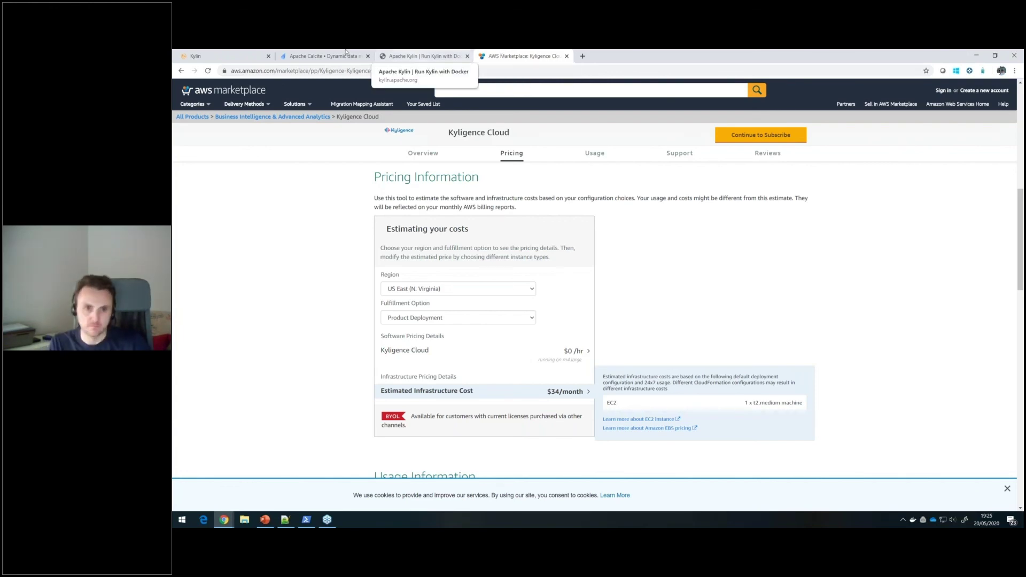
# Return to Kylin's learn_kylin cube list and close the open action list of kylin_sales_cube
pyautogui.click(420, 56)
pyautogui.click(329, 56)
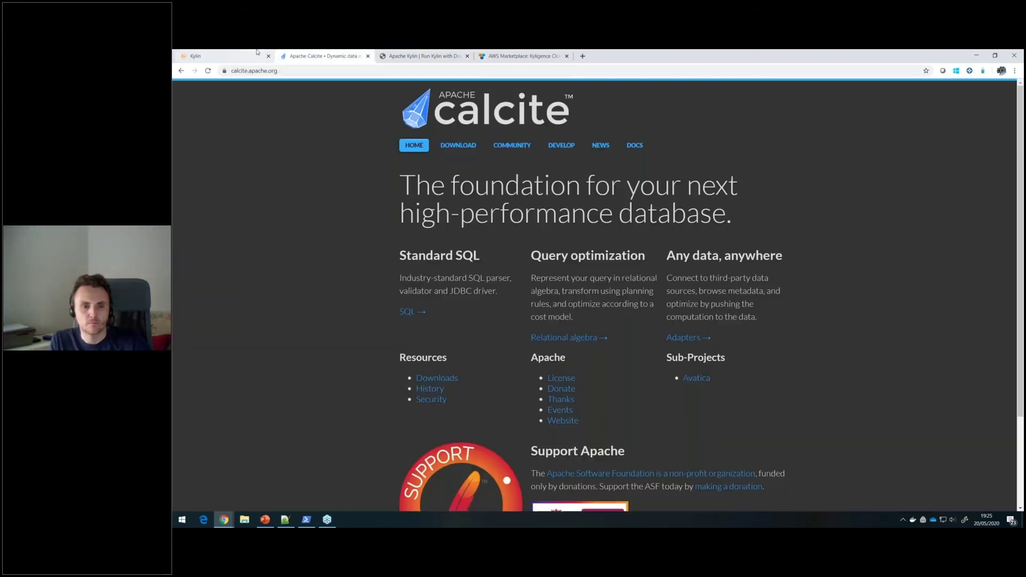
pyautogui.hotkey('ctrl', 'shift', 'Tab')
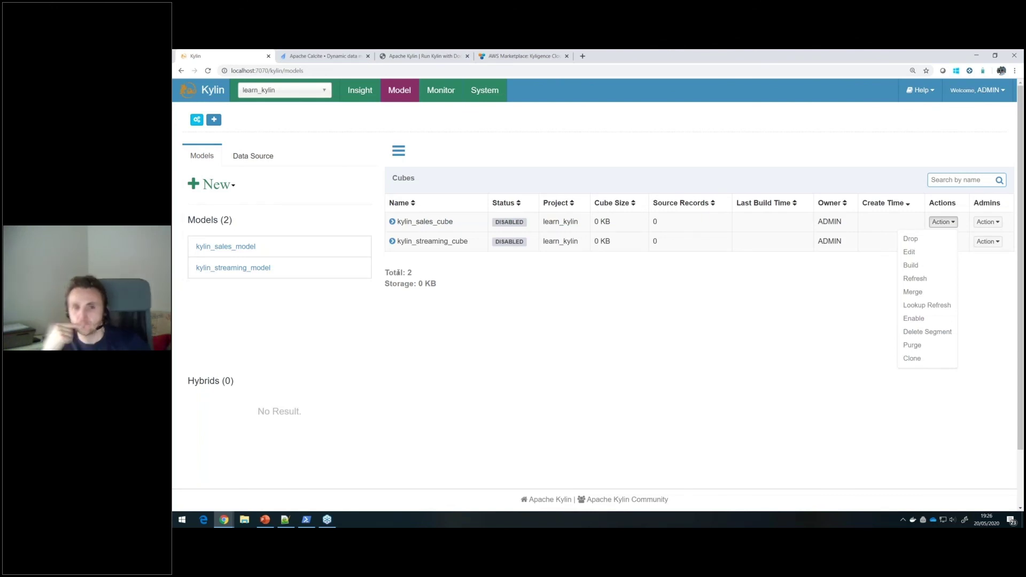
pyautogui.click(390, 94)
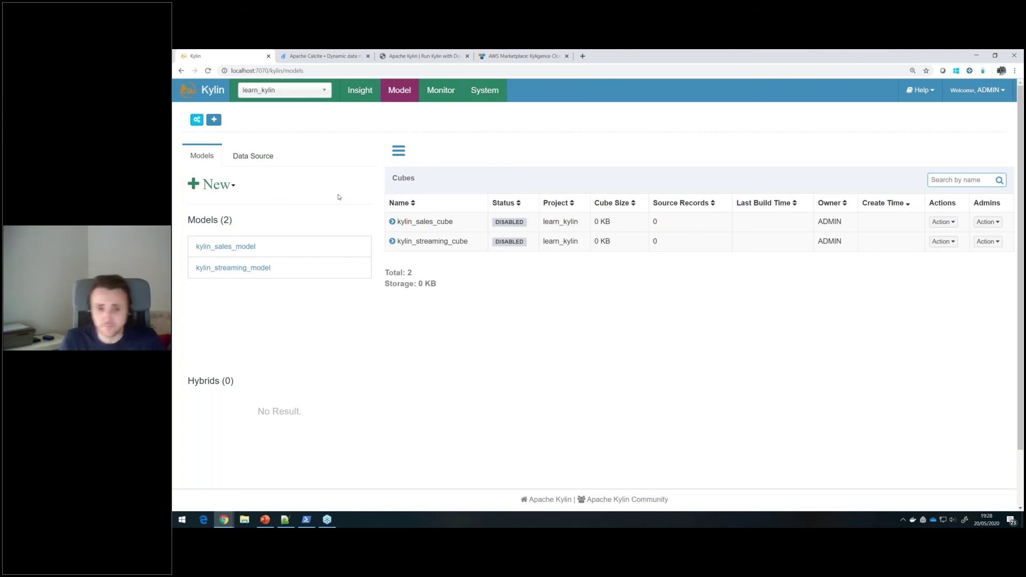
pyautogui.click(402, 227)
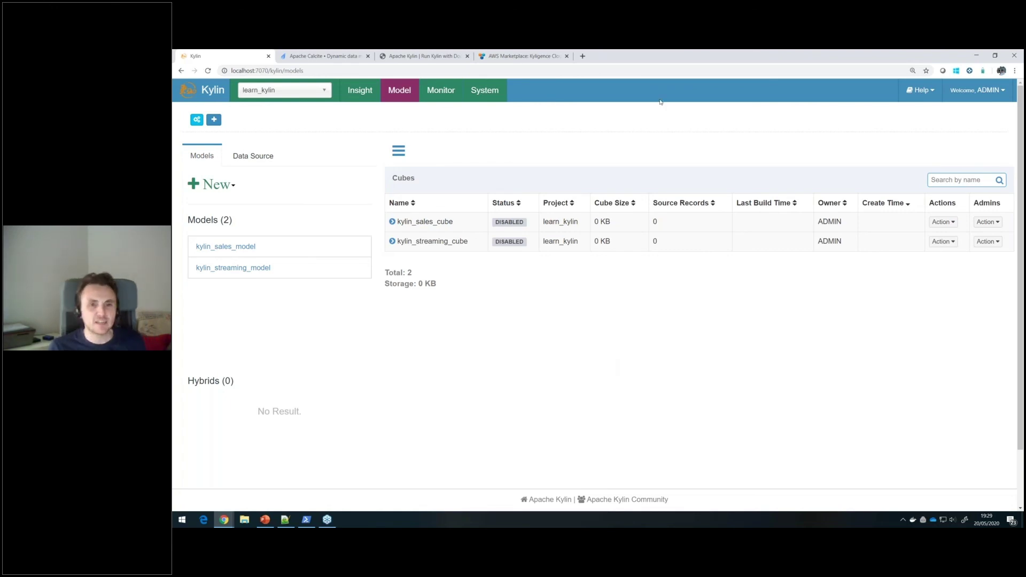
# On the Run Kylin with Docker page, highlight the full list of included services and the Kafka 1.1.1 entry
pyautogui.click(409, 56)
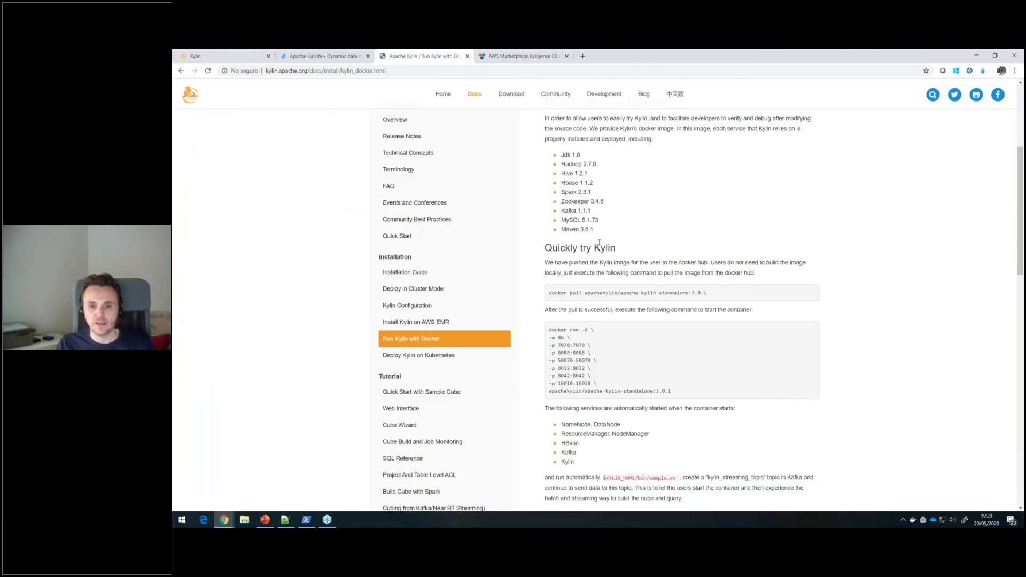
pyautogui.scroll(3, 599, 242)
pyautogui.moveTo(594, 355); pyautogui.dragTo(554, 274)
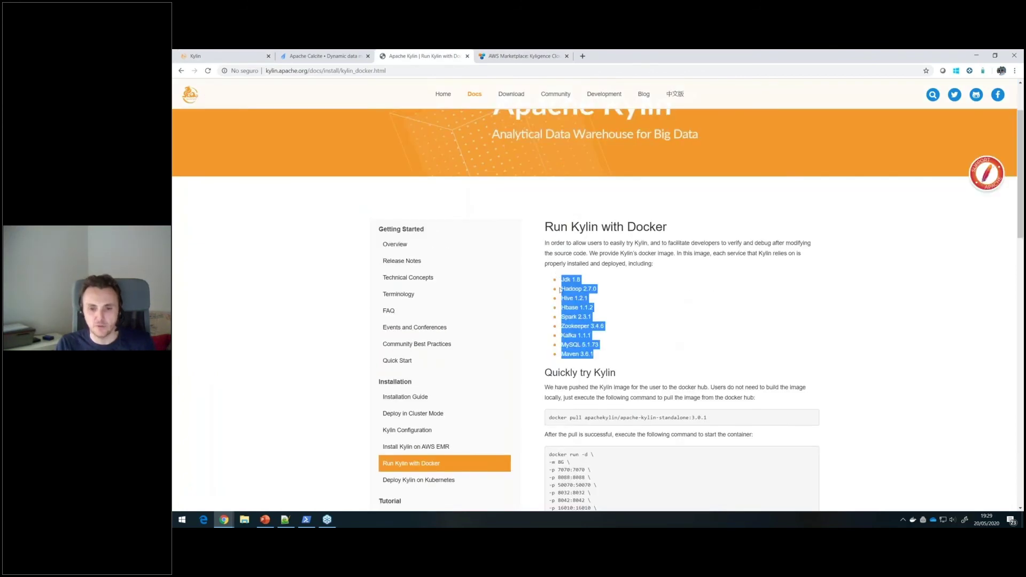
pyautogui.moveTo(592, 340); pyautogui.dragTo(550, 336)
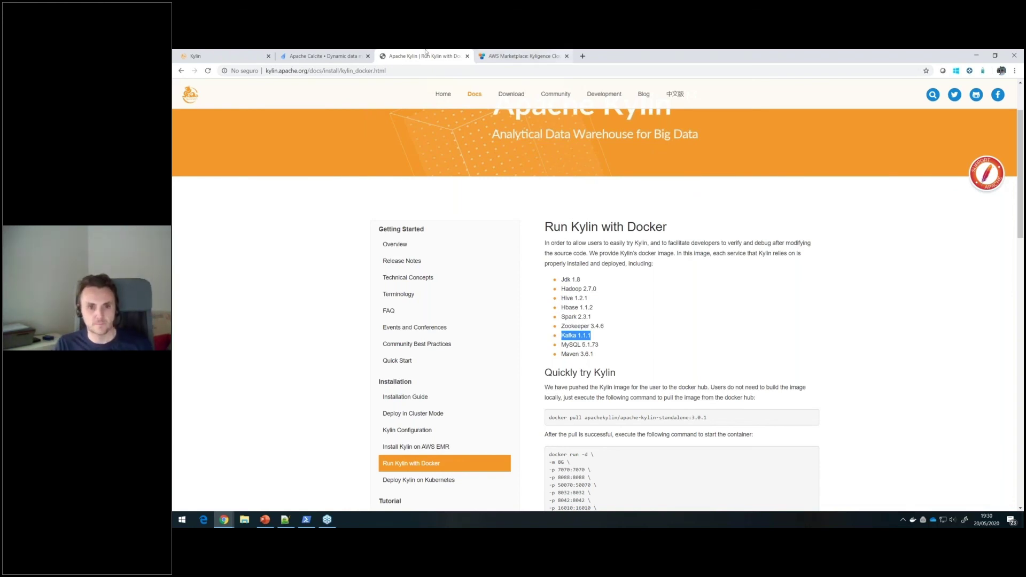
# Leave the Docker documentation and bring the Kylin web interface back into view
pyautogui.click(359, 55)
pyautogui.click(403, 55)
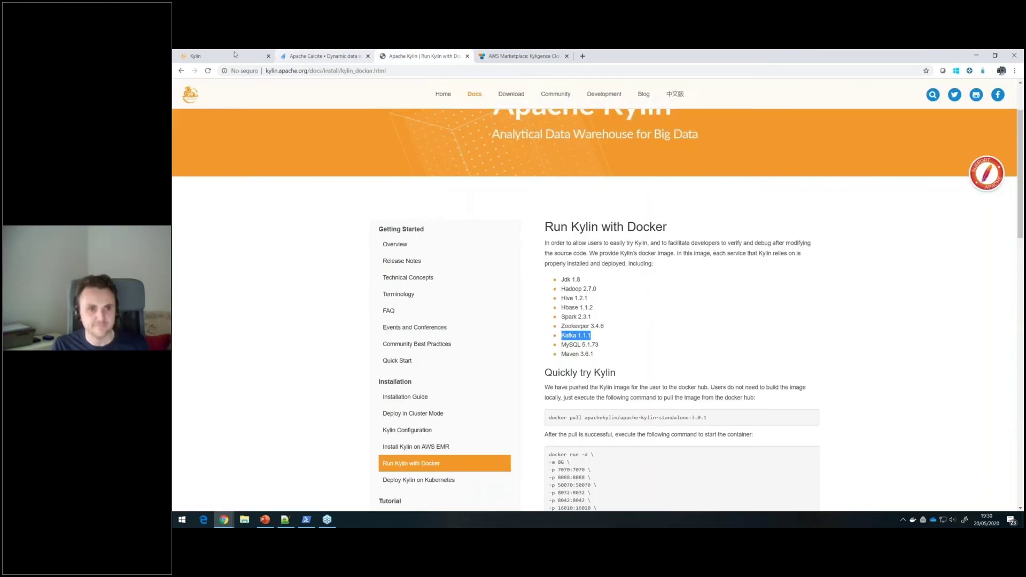
pyautogui.click(225, 56)
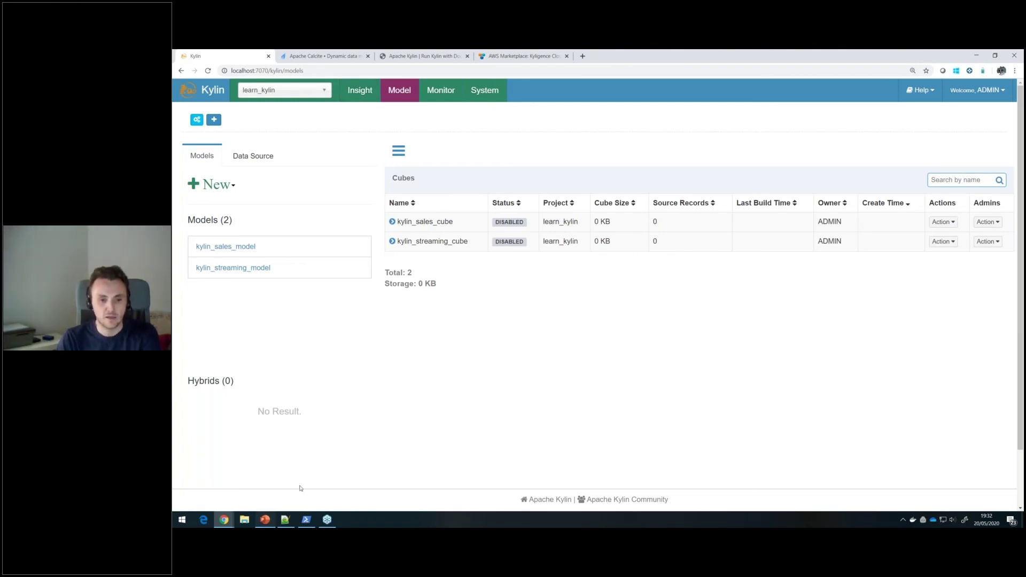
# Switch to the PowerPoint presentation, select slide 13, "Introduction to Apache Kylin", and start the slide show from it
pyautogui.hotkey('alt', 'Tab')
pyautogui.scroll(20, 233, 251)
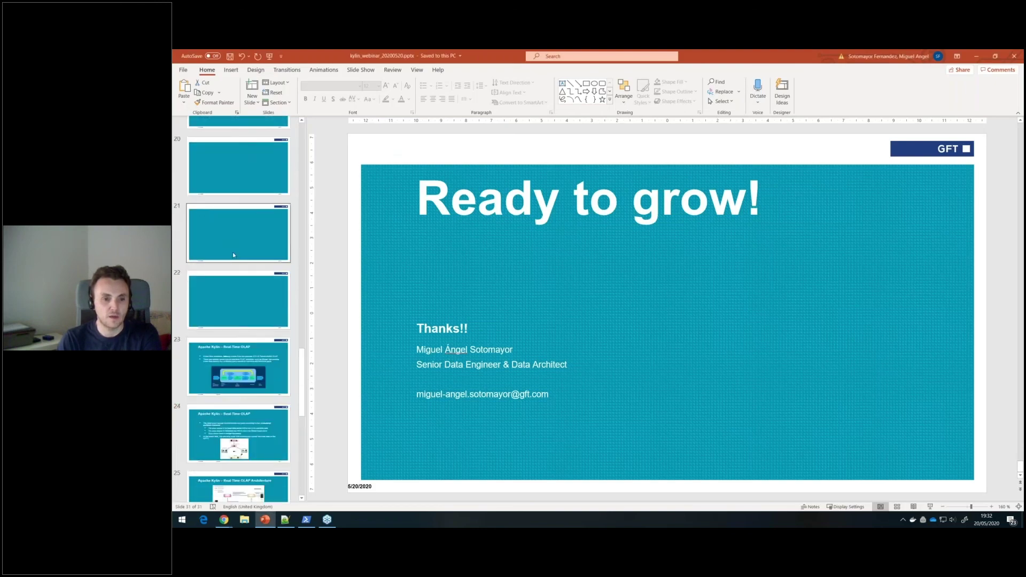
pyautogui.scroll(-11, 233, 256)
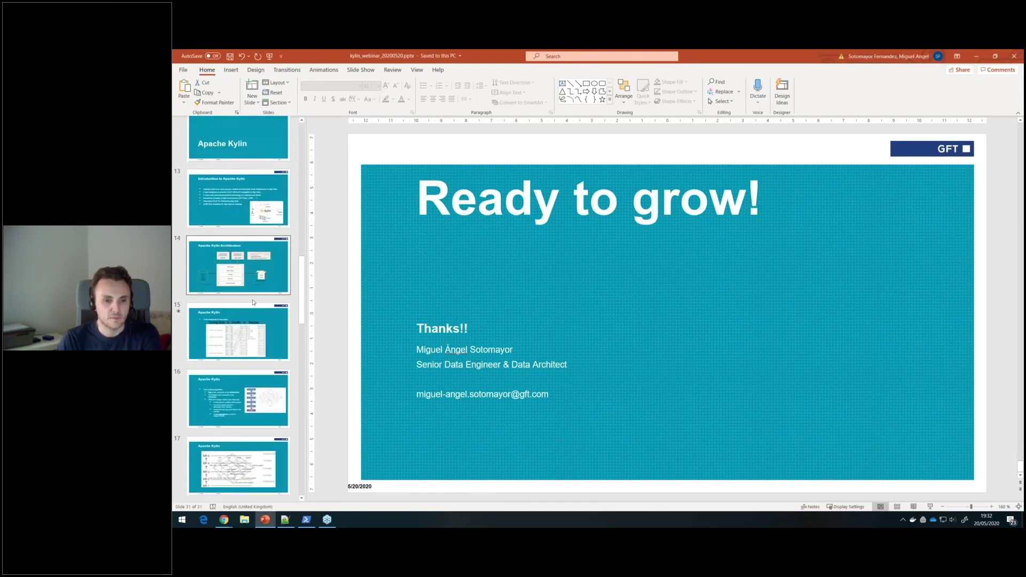
pyautogui.scroll(-1, 251, 284)
pyautogui.click(245, 230)
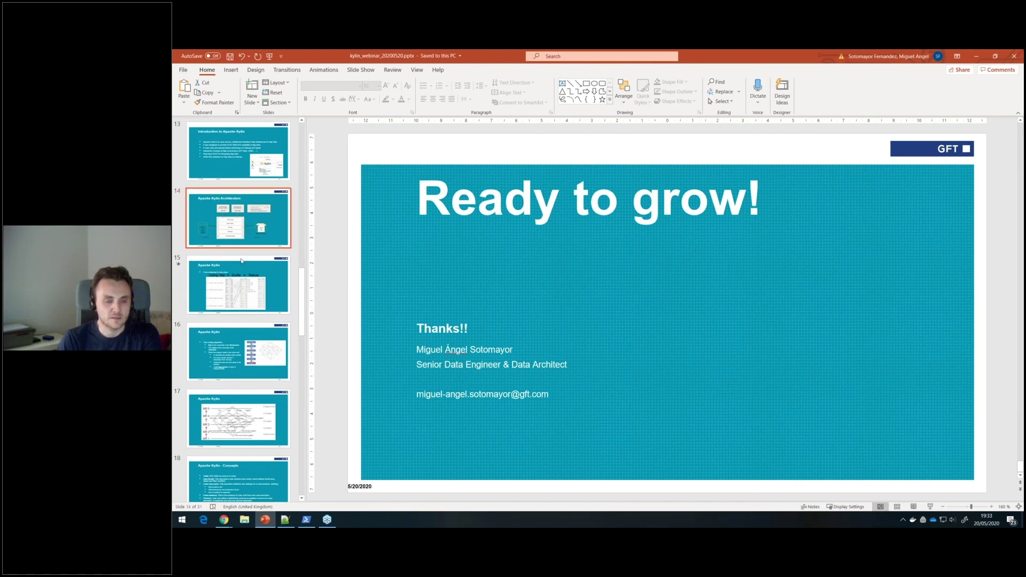
pyautogui.click(238, 152)
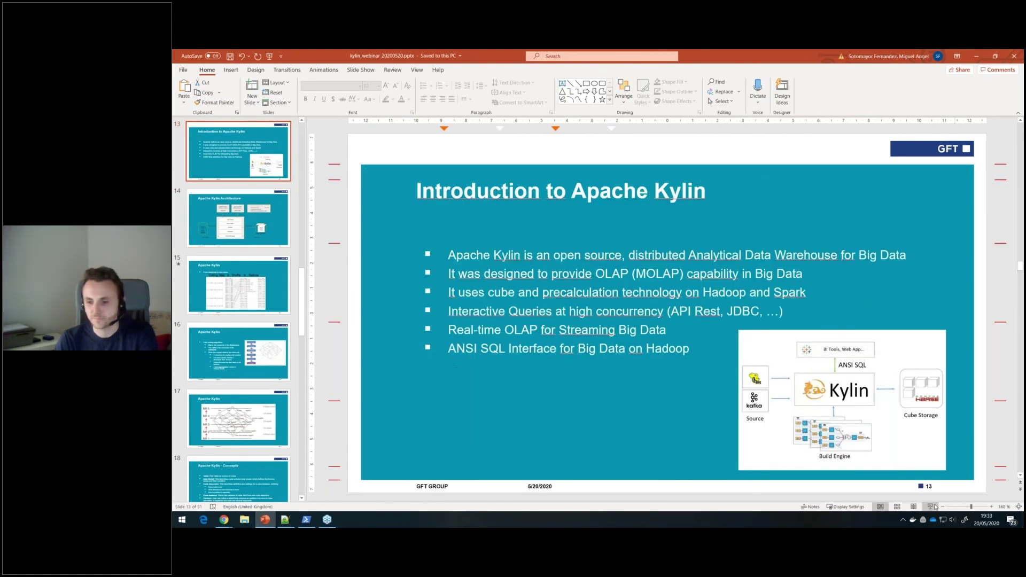
pyautogui.hotkey('shift', 'F5')
pyautogui.hotkey('shift', 'F5')
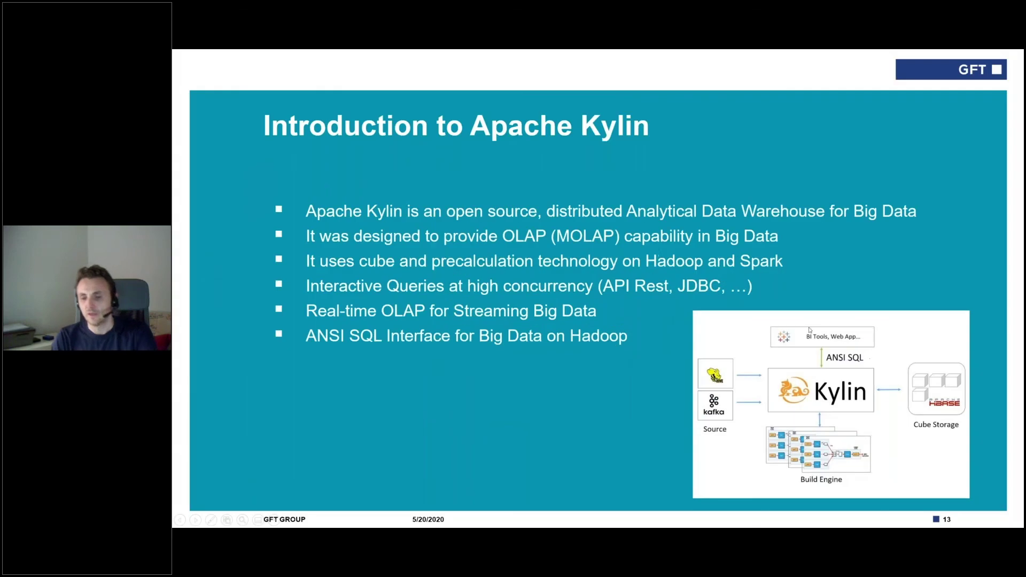